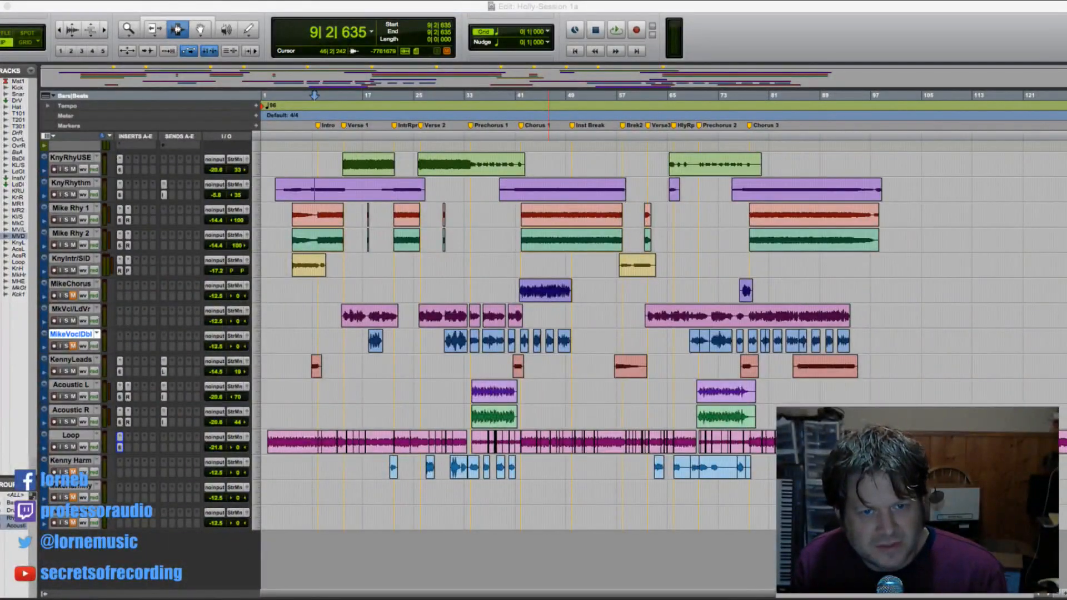
- Play the song from just before the Intro marker through Verse 1 to review the mix
{"action": "left_click", "coordinate": [780, 46]}
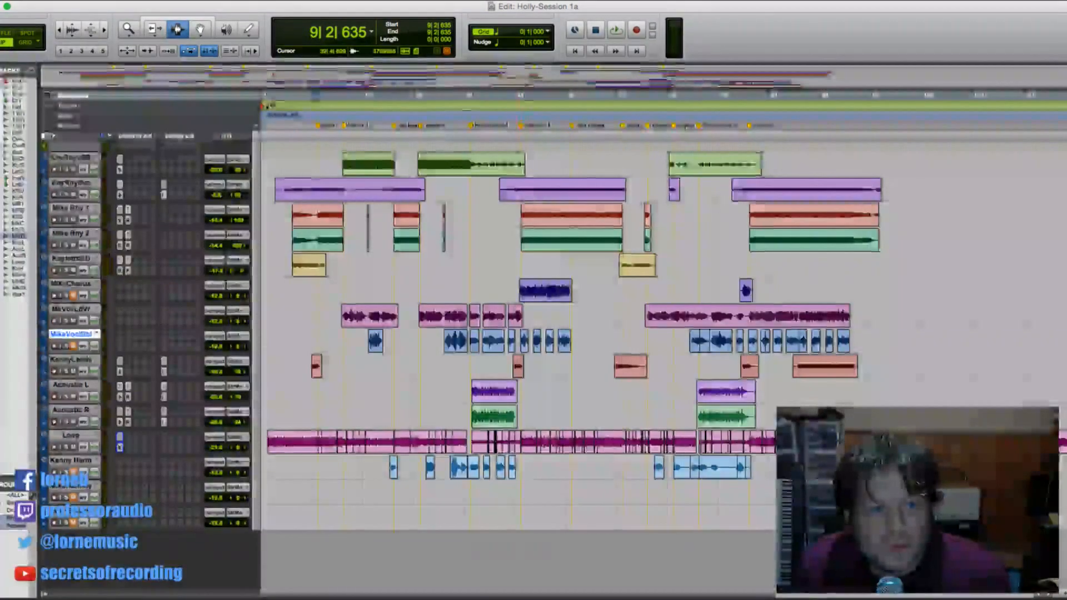
{"action": "left_click", "coordinate": [310, 301]}
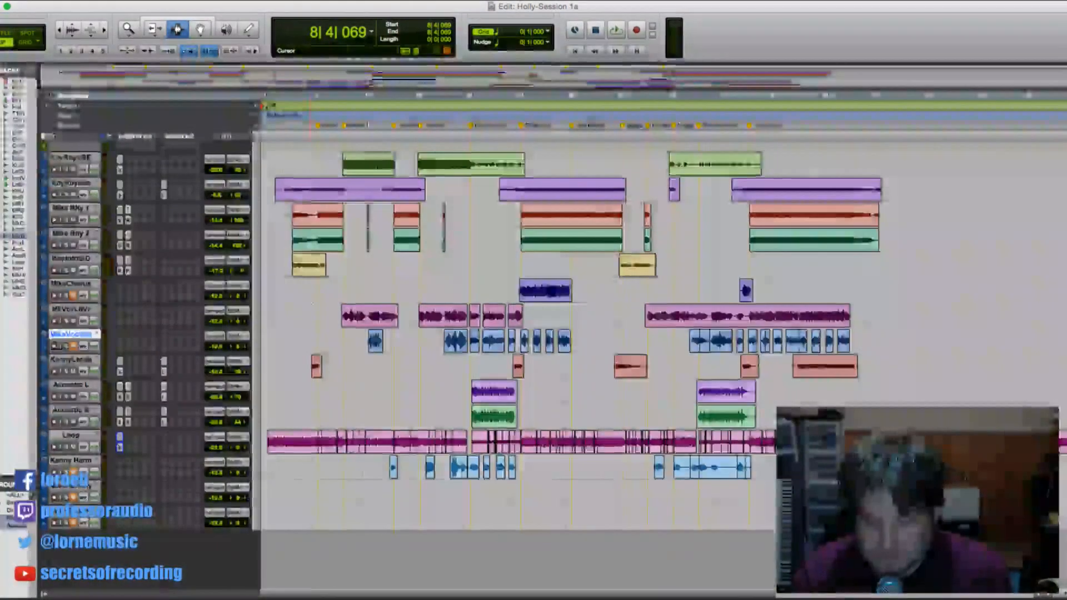
{"action": "key", "text": "space"}
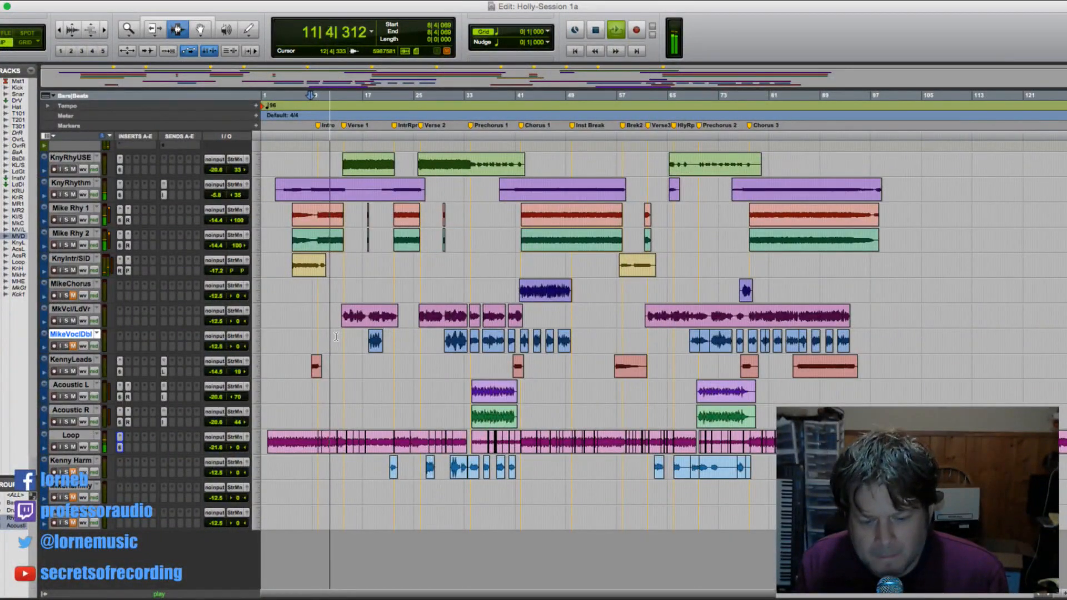
{"action": "key", "text": "super+bracketright"}
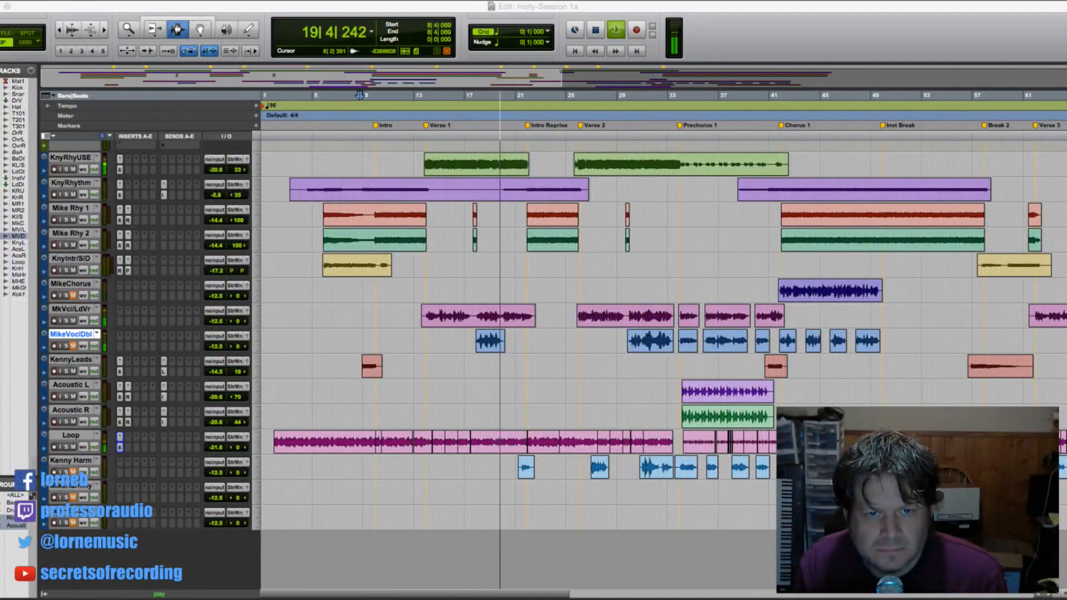
{"action": "left_click", "coordinate": [754, 94]}
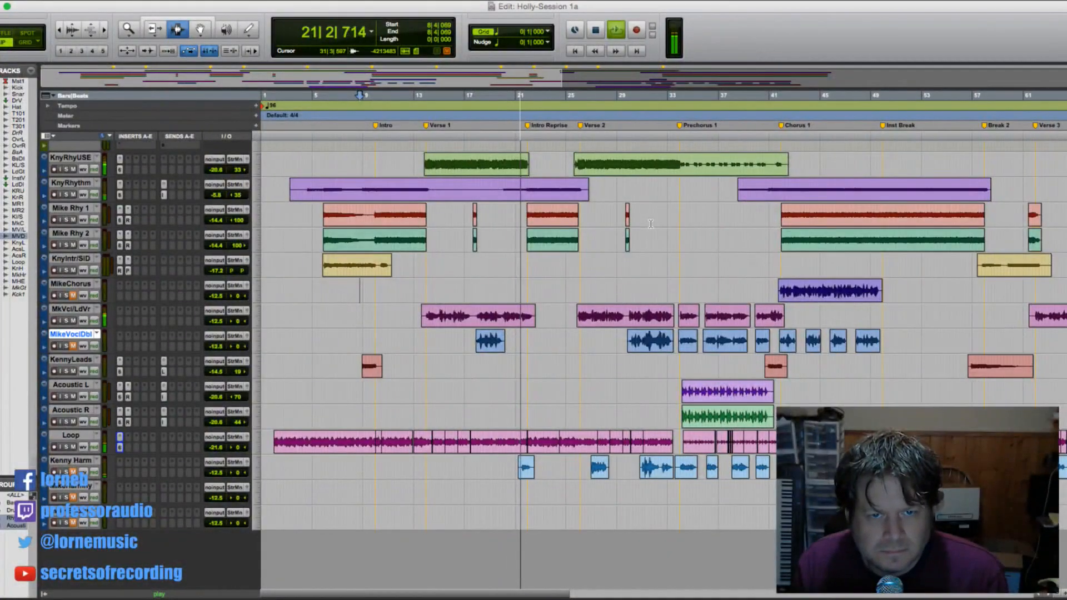
{"action": "key", "text": "space"}
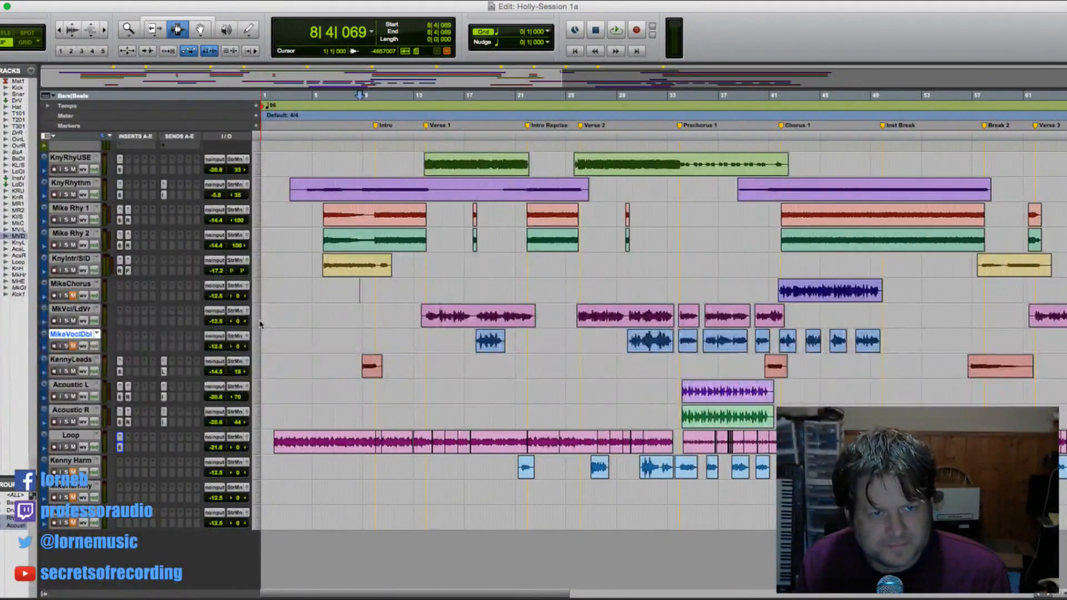
- Enlarge the MkVcl/LdVr lead vocal track's height and insert the NLS Channel plug-in on it
{"action": "left_click_drag", "start_coordinate": [264, 337], "coordinate": [265, 353]}
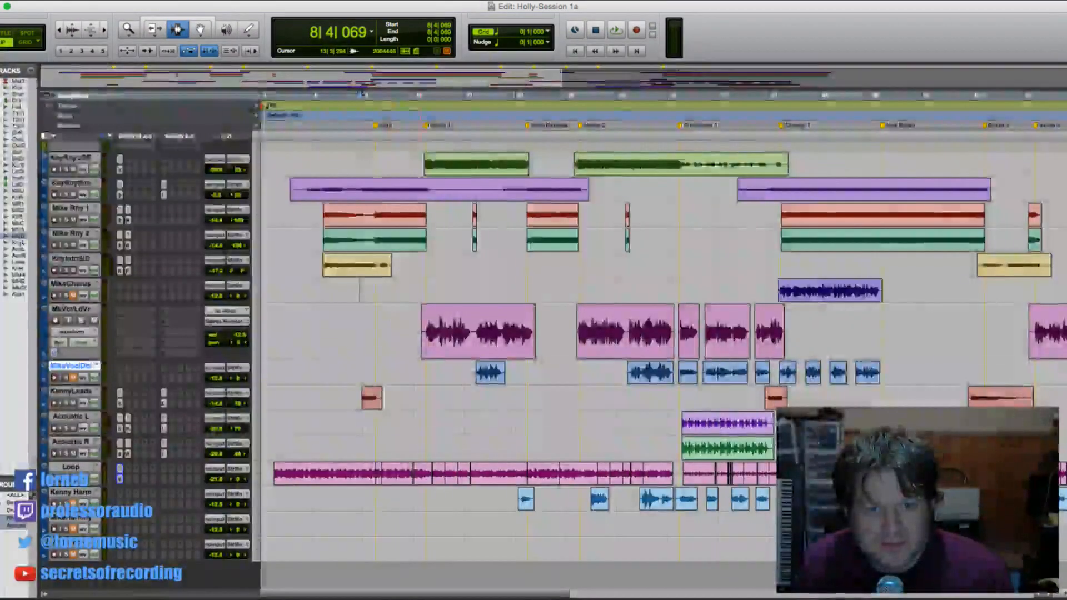
{"action": "left_click", "coordinate": [382, 328]}
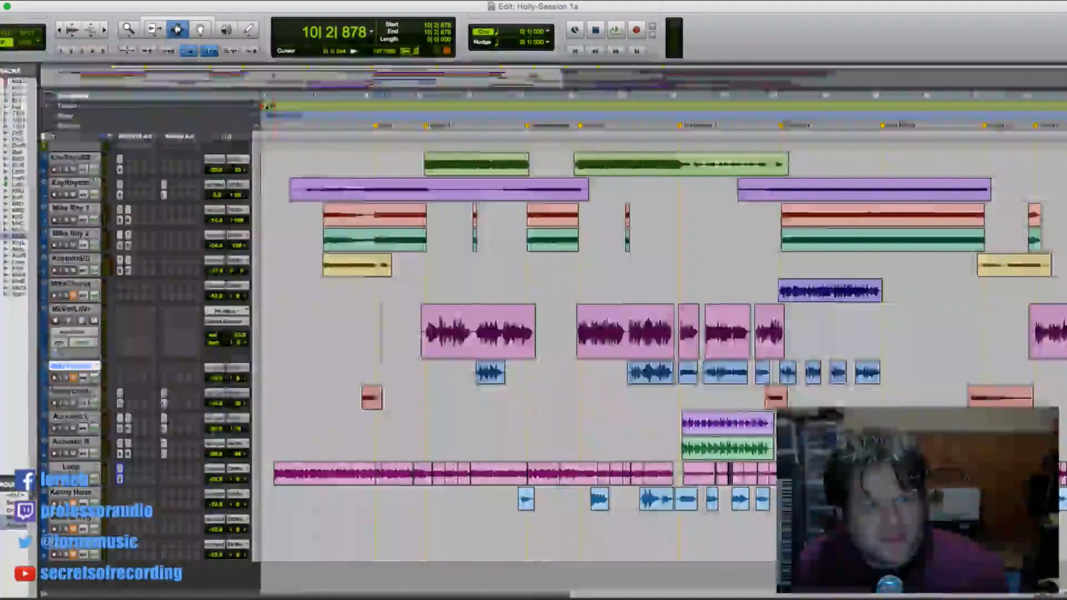
{"action": "left_click", "coordinate": [86, 177]}
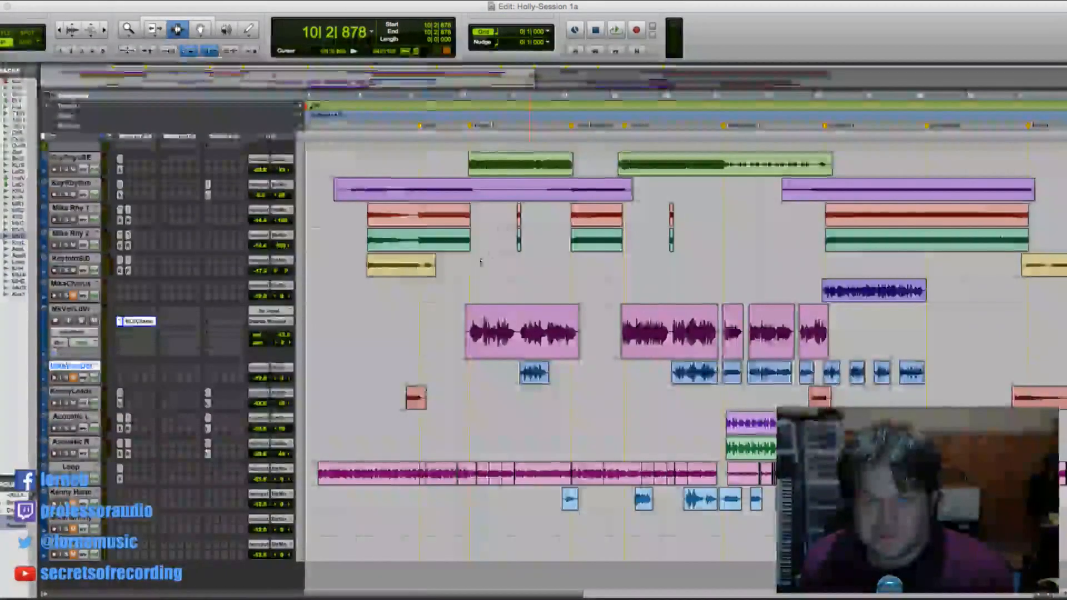
- Play from the Intro and from the start of Verse 1 to audition the lead vocal through NLS Channel
{"action": "key", "text": "space"}
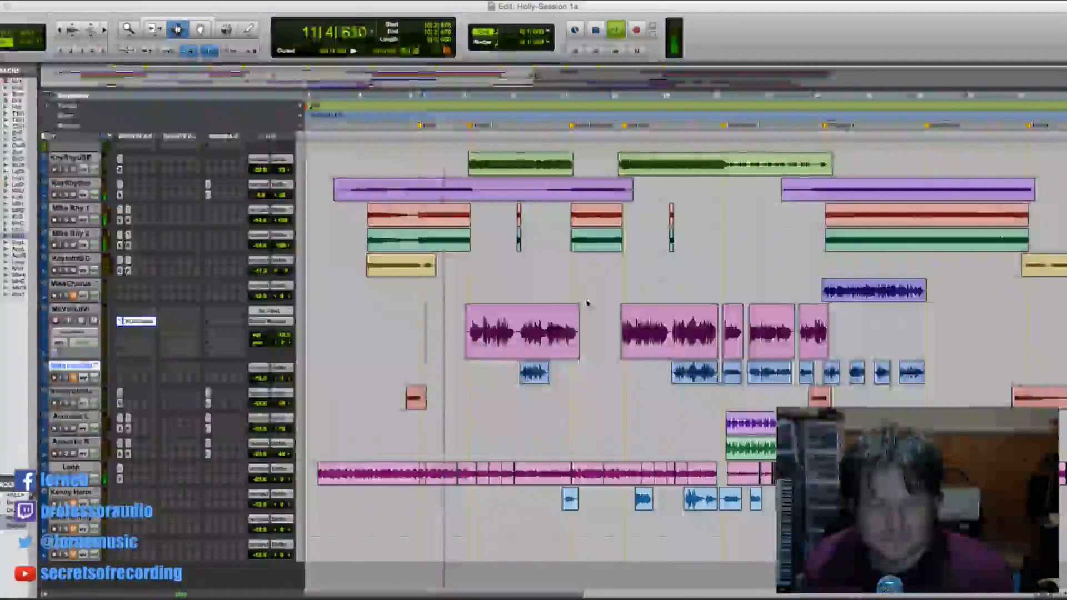
{"action": "key", "text": "space"}
{"action": "key", "text": "Tab"}
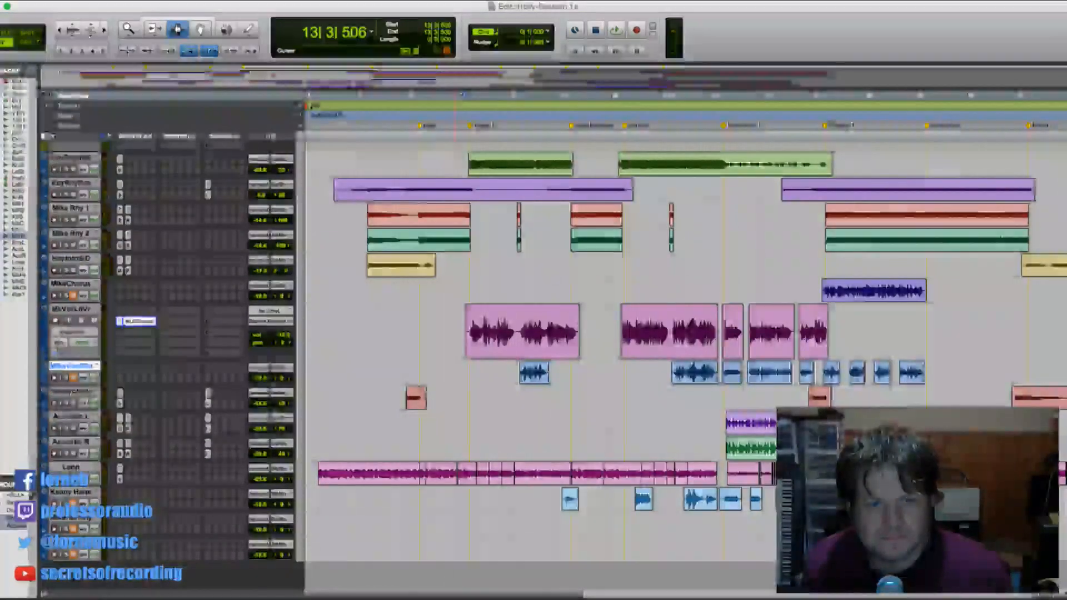
{"action": "key", "text": "space"}
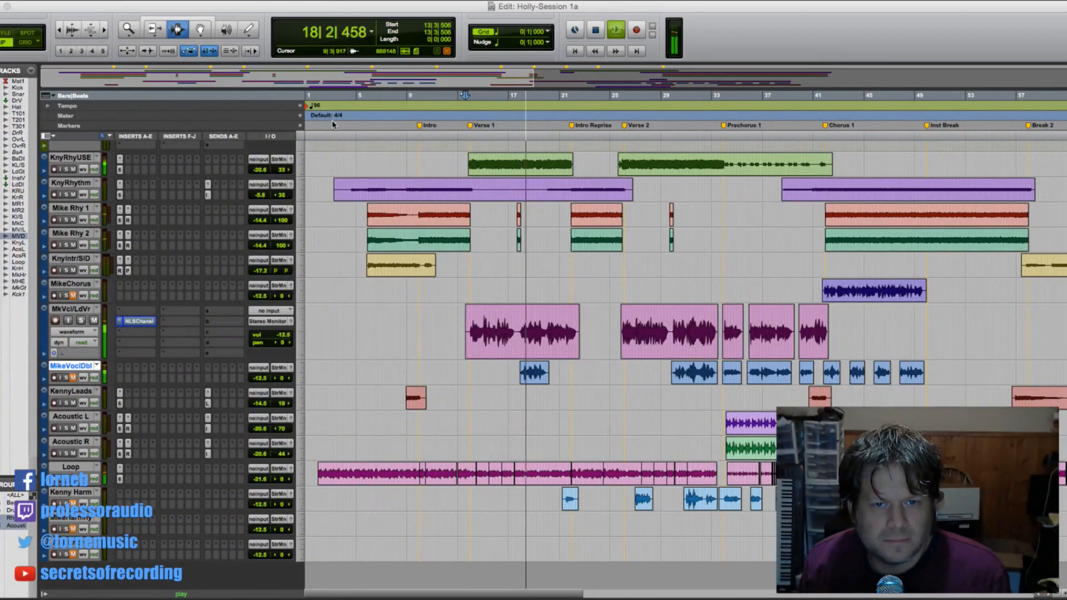
{"action": "key", "text": "space"}
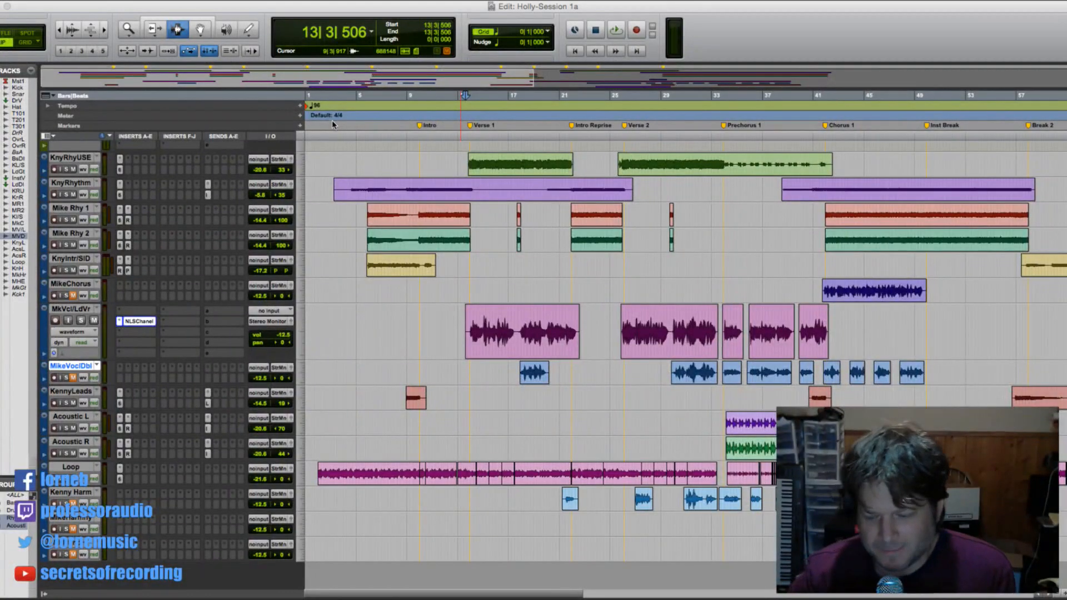
{"action": "left_click", "coordinate": [469, 314]}
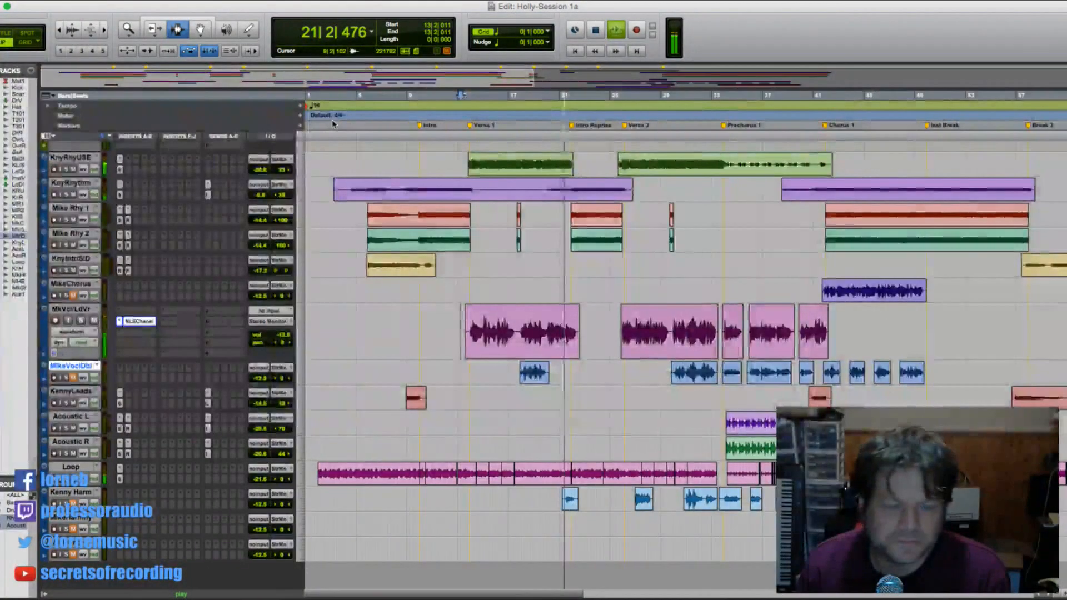
{"action": "key", "text": "space"}
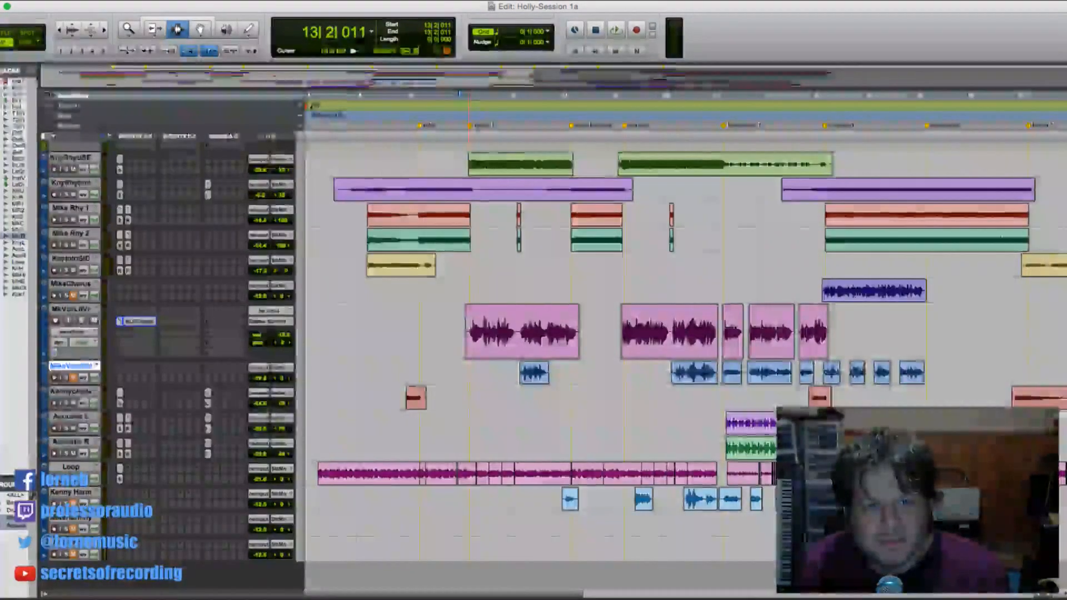
- Insert the REQ 6 equalizer below NLS Channel on the MkVcl/LdVr track and audition it over Verse 1
{"action": "left_click", "coordinate": [470, 323]}
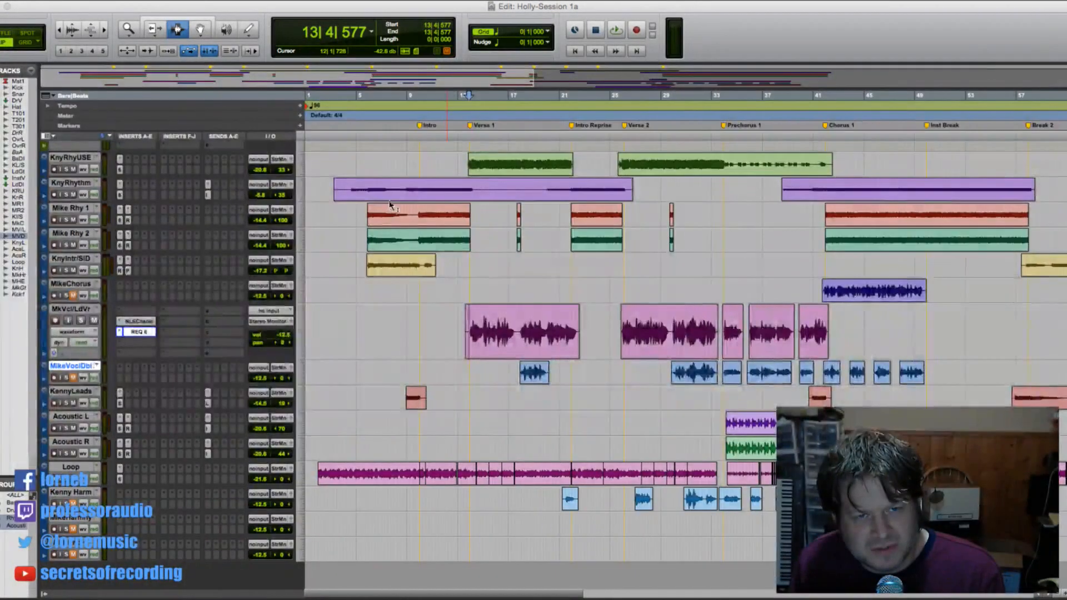
{"action": "key", "text": "space"}
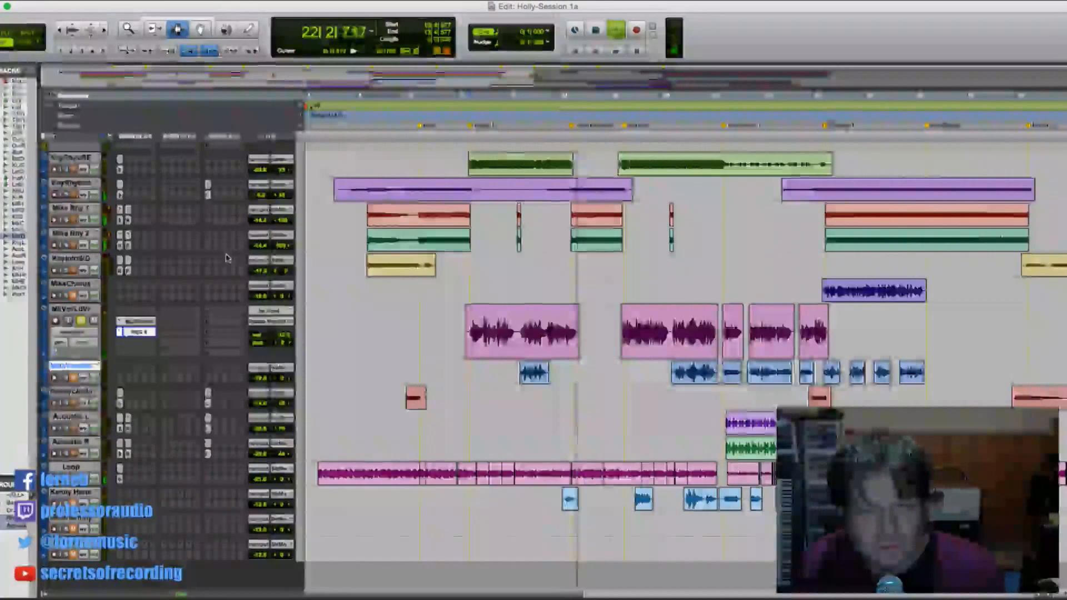
{"action": "key", "text": "space"}
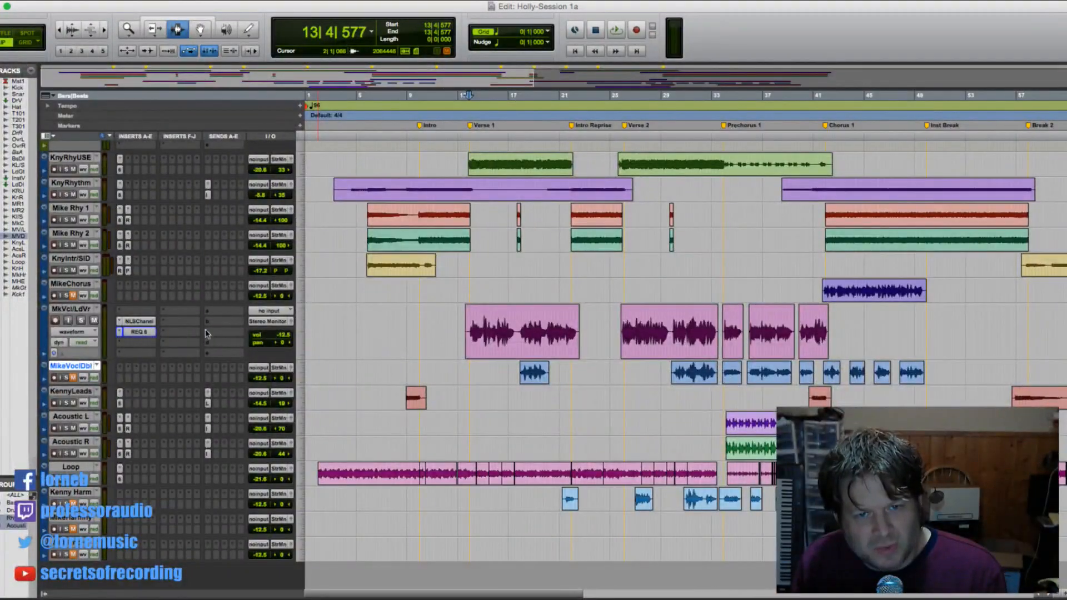
- Insert an RCompressor below REQ 6 on the MkVcl/LdVr track and audition it from the start of Verse 1
{"action": "left_click", "coordinate": [470, 323]}
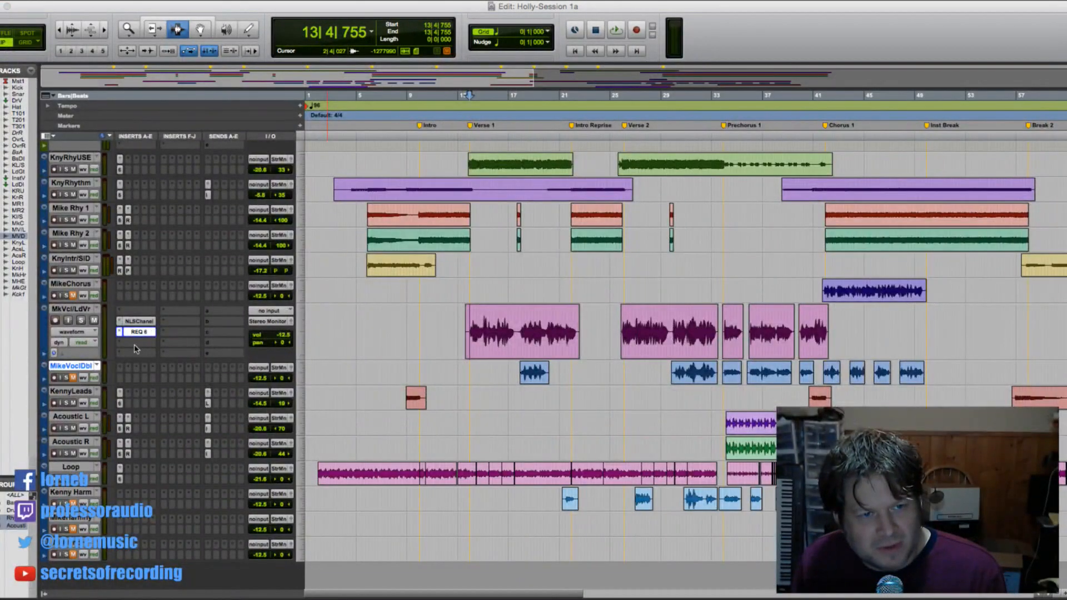
{"action": "left_click", "coordinate": [131, 343]}
{"action": "left_click", "coordinate": [462, 258]}
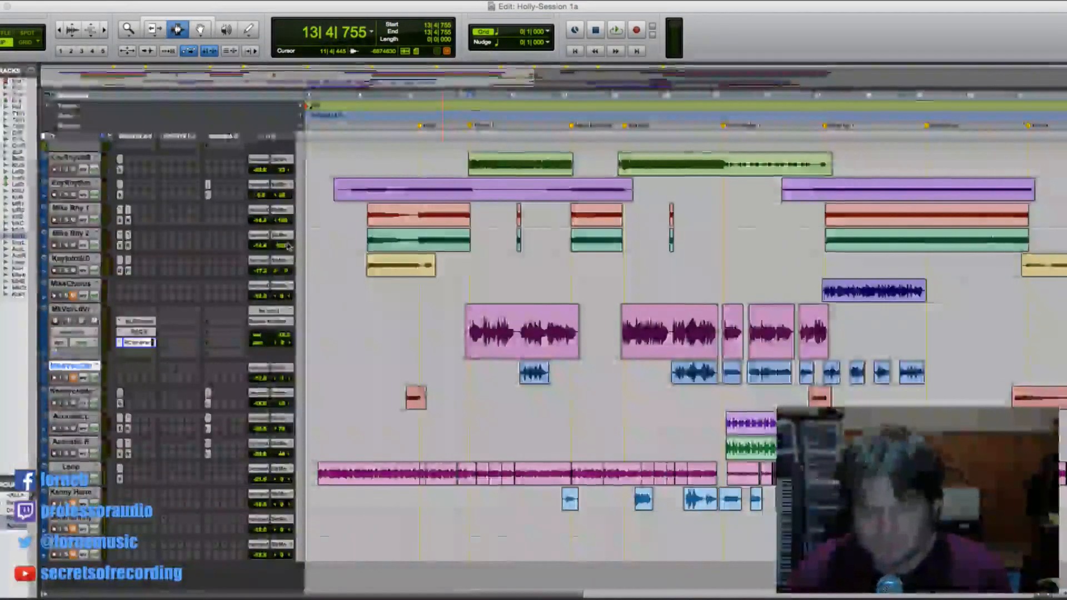
{"action": "key", "text": "space"}
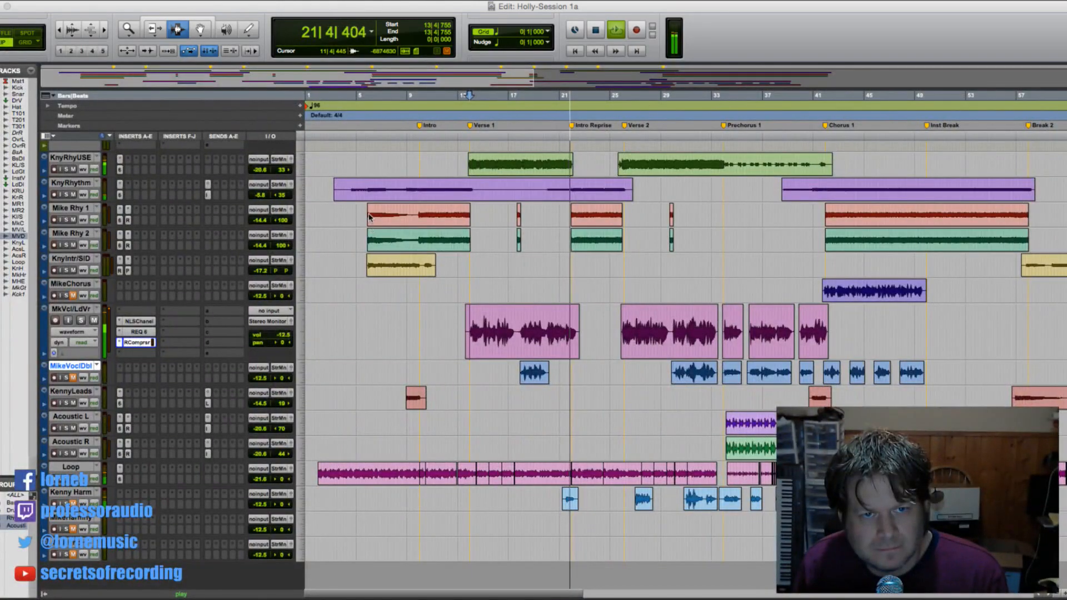
{"action": "key", "text": "space"}
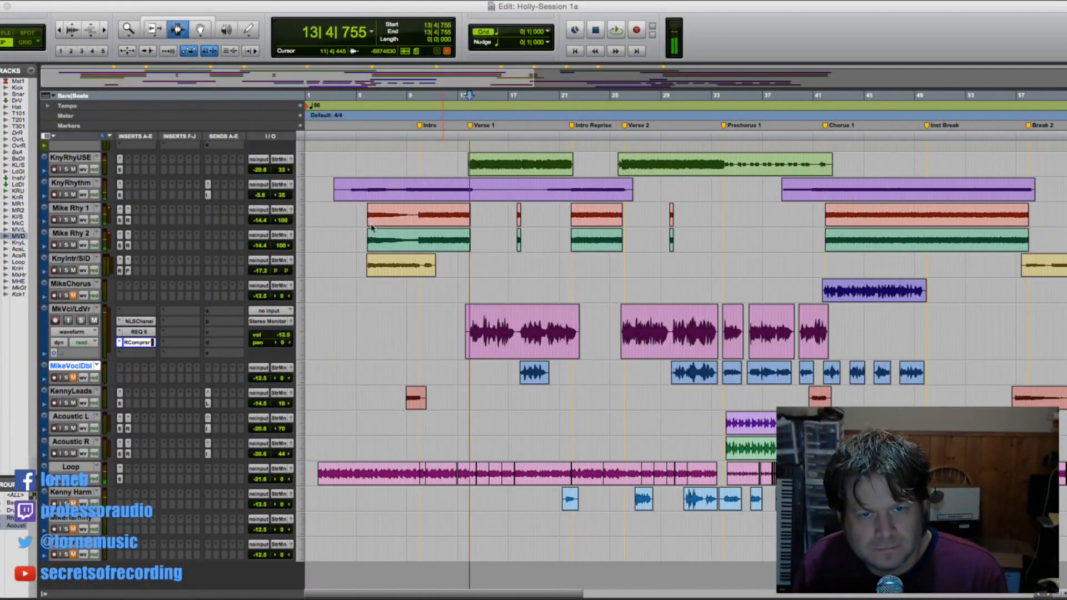
{"action": "key", "text": "space"}
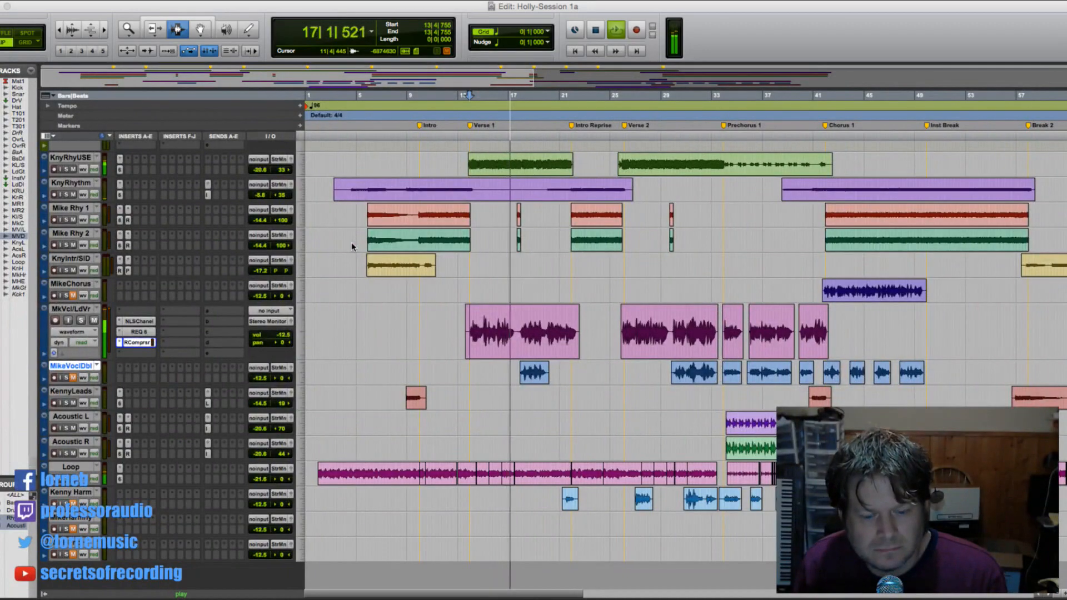
{"action": "key", "text": "space"}
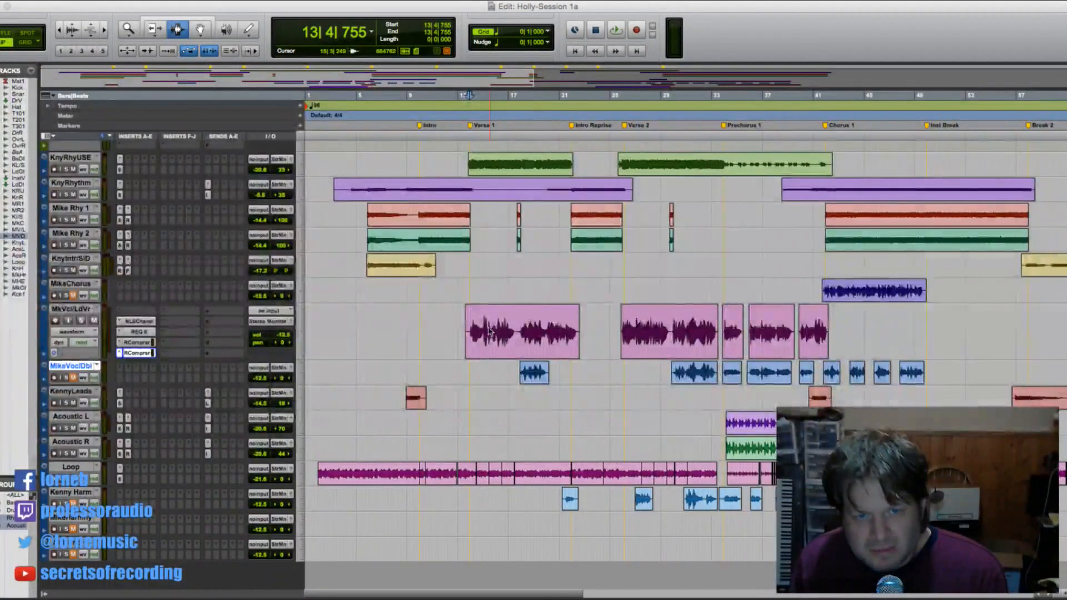
- Add a second RCompressor below the first on the lead vocal track and audition Verse 1 and Prechorus 1
{"action": "key", "text": "space"}
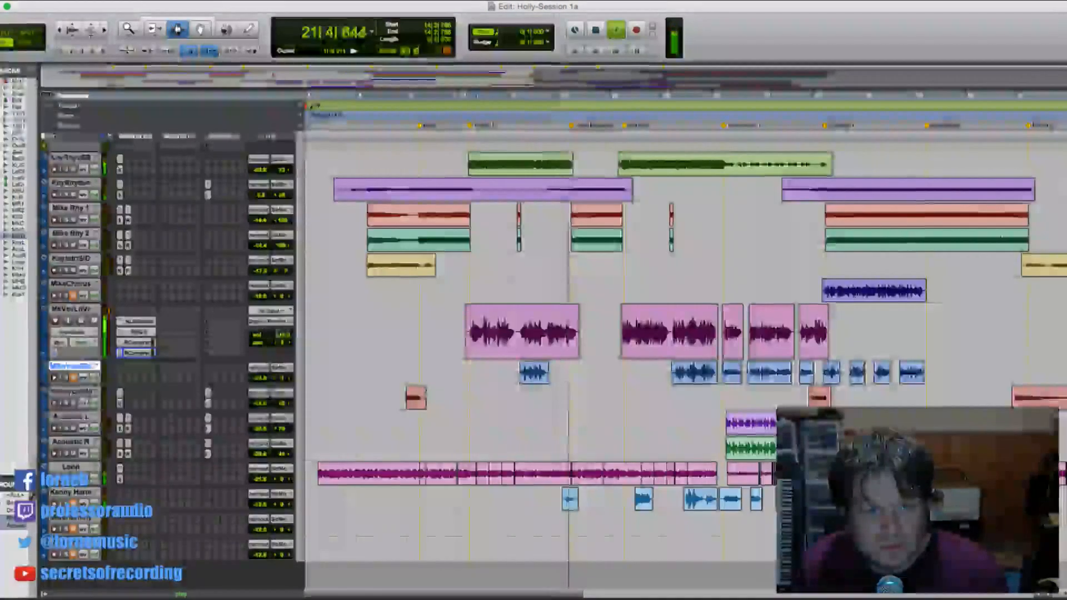
{"action": "key", "text": "space"}
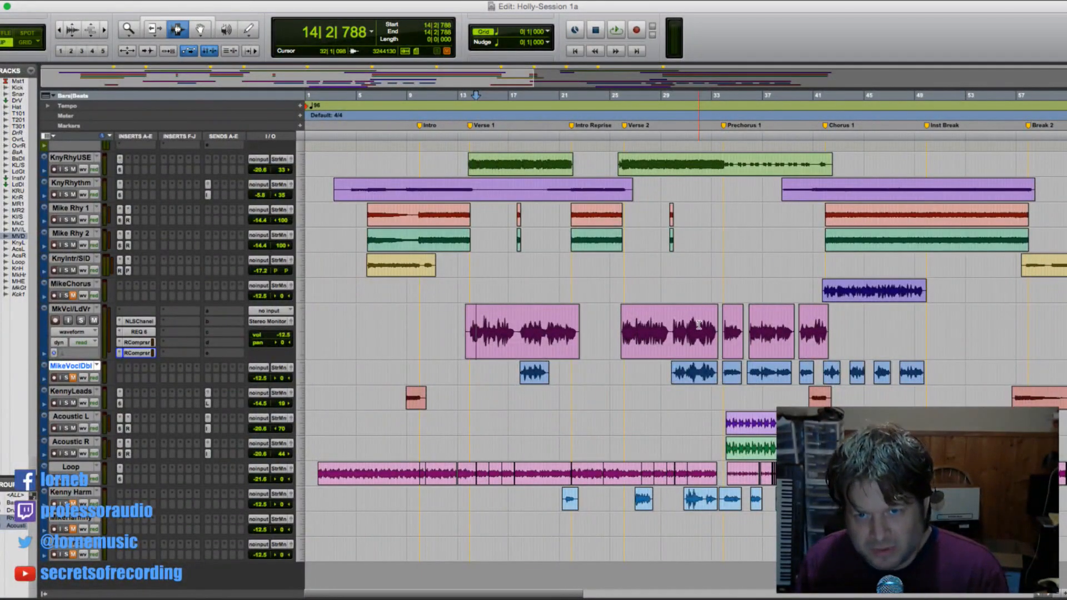
{"action": "left_click", "coordinate": [754, 323]}
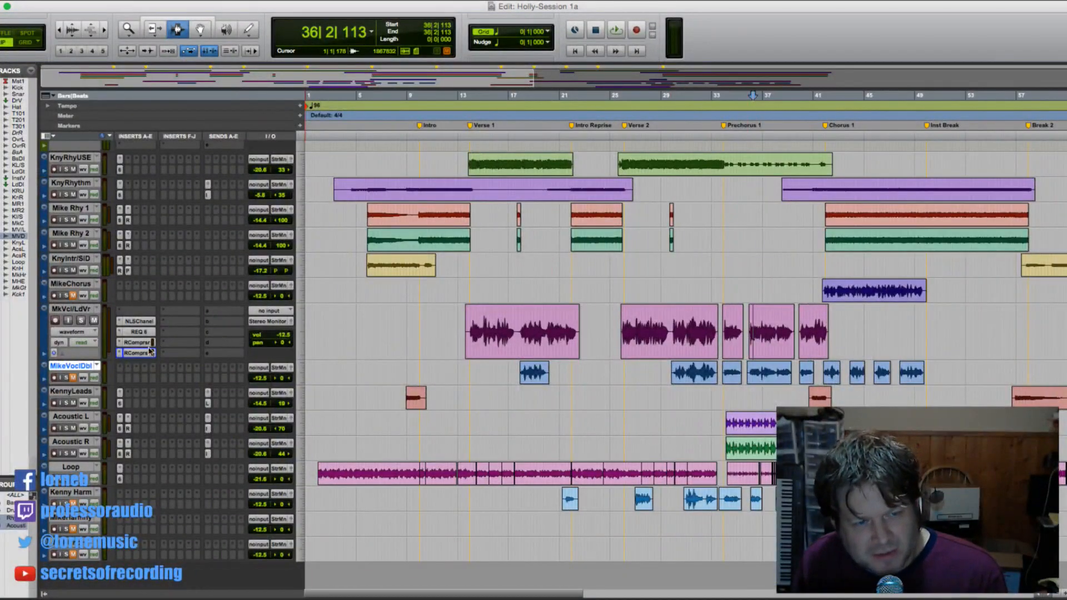
{"action": "key", "text": "space"}
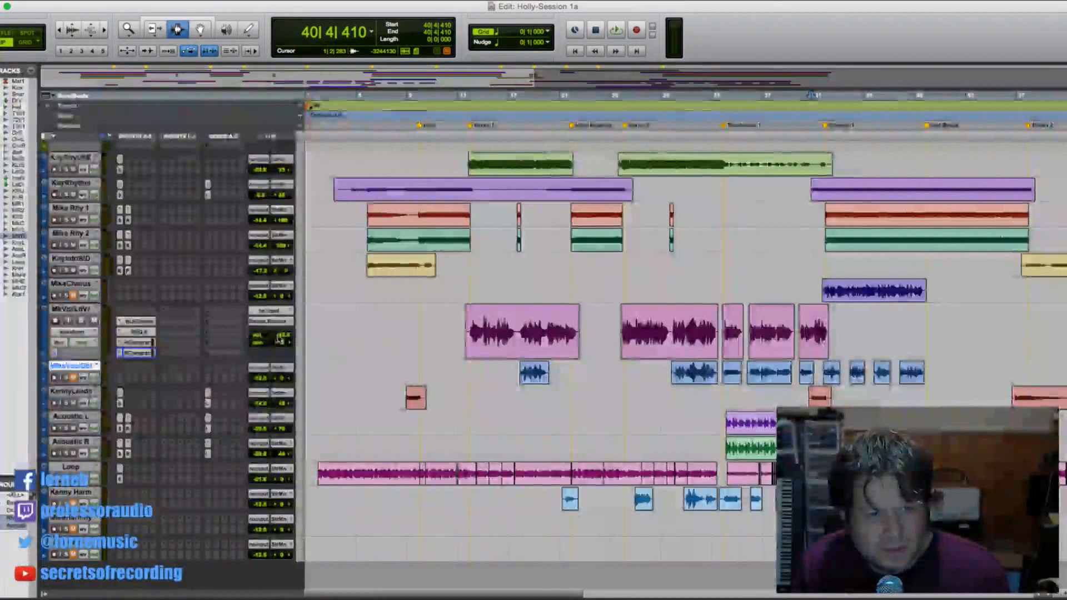
- Lower the MkVcl/LdVr track's volume to -17.7 and play the song from the start of Verse 1
{"action": "left_click_drag", "start_coordinate": [279, 337], "coordinate": [279, 347]}
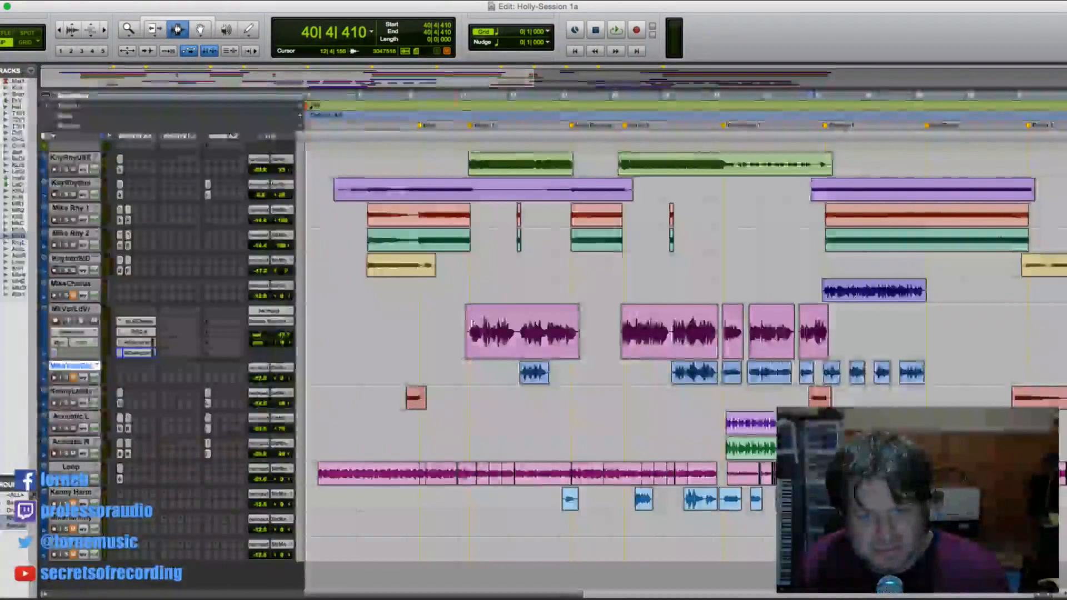
{"action": "left_click", "coordinate": [470, 297]}
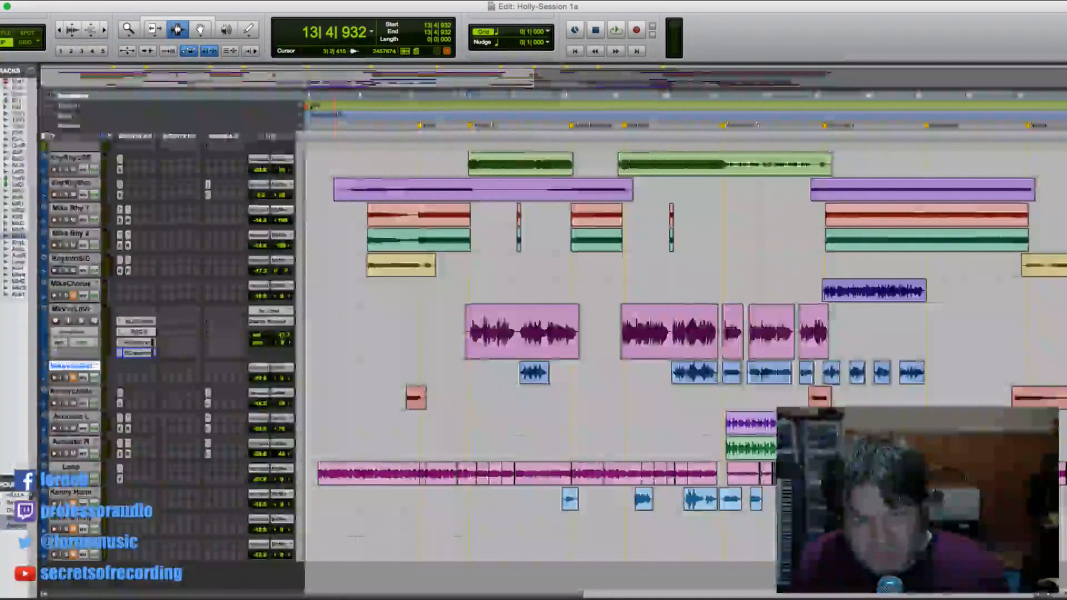
{"action": "left_click", "coordinate": [472, 287]}
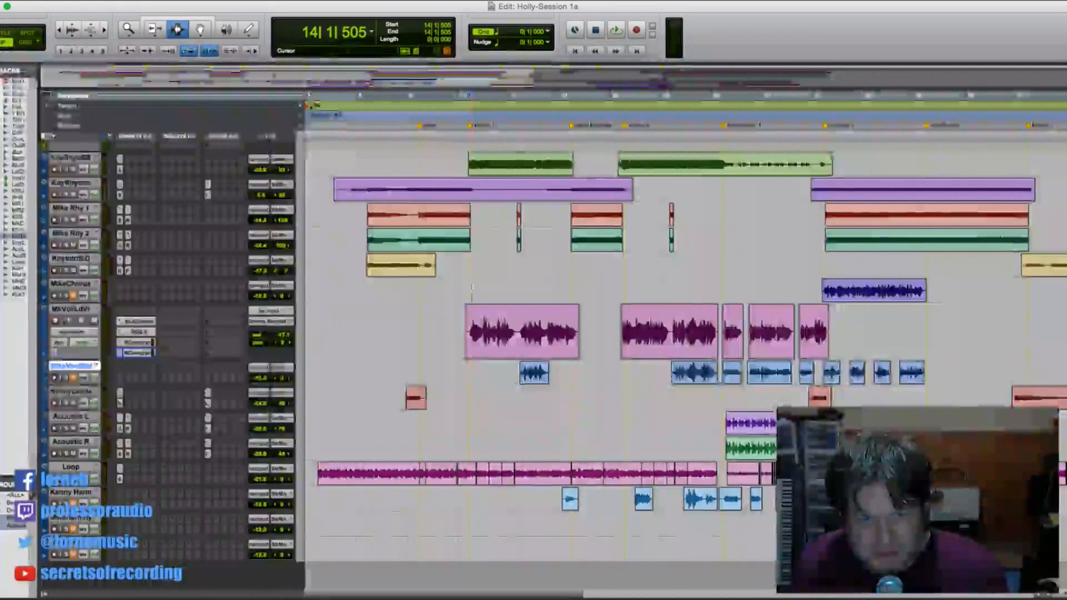
{"action": "key", "text": "space"}
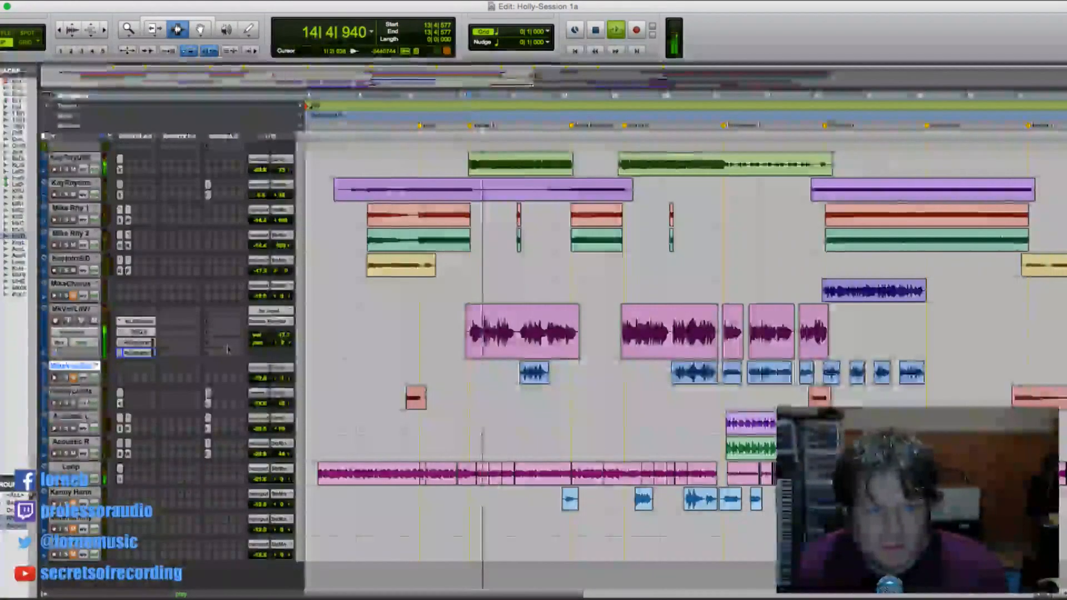
- Bypass both RCompressor inserts on the lead vocal during Verse 1 playback and reactivate them to compare the sound
{"action": "left_click", "coordinate": [145, 344], "text": "super"}
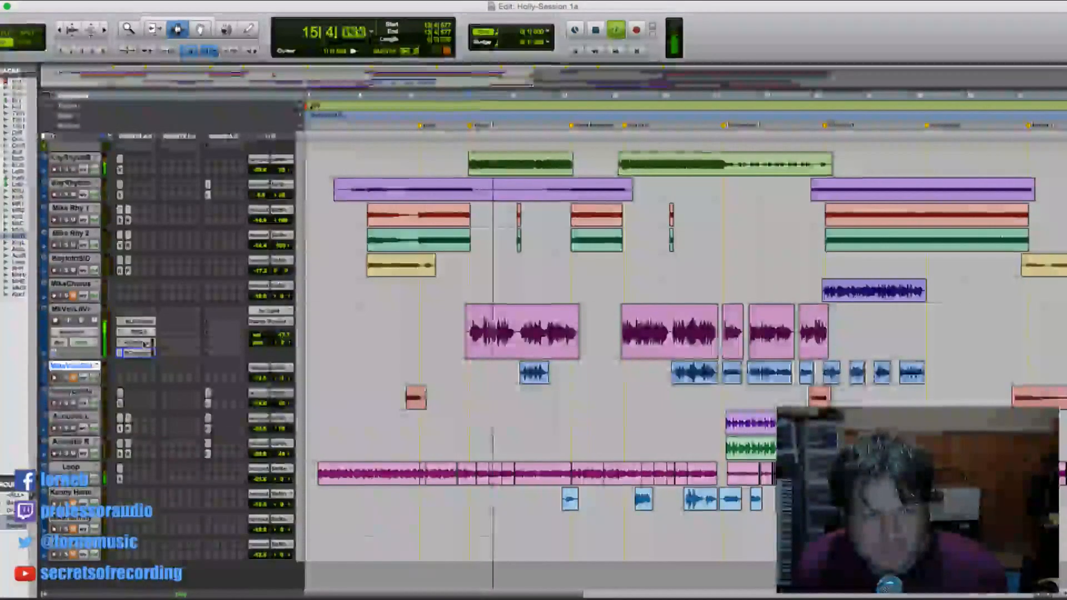
{"action": "left_click", "coordinate": [145, 355], "text": "super"}
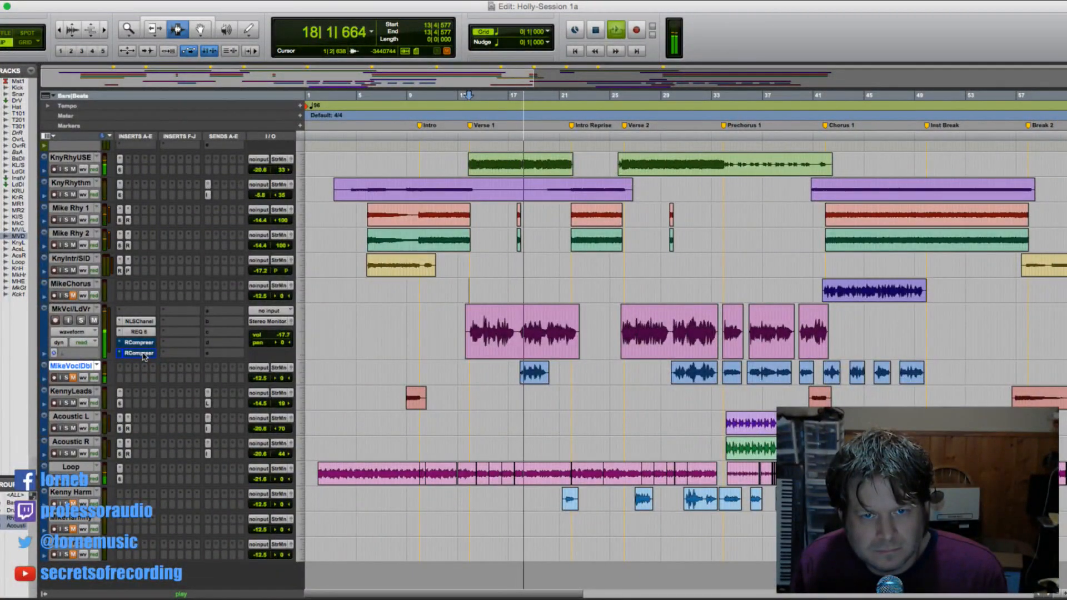
{"action": "left_click", "coordinate": [144, 354], "text": "super"}
{"action": "left_click", "coordinate": [151, 343], "text": "super"}
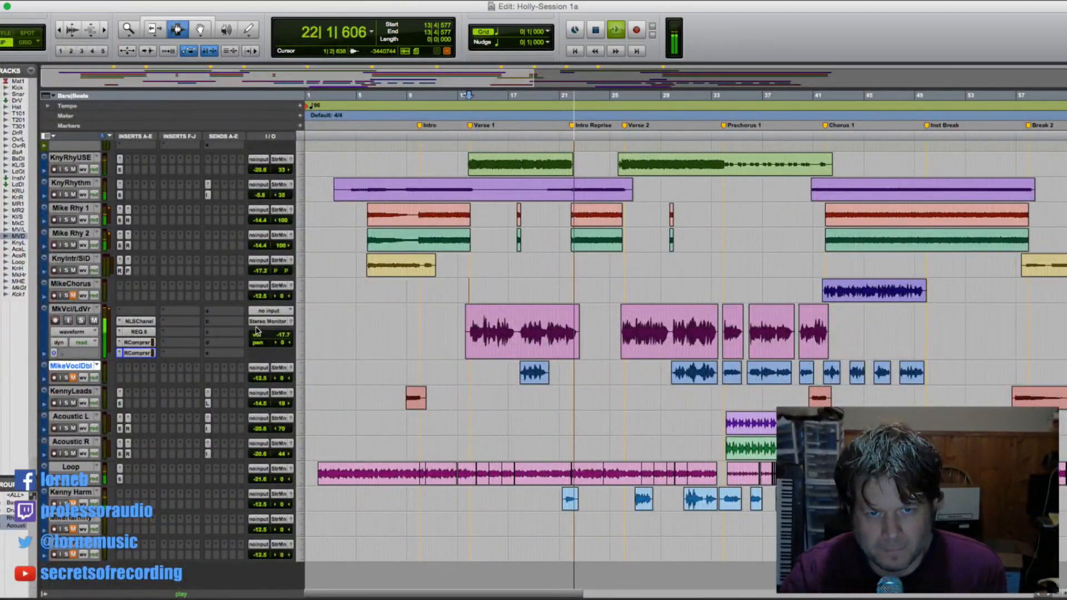
- Raise the MkVcl/LdVr track's volume to -15.1 and replay the song from the start of Verse 1
{"action": "key", "text": "space"}
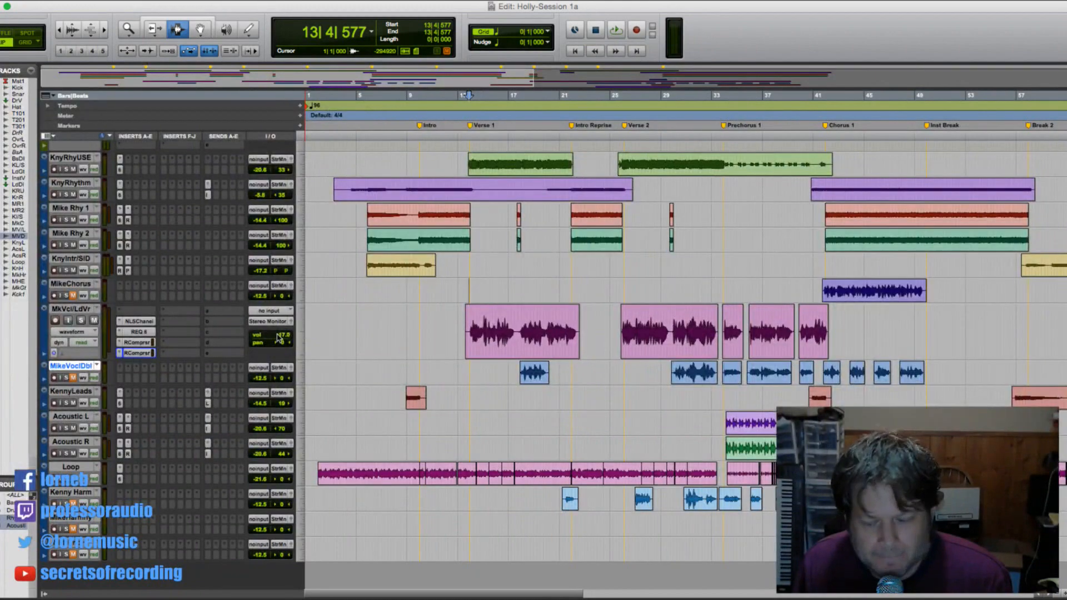
{"action": "key", "text": "space"}
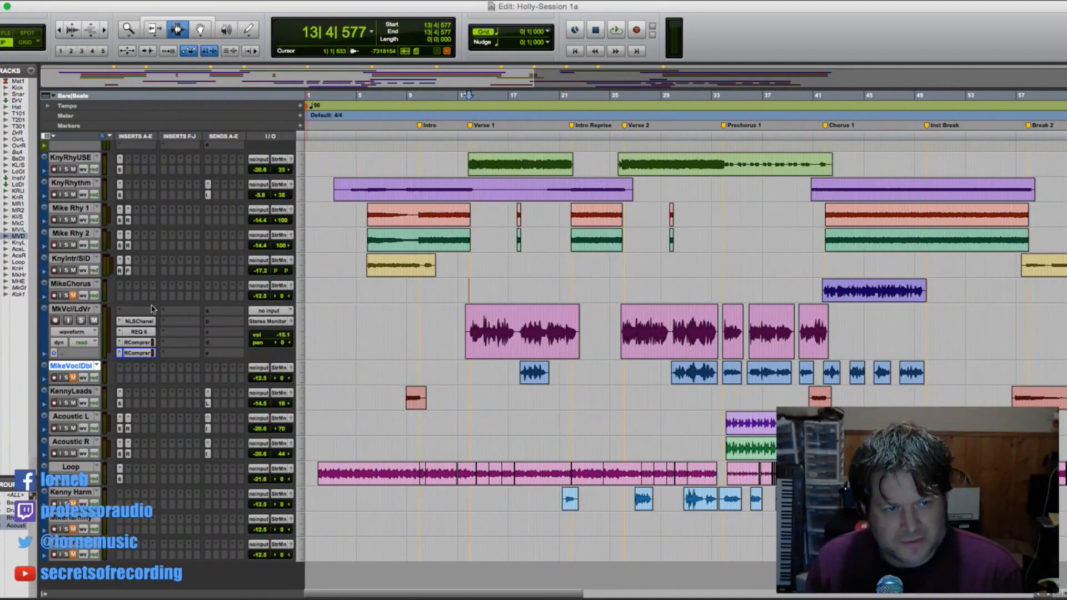
- Send the MkVcl/LdVr track to a new aux track named Vocal Verb and insert Altiverb 7 on that aux
{"action": "double_click", "coordinate": [91, 310]}
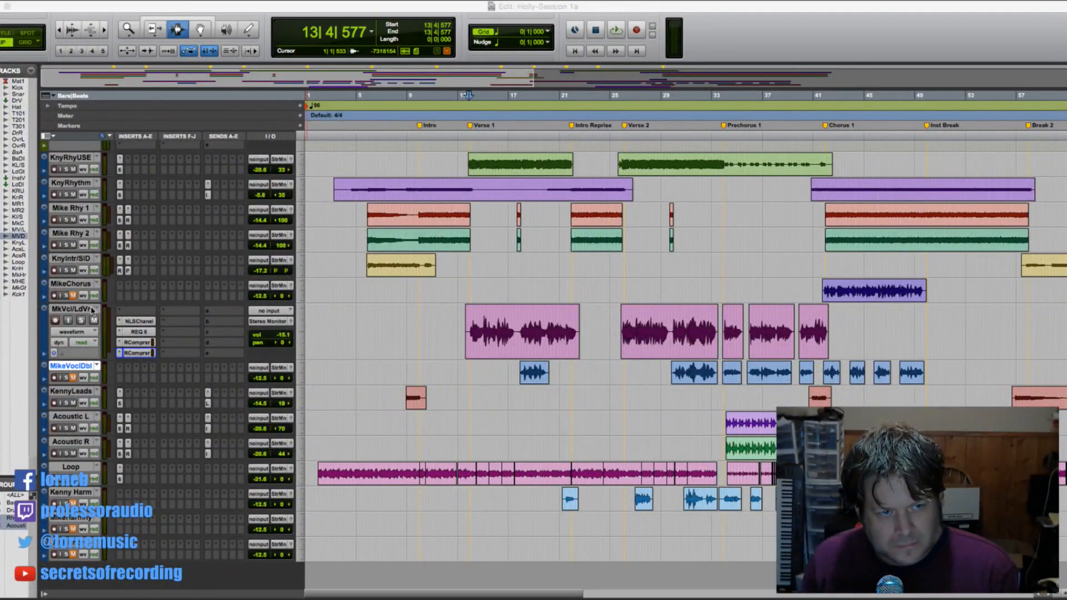
{"action": "left_click", "coordinate": [566, 303]}
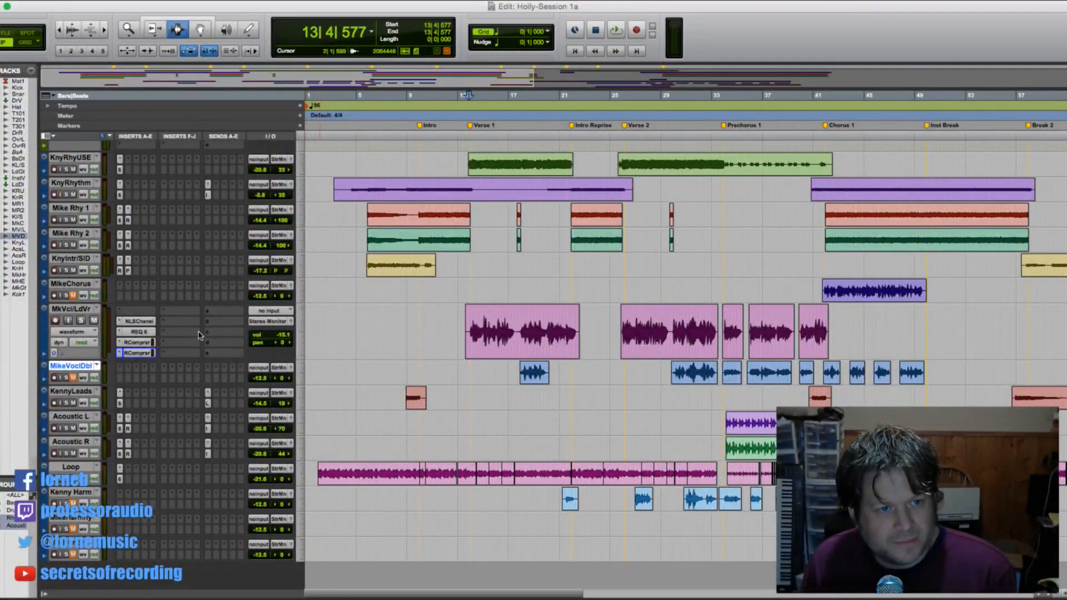
{"action": "left_click", "coordinate": [82, 310]}
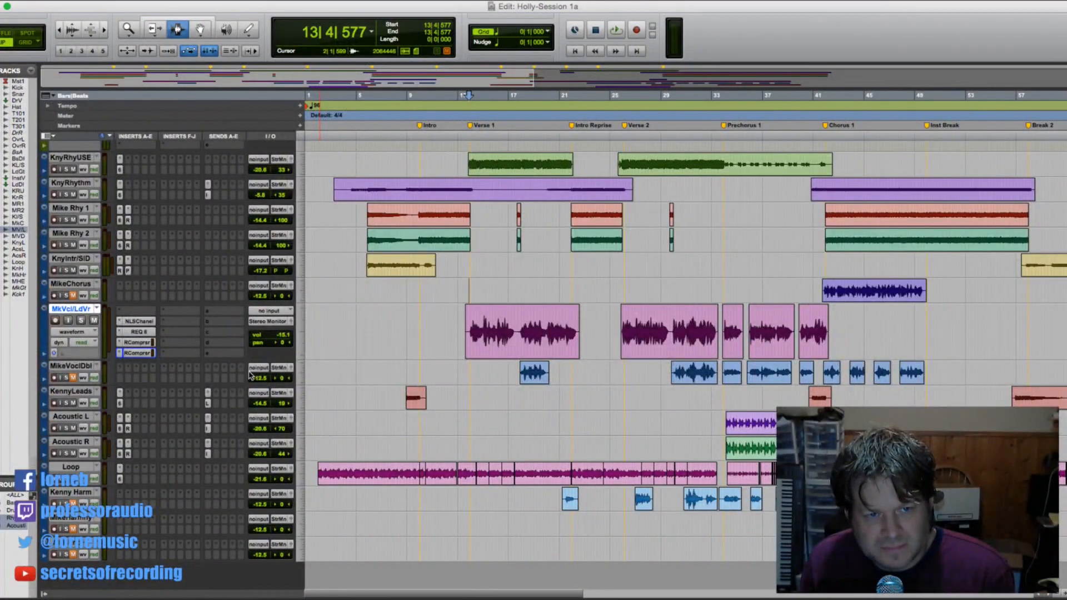
{"action": "key", "text": "super+Tab"}
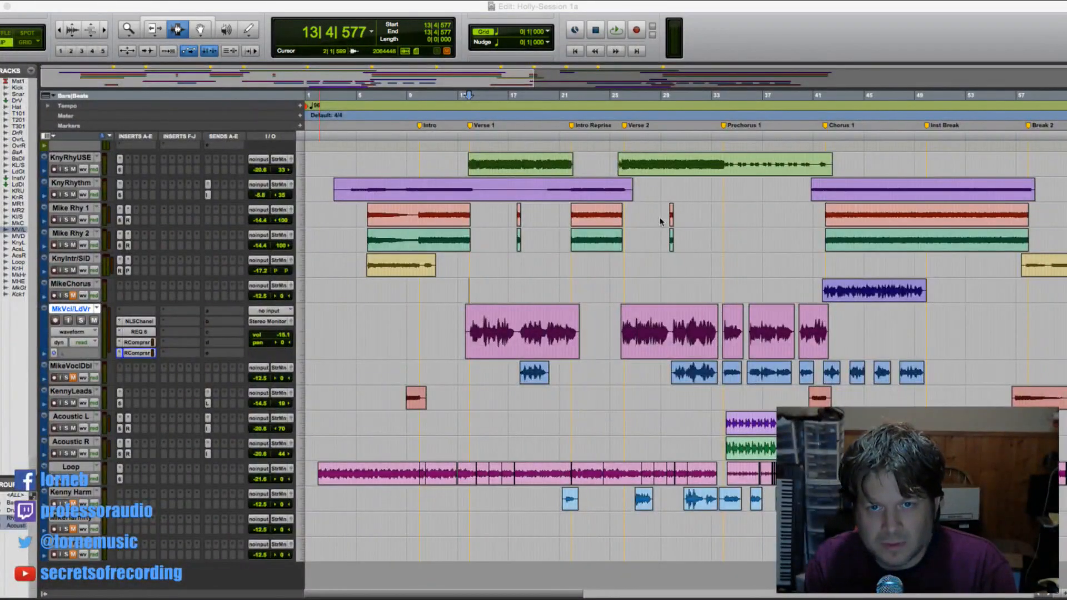
{"action": "left_click", "coordinate": [661, 221]}
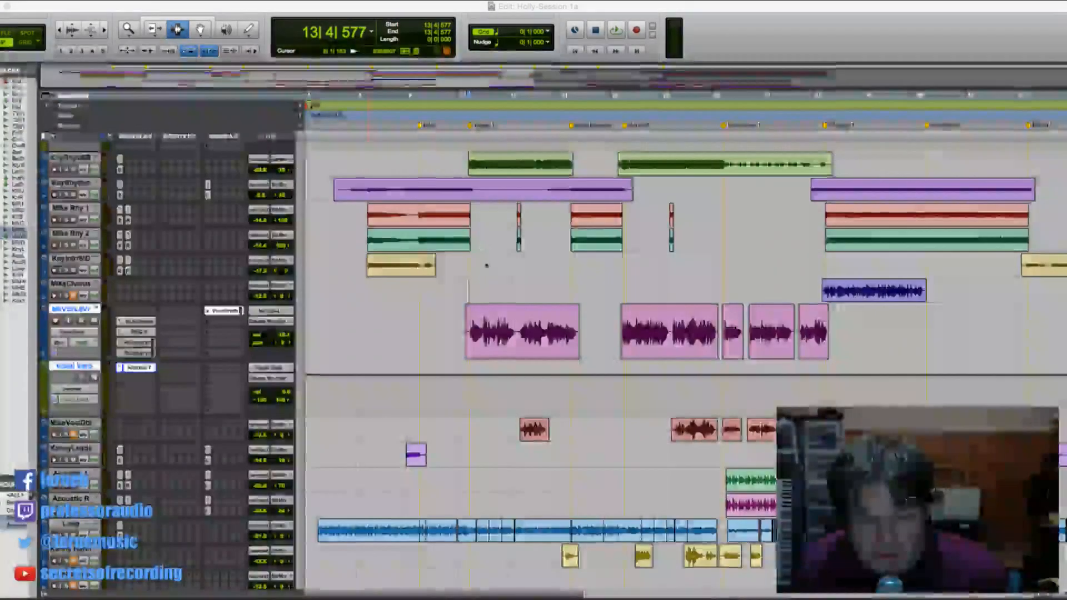
{"action": "left_click", "coordinate": [412, 500]}
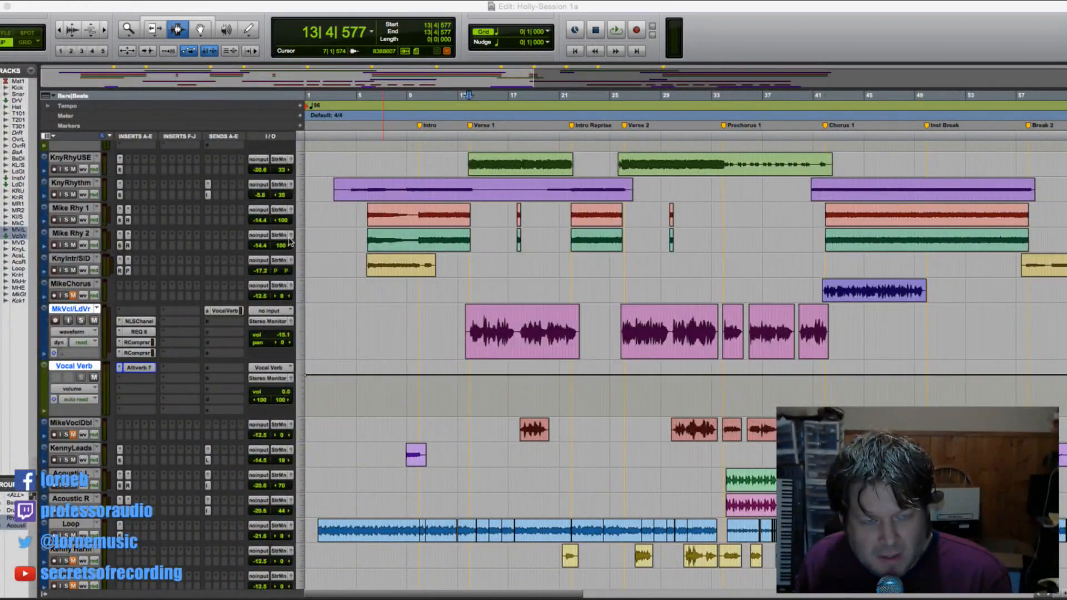
- Load the EMT 140 medium plate impulse response from the plate, spring and digital gear category into Altiverb on the Vocal Verb track
{"action": "left_click", "coordinate": [142, 368]}
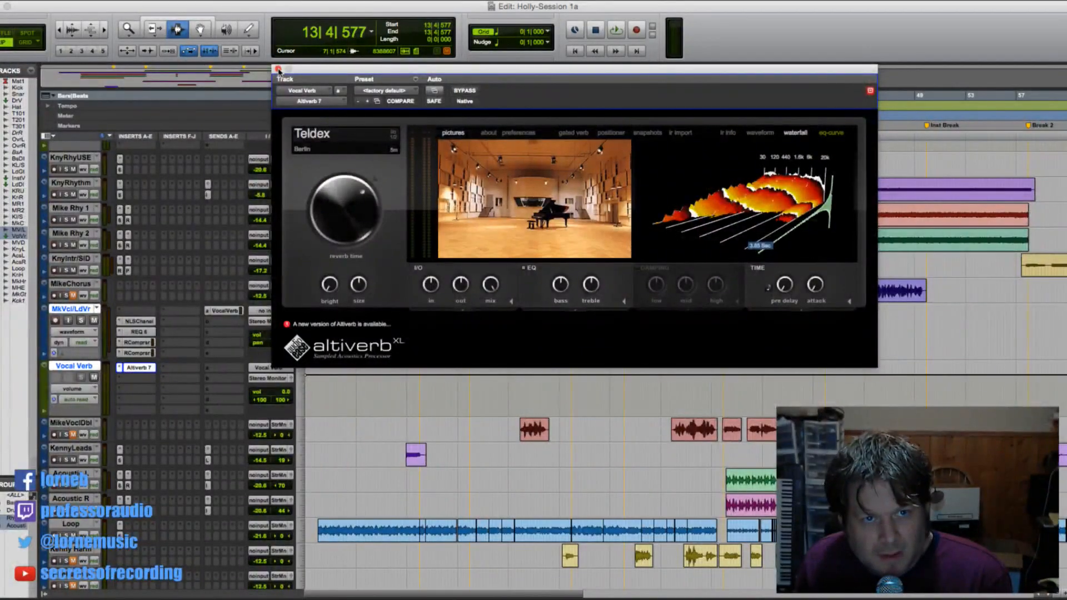
{"action": "left_click", "coordinate": [502, 174]}
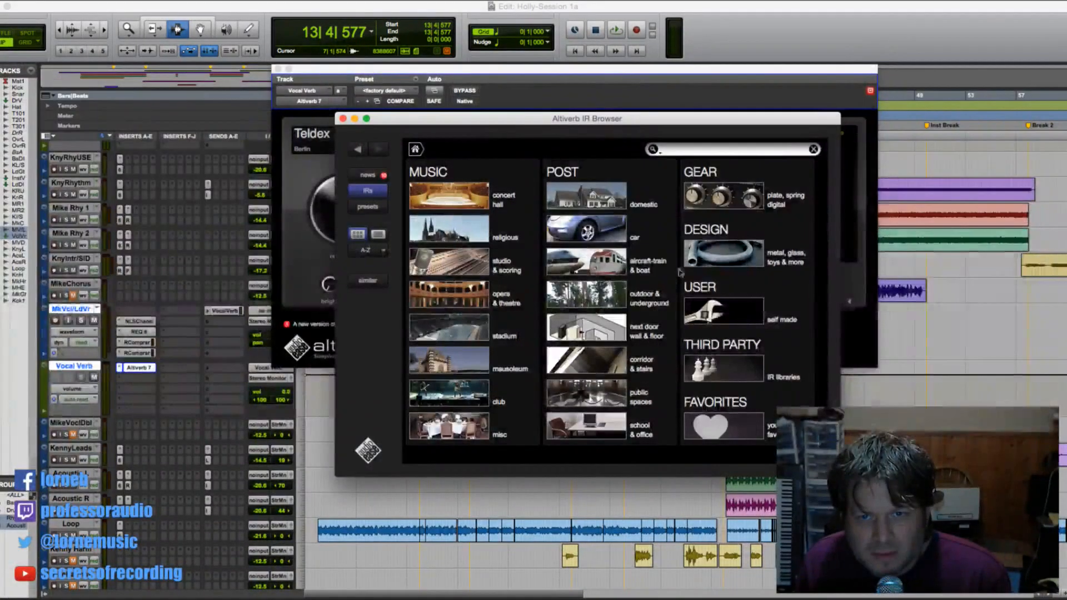
{"action": "left_click", "coordinate": [748, 191]}
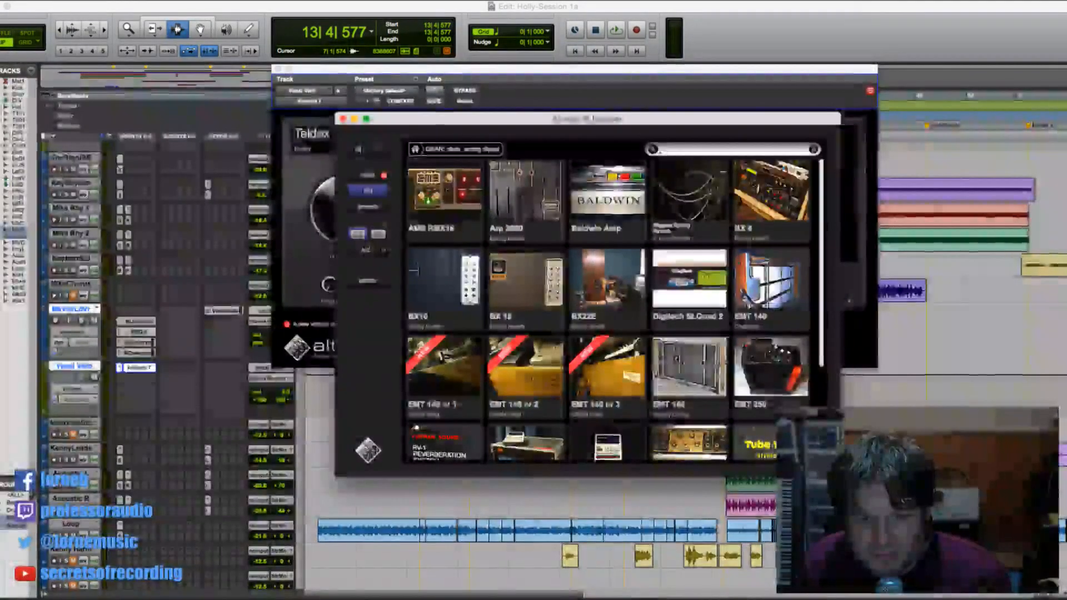
{"action": "left_click", "coordinate": [695, 377]}
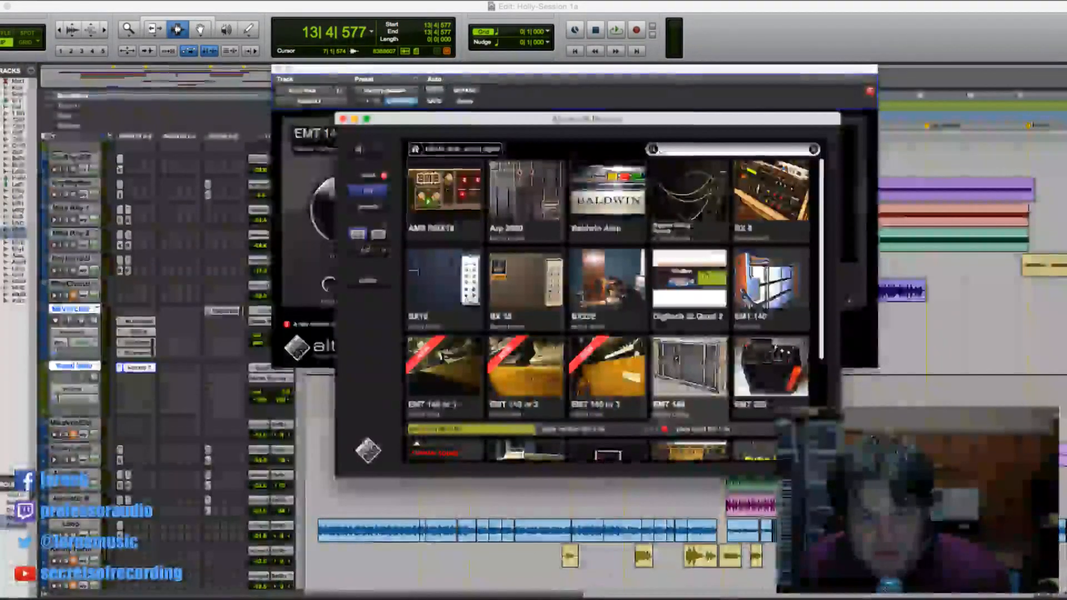
{"action": "left_click", "coordinate": [599, 429]}
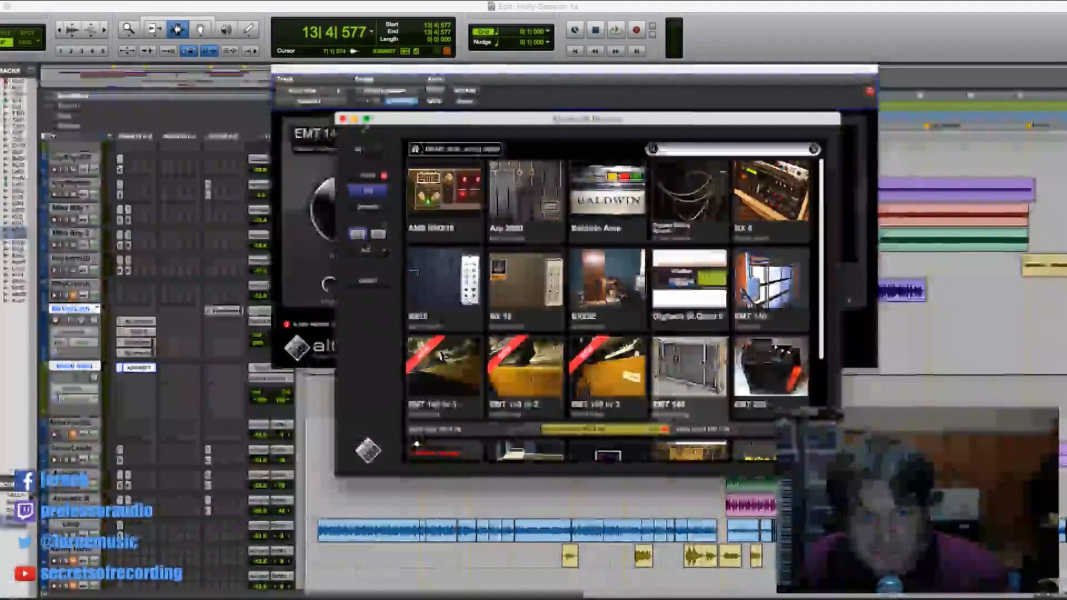
{"action": "left_click", "coordinate": [343, 119]}
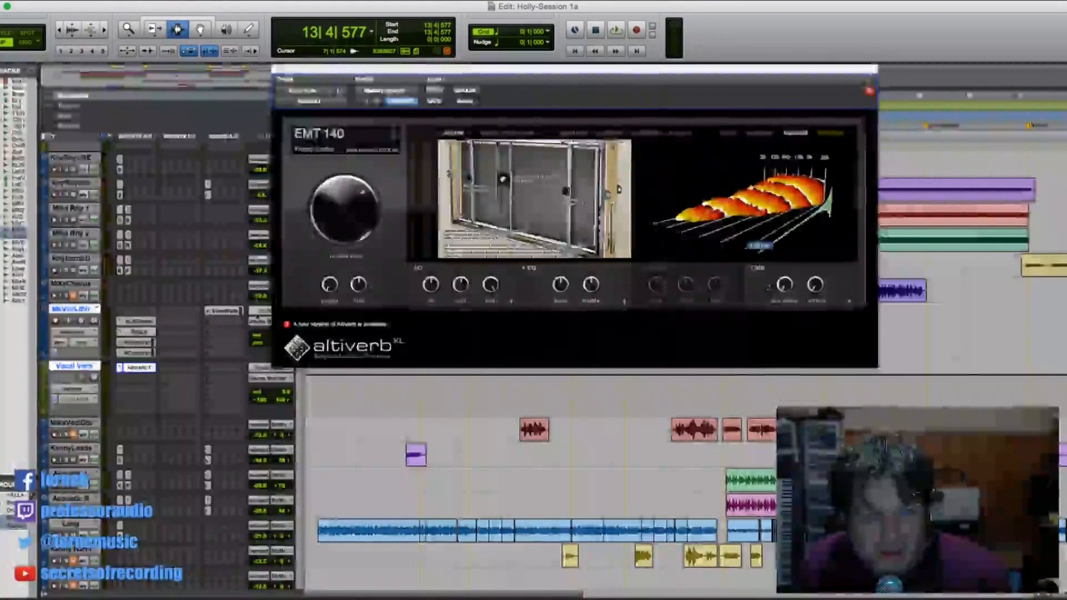
- Solo the lead vocal during playback from Verse 1 and raise its Vocal Verb send level to -14.2
{"action": "left_click", "coordinate": [224, 310]}
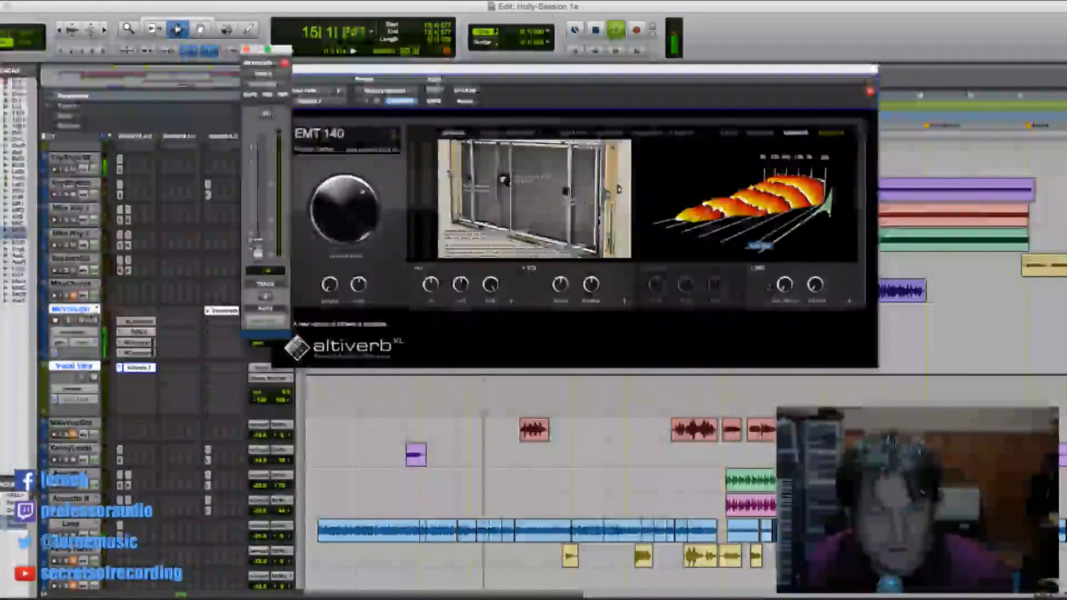
{"action": "left_click", "coordinate": [82, 321]}
{"action": "left_click_drag", "start_coordinate": [262, 248], "coordinate": [262, 196]}
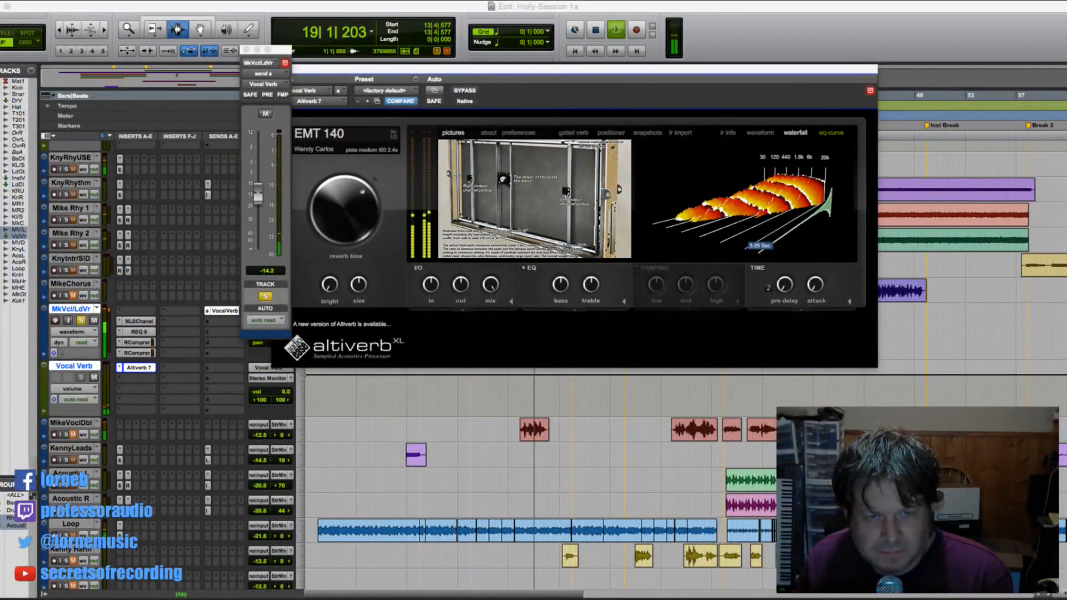
- Shorten the EMT 140 plate's reverb time in Altiverb and close the send's fader window
{"action": "mouse_move", "coordinate": [320, 192]}
{"action": "left_mouse_down"}
{"action": "mouse_move", "coordinate": [316, 200]}
{"action": "mouse_move", "coordinate": [319, 181]}
{"action": "left_mouse_up"}
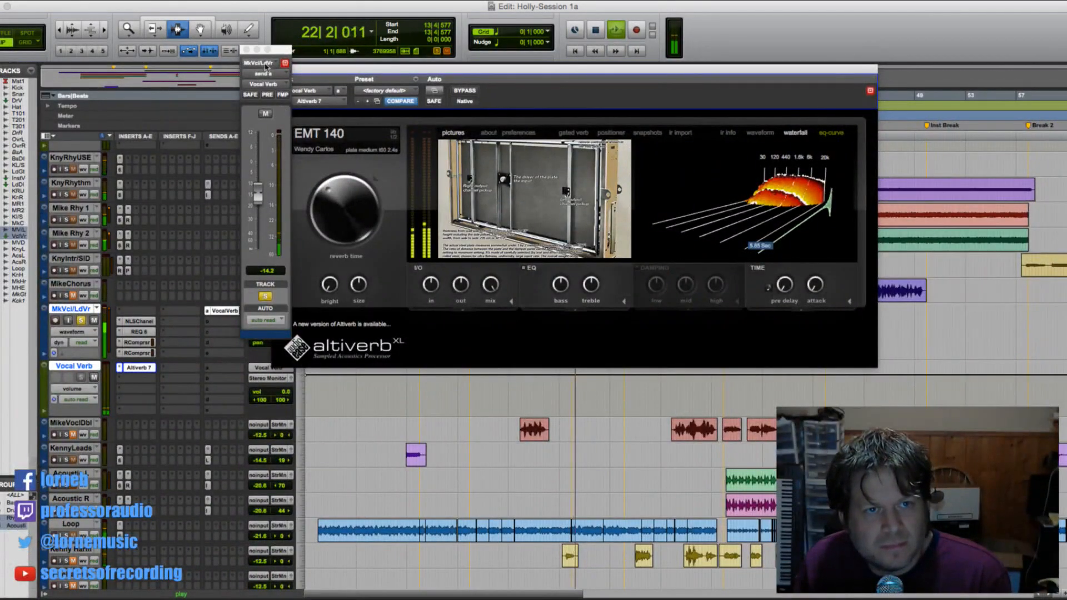
{"action": "left_click", "coordinate": [247, 50]}
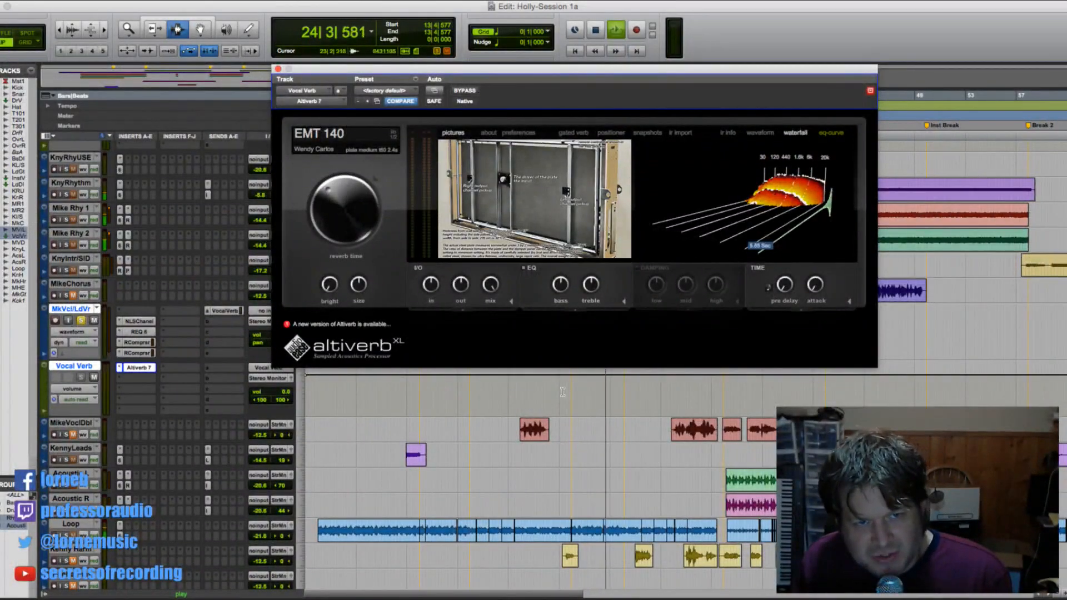
- Lower the lead vocal's Vocal Verb send to about -18, unsolo the vocal and close the send and Altiverb windows
{"action": "left_click", "coordinate": [234, 312]}
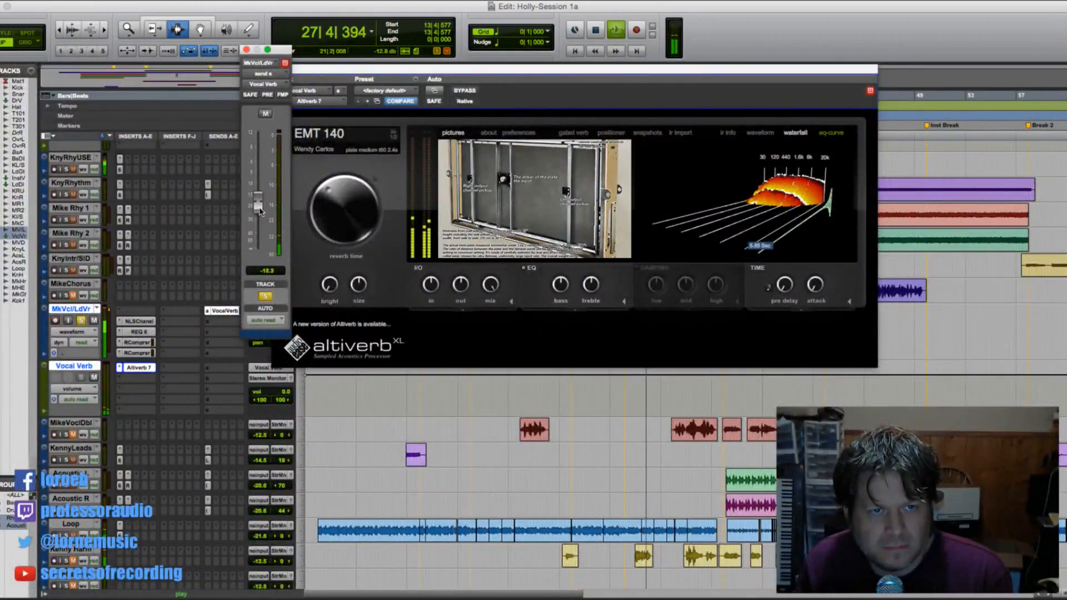
{"action": "left_click", "coordinate": [81, 320]}
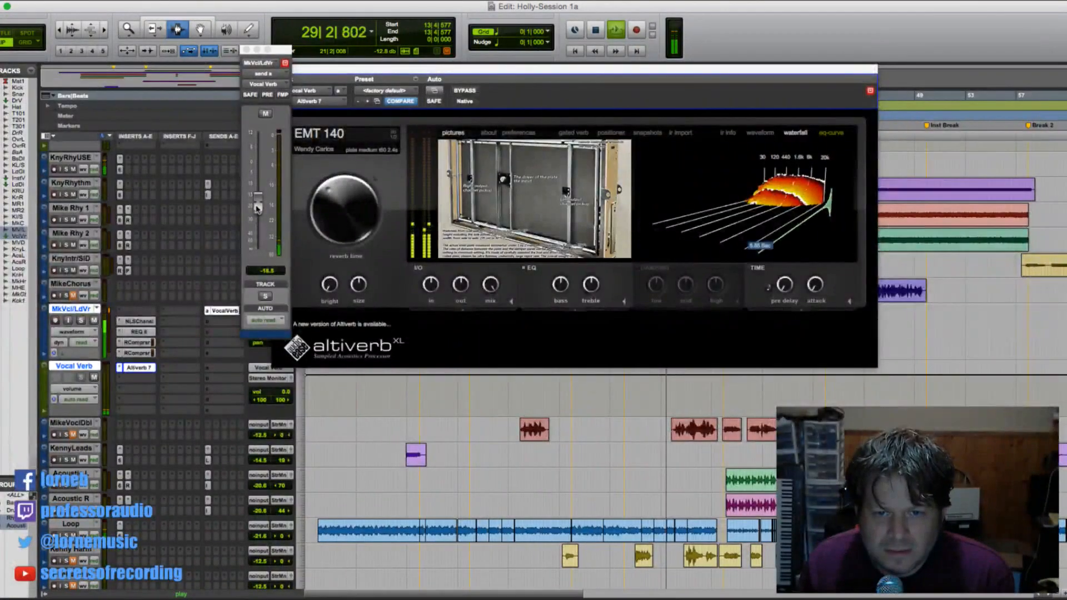
{"action": "left_click", "coordinate": [246, 50]}
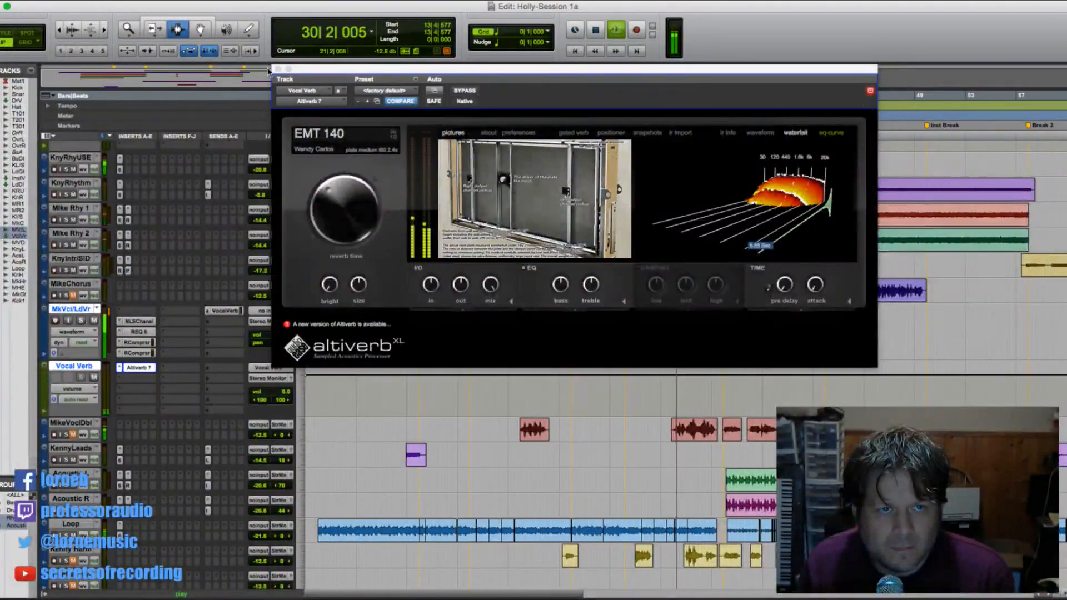
{"action": "left_click", "coordinate": [277, 69]}
- Set the lead vocal's volume to -15.8 and its Vocal Verb send to about -17.2, replaying from Verse 1
{"action": "left_click", "coordinate": [284, 335]}
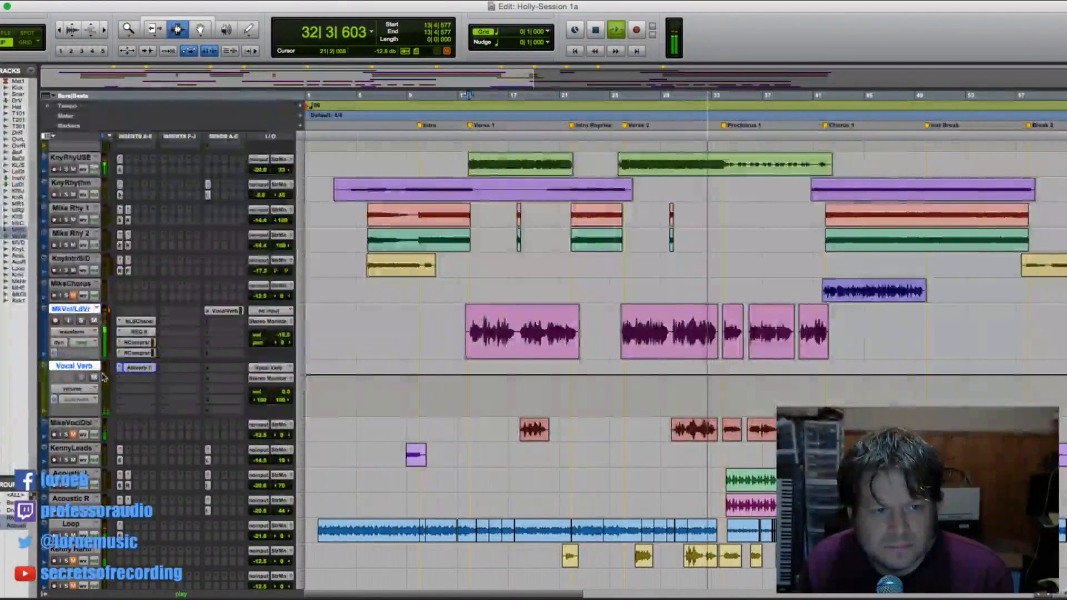
{"action": "left_click", "coordinate": [224, 311]}
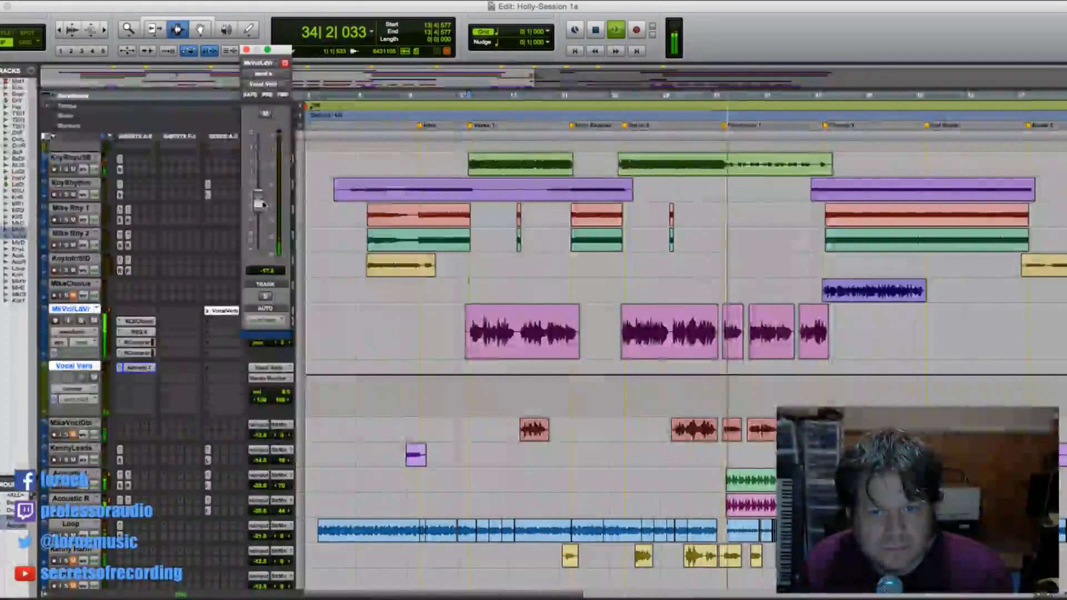
{"action": "key", "text": "space"}
{"action": "key", "text": "space"}
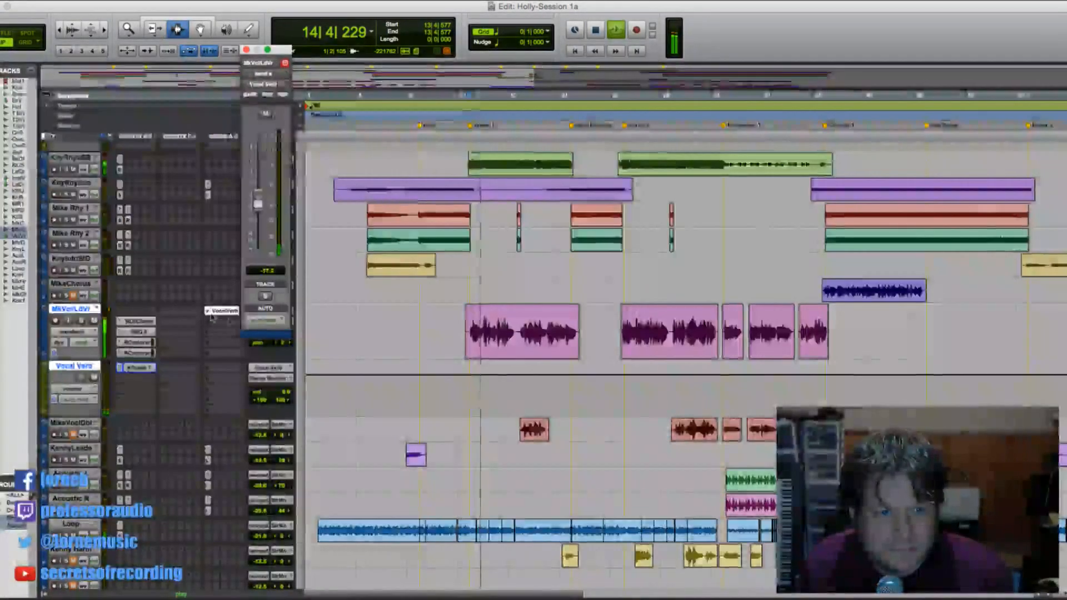
{"action": "left_click", "coordinate": [246, 50]}
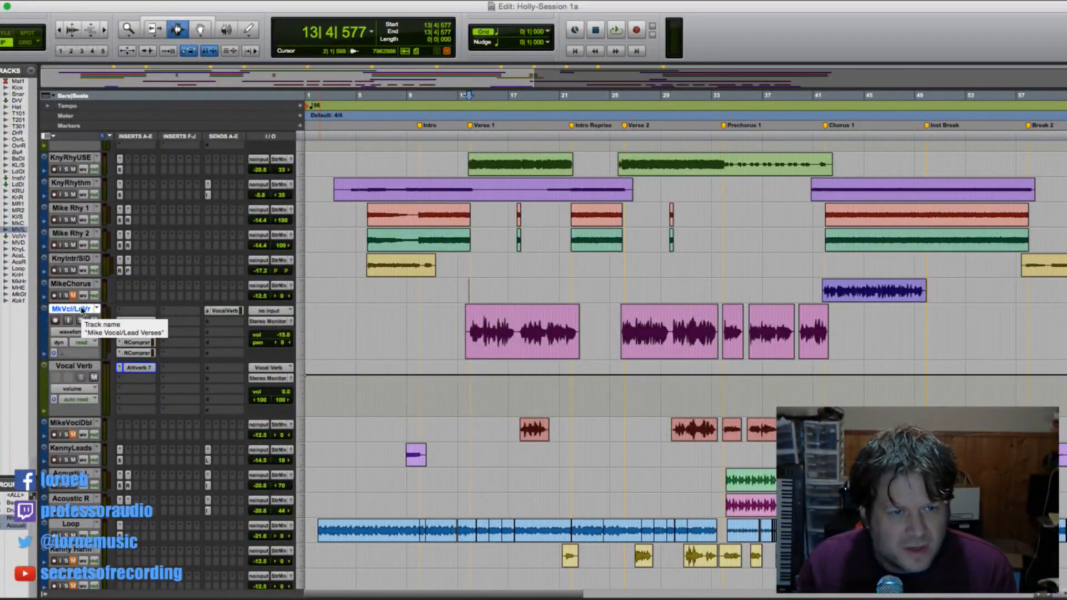
- Add a second send on the MkVcl/LdVr track to a new mono aux input track named Vocal Delay
{"action": "left_click", "coordinate": [216, 324]}
{"action": "mouse_move", "coordinate": [244, 357]}
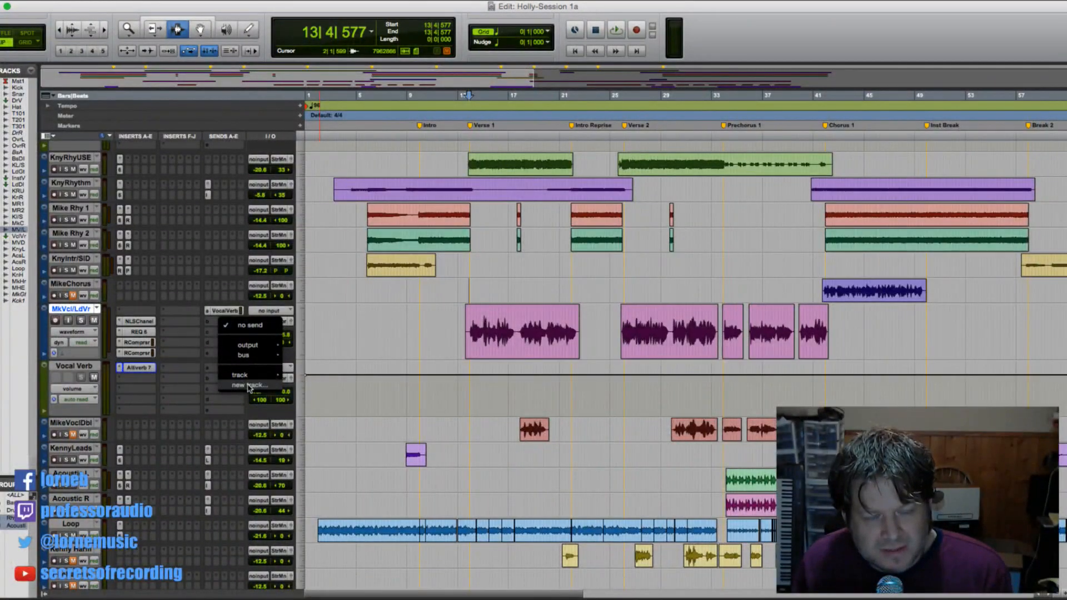
{"action": "left_click", "coordinate": [248, 385]}
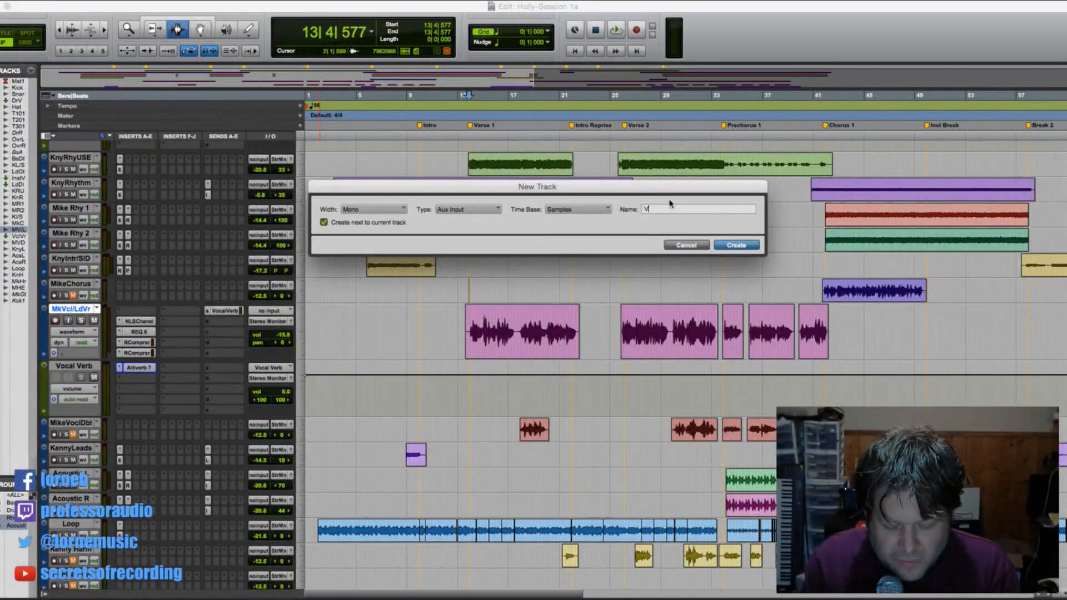
{"action": "type", "text": "Vocal"}
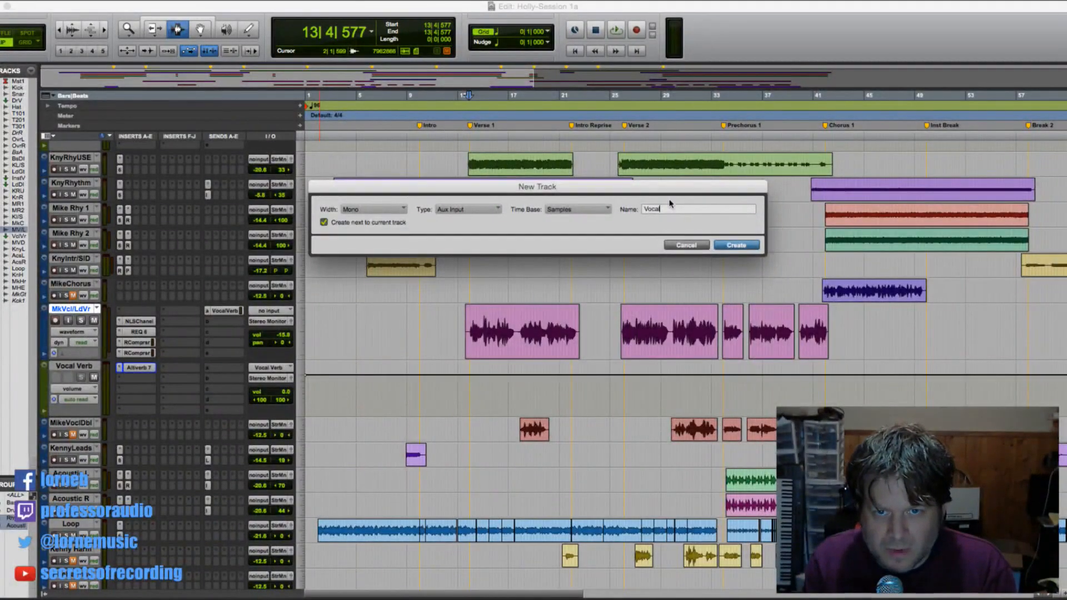
{"action": "type", "text": " Delay"}
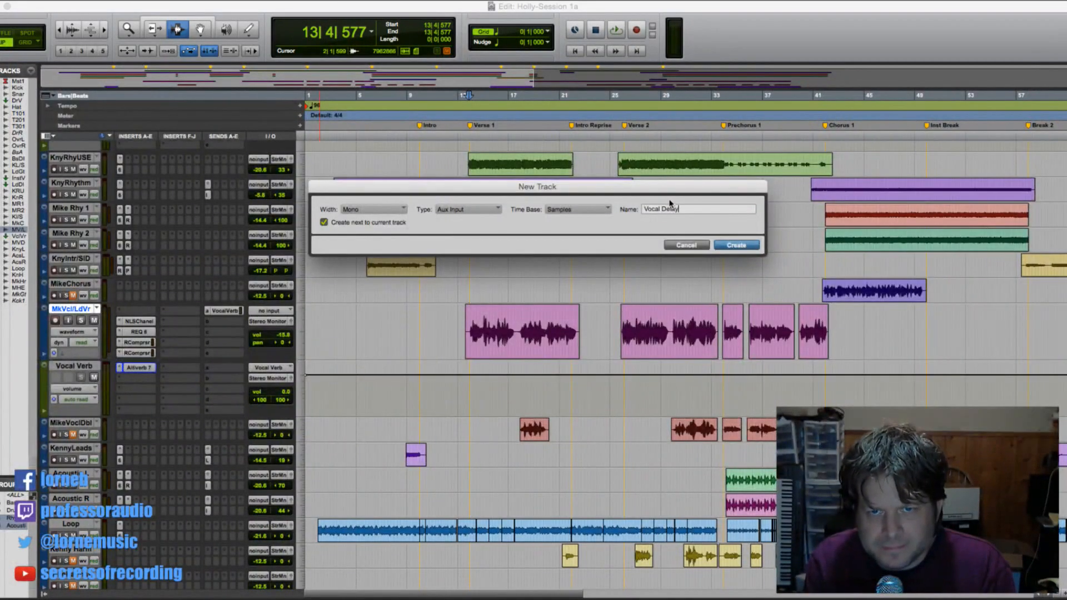
{"action": "key", "text": "Return"}
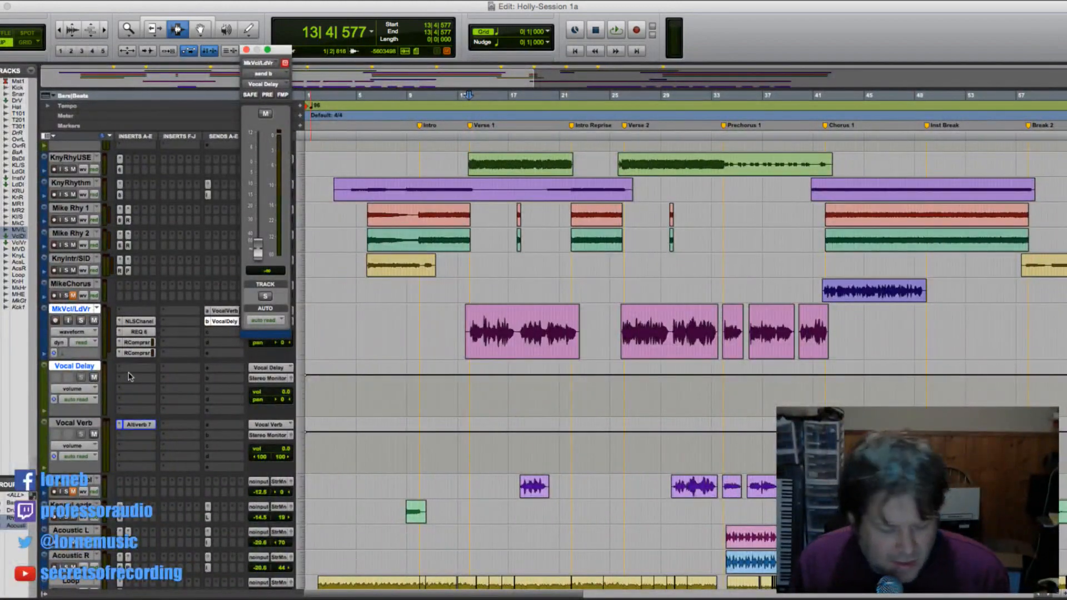
- Insert the mono/stereo Mod Delay III on the Vocal Delay track and toggle its channel link
{"action": "left_click", "coordinate": [174, 367]}
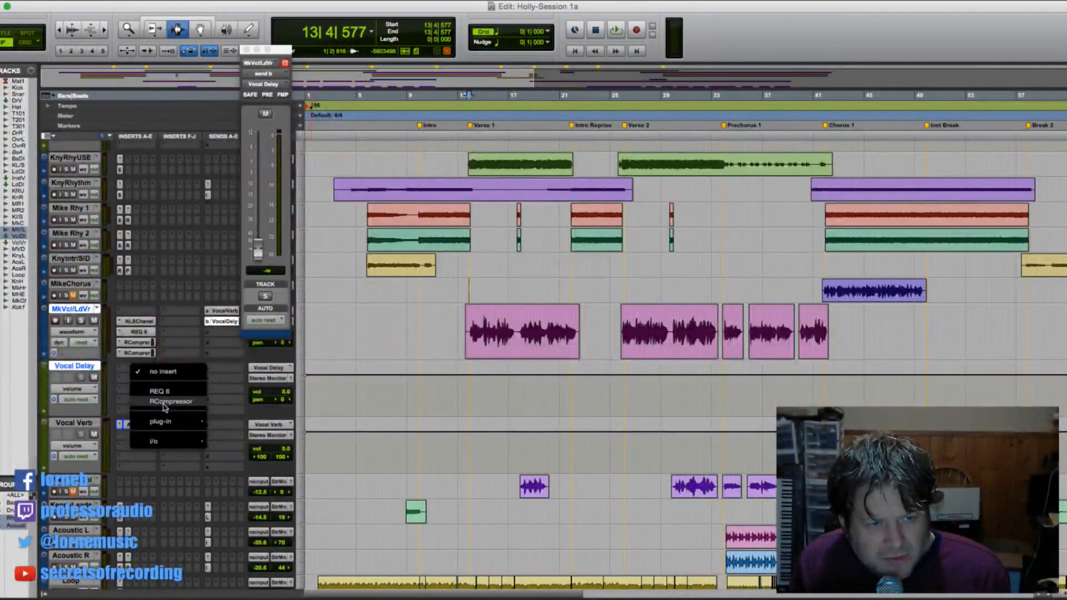
{"action": "mouse_move", "coordinate": [162, 422]}
{"action": "mouse_move", "coordinate": [251, 303]}
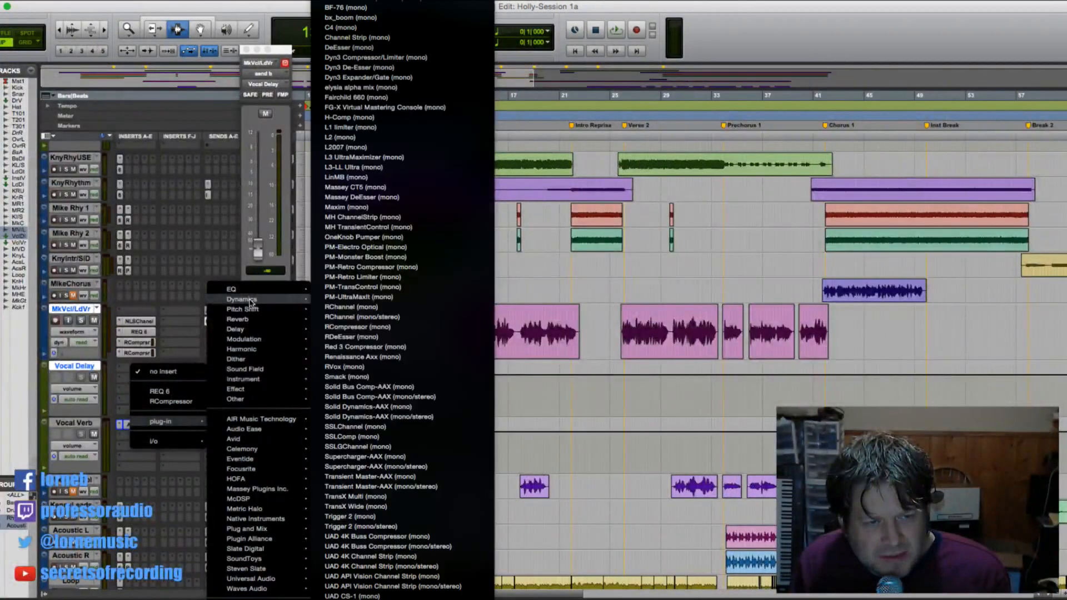
{"action": "mouse_move", "coordinate": [249, 331]}
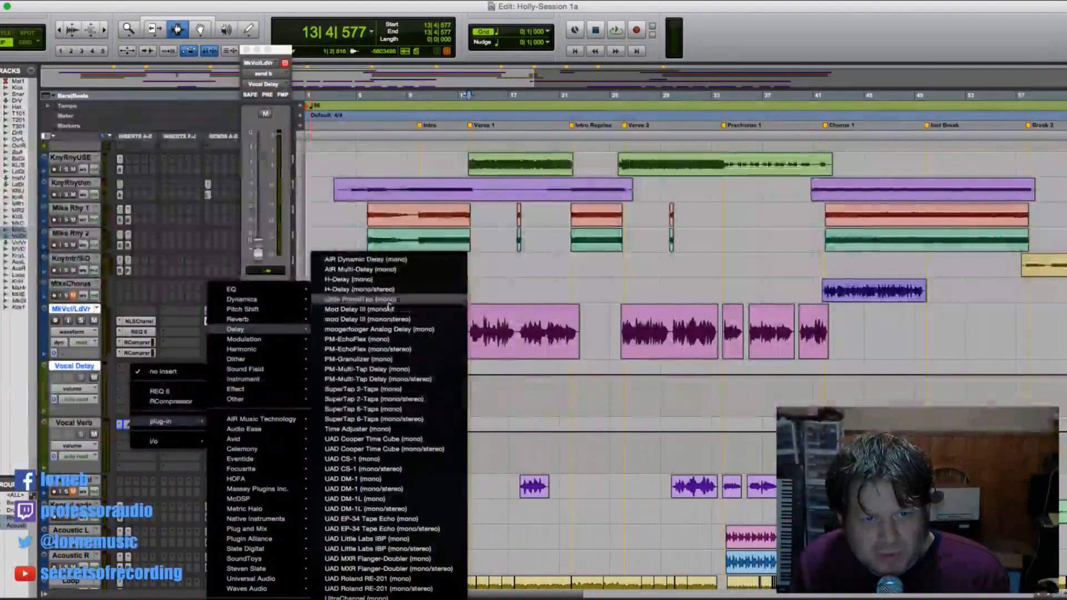
{"action": "left_click", "coordinate": [392, 322]}
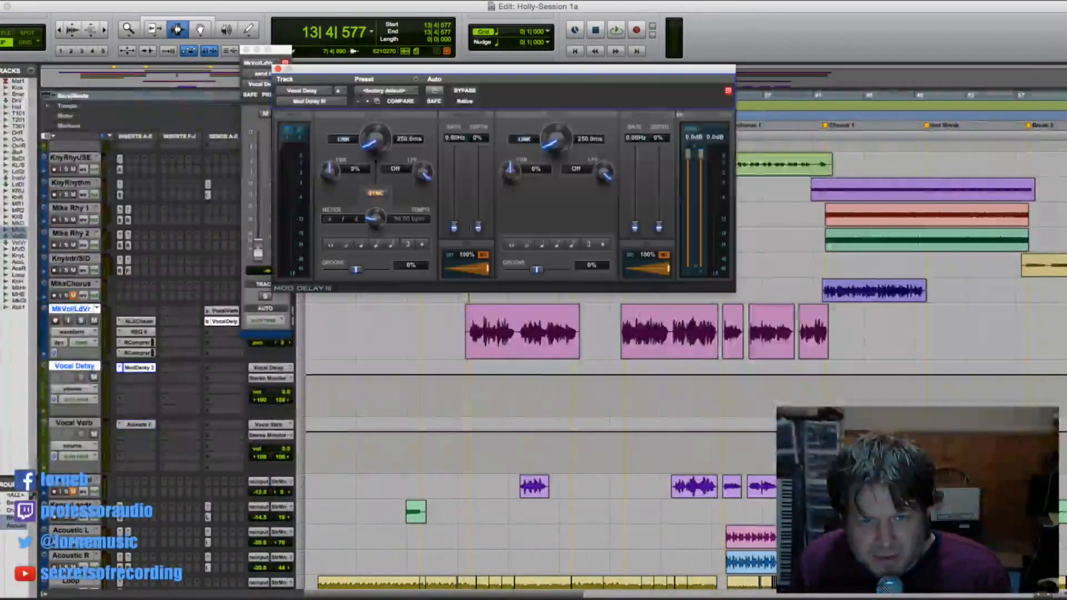
{"action": "left_click", "coordinate": [344, 139]}
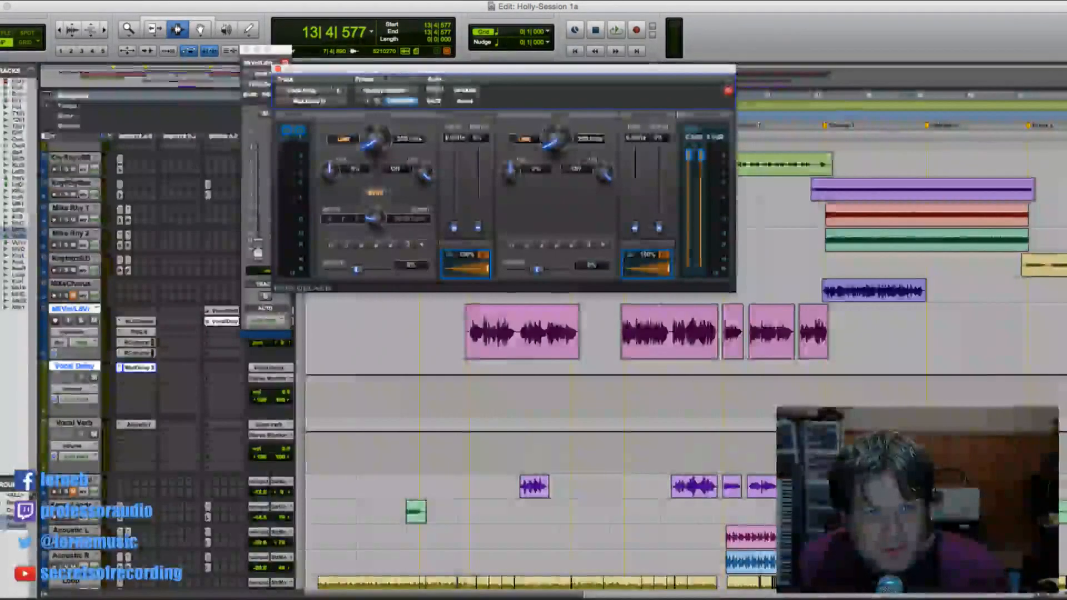
- Reposition the Mod Delay III window, set both linked delays to dotted eighth notes (468.8 ms) and their low-pass filters to 254 Hz
{"action": "left_click_drag", "start_coordinate": [315, 69], "coordinate": [388, 176]}
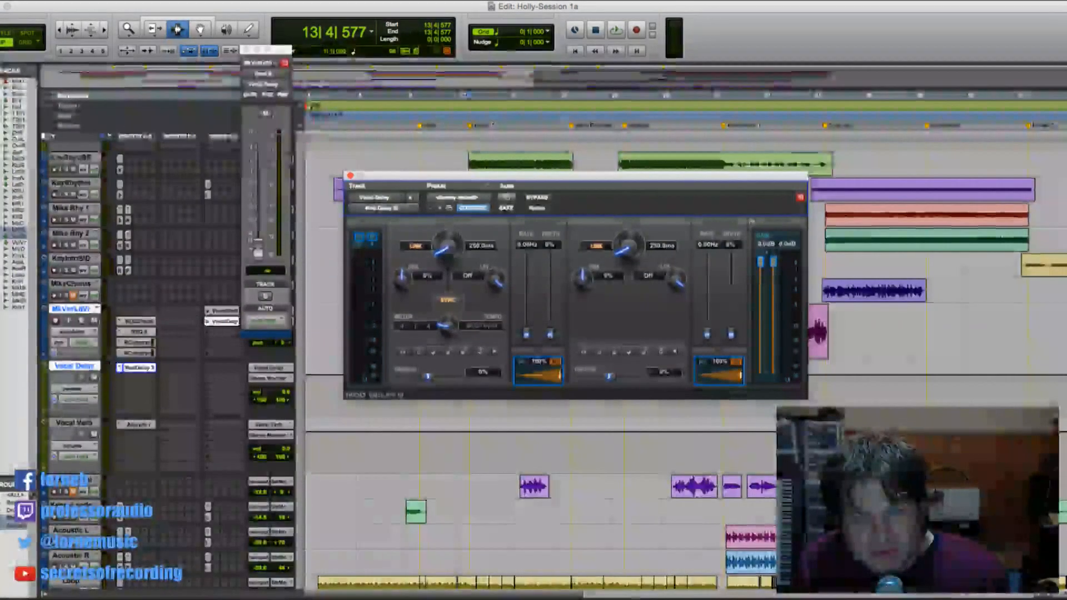
{"action": "left_click_drag", "start_coordinate": [433, 181], "coordinate": [404, 145]}
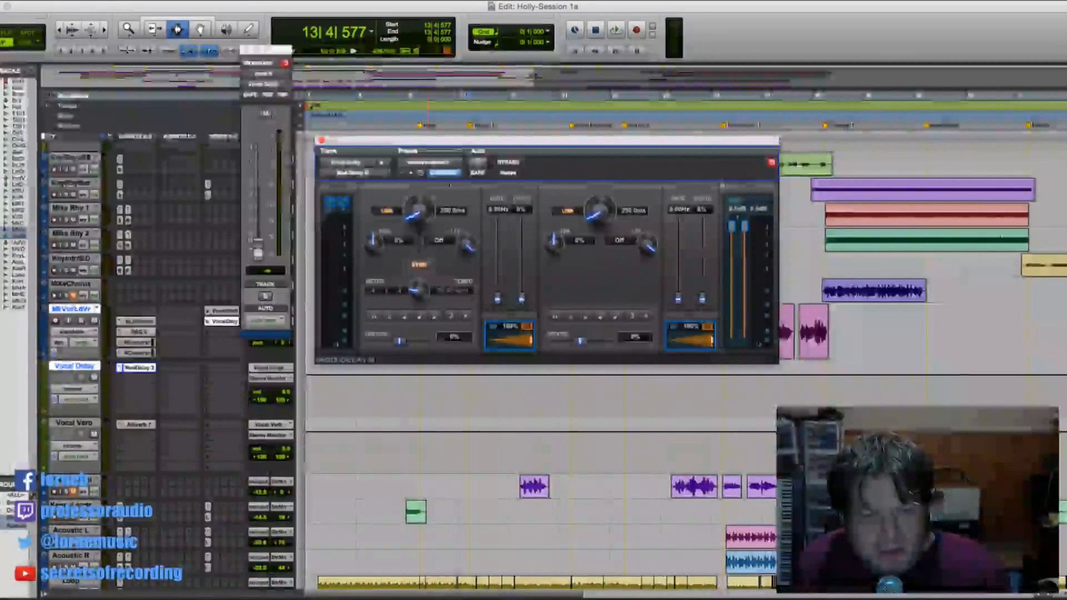
{"action": "left_click", "coordinate": [419, 317]}
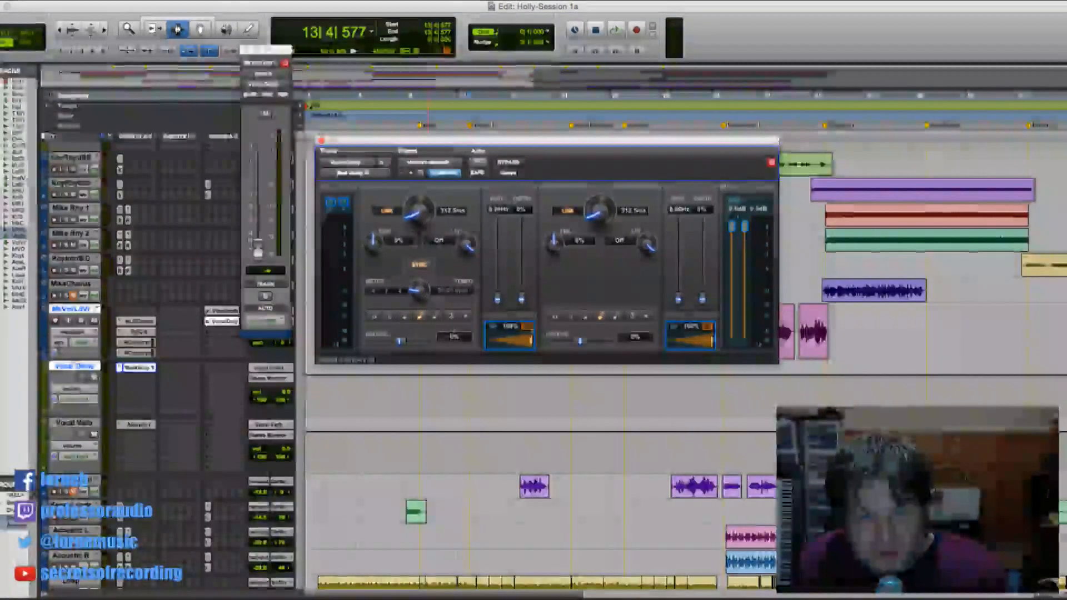
{"action": "left_click", "coordinate": [646, 316]}
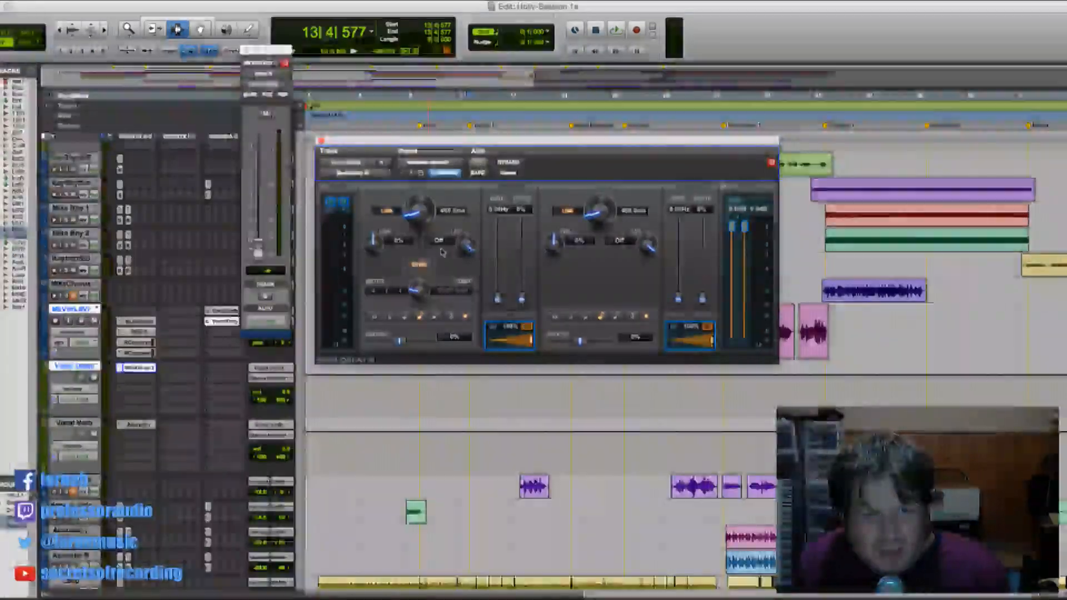
{"action": "left_click_drag", "start_coordinate": [466, 247], "coordinate": [463, 268]}
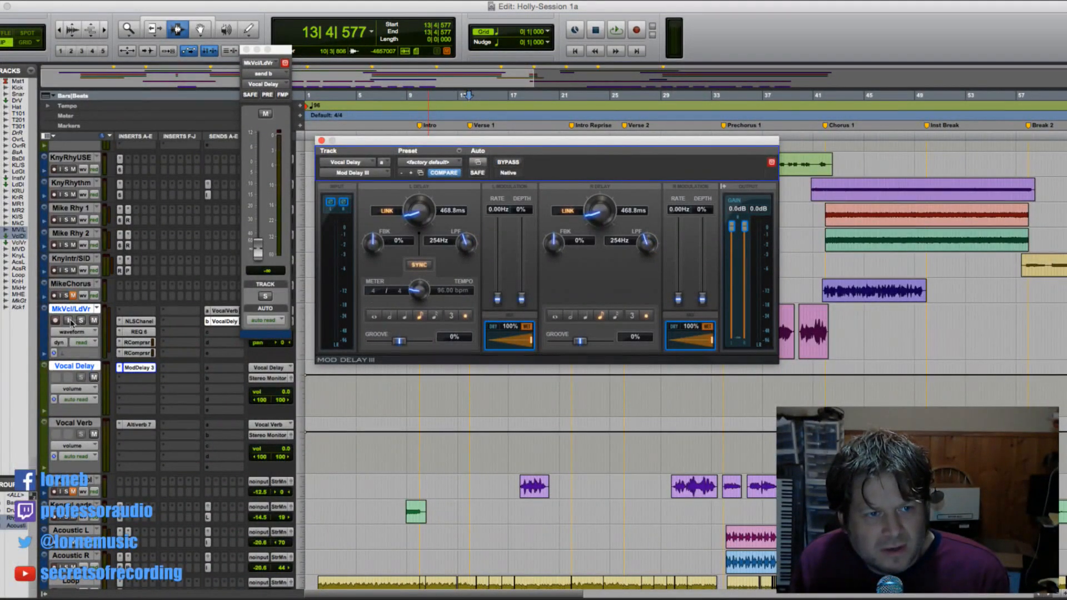
- Solo the lead vocal, mute Vocal Verb, and raise the Vocal Delay send to about -8.4 during playback
{"action": "left_click", "coordinate": [81, 320]}
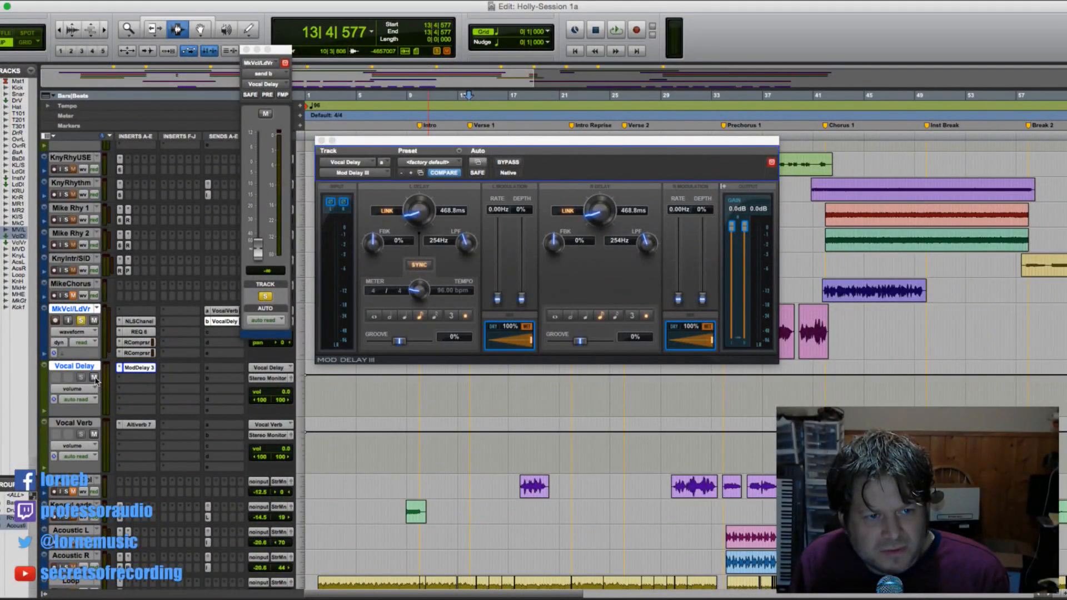
{"action": "left_click", "coordinate": [94, 436]}
{"action": "key", "text": "space"}
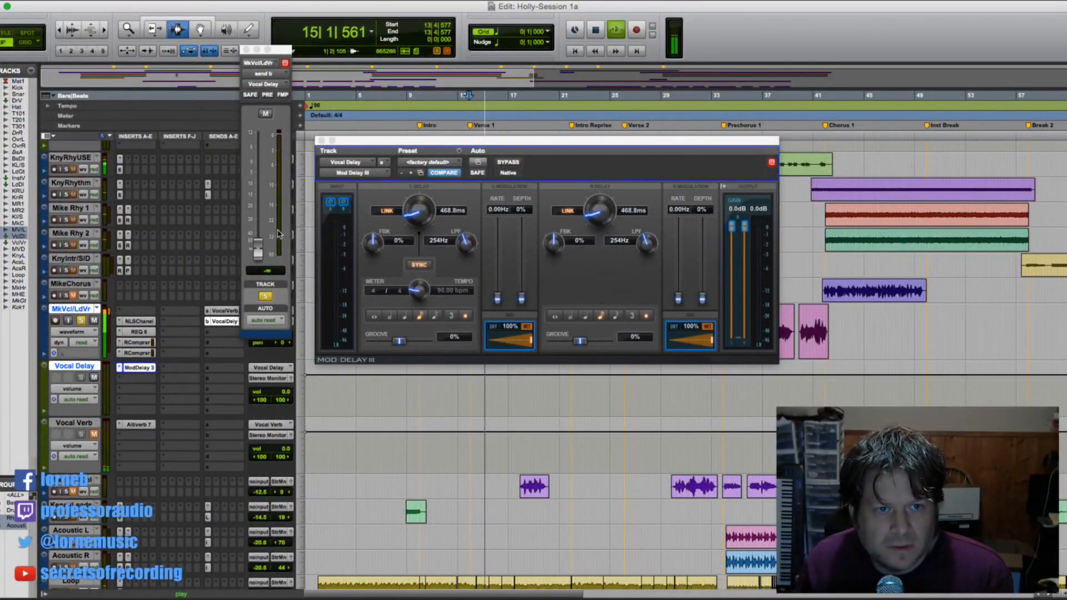
{"action": "left_click_drag", "start_coordinate": [259, 253], "coordinate": [258, 185]}
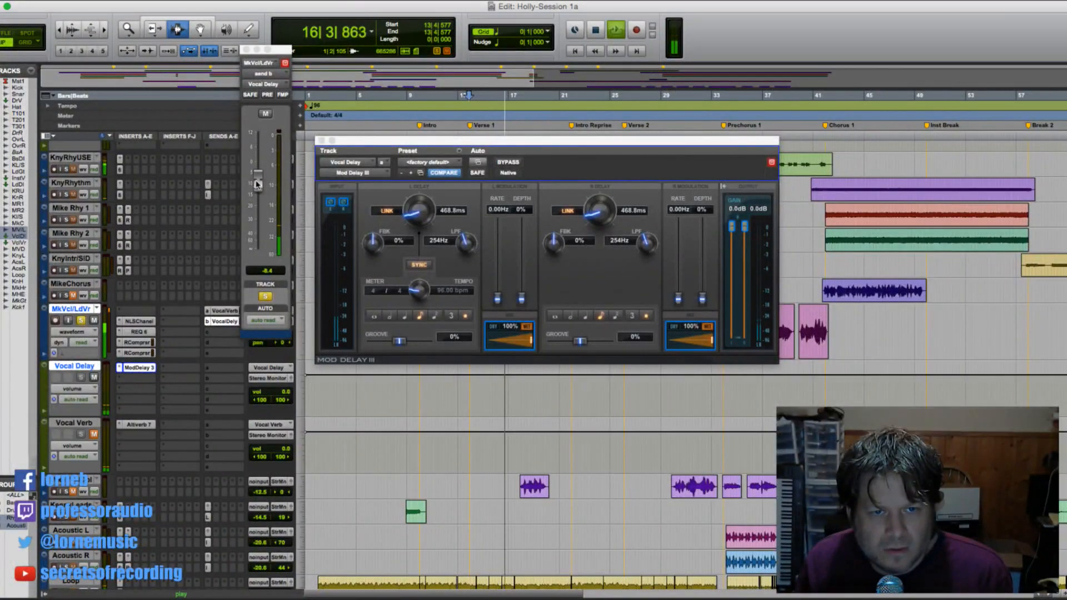
- Change the linked delays to straight eighth notes (312.5 ms) and raise their low-pass filters to 1034 Hz
{"action": "left_click_drag", "start_coordinate": [466, 242], "coordinate": [464, 229]}
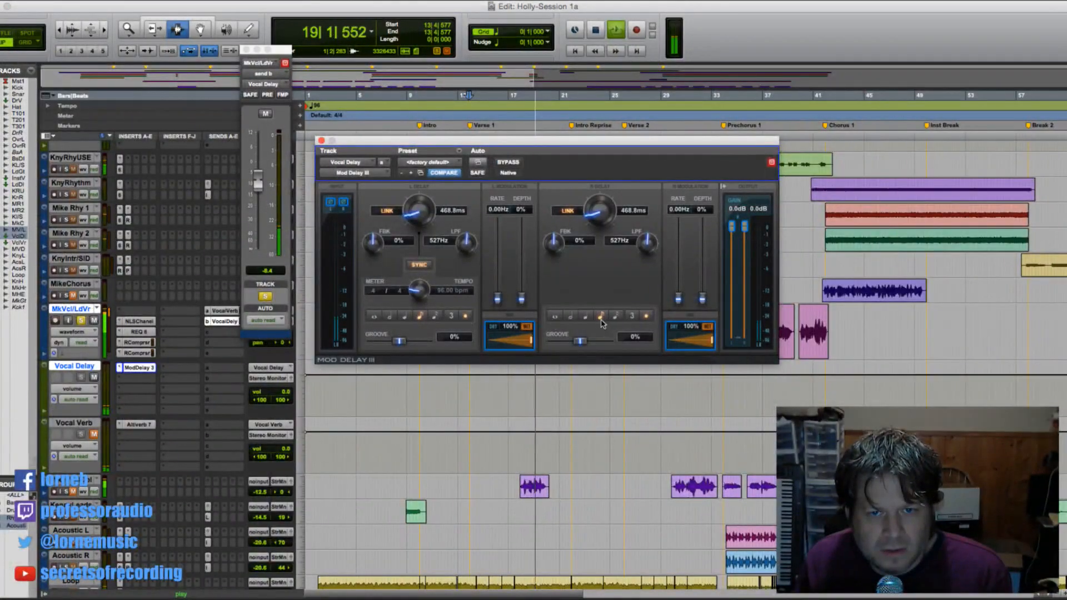
{"action": "left_click", "coordinate": [646, 317]}
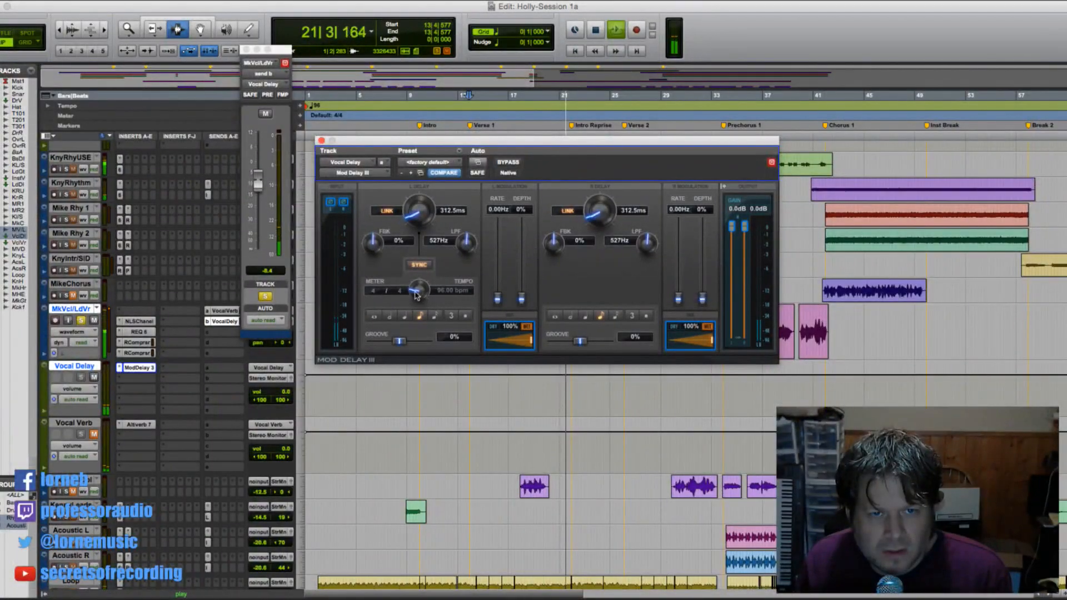
{"action": "left_click_drag", "start_coordinate": [456, 251], "coordinate": [468, 235]}
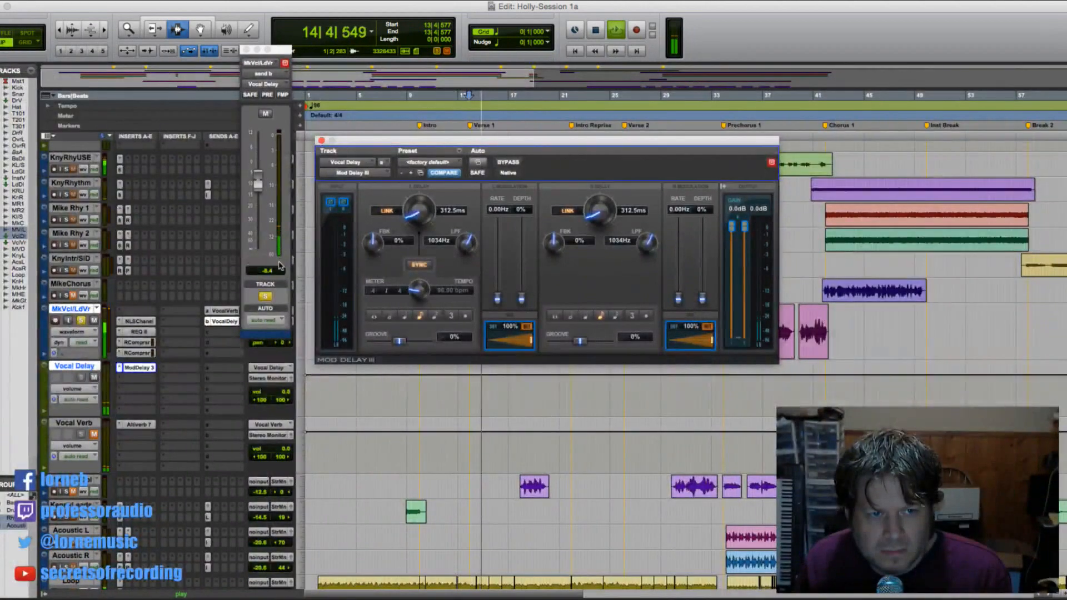
- Unsolo the lead vocal and lower its Vocal Delay send to about -18.2 while replaying Verse 1 with the full mix
{"action": "left_click_drag", "start_coordinate": [260, 189], "coordinate": [264, 204]}
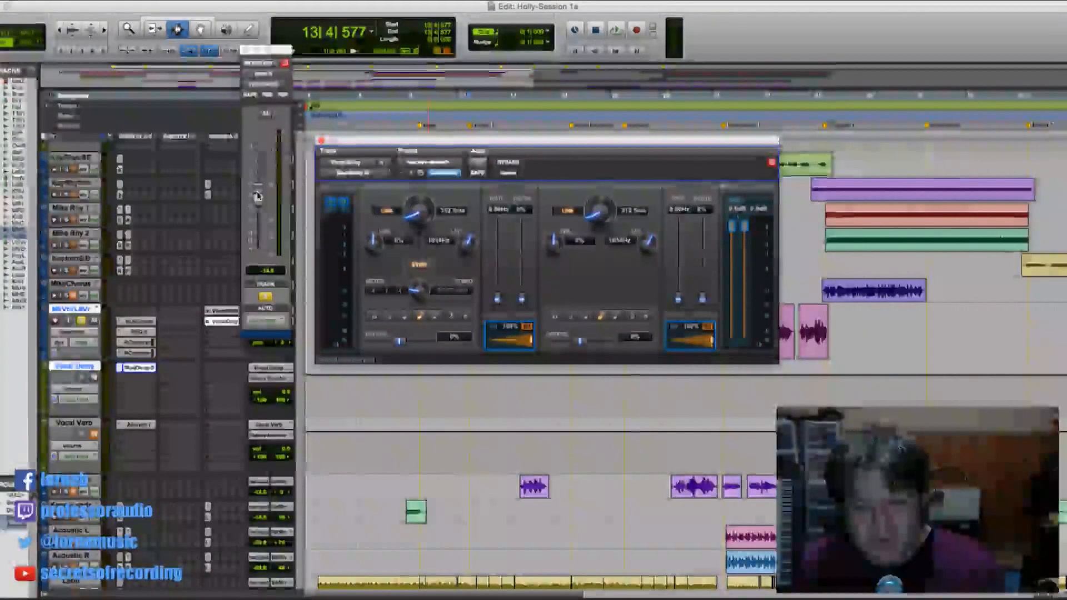
{"action": "left_click", "coordinate": [81, 321]}
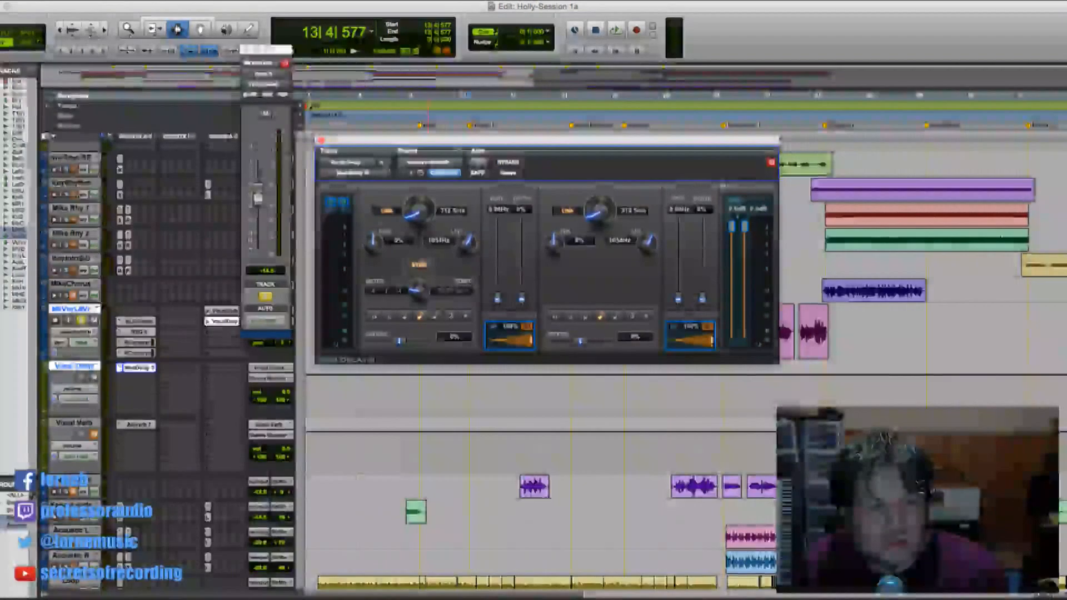
{"action": "key", "text": "space"}
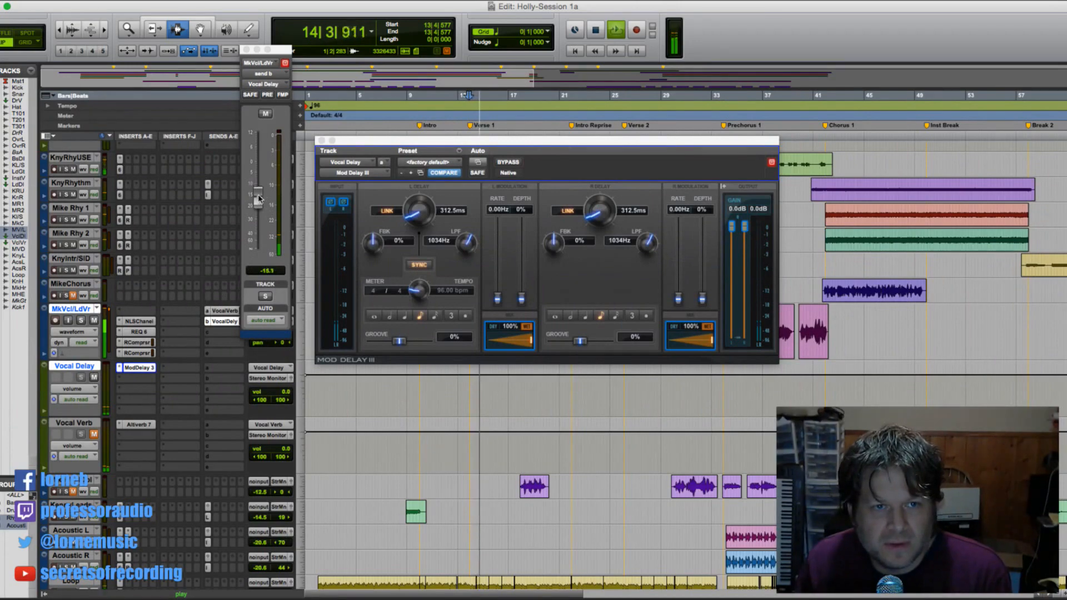
{"action": "left_click_drag", "start_coordinate": [259, 198], "coordinate": [260, 200]}
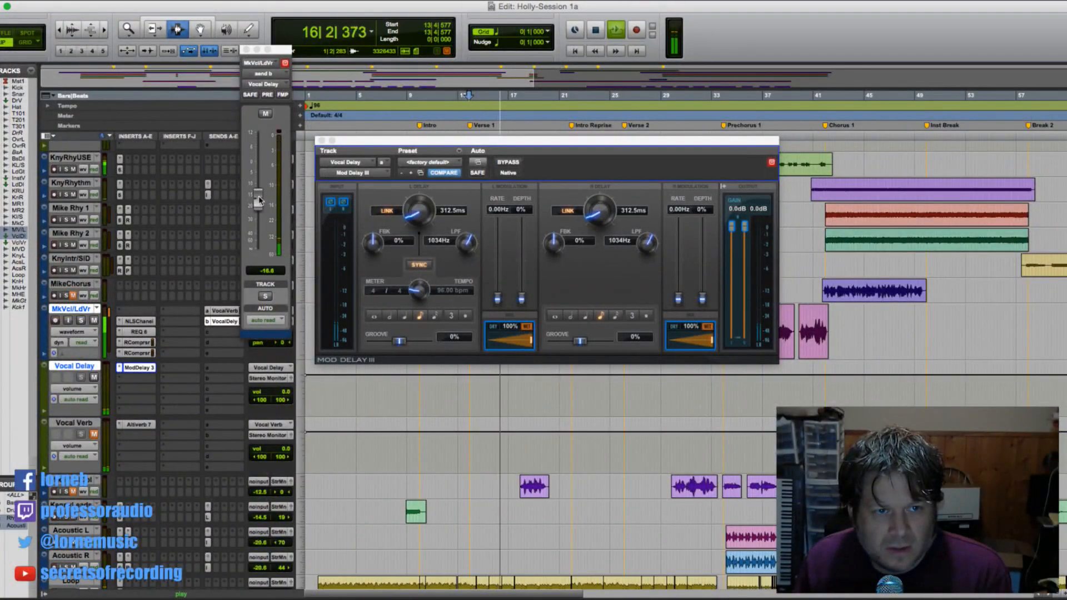
{"action": "left_click_drag", "start_coordinate": [259, 200], "coordinate": [259, 202]}
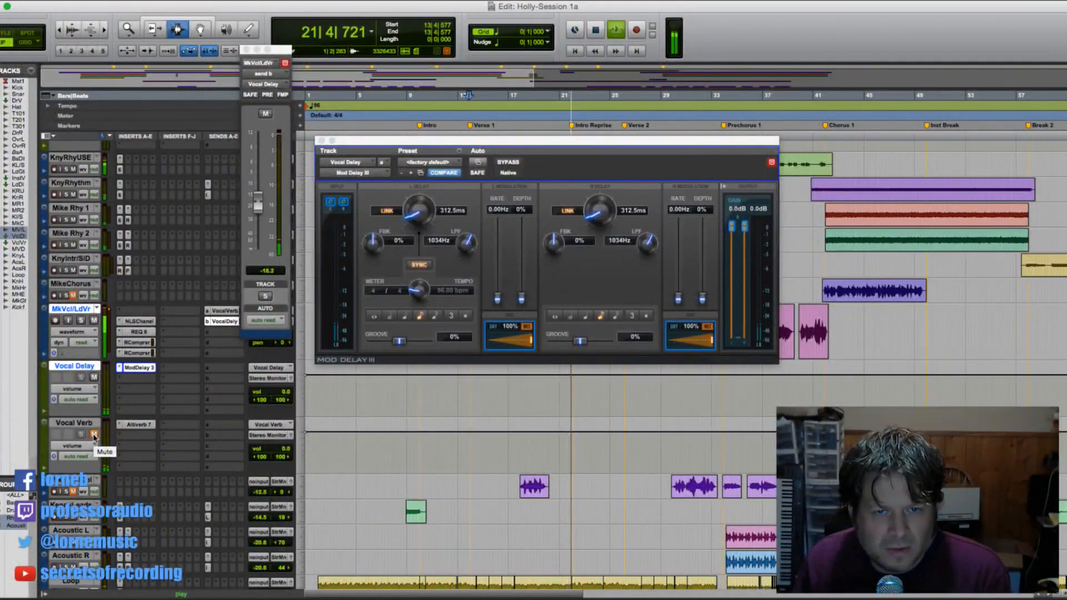
{"action": "key", "text": "space"}
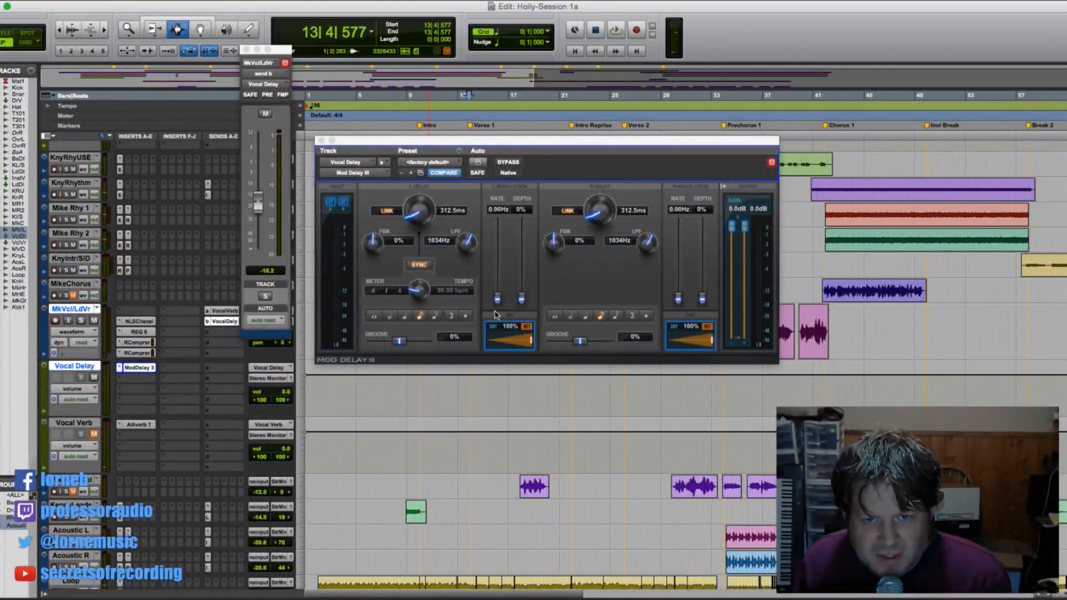
- Unlink the delay channels, set the left delay to a dotted eighth (468.8 ms), audition it and close the Mod Delay III window
{"action": "left_click", "coordinate": [568, 211]}
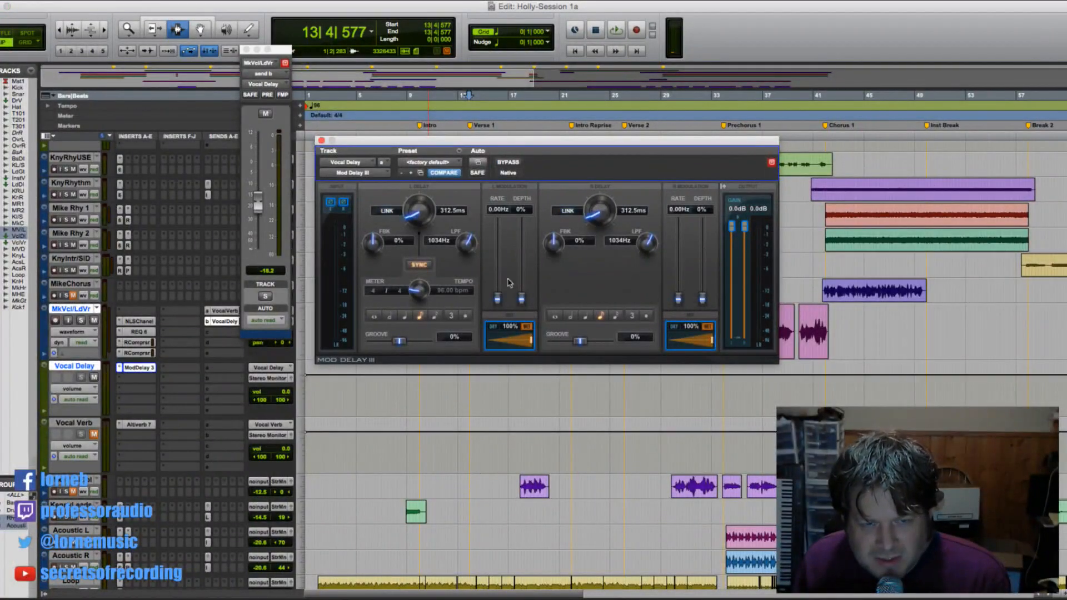
{"action": "left_click", "coordinate": [467, 317]}
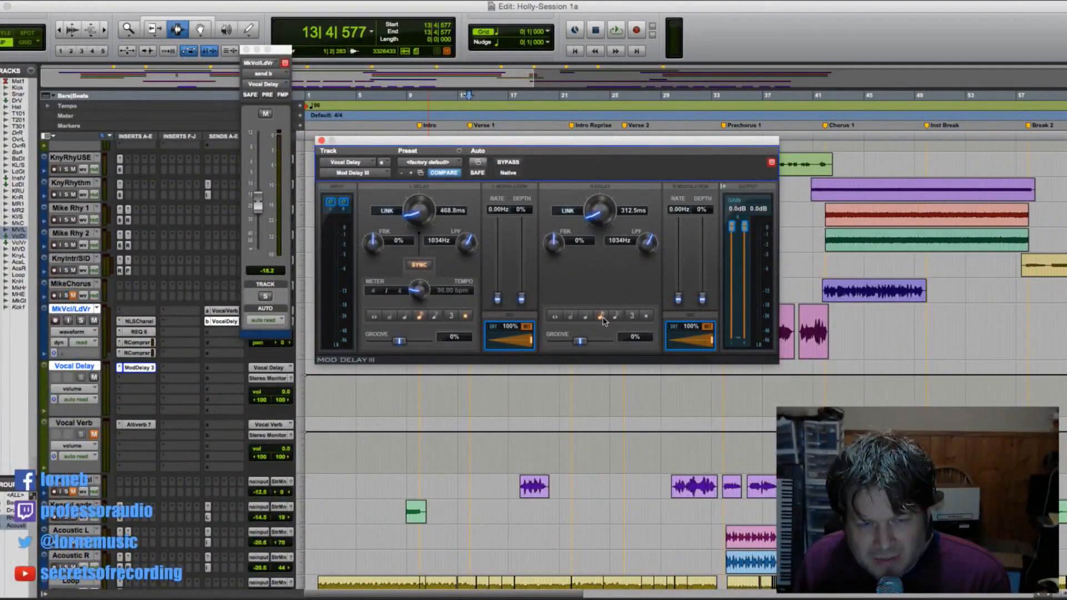
{"action": "left_click", "coordinate": [79, 321]}
{"action": "key", "text": "space"}
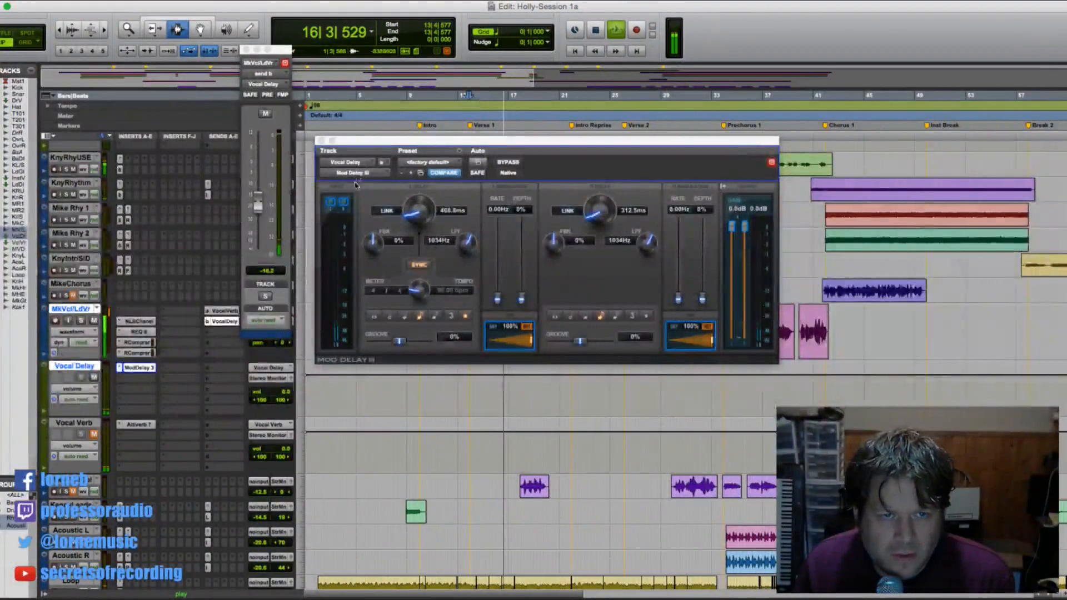
{"action": "left_click", "coordinate": [321, 141]}
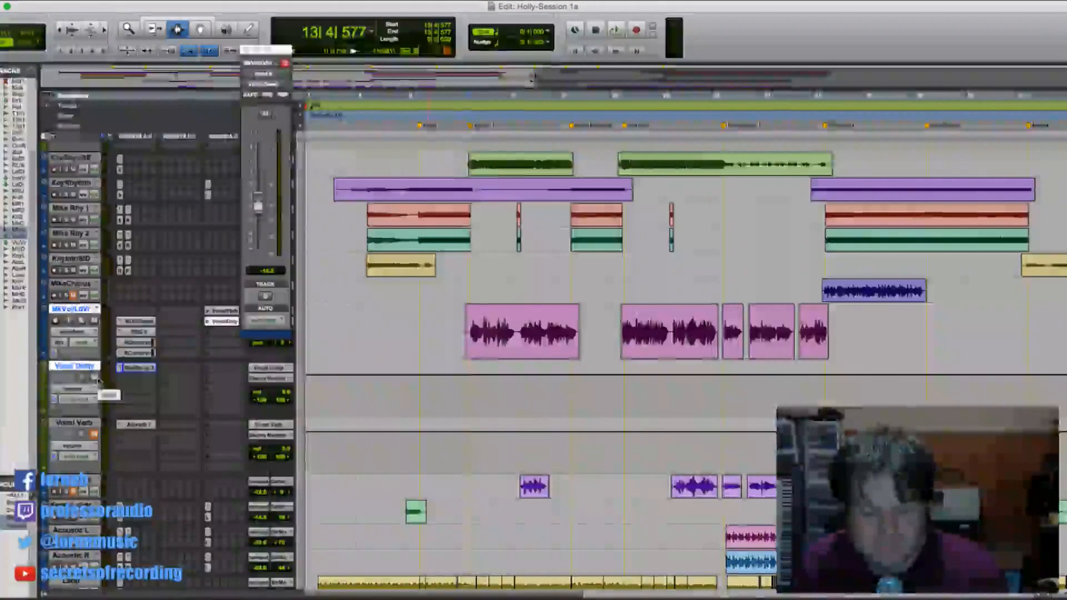
- Compare Verse 1 with and without the delay by muting and unmuting the Vocal Delay track during playback
{"action": "key", "text": "space"}
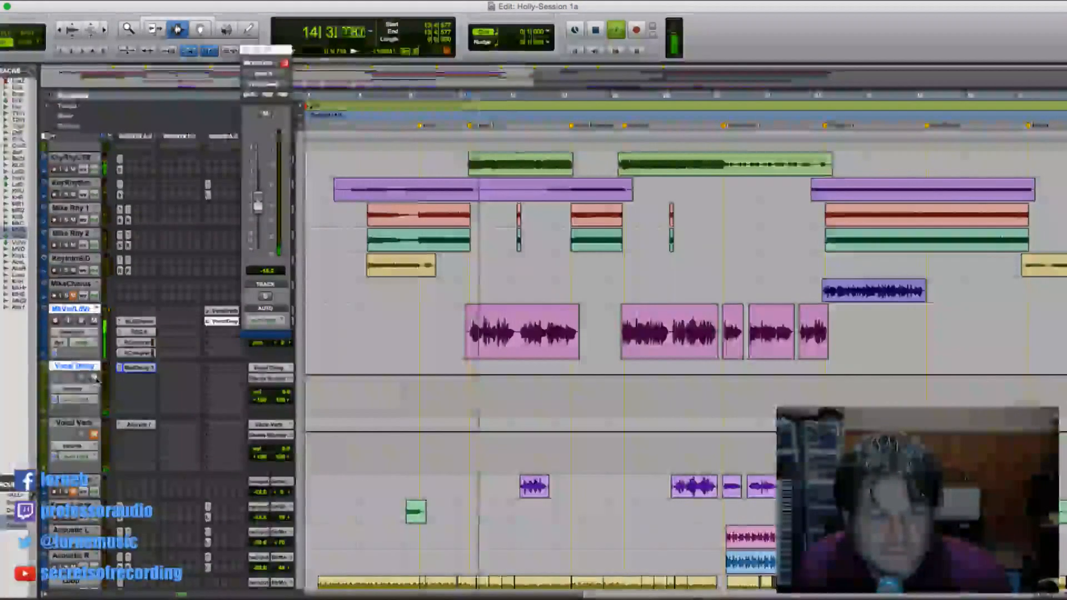
{"action": "left_click", "coordinate": [94, 378]}
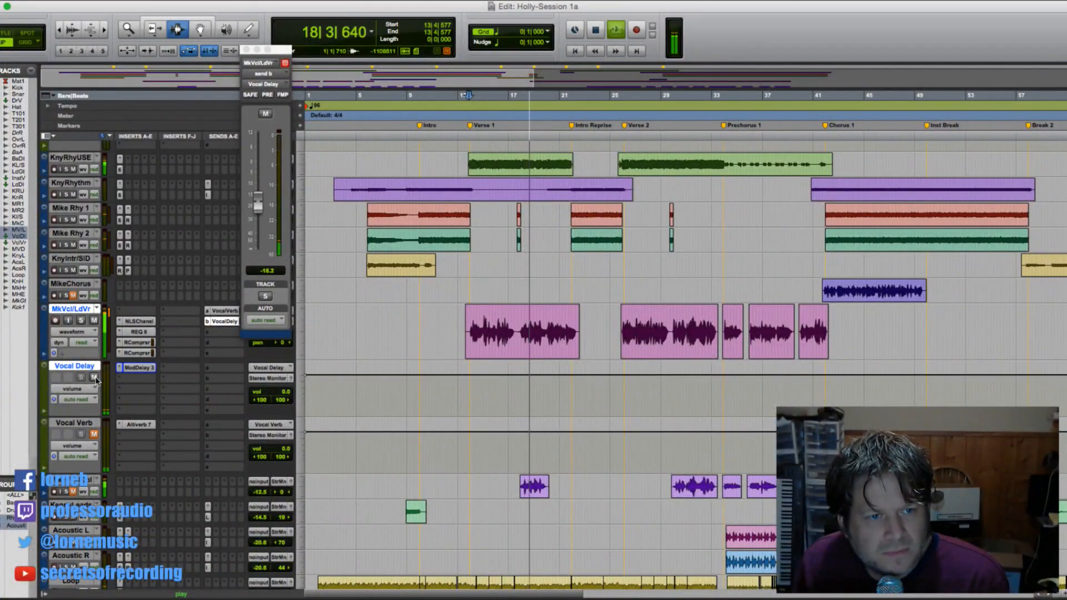
{"action": "left_click", "coordinate": [94, 378]}
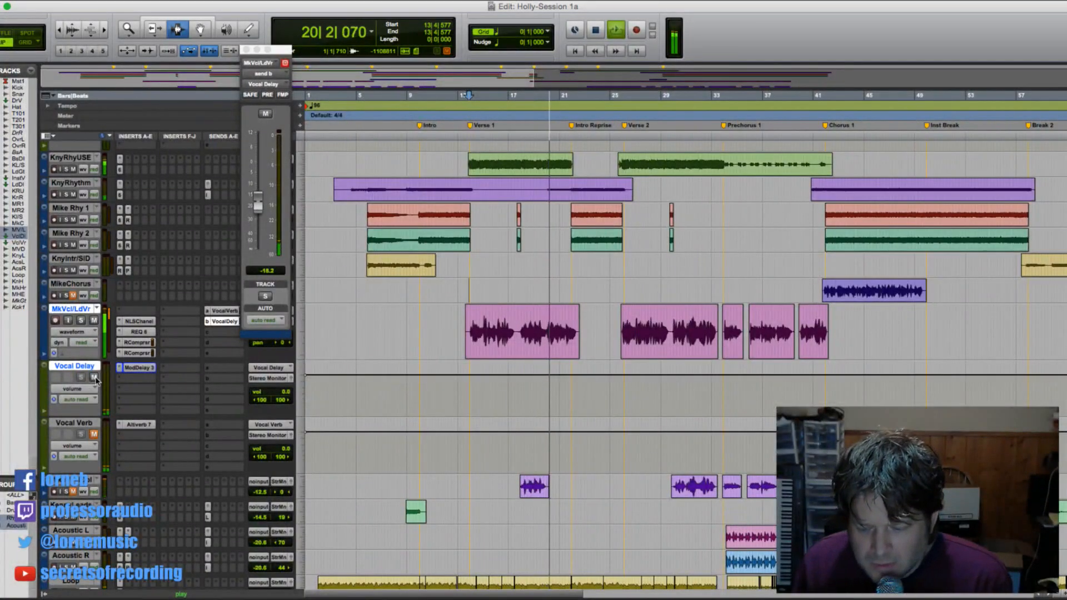
{"action": "key", "text": "space"}
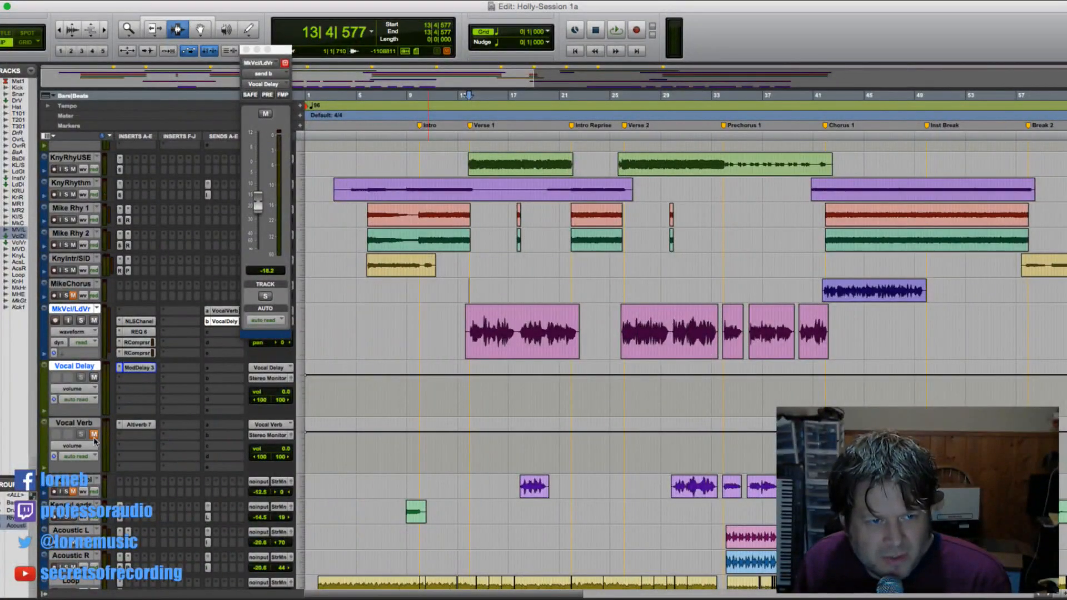
- Replay Verse 1 with Vocal Verb unmuted, close the Vocal Delay send window and deselect the Vocal Delay track
{"action": "key", "text": "space"}
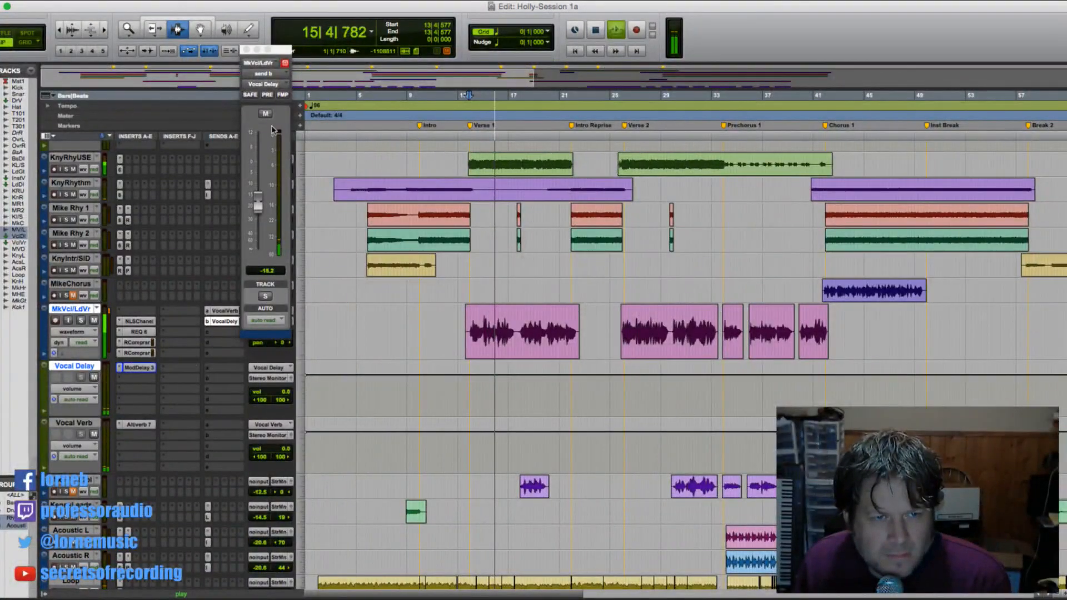
{"action": "left_click", "coordinate": [247, 49]}
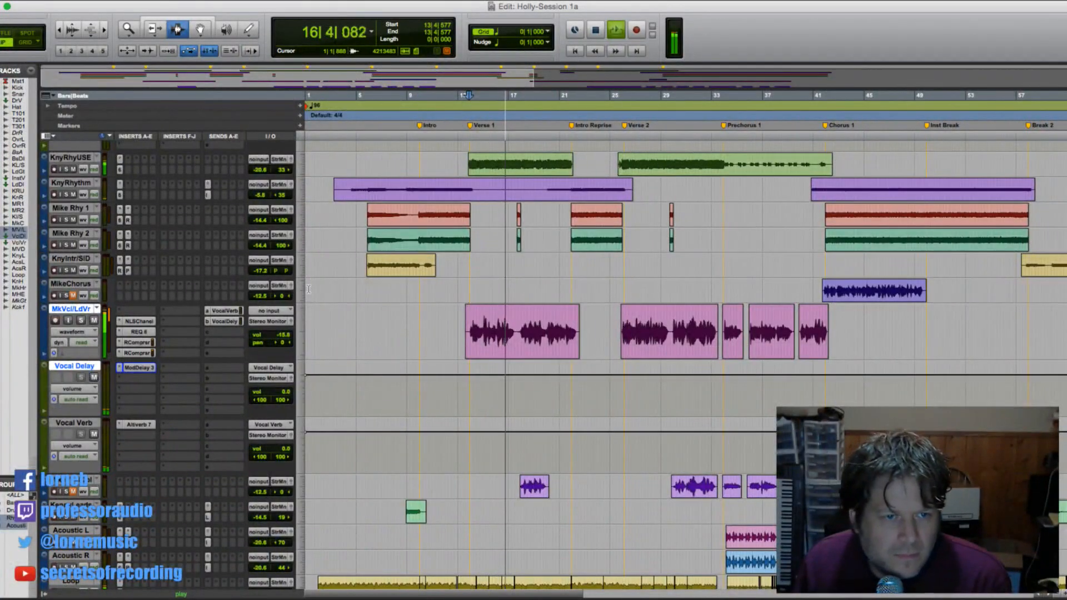
{"action": "left_click", "coordinate": [79, 368], "text": "super"}
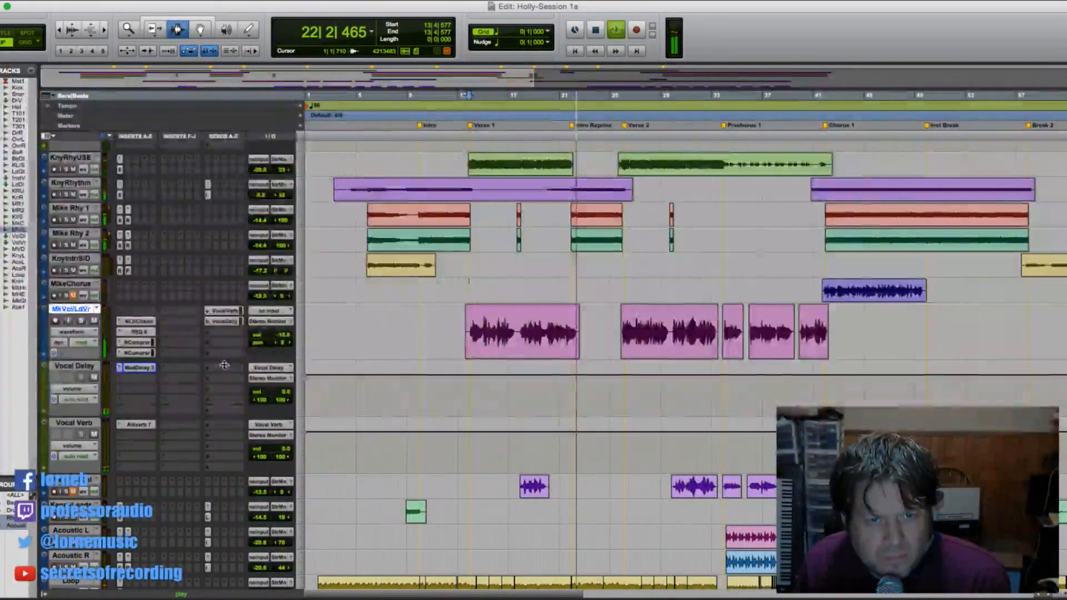
{"action": "key", "text": "space"}
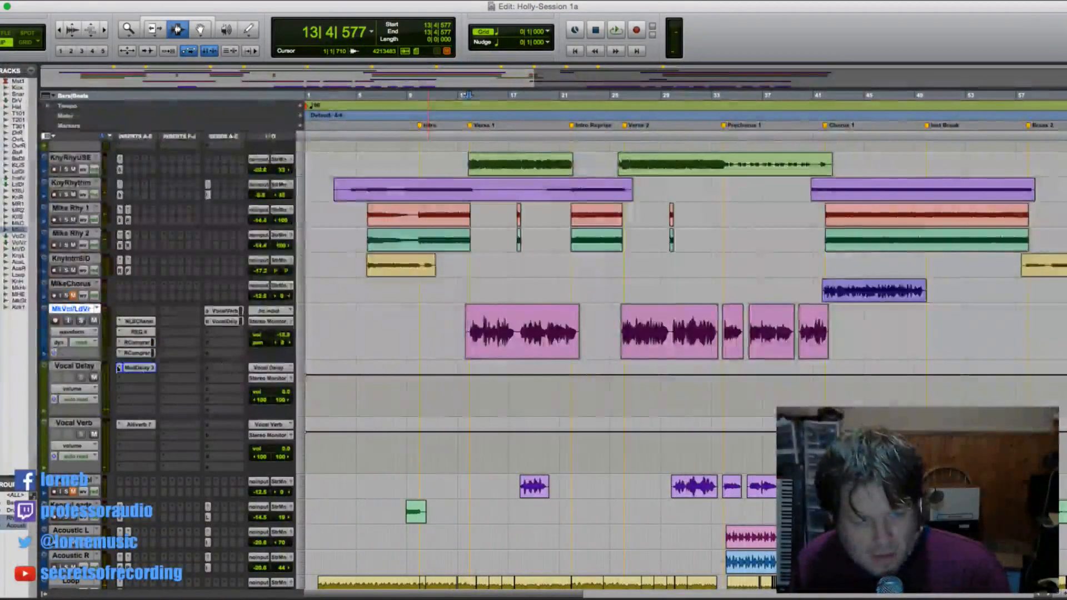
- Add a third send on the MkVcl/LdVr track to a new mono aux input track named Vocal Pitch Shift
{"action": "left_click", "coordinate": [216, 334]}
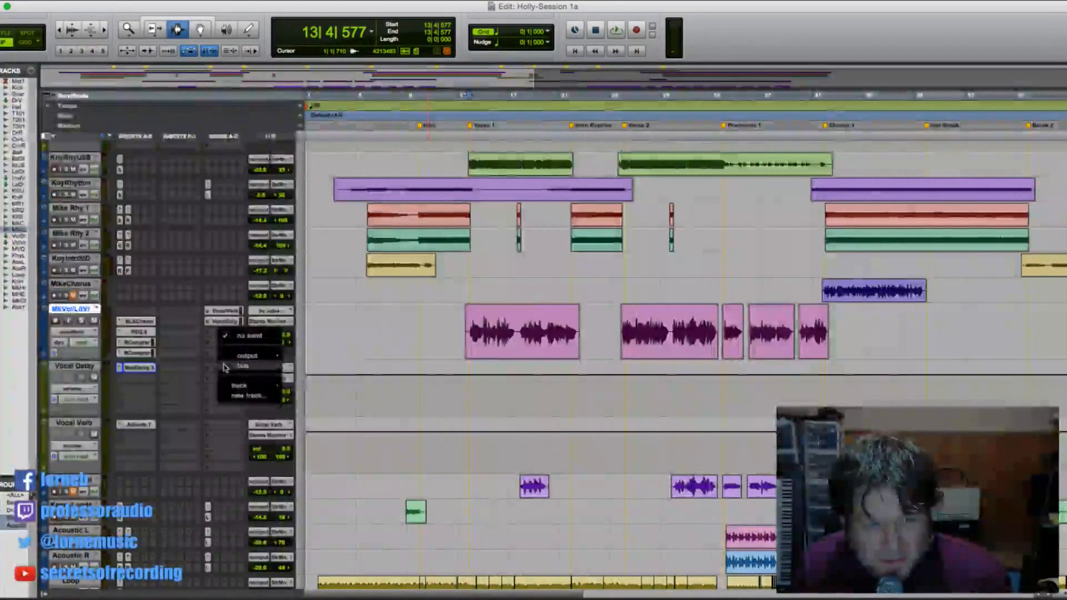
{"action": "mouse_move", "coordinate": [234, 367]}
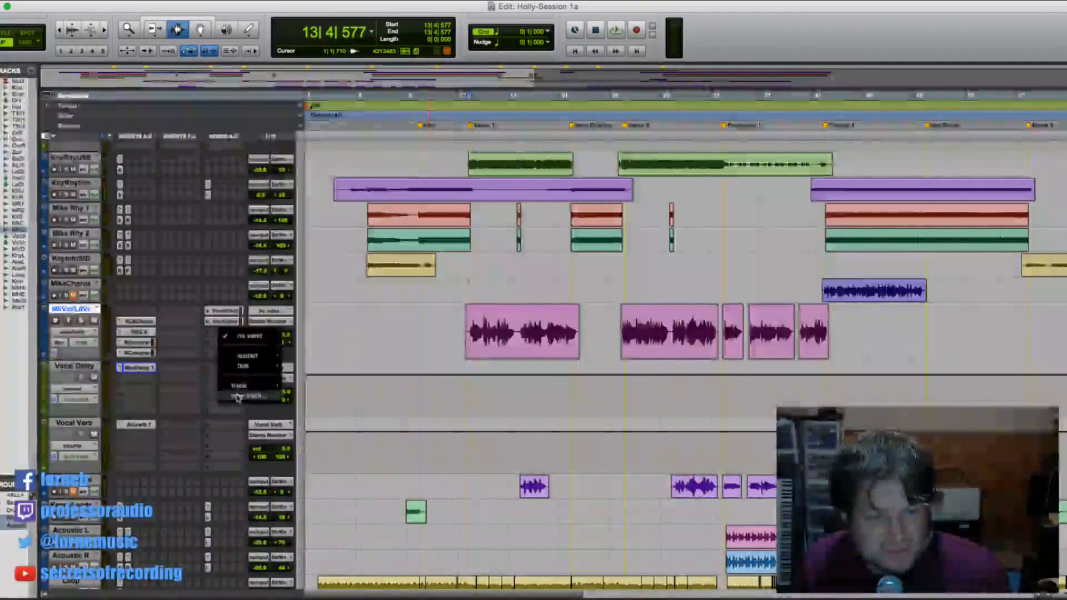
{"action": "left_click", "coordinate": [238, 396]}
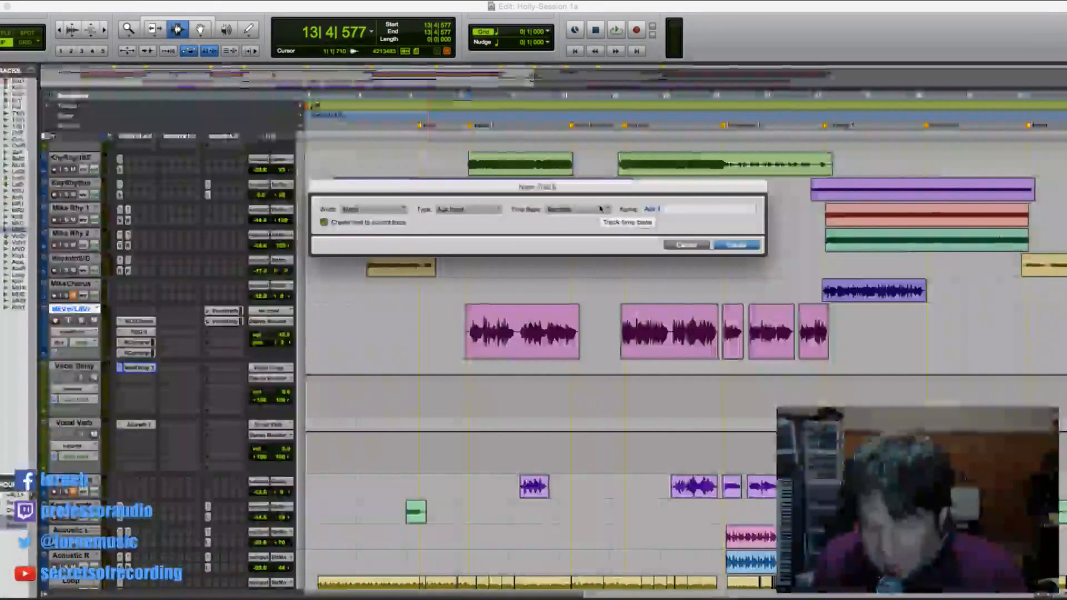
{"action": "type", "text": "Vocal"}
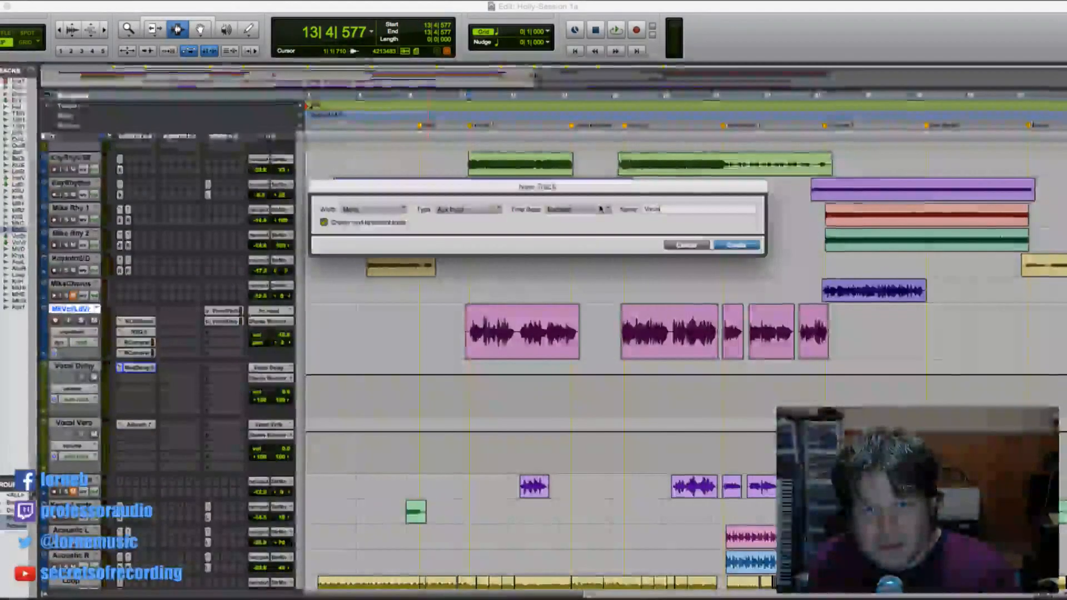
{"action": "type", "text": " Pitch Shift"}
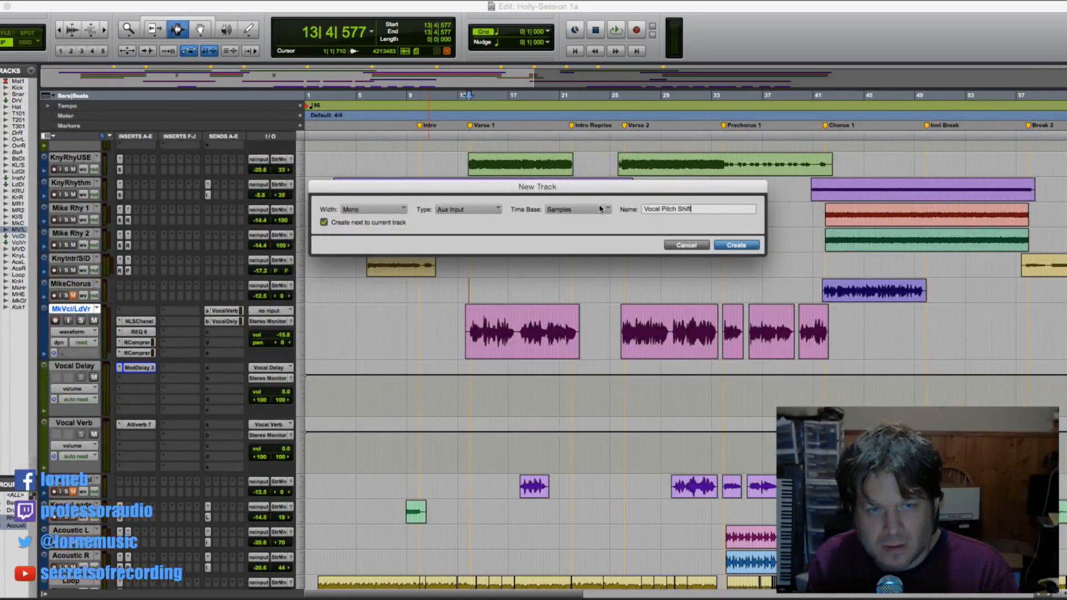
{"action": "key", "text": "Return"}
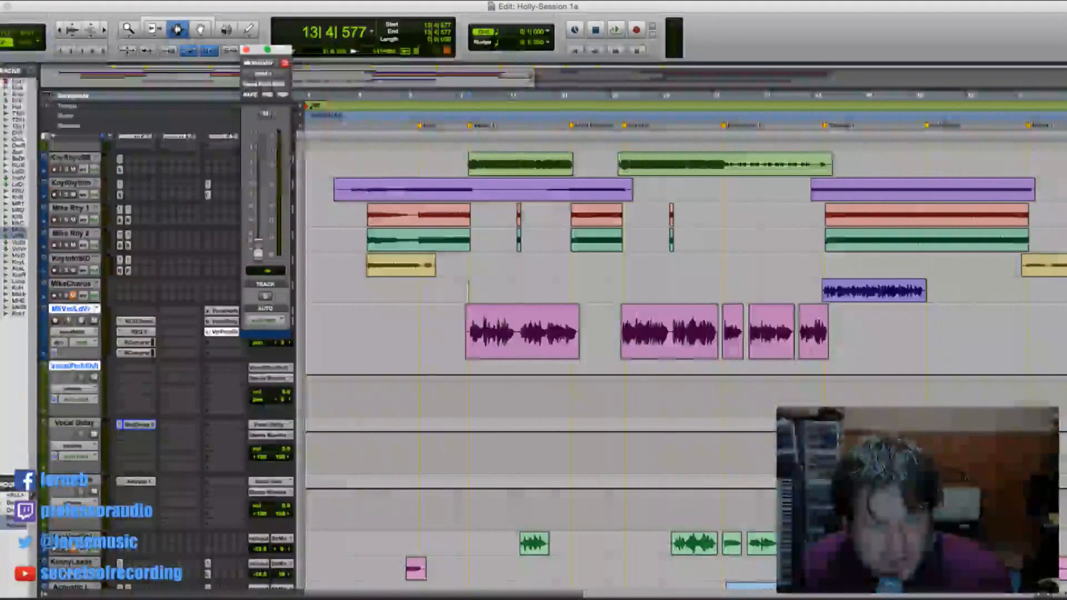
- Insert the Eventide UltraChannel (mono/stereo) plug-in on the Vocal Pitch Shift track
{"action": "left_click", "coordinate": [132, 370]}
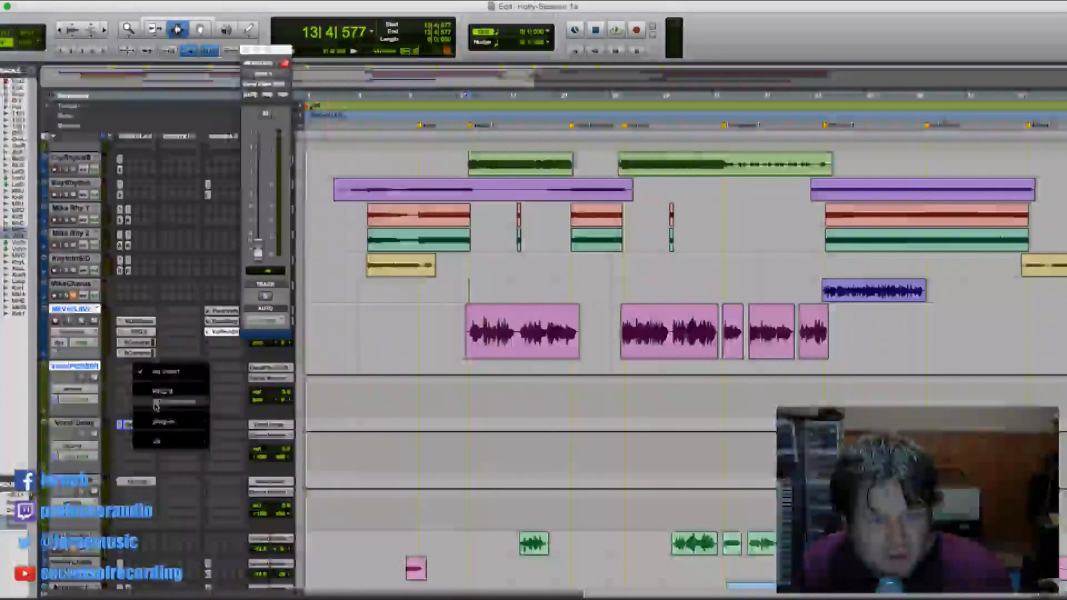
{"action": "mouse_move", "coordinate": [173, 421]}
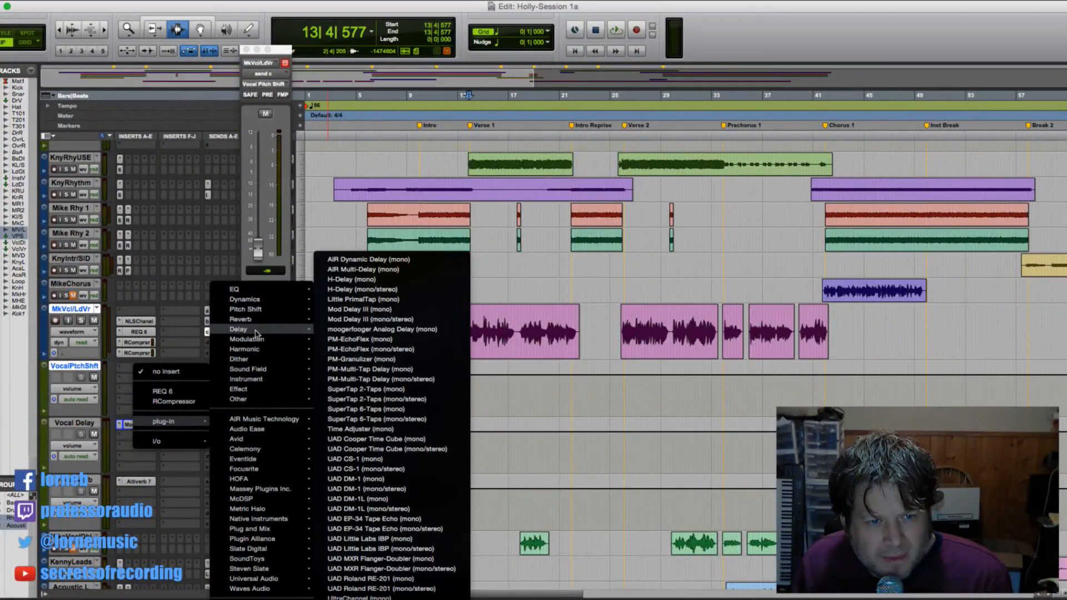
{"action": "mouse_move", "coordinate": [254, 373]}
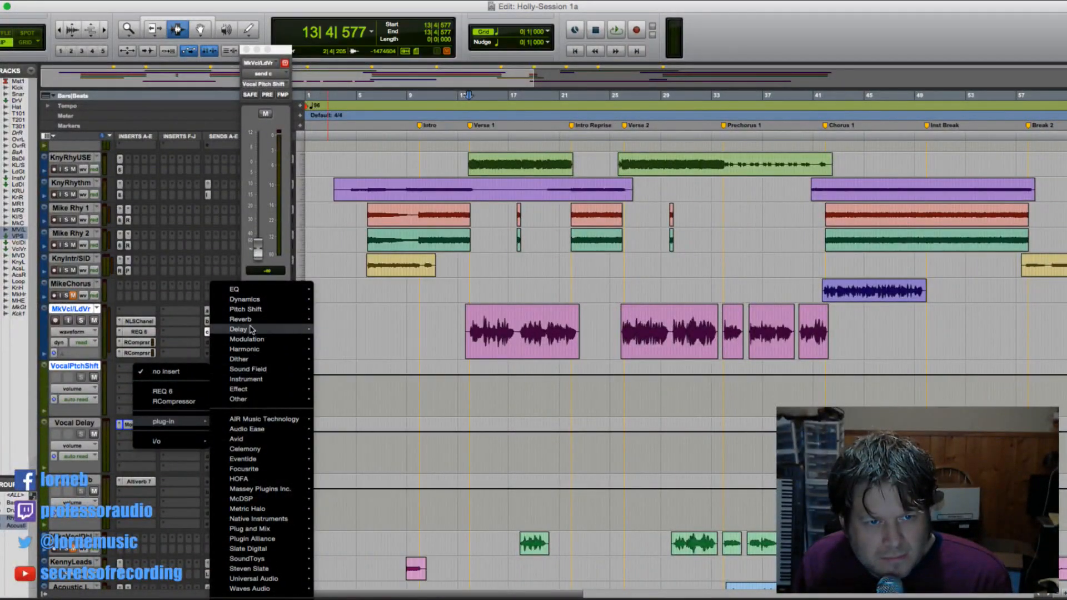
{"action": "mouse_move", "coordinate": [261, 309]}
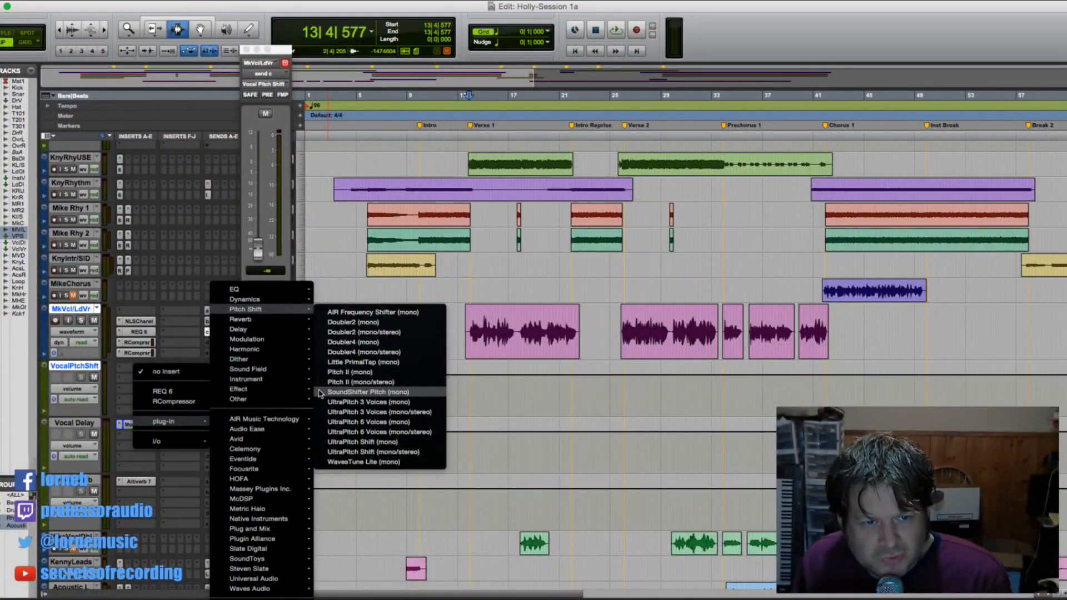
{"action": "mouse_move", "coordinate": [289, 401]}
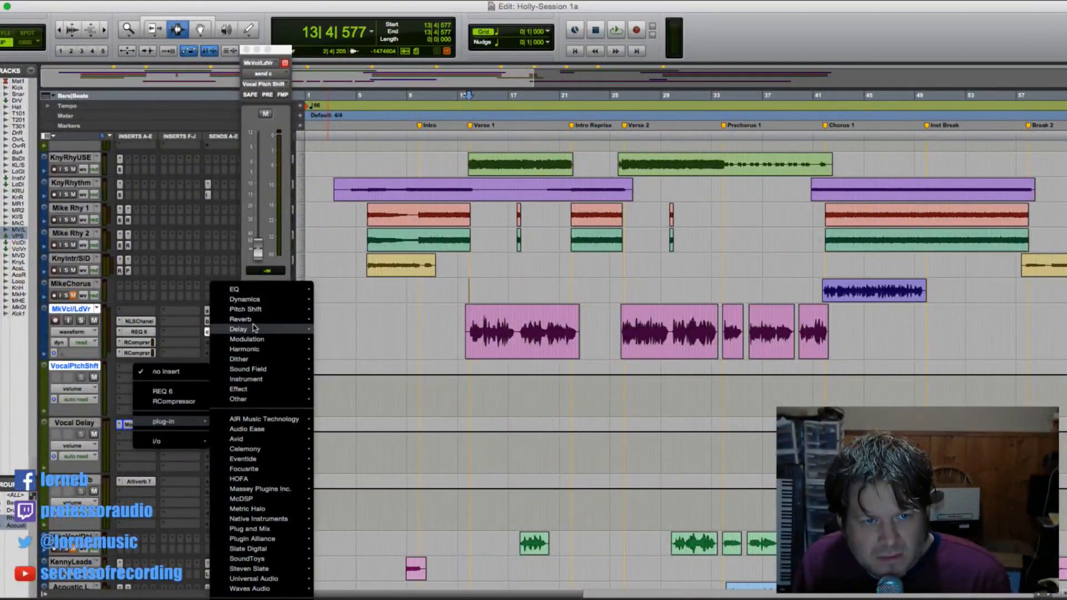
{"action": "mouse_move", "coordinate": [255, 294]}
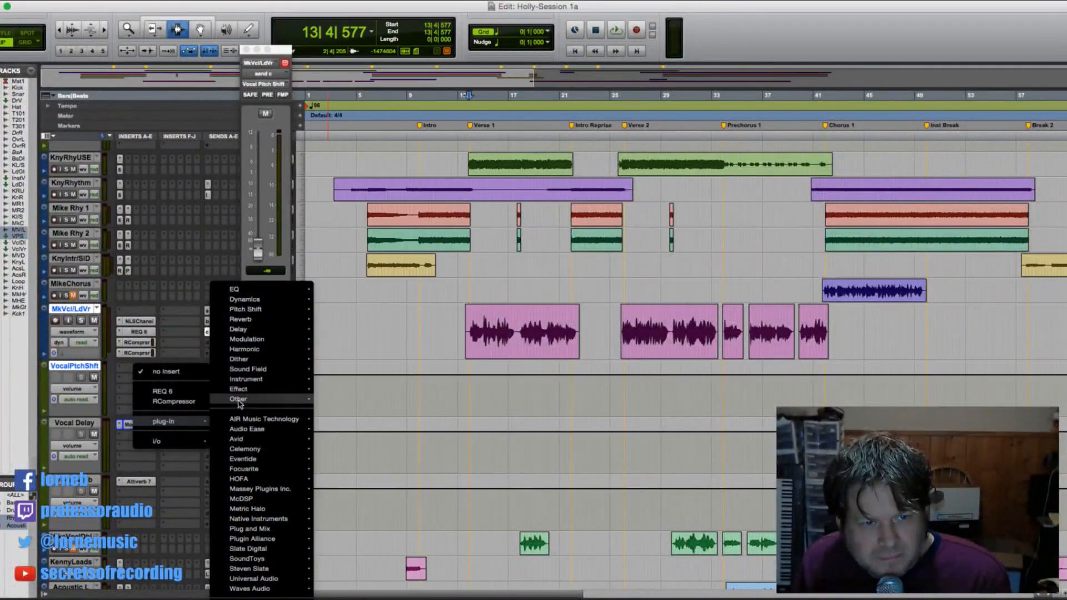
{"action": "mouse_move", "coordinate": [255, 313]}
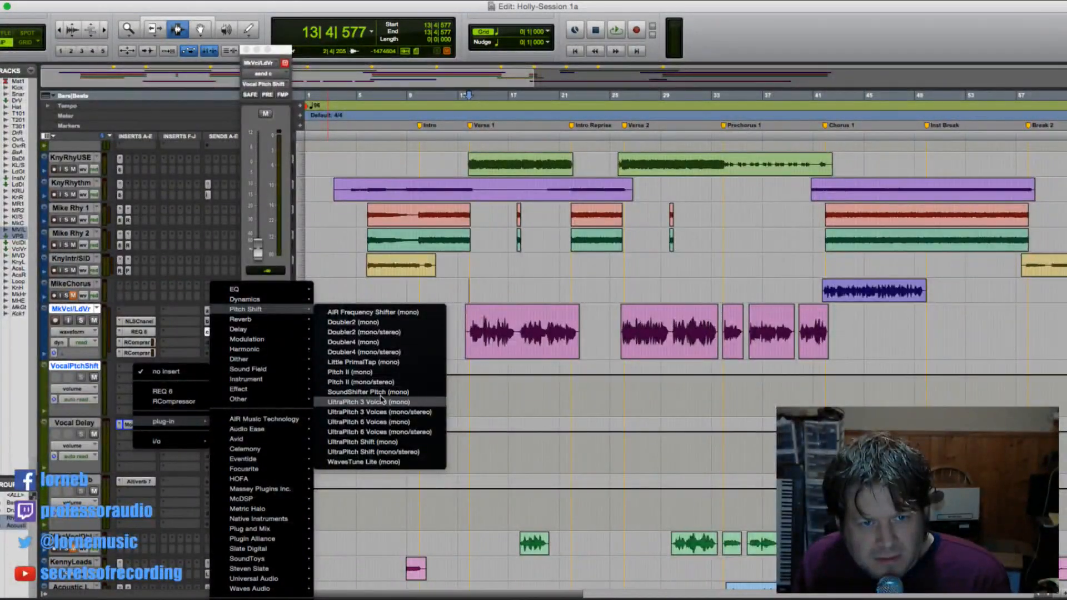
{"action": "mouse_move", "coordinate": [257, 468]}
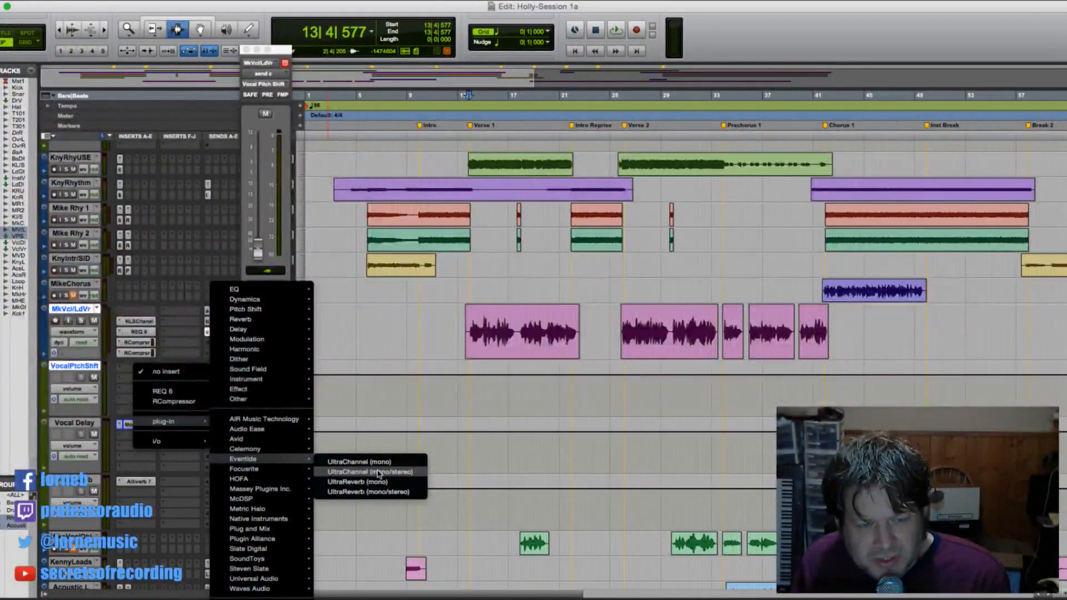
{"action": "left_click", "coordinate": [379, 473]}
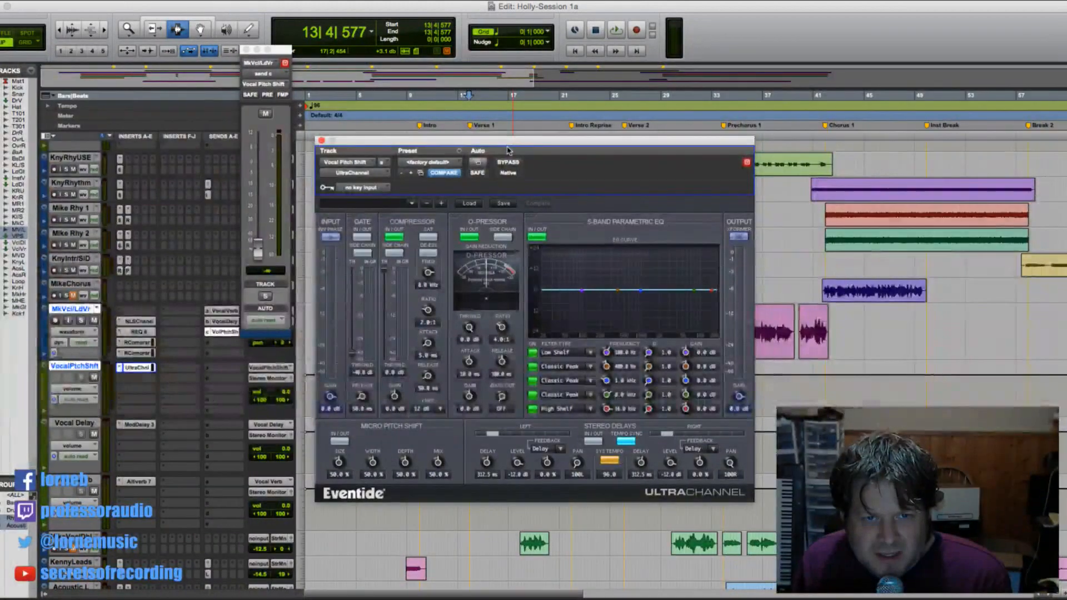
- Switch off UltraChannel's O-Pressor and compressor, enable its Micro Pitch Shift section, and audition Verse 1
{"action": "left_click", "coordinate": [469, 238]}
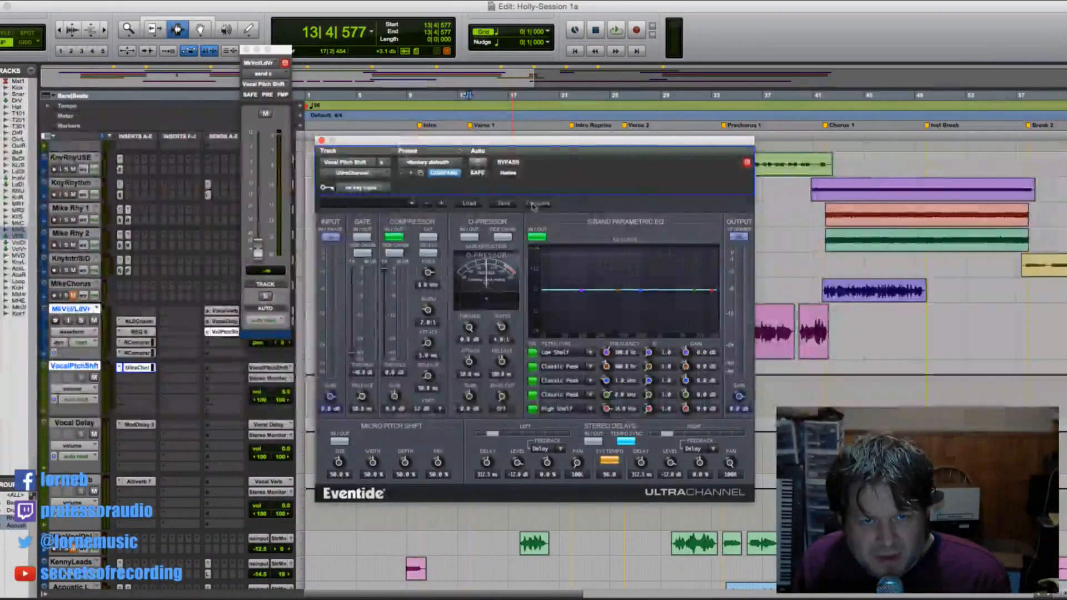
{"action": "left_click_drag", "start_coordinate": [528, 140], "coordinate": [604, 96]}
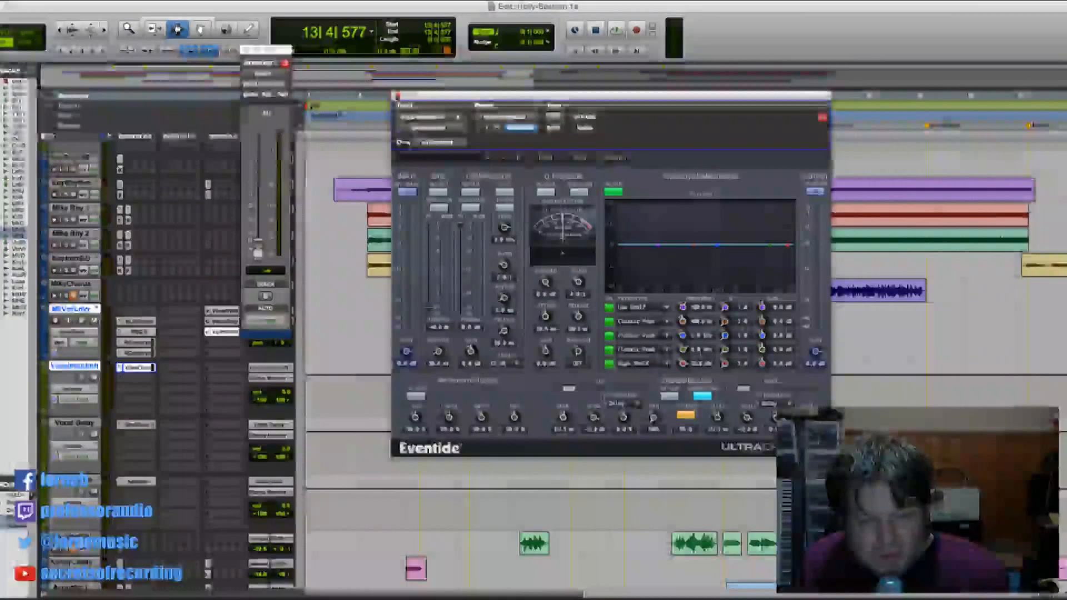
{"action": "left_click", "coordinate": [417, 397]}
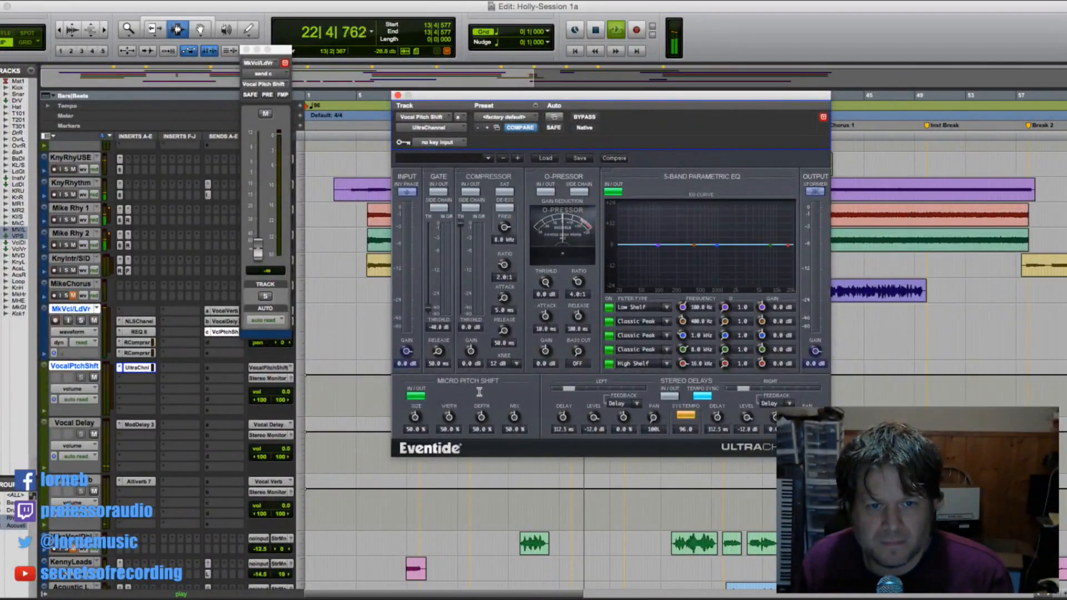
{"action": "key", "text": "space"}
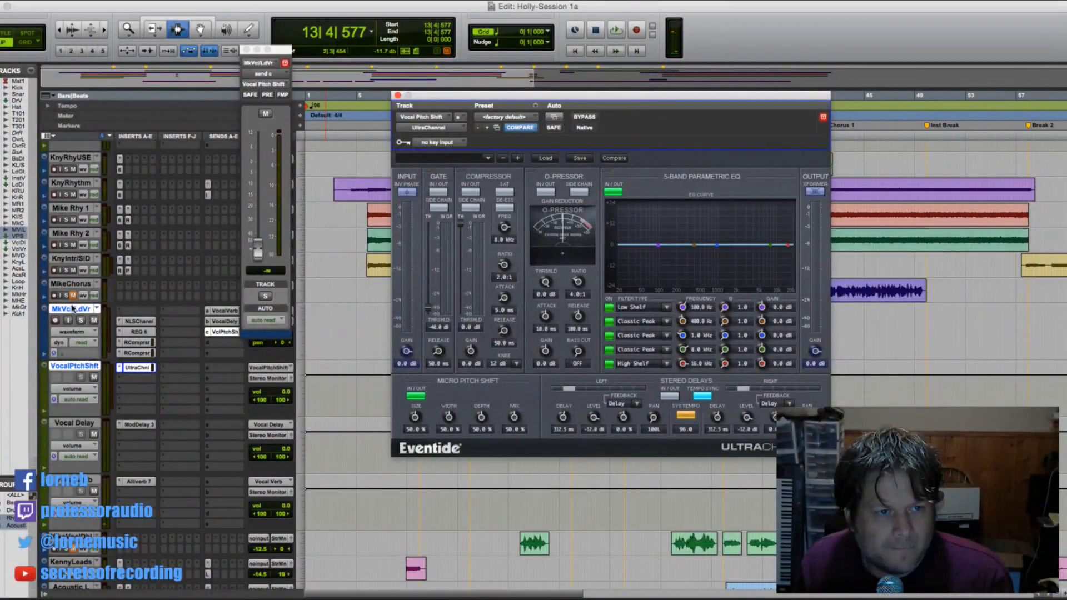
- Solo the MkVcl/LdVr track, play Verse 1 with Vocal Pitch Shift unmuted, and raise UltraChannel's Micro Pitch Shift mix
{"action": "left_click", "coordinate": [85, 325]}
{"action": "left_click", "coordinate": [81, 321]}
{"action": "key", "text": "space"}
{"action": "left_click", "coordinate": [94, 377]}
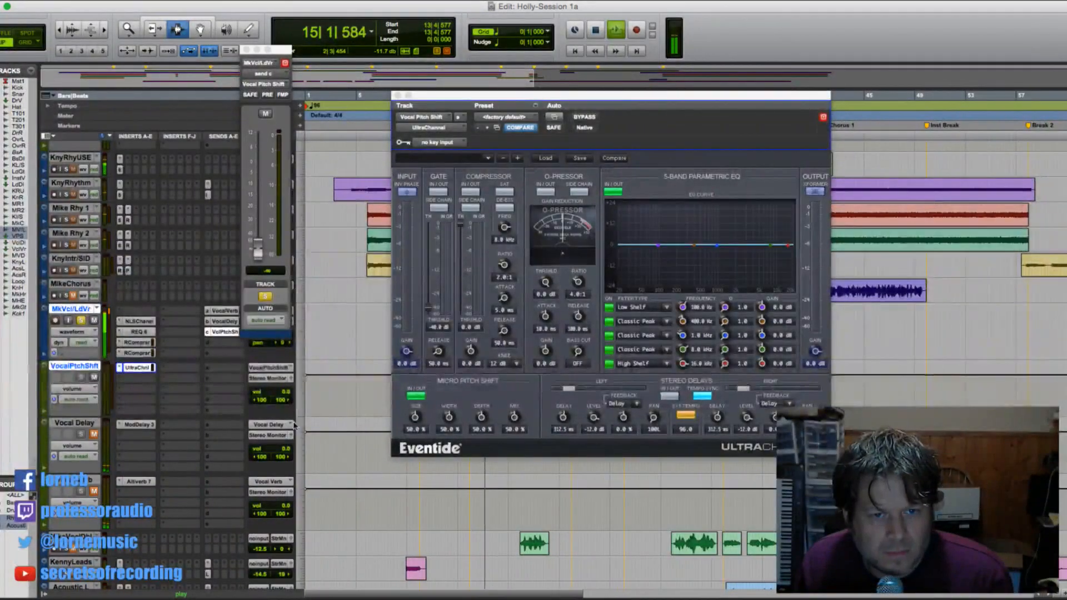
{"action": "left_click_drag", "start_coordinate": [514, 417], "coordinate": [515, 387]}
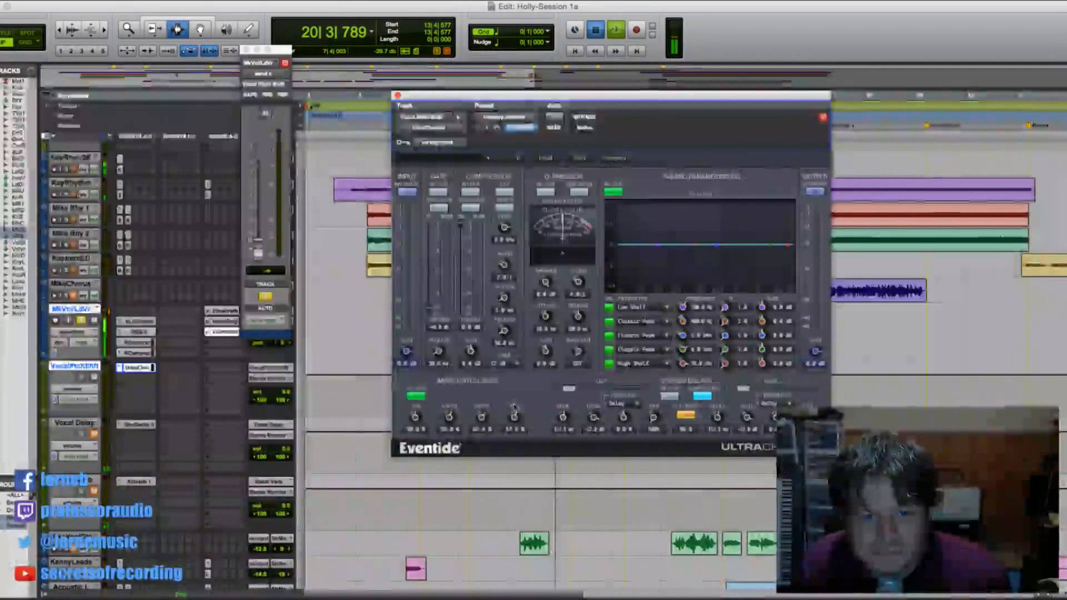
{"action": "key", "text": "space"}
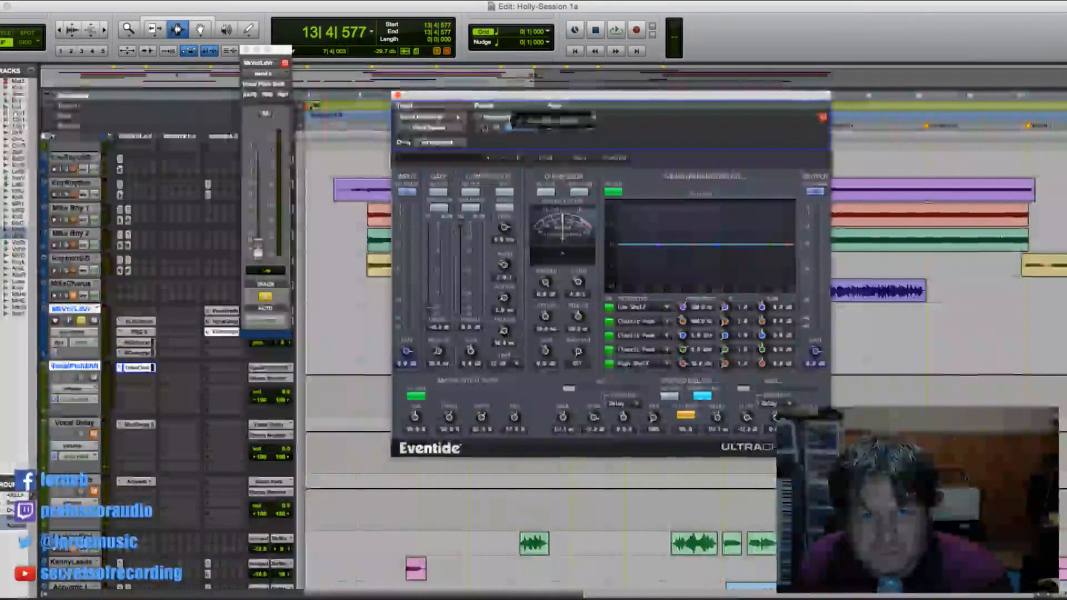
- Load the Micro Pitch Shift preset from the 09 - Micro Pitch folder and raise the Vocal Pitch Shift send during playback
{"action": "left_click", "coordinate": [546, 159]}
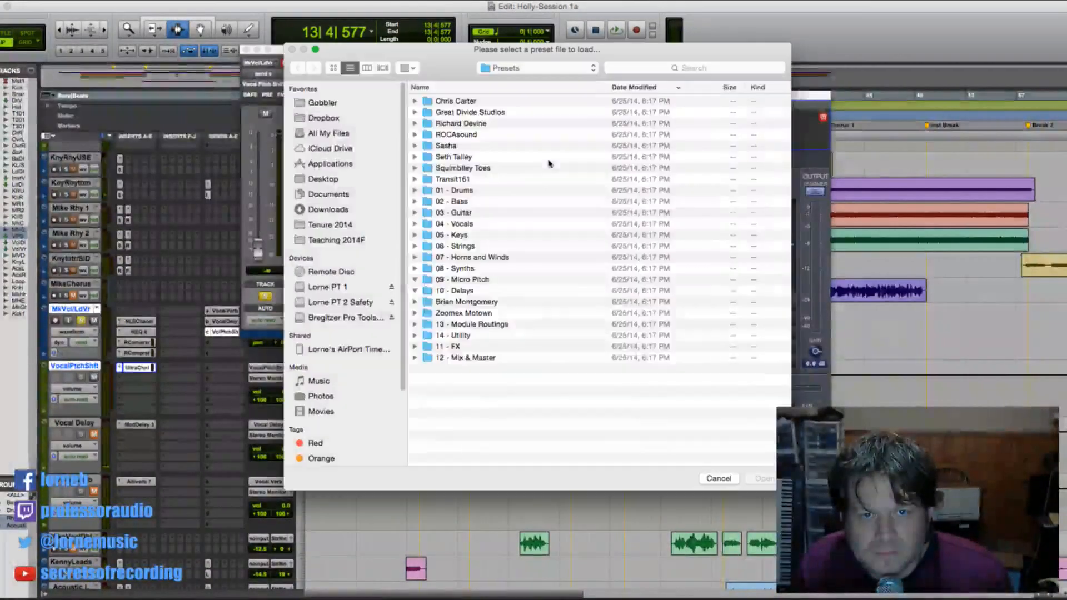
{"action": "double_click", "coordinate": [484, 313]}
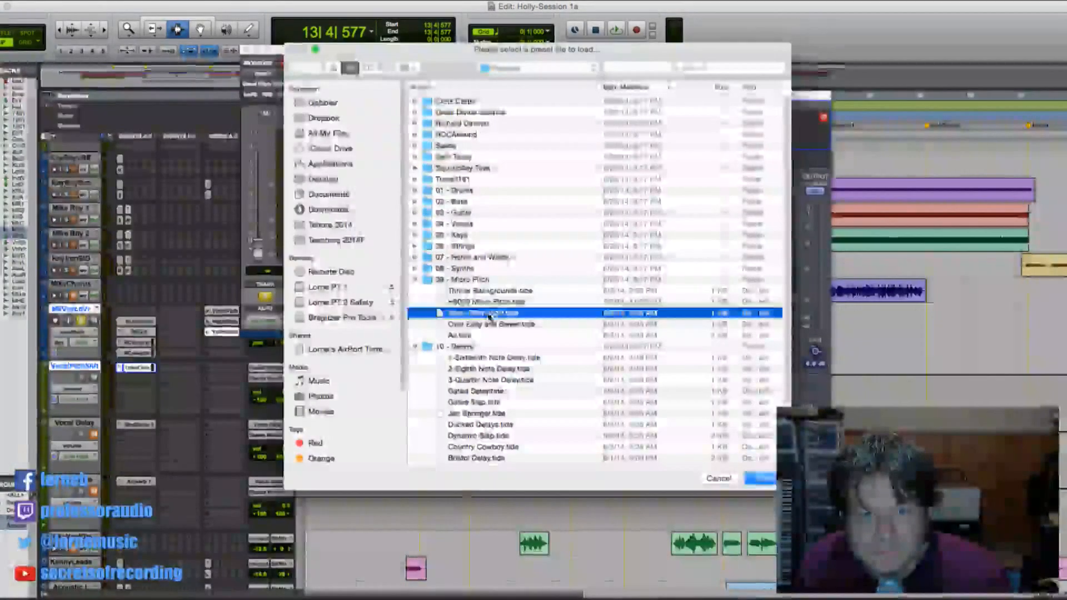
{"action": "key", "text": "space"}
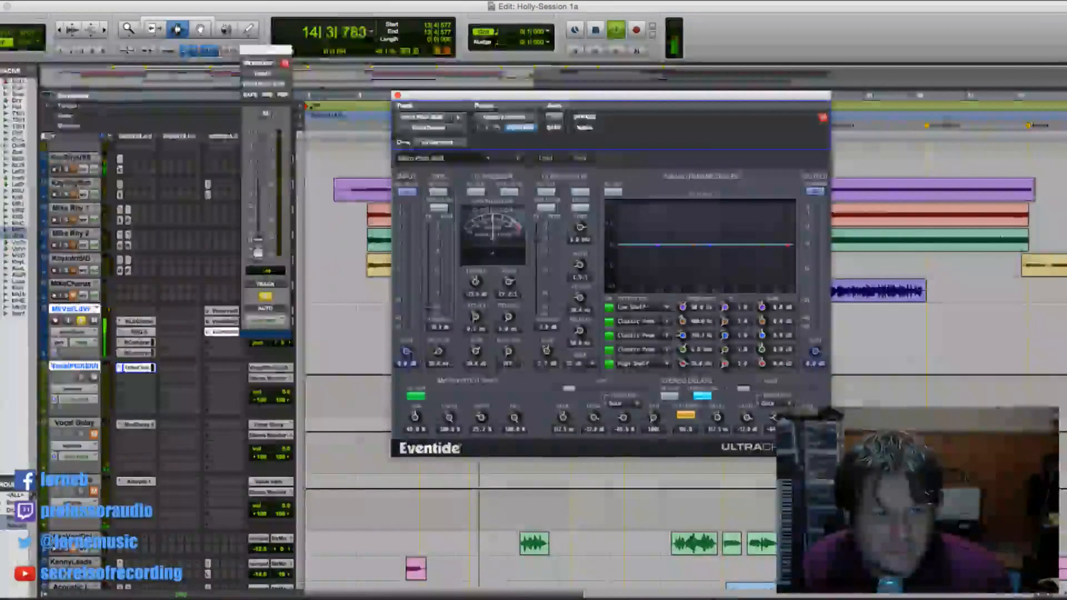
{"action": "left_click_drag", "start_coordinate": [258, 250], "coordinate": [260, 184]}
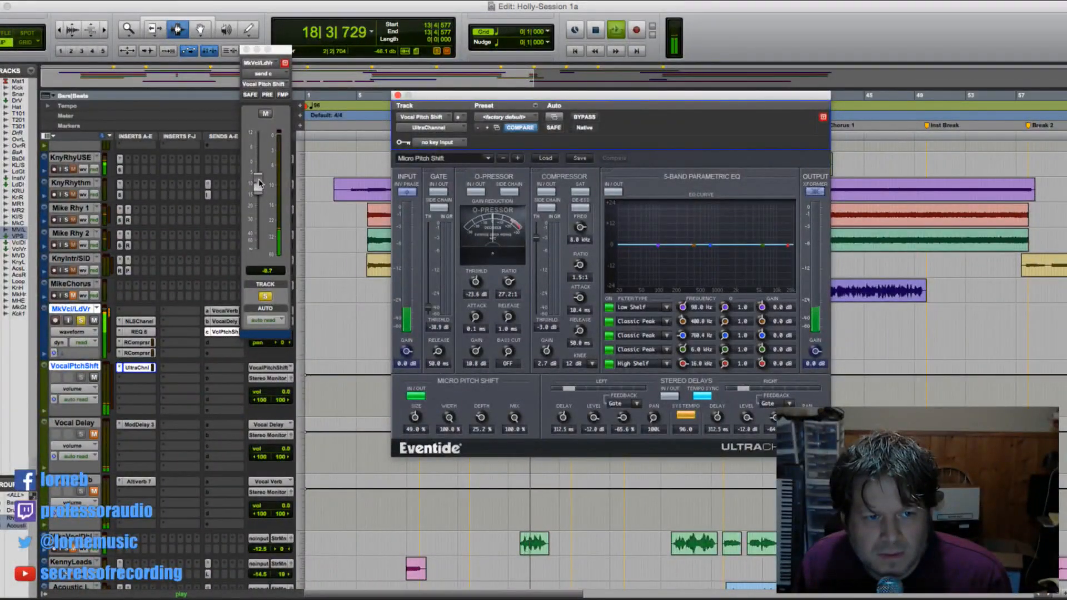
{"action": "left_click_drag", "start_coordinate": [259, 184], "coordinate": [259, 184]}
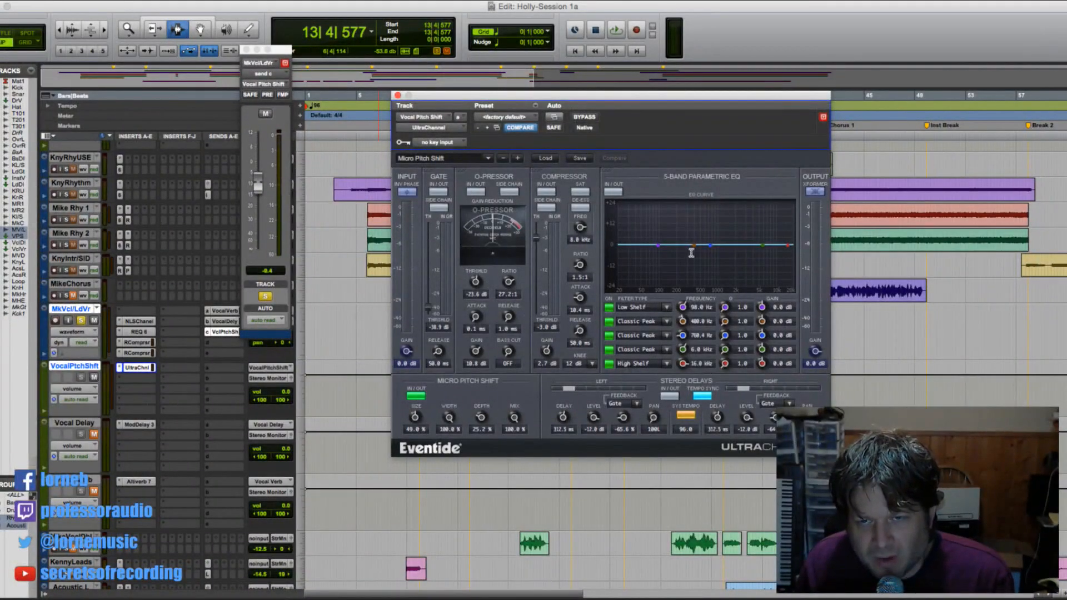
- Remove UltraChannel from the Vocal Pitch Shift track and insert Pitch II (mono/stereo) in its place
{"action": "left_click", "coordinate": [399, 96]}
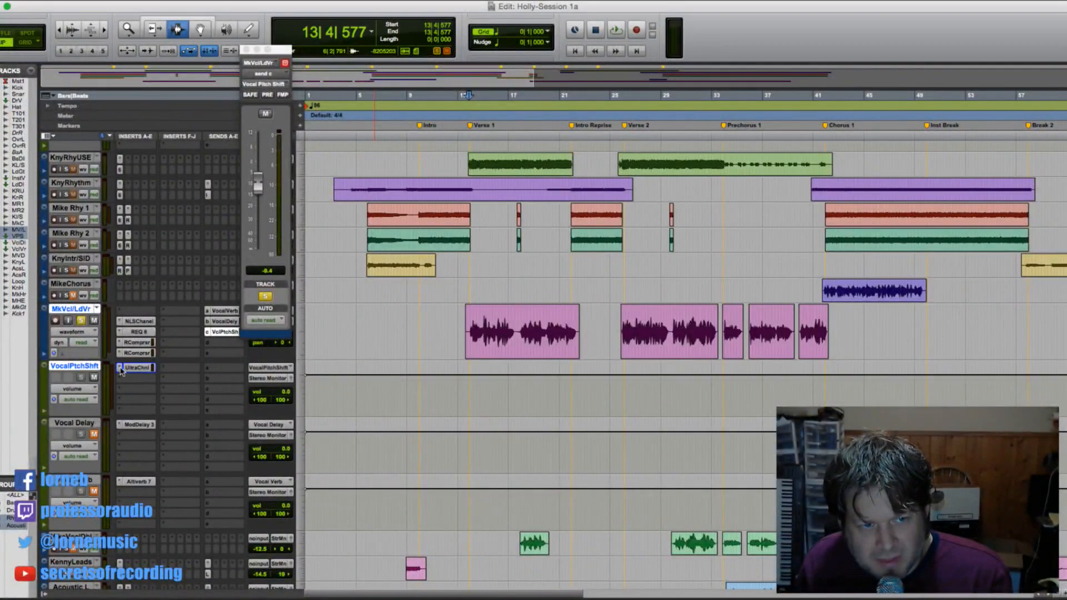
{"action": "left_click", "coordinate": [150, 338]}
{"action": "left_click", "coordinate": [122, 370]}
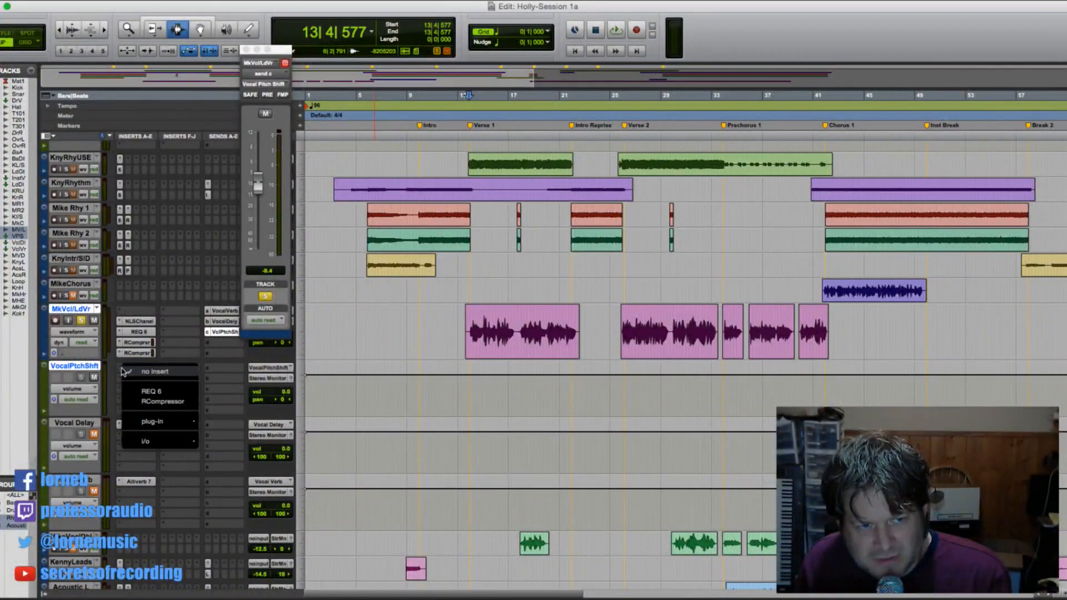
{"action": "mouse_move", "coordinate": [167, 422]}
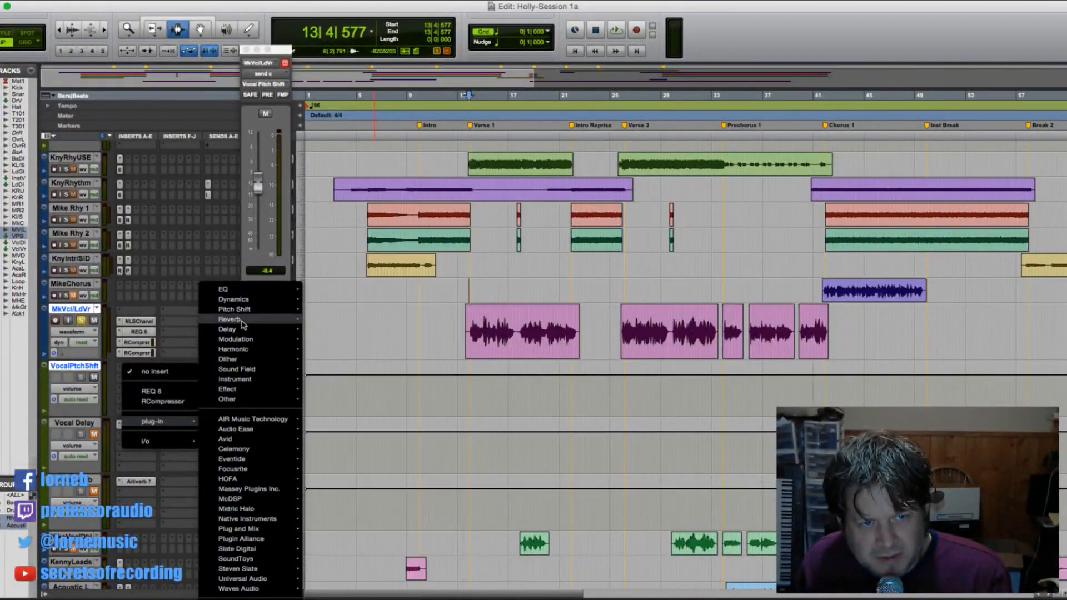
{"action": "mouse_move", "coordinate": [238, 311]}
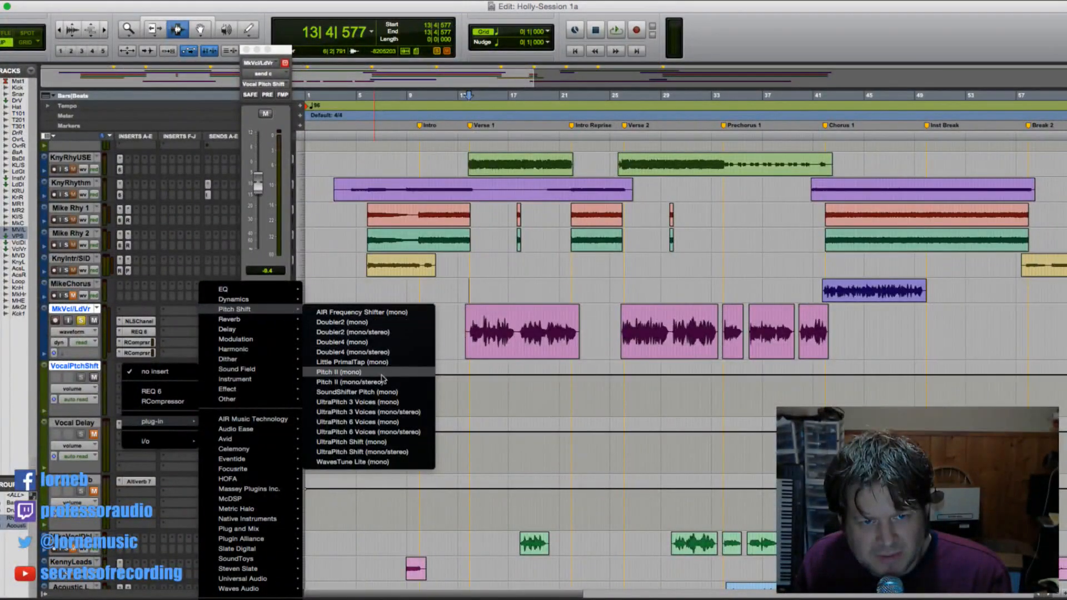
{"action": "left_click", "coordinate": [386, 383]}
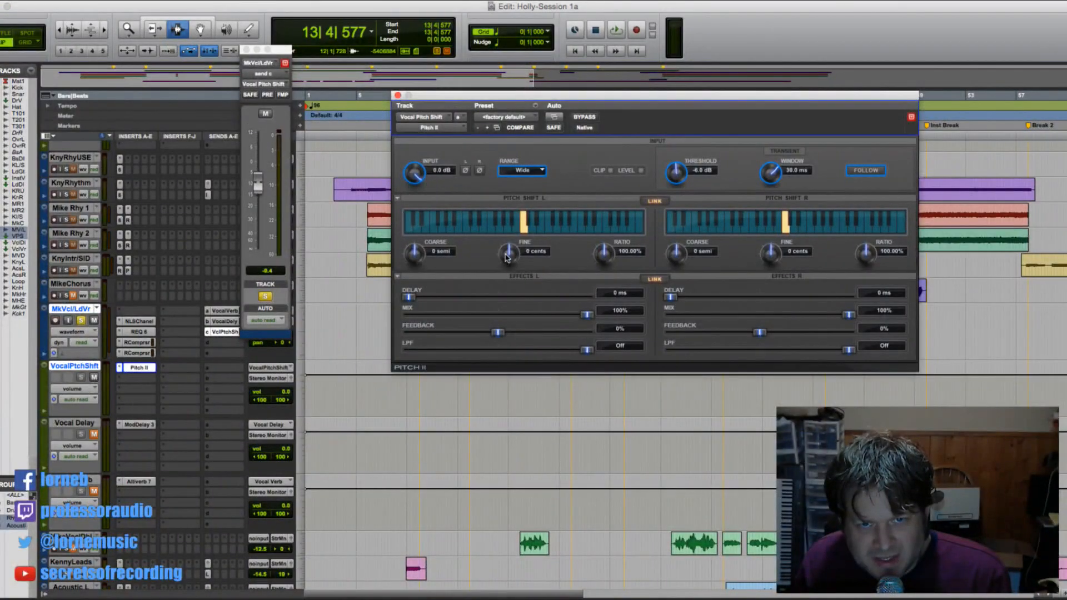
- Unlink Pitch II's two pitch shifters and set fine pitch to -9 cents on the left and 9 cents on the right
{"action": "left_click_drag", "start_coordinate": [507, 261], "coordinate": [507, 281]}
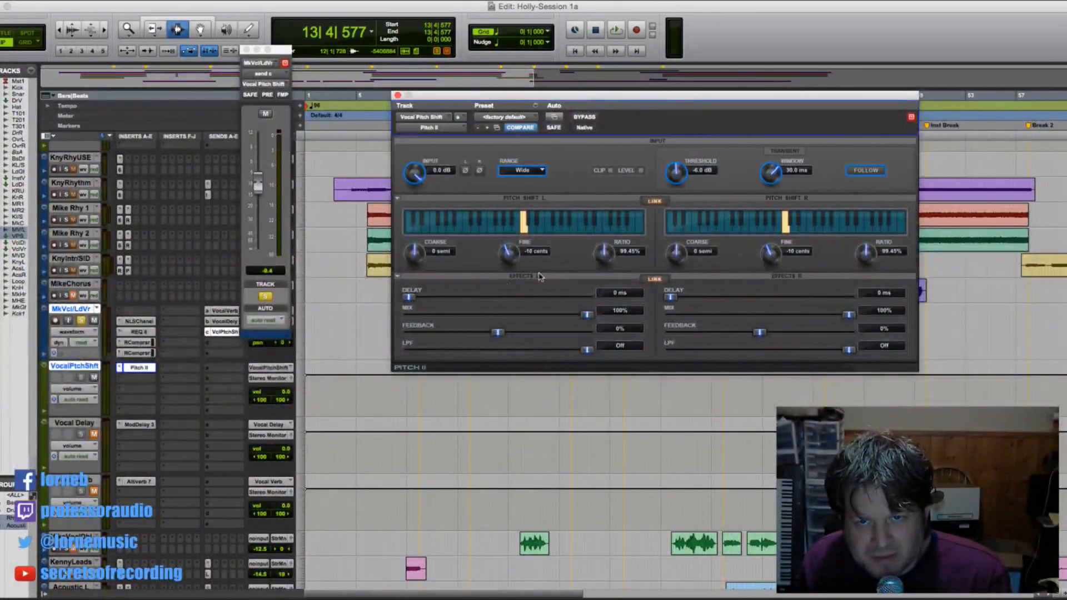
{"action": "left_click", "coordinate": [661, 202]}
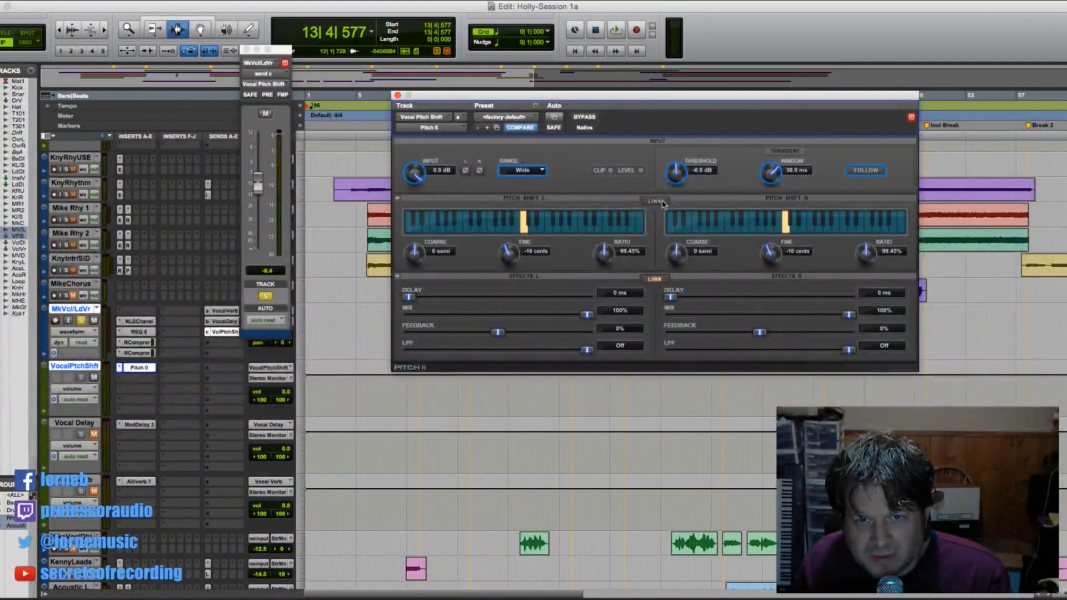
{"action": "left_click_drag", "start_coordinate": [769, 255], "coordinate": [763, 235]}
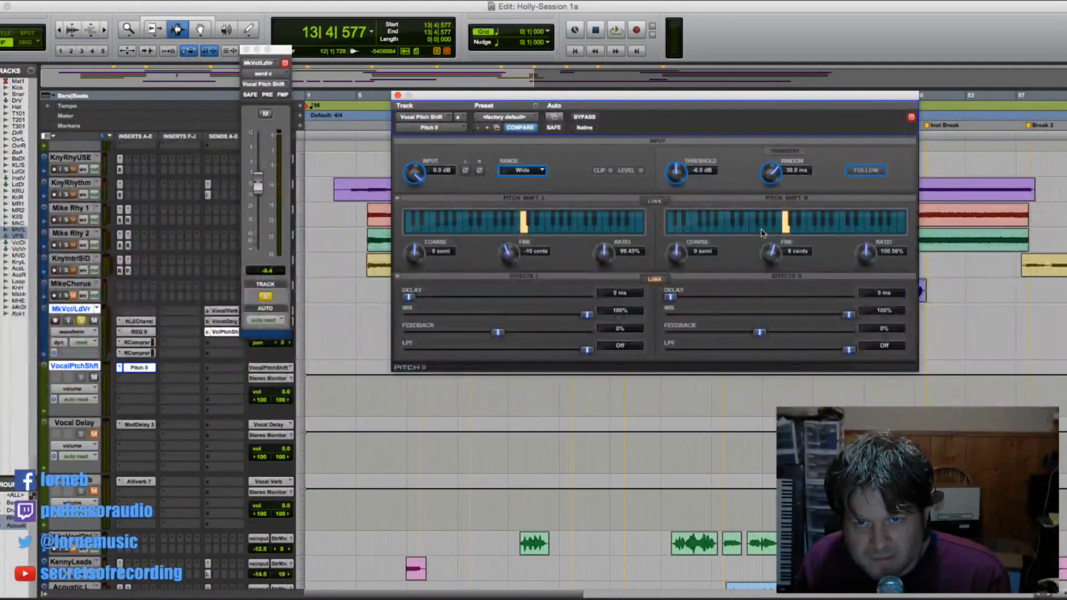
{"action": "left_click_drag", "start_coordinate": [511, 256], "coordinate": [511, 254]}
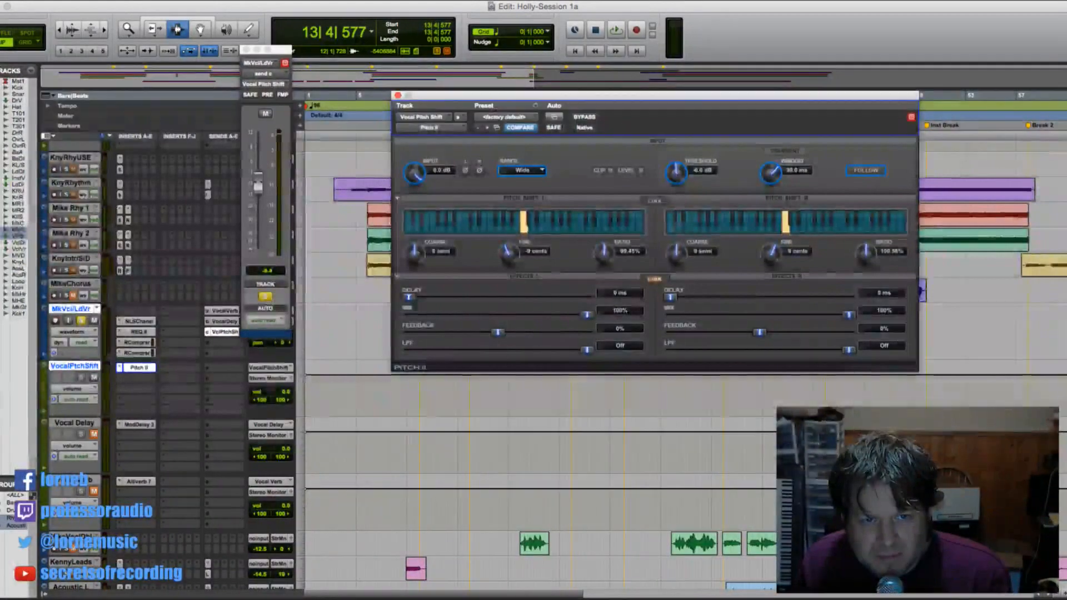
- Set both Pitch II delays to 20 ms, then drop and raise the Vocal Pitch Shift send during Verse 1 playback
{"action": "left_click_drag", "start_coordinate": [414, 300], "coordinate": [411, 302]}
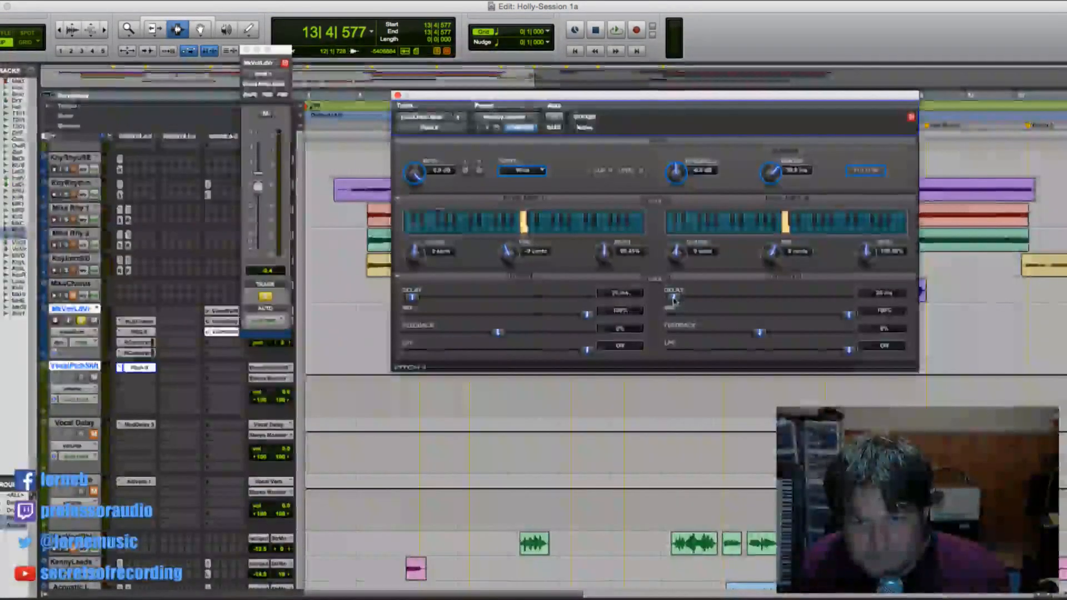
{"action": "left_click_drag", "start_coordinate": [674, 299], "coordinate": [675, 300]}
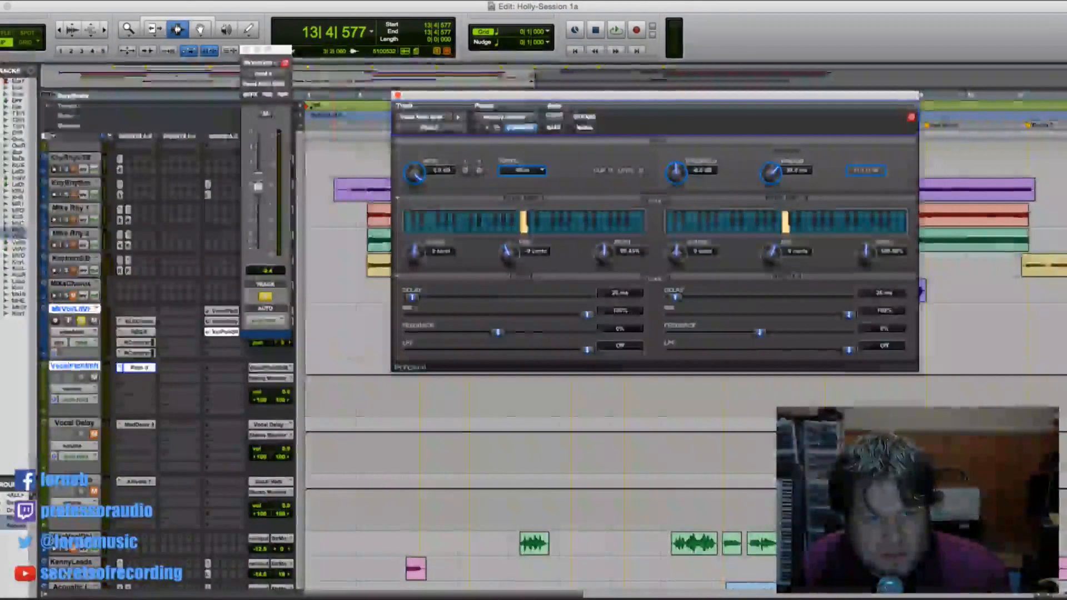
{"action": "left_click_drag", "start_coordinate": [258, 186], "coordinate": [262, 278]}
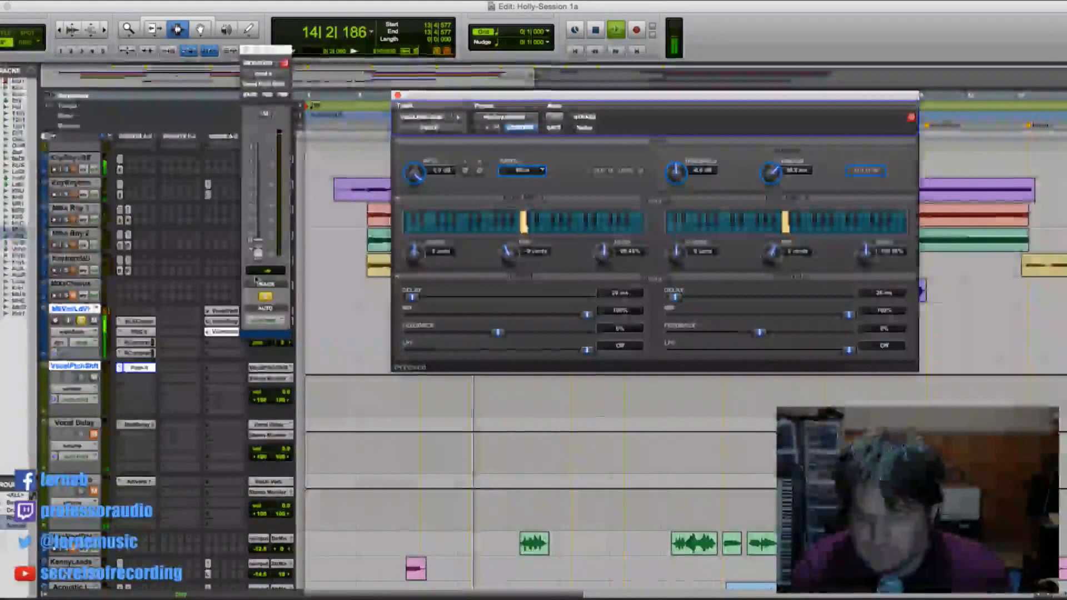
{"action": "left_click_drag", "start_coordinate": [258, 243], "coordinate": [265, 196]}
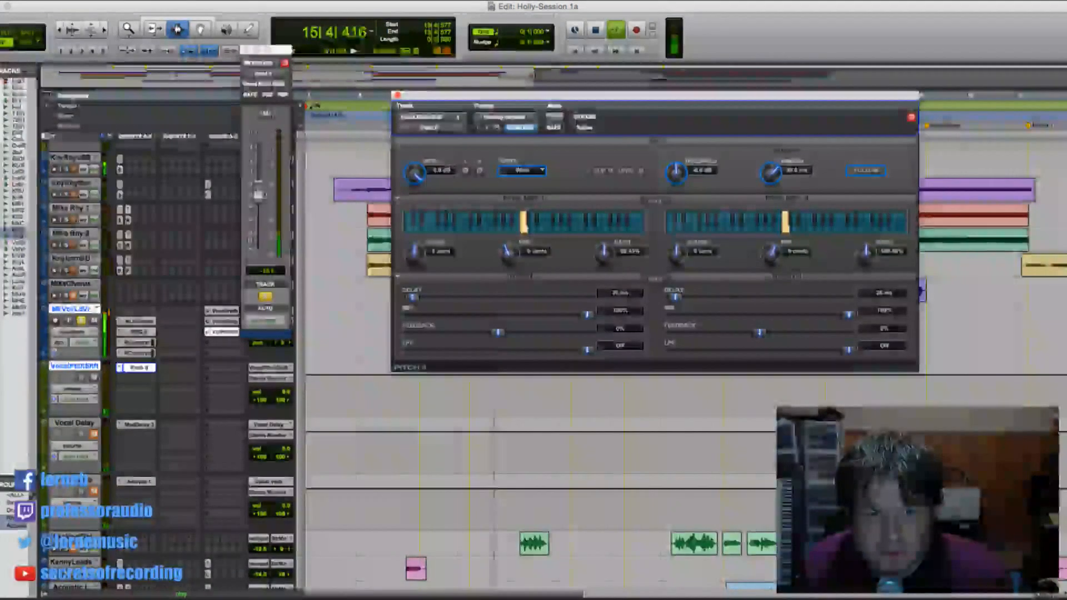
- Enable Delay Compensation and set Pitch II's delay to 43 ms on the left and 39 ms on the right during playback
{"action": "left_click_drag", "start_coordinate": [412, 298], "coordinate": [409, 299]}
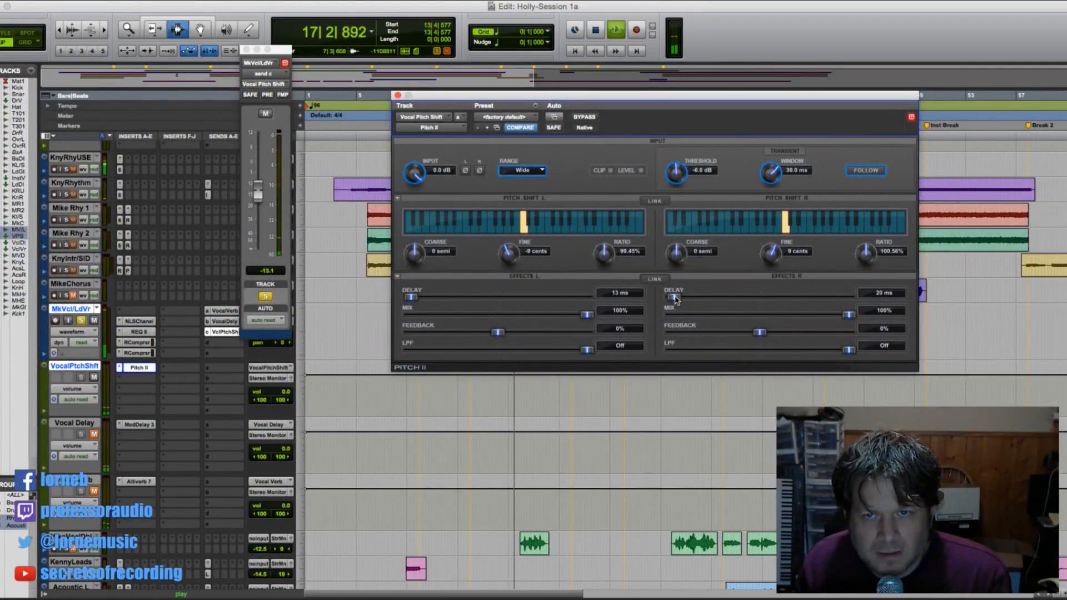
{"action": "left_click", "coordinate": [291, 1]}
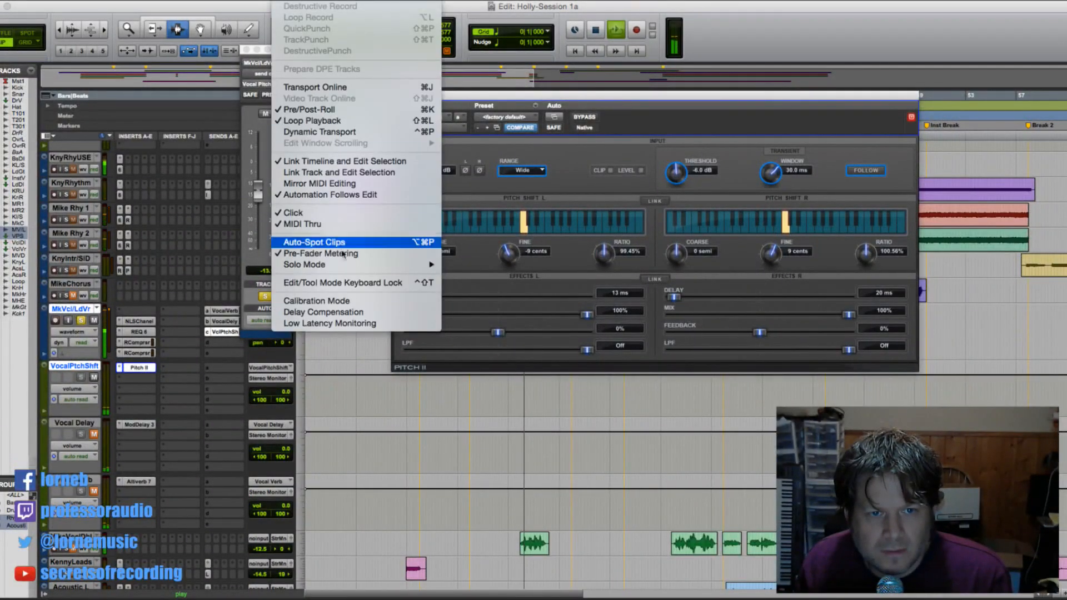
{"action": "left_click", "coordinate": [328, 312]}
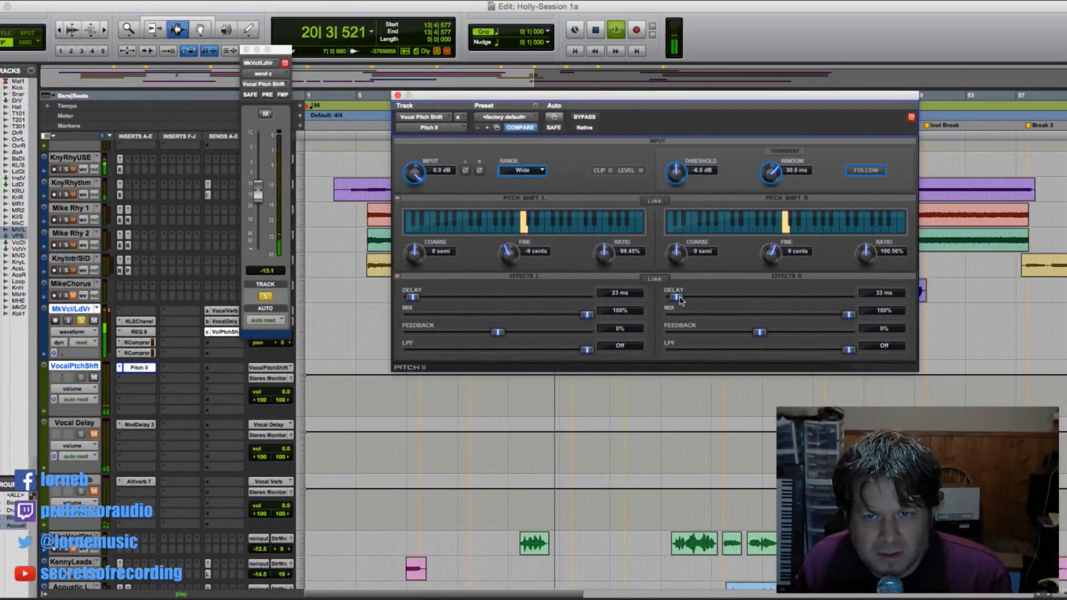
{"action": "left_click_drag", "start_coordinate": [679, 298], "coordinate": [681, 300]}
{"action": "key", "text": "space"}
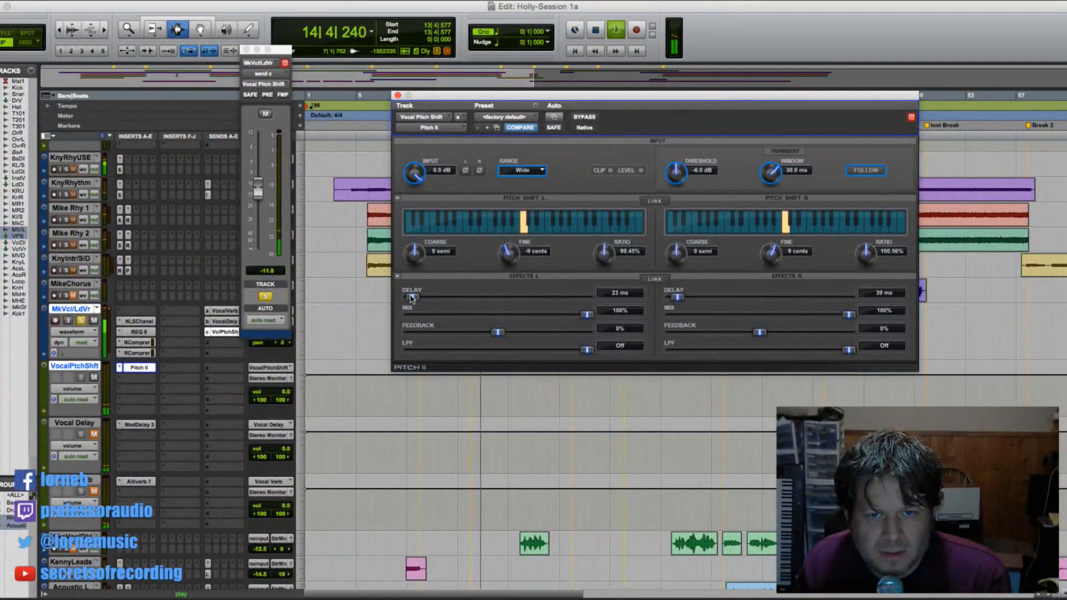
{"action": "left_click_drag", "start_coordinate": [411, 299], "coordinate": [414, 295]}
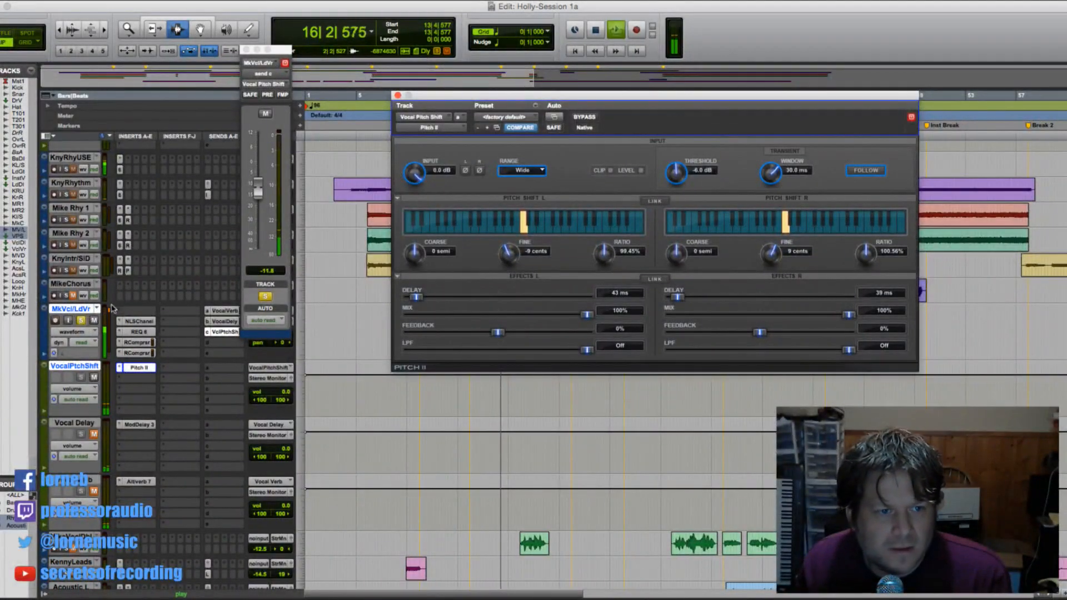
{"action": "key", "text": "space"}
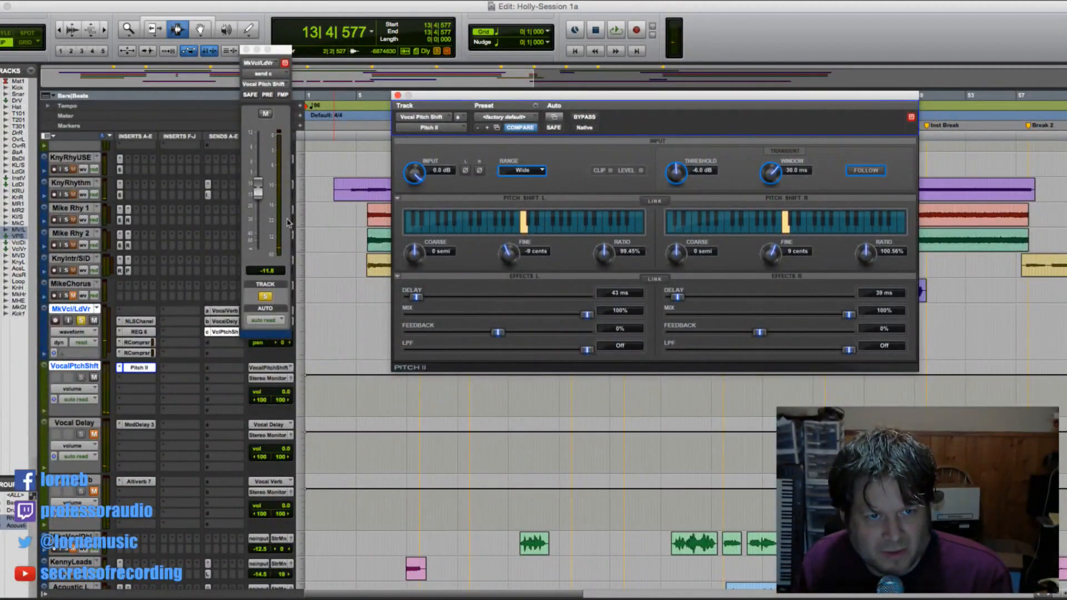
- Unsolo the MkVcl/LdVr track during playback and lower its Vocal Pitch Shift send to -13.7 dB
{"action": "key", "text": "space"}
{"action": "left_click", "coordinate": [81, 320]}
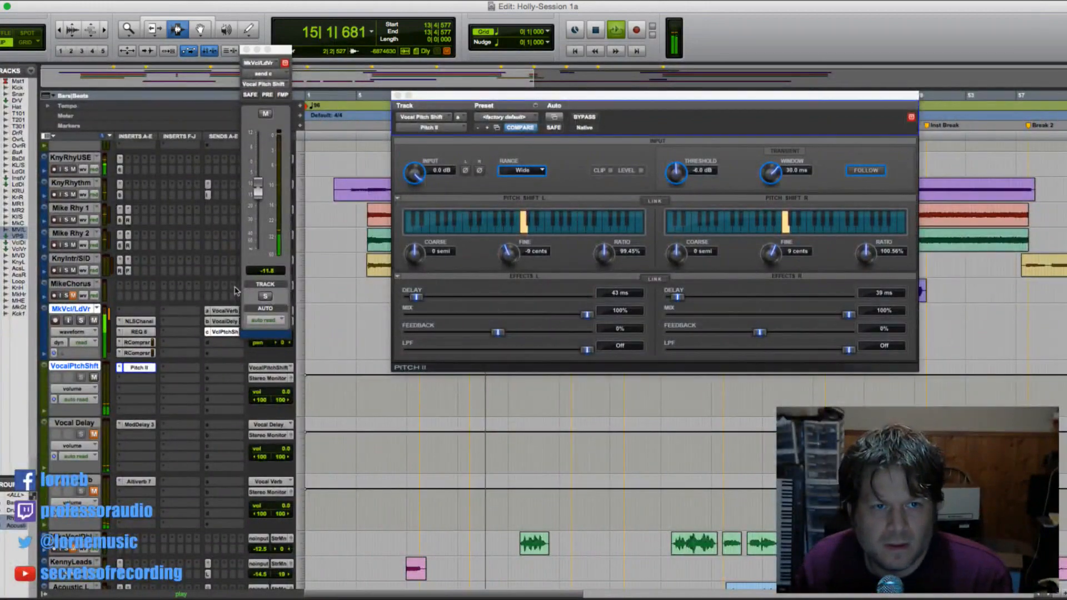
{"action": "left_click_drag", "start_coordinate": [259, 190], "coordinate": [259, 199]}
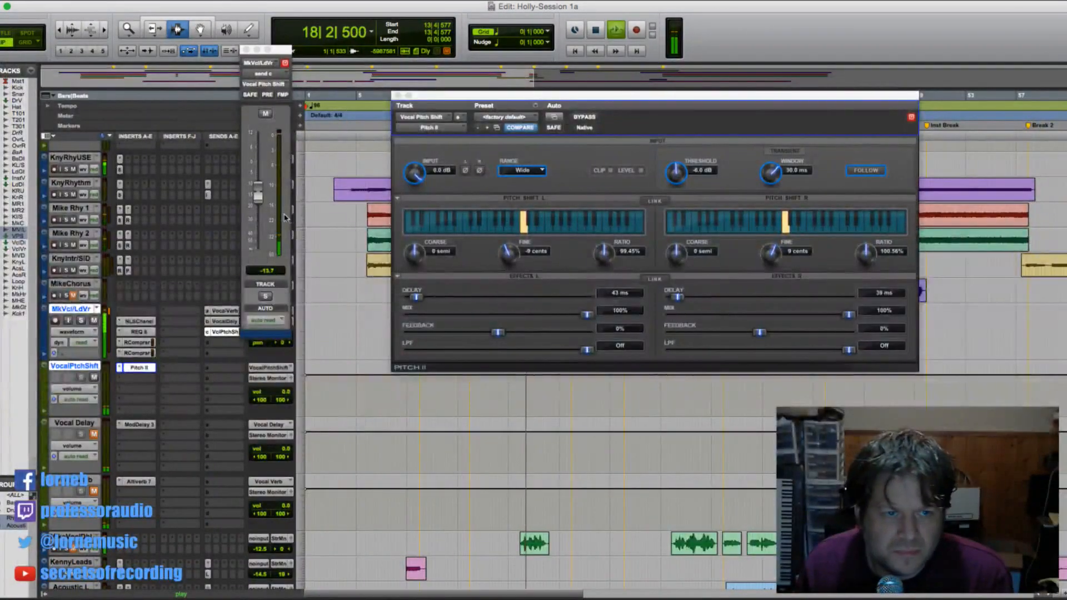
{"action": "key", "text": "space"}
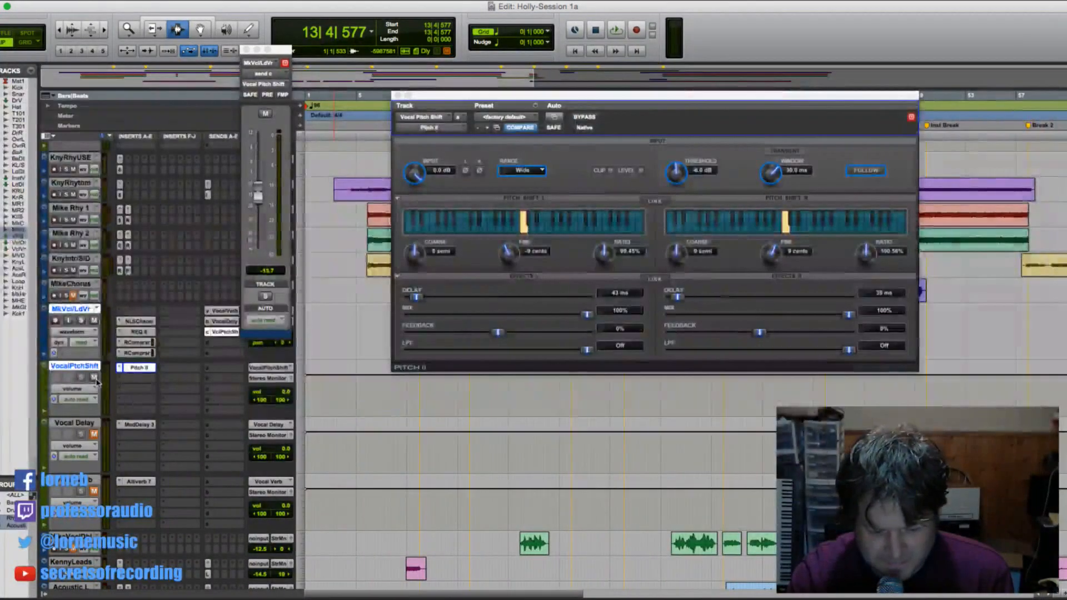
- Play Verse 1 comparing Vocal Pitch Shift muted and unmuted, and unmute Vocal Delay and Vocal Verb
{"action": "key", "text": "space"}
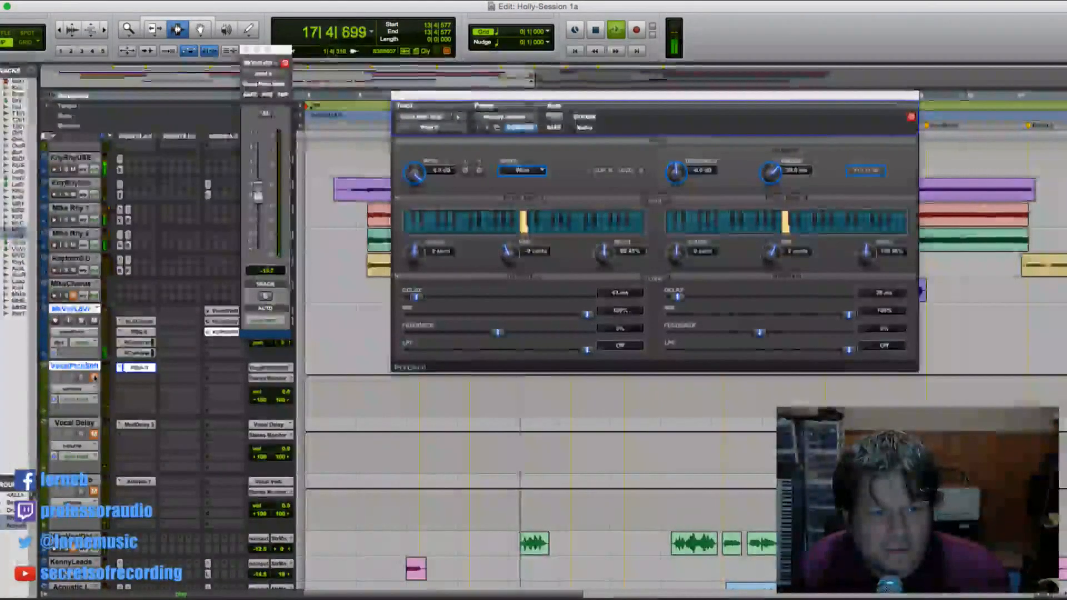
{"action": "left_click", "coordinate": [95, 378]}
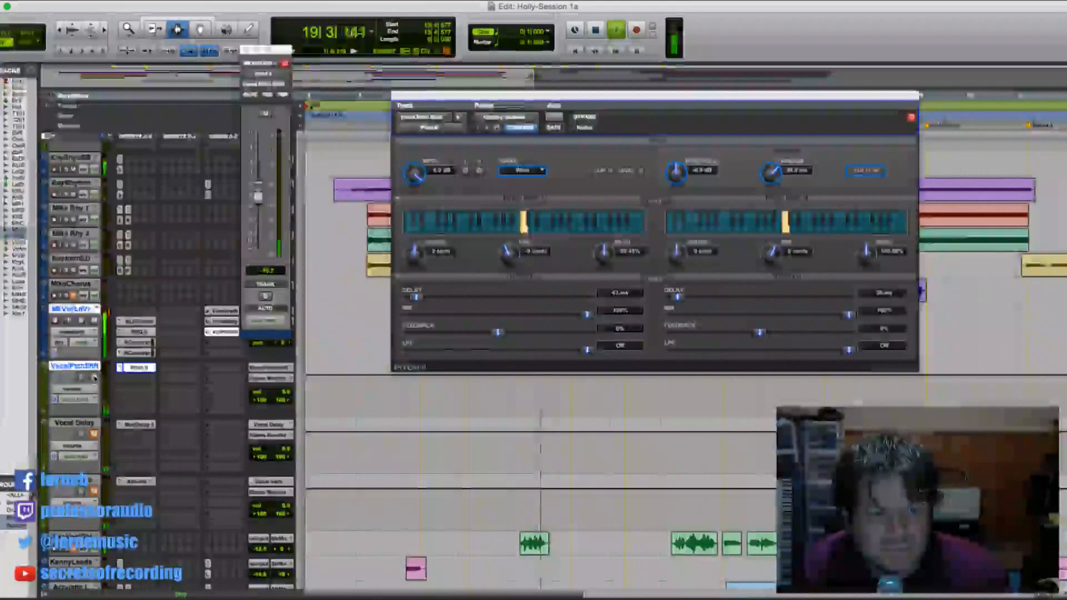
{"action": "left_click", "coordinate": [93, 491]}
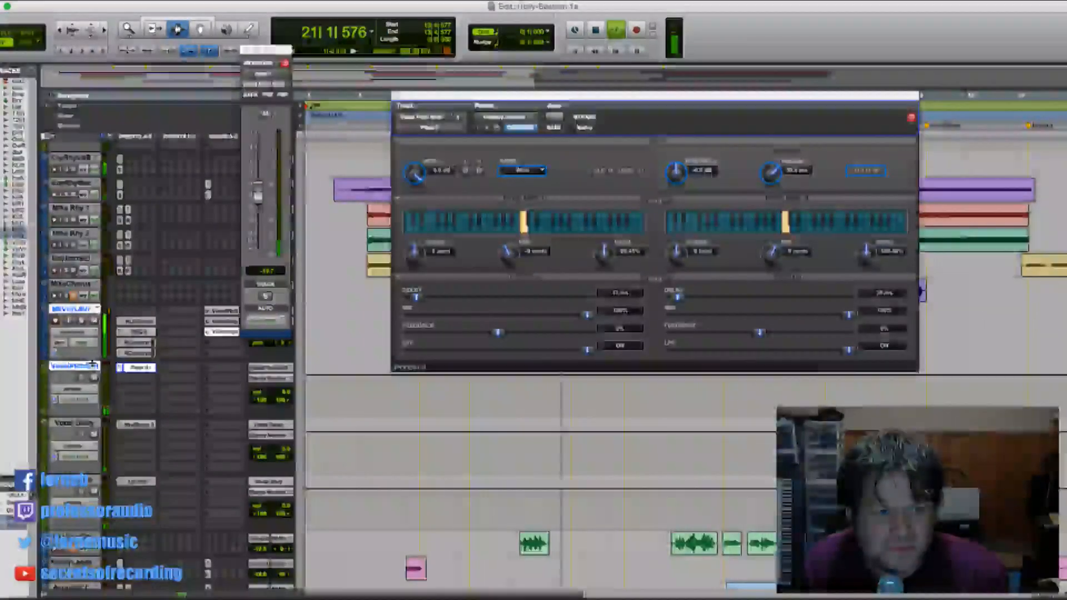
{"action": "left_click", "coordinate": [77, 310]}
{"action": "key", "text": "space"}
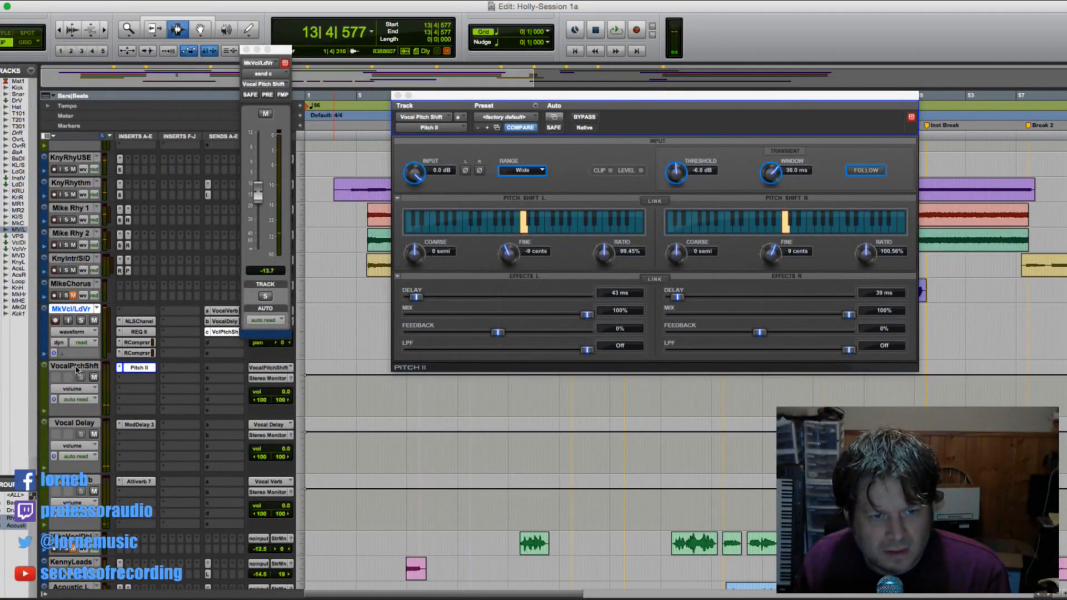
- Group the Vocal Pitch Shift, Vocal Delay and Vocal Verb tracks as a Mix/Edit group named Vocal Effects
{"action": "left_click", "coordinate": [89, 484], "text": "shift"}
{"action": "key", "text": "super+g"}
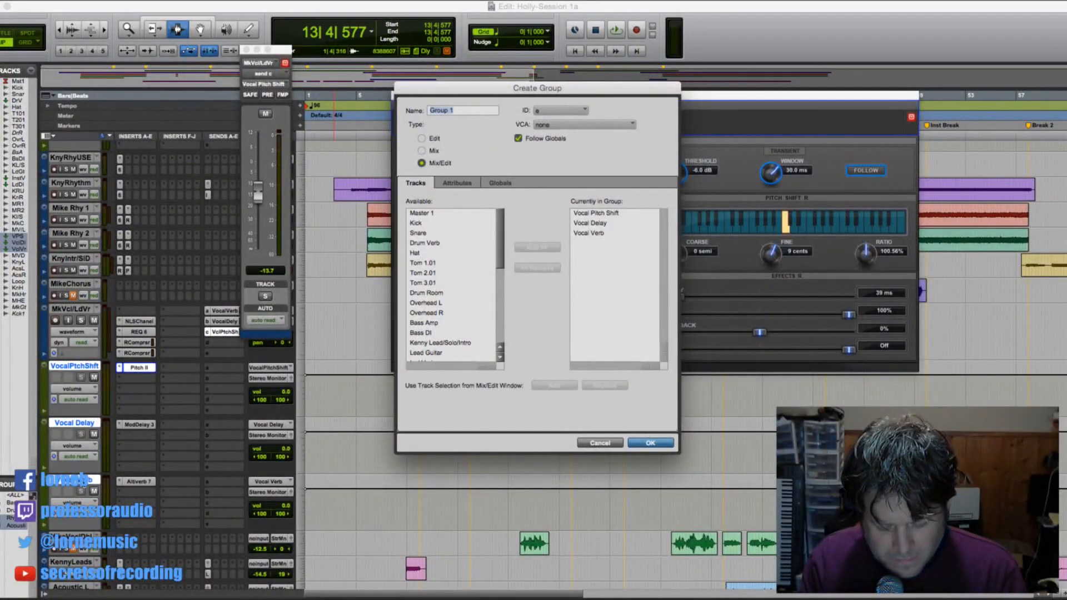
{"action": "type", "text": "Vocal"}
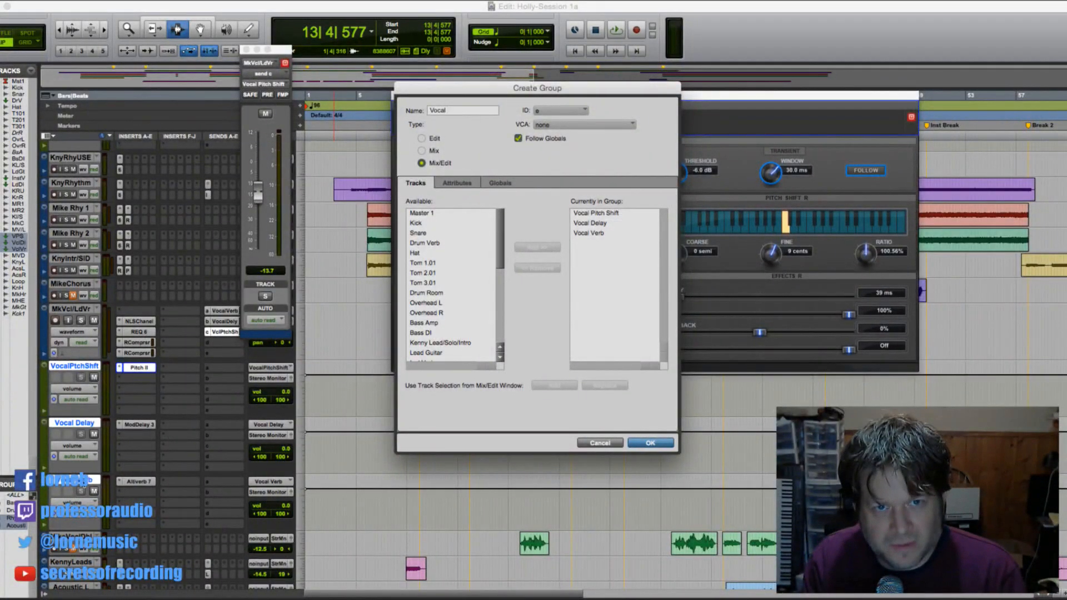
{"action": "type", "text": " Effectw"}
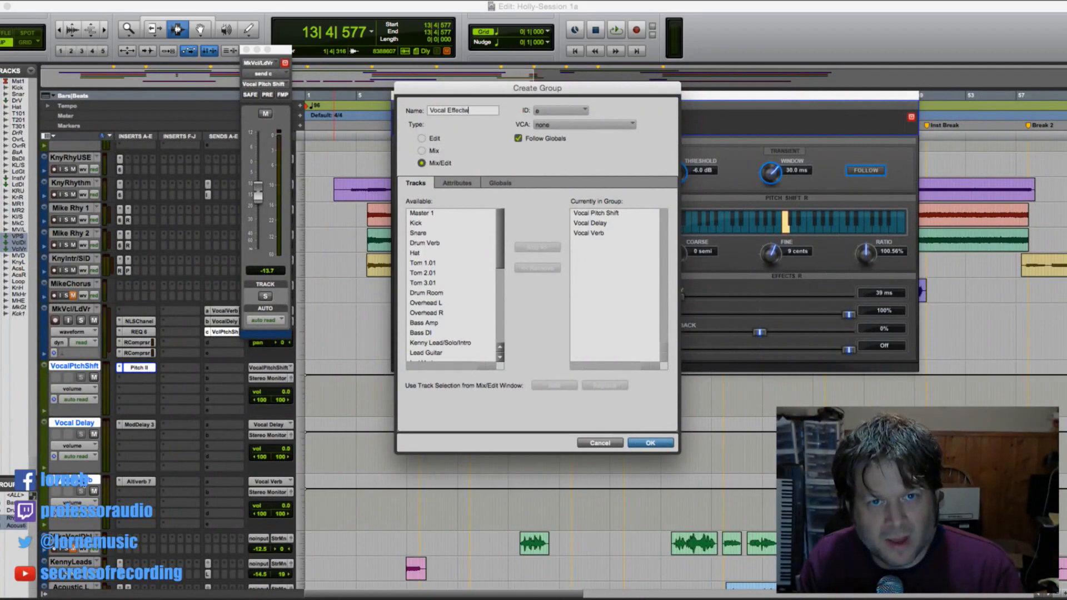
{"action": "type", "text": "cts"}
{"action": "key", "text": "Return"}
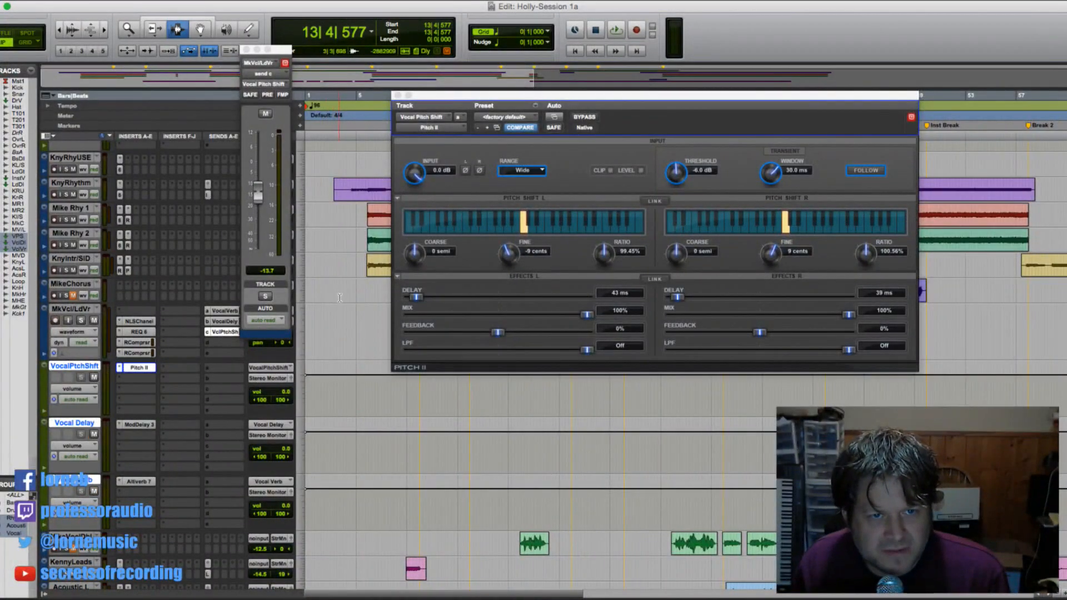
- Close Pitch II and play Verse 1, toggling the Vocal Effects group's mute to compare the vocal with and without effects
{"action": "left_click", "coordinate": [366, 300]}
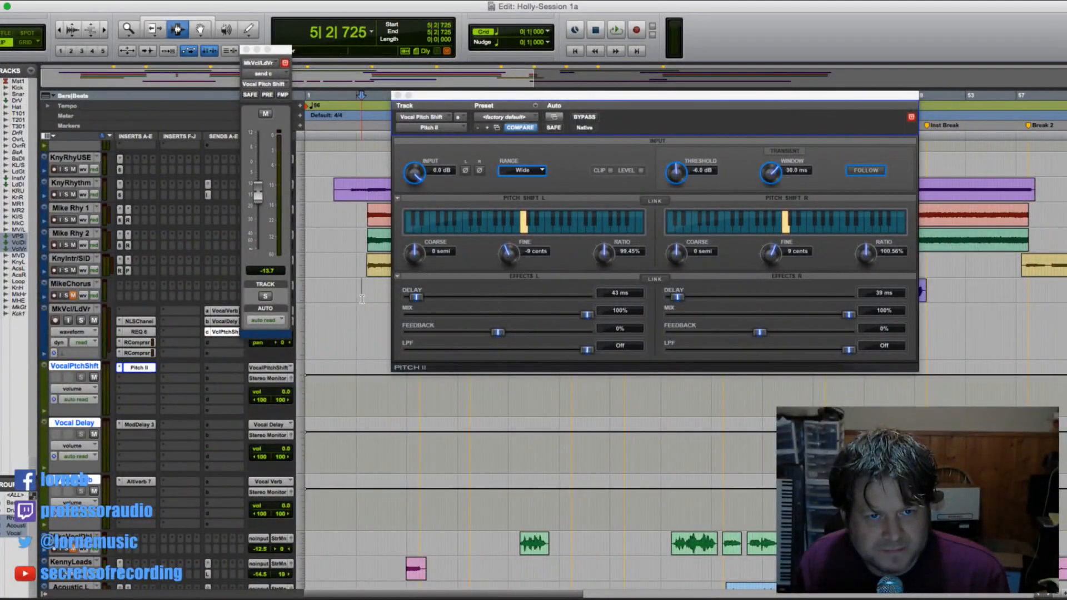
{"action": "key", "text": "space"}
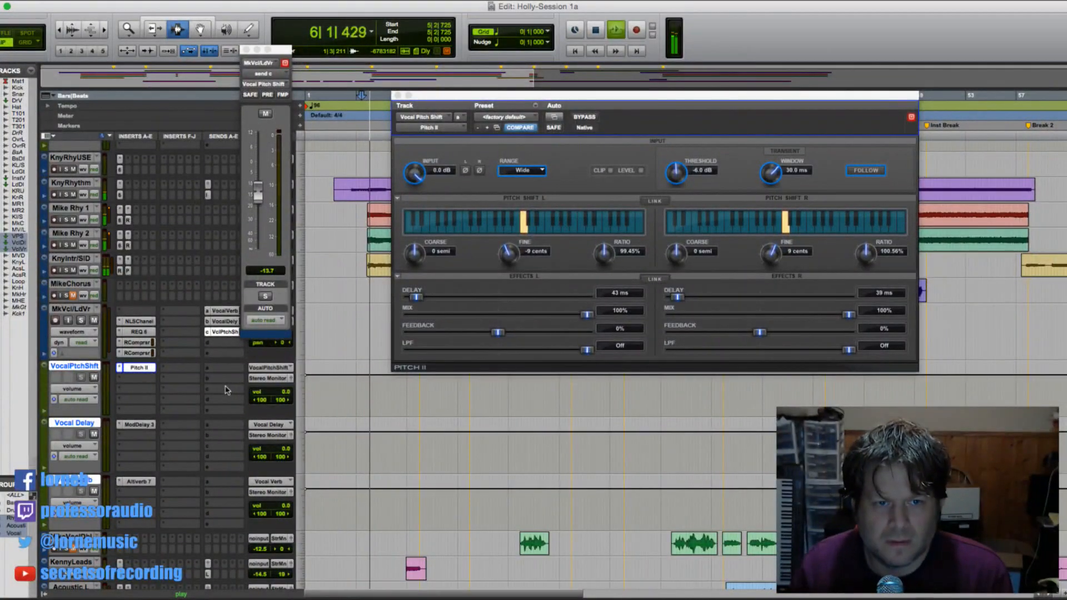
{"action": "left_click", "coordinate": [398, 96]}
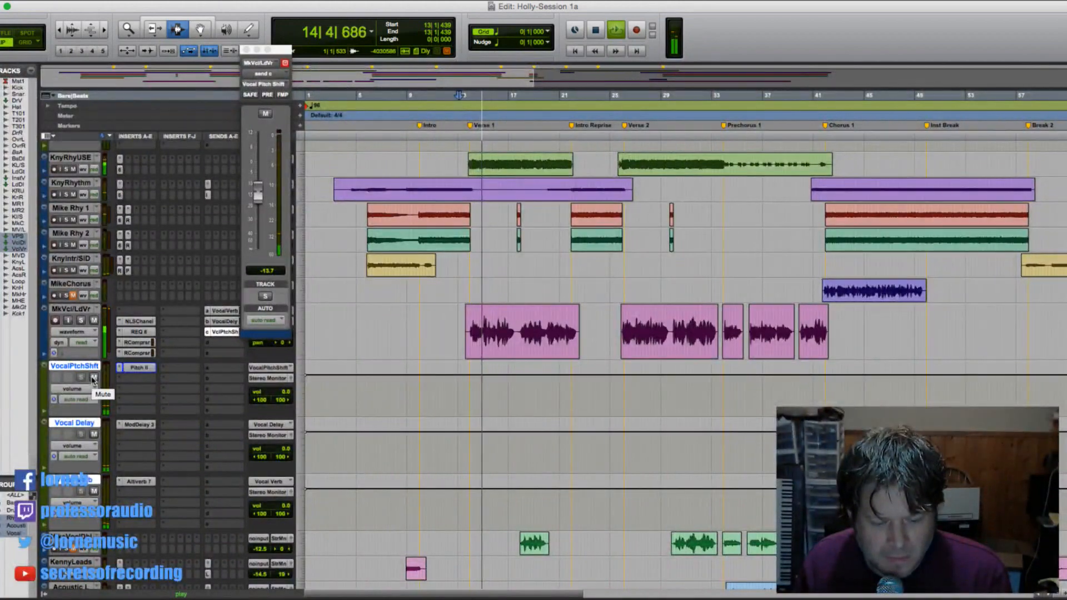
{"action": "left_click", "coordinate": [94, 378]}
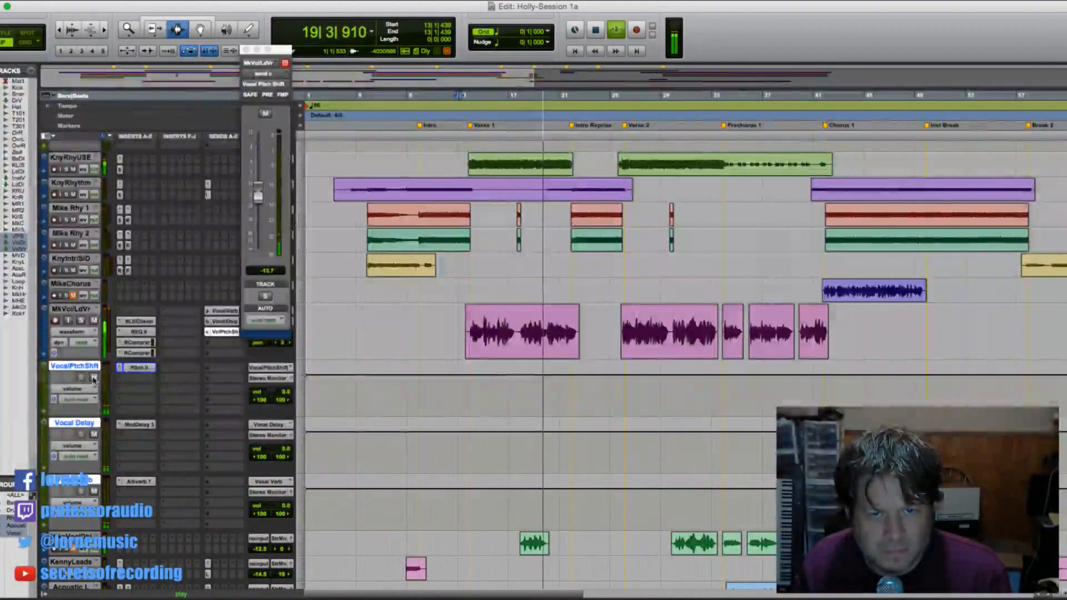
{"action": "left_click", "coordinate": [94, 378]}
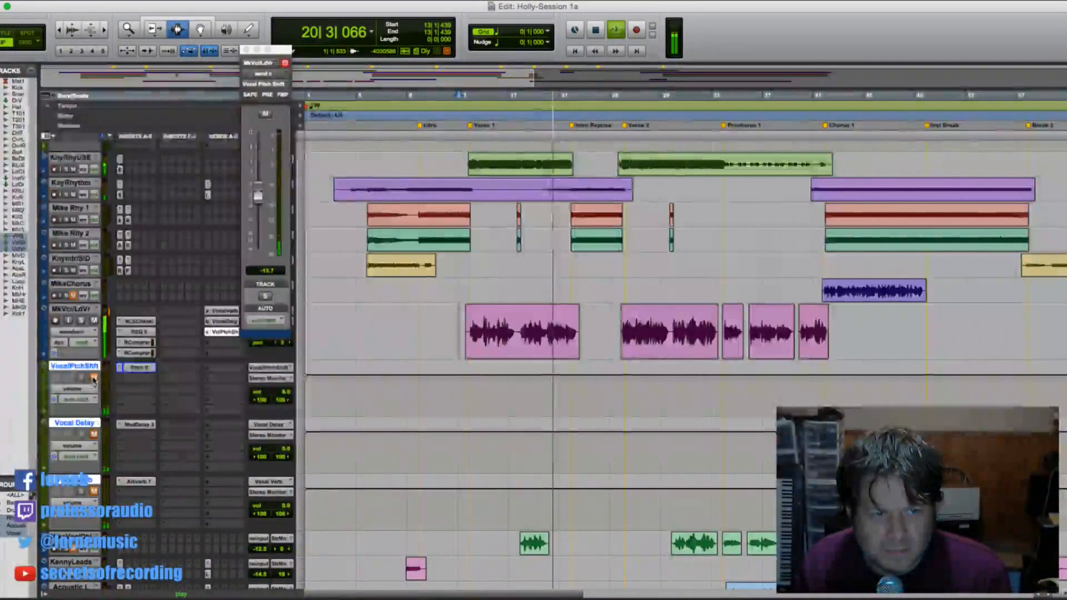
{"action": "left_click", "coordinate": [94, 378]}
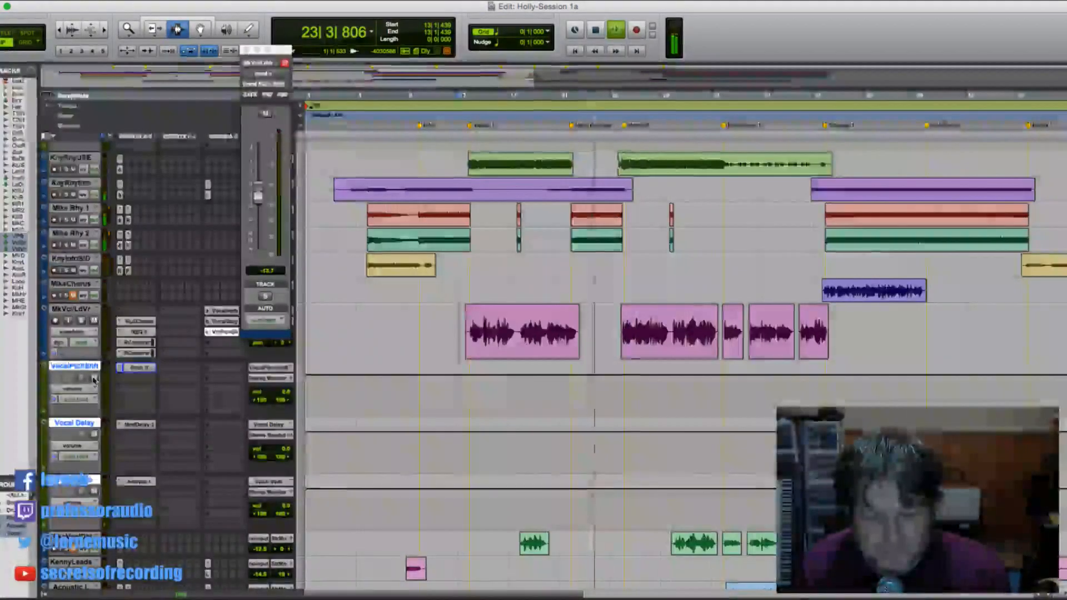
{"action": "key", "text": "space"}
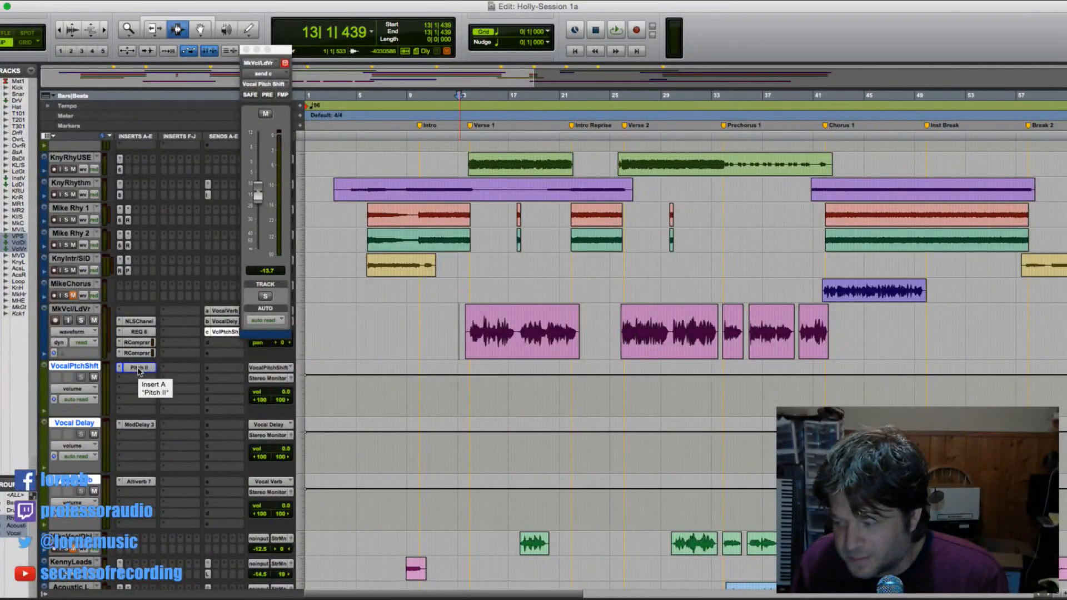
- Review the Pitch II settings on the Vocal Pitch Shift track, then replay Verse 1 and toggle the effects group's mute
{"action": "left_click", "coordinate": [139, 368]}
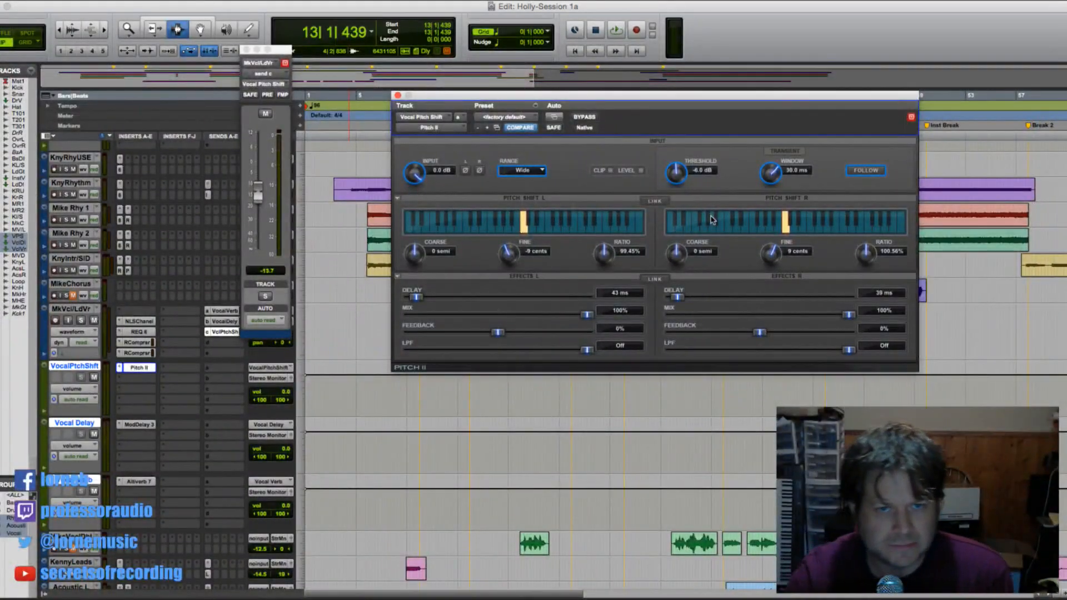
{"action": "key", "text": "space"}
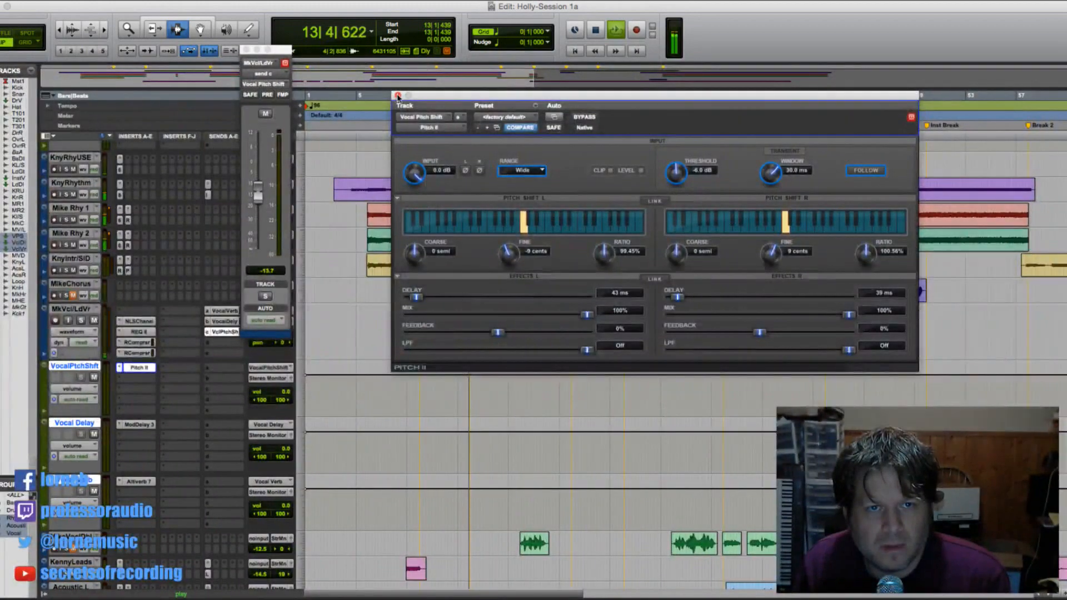
{"action": "left_click", "coordinate": [397, 96]}
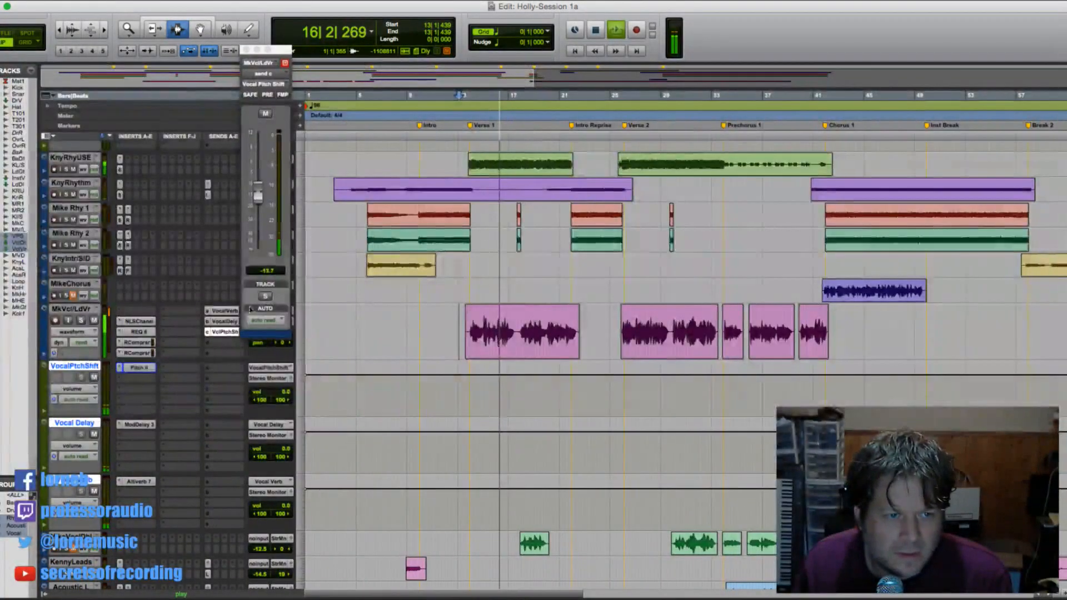
{"action": "left_click", "coordinate": [94, 378]}
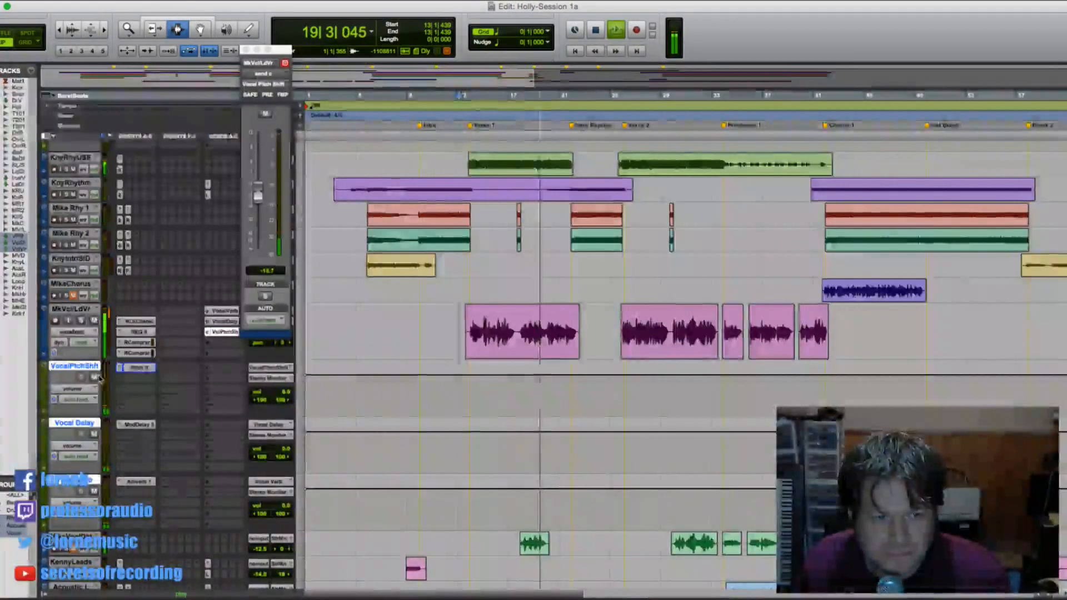
- Move the MikeVoclDbl track directly below MkVcl/LdVr and close the Vocal Pitch Shift send window
{"action": "scroll", "coordinate": [501, 394], "scroll_direction": "down", "scroll_amount": 1}
{"action": "scroll", "coordinate": [500, 394], "scroll_direction": "down", "scroll_amount": 5}
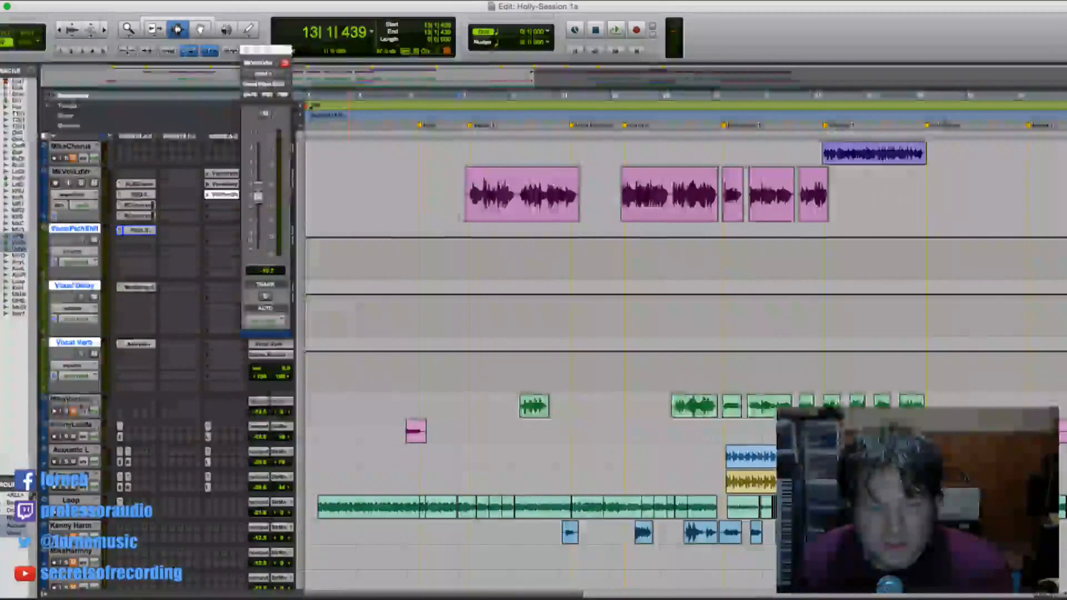
{"action": "left_click_drag", "start_coordinate": [73, 400], "coordinate": [328, 247]}
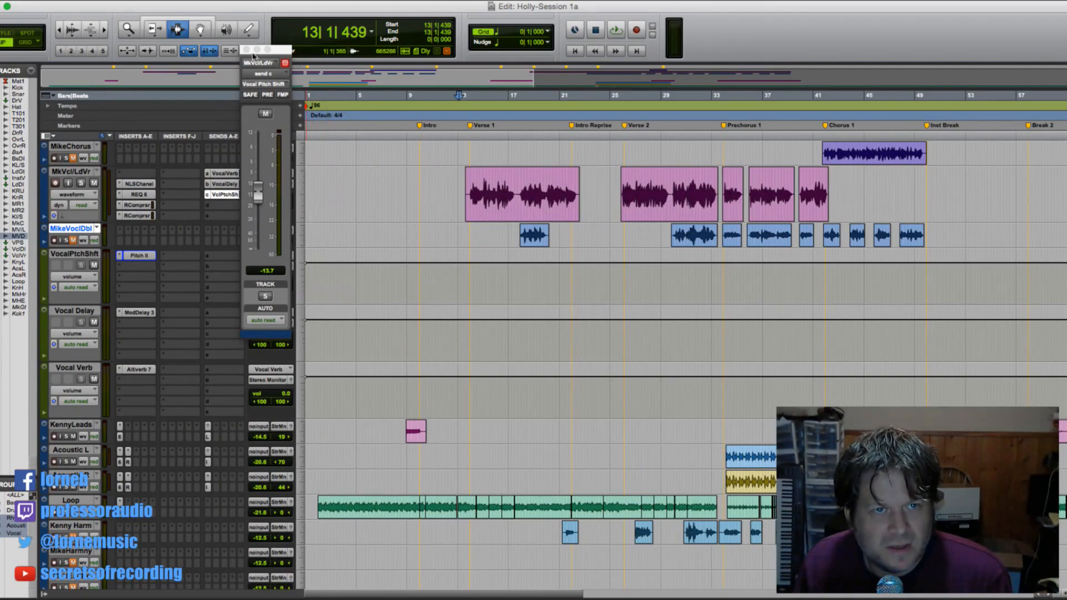
{"action": "left_click", "coordinate": [247, 50]}
{"action": "scroll", "coordinate": [431, 246], "scroll_direction": "up", "scroll_amount": 4}
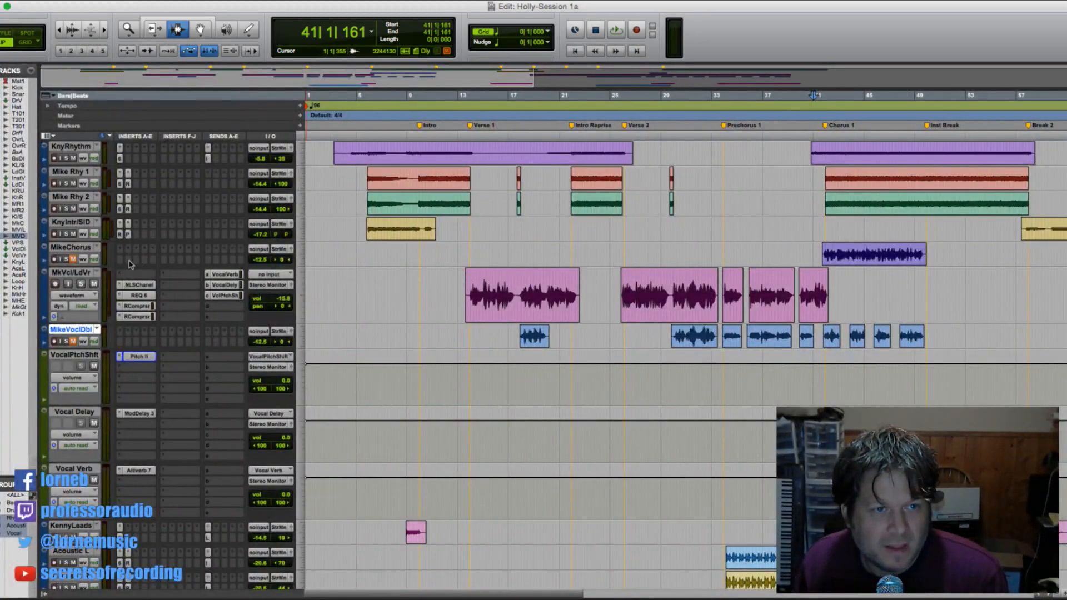
- Unmute the MikeChorus track, set its volume to -15.8 to match the lead vocal, and enlarge the track's height
{"action": "left_click", "coordinate": [261, 260]}
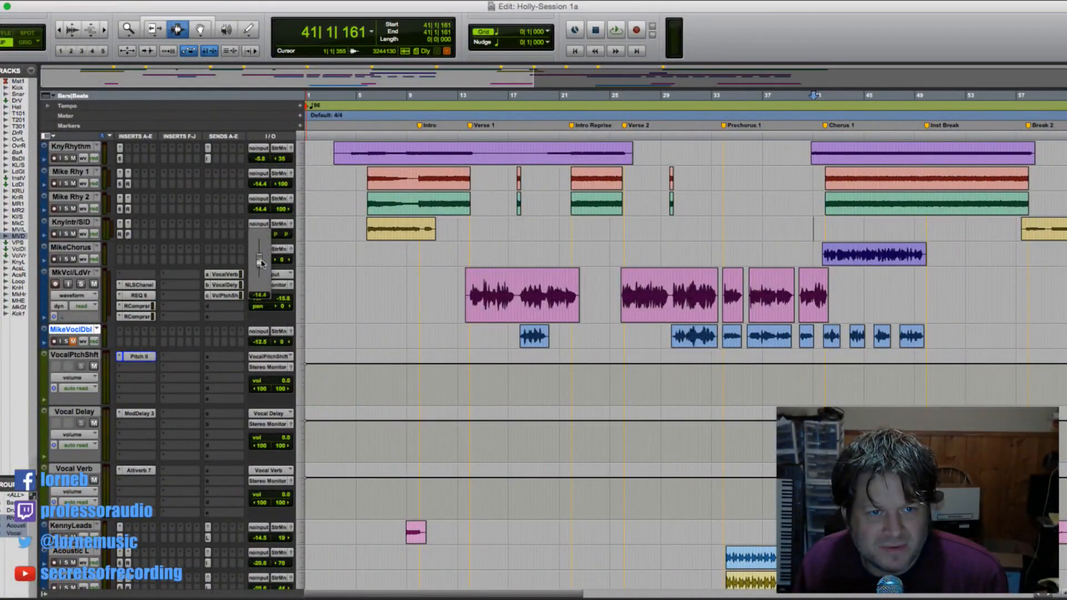
{"action": "left_click_drag", "start_coordinate": [260, 260], "coordinate": [262, 263]}
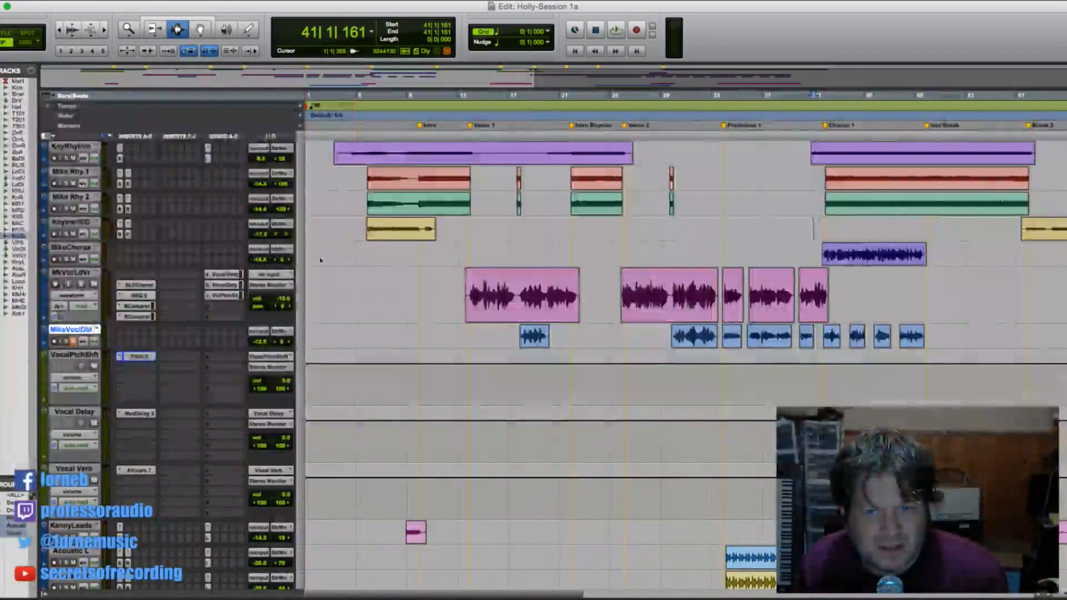
{"action": "left_click", "coordinate": [841, 255]}
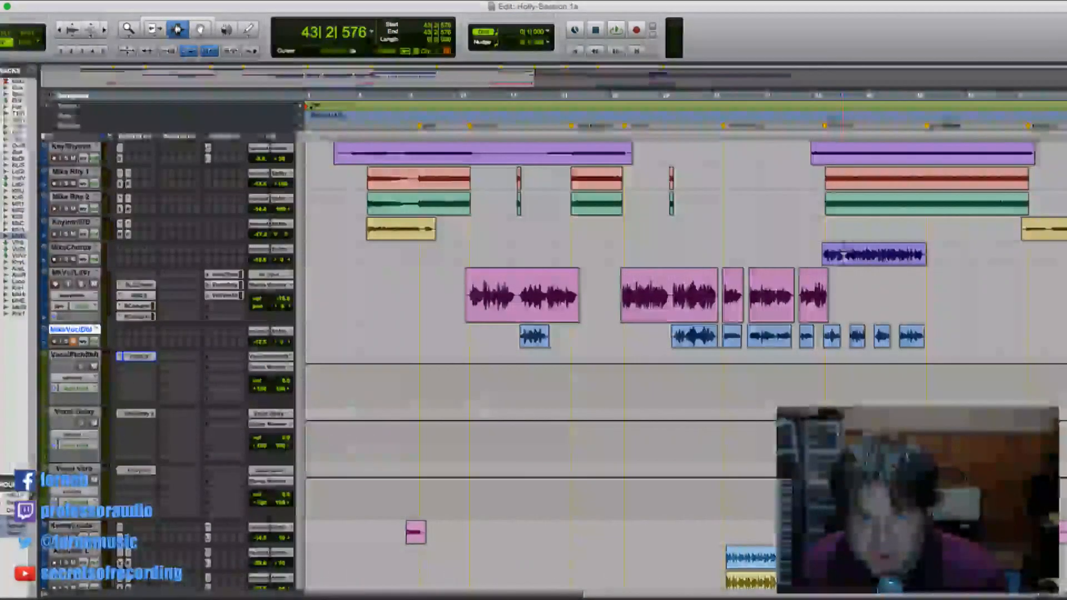
{"action": "left_click", "coordinate": [304, 254]}
{"action": "left_click", "coordinate": [322, 280]}
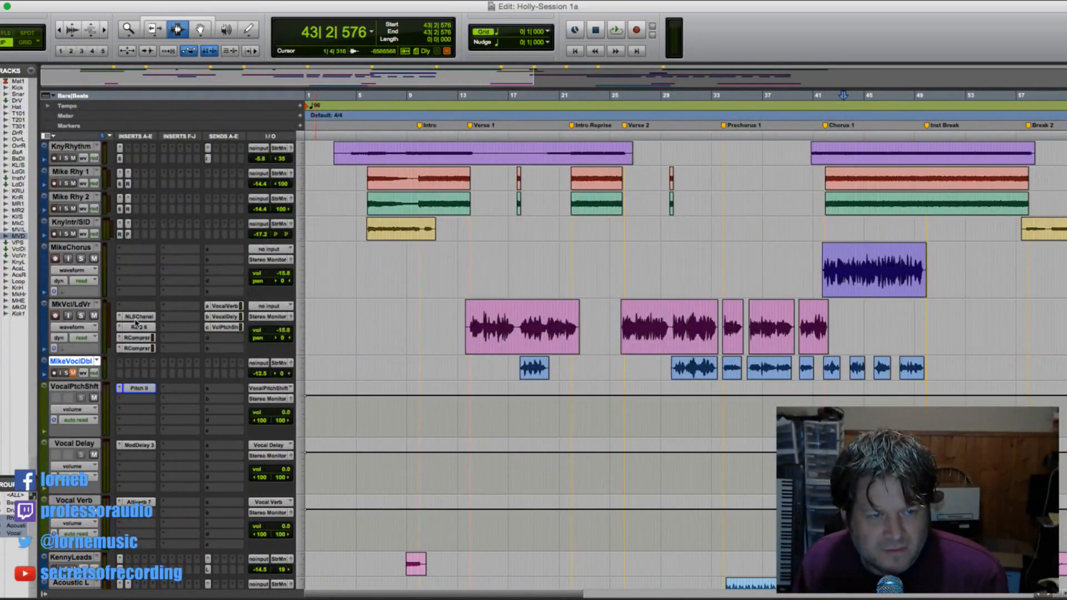
- Copy the NLS Channel, REQ 6 and both RCompressor inserts from MkVcl/LdVr to MikeChorus, and close the plug-in window
{"action": "left_click_drag", "start_coordinate": [134, 317], "coordinate": [129, 271]}
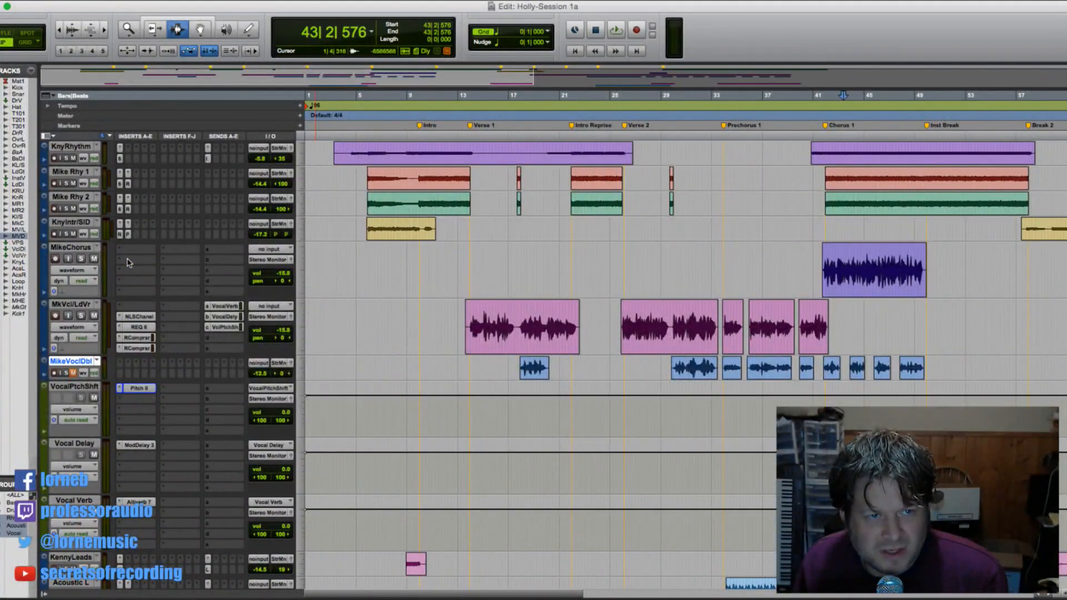
{"action": "left_click", "coordinate": [134, 260]}
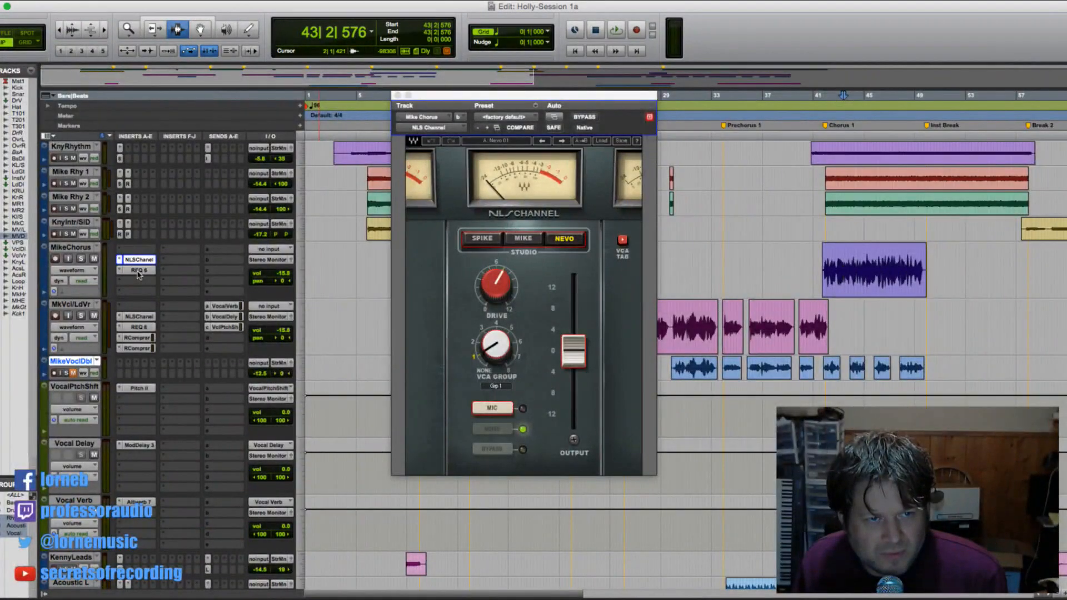
{"action": "left_click_drag", "start_coordinate": [138, 329], "coordinate": [138, 275]}
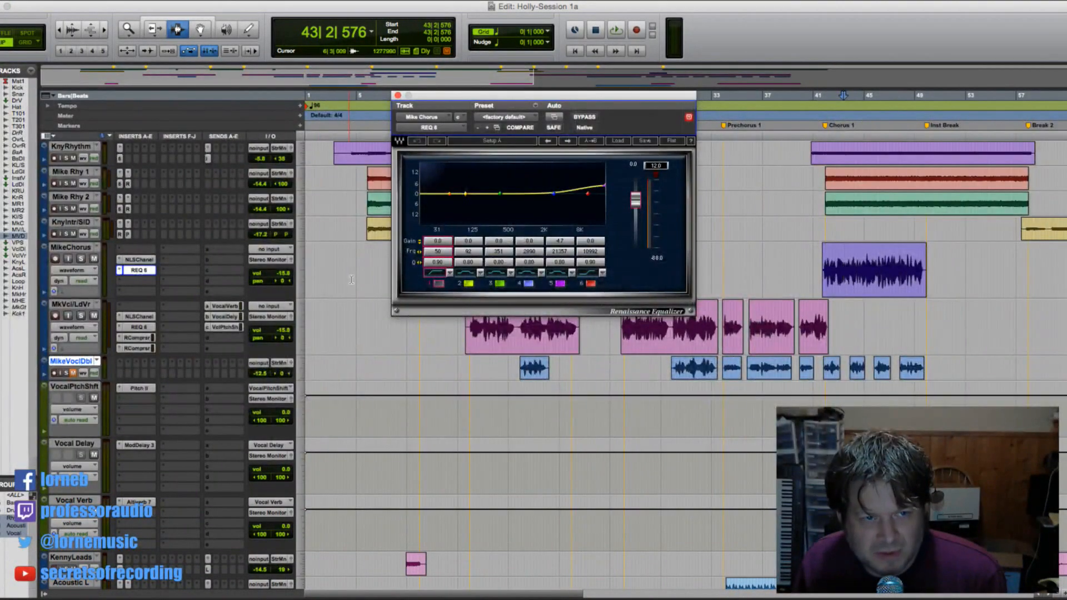
{"action": "left_click_drag", "start_coordinate": [148, 341], "coordinate": [149, 297]}
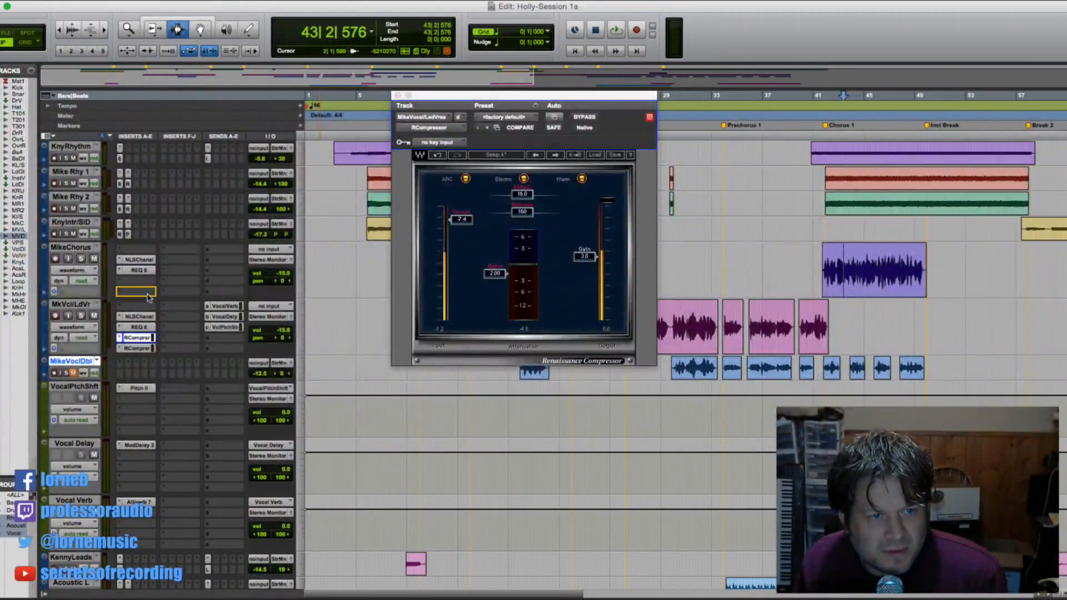
{"action": "left_click_drag", "start_coordinate": [143, 351], "coordinate": [146, 296]}
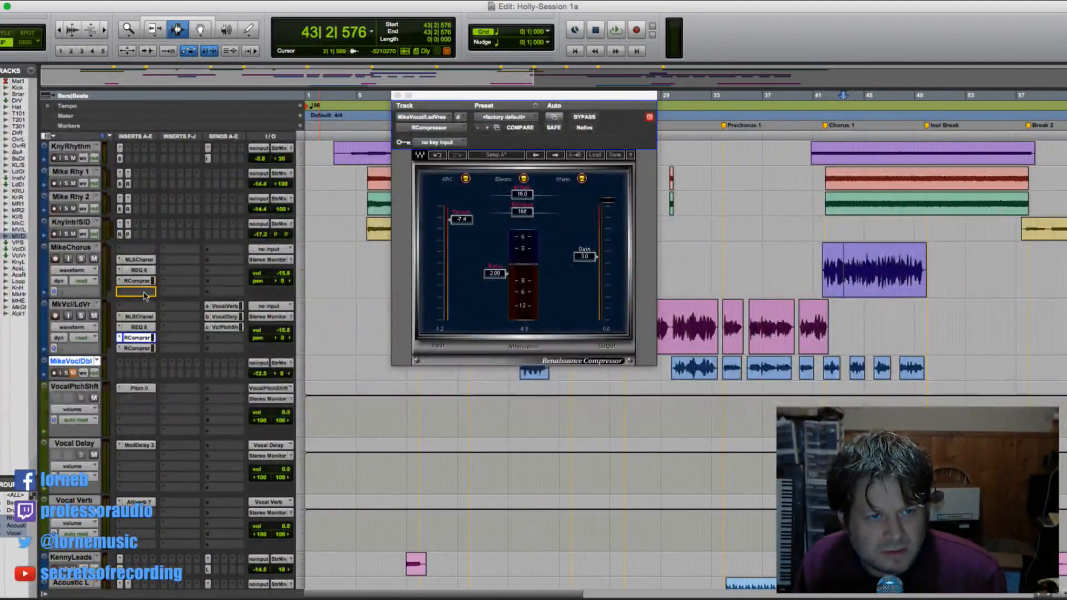
{"action": "left_click", "coordinate": [397, 95]}
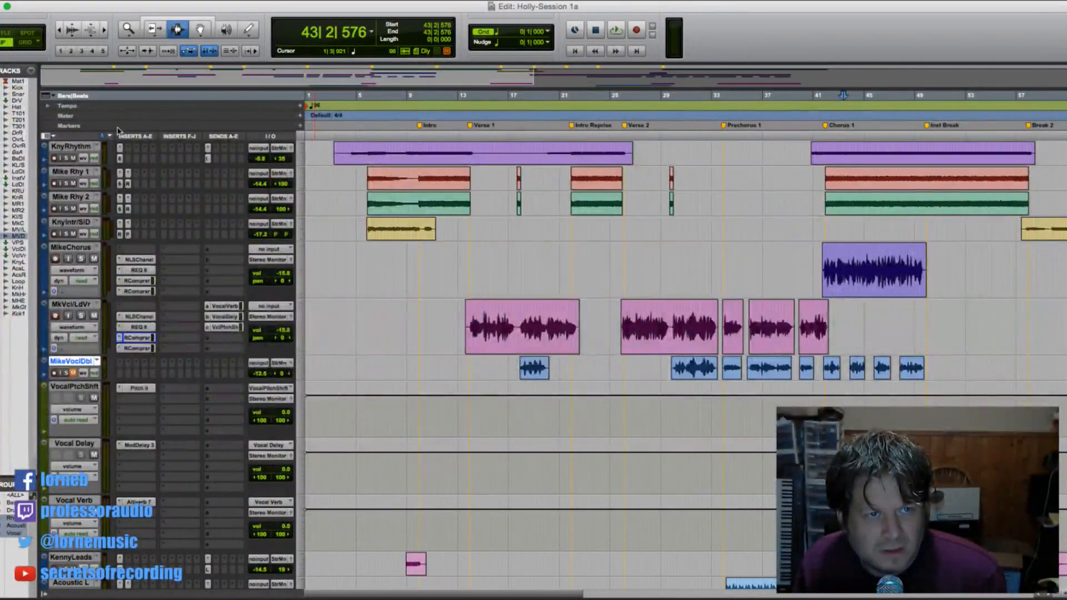
- Hide the Inserts F-J column and play the Chorus 1 vocal on the MikeChorus track
{"action": "left_click", "coordinate": [53, 139]}
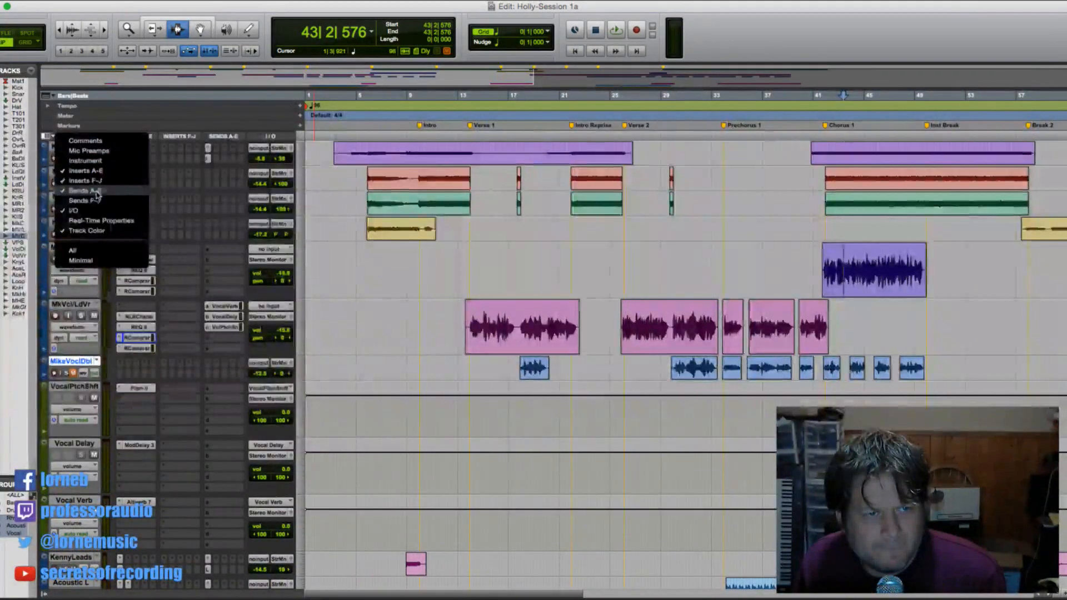
{"action": "left_click", "coordinate": [84, 181]}
{"action": "key", "text": "space"}
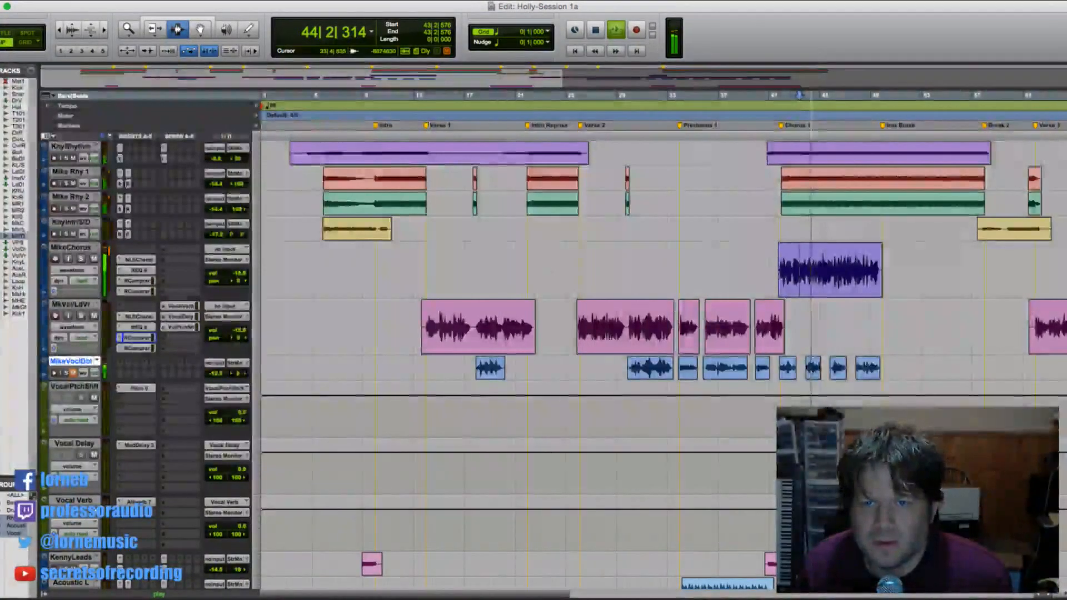
{"action": "left_click", "coordinate": [774, 256]}
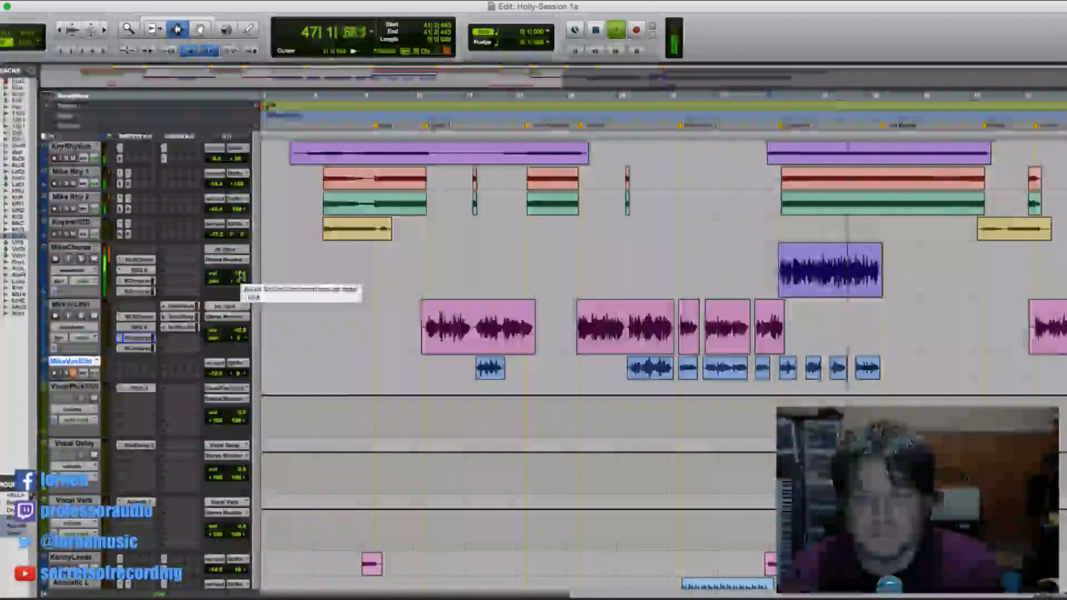
{"action": "key", "text": "space"}
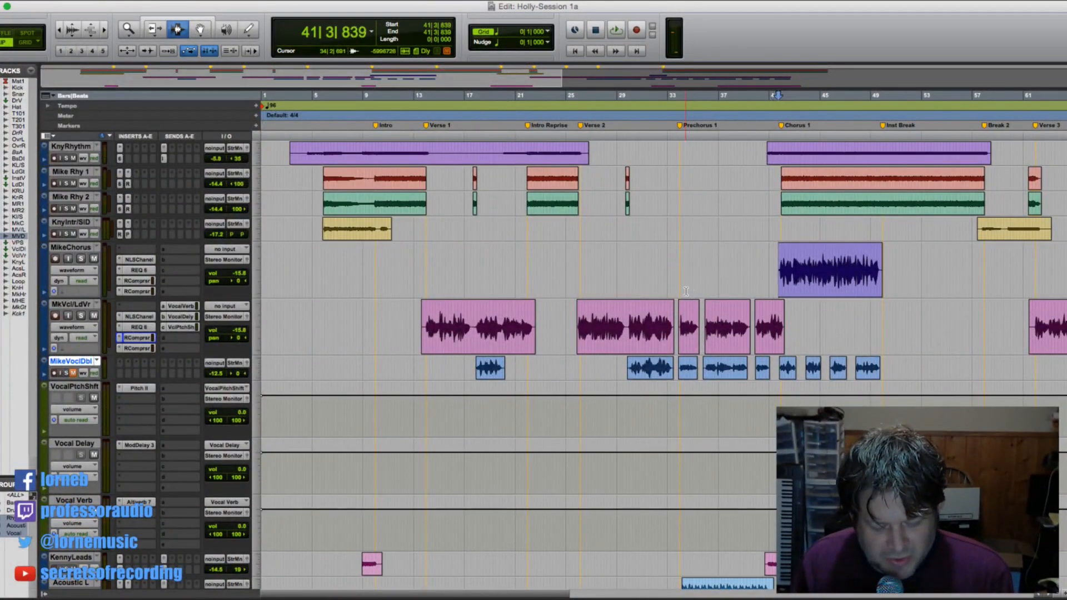
- Trim the MikeChorus clip's start and the overlapping MkVcl/LdVr clip's end at Chorus 1, and play the transition
{"action": "key", "text": "super+bracketright"}
{"action": "key", "text": "super+bracketright"}
{"action": "key", "text": "super+bracketright"}
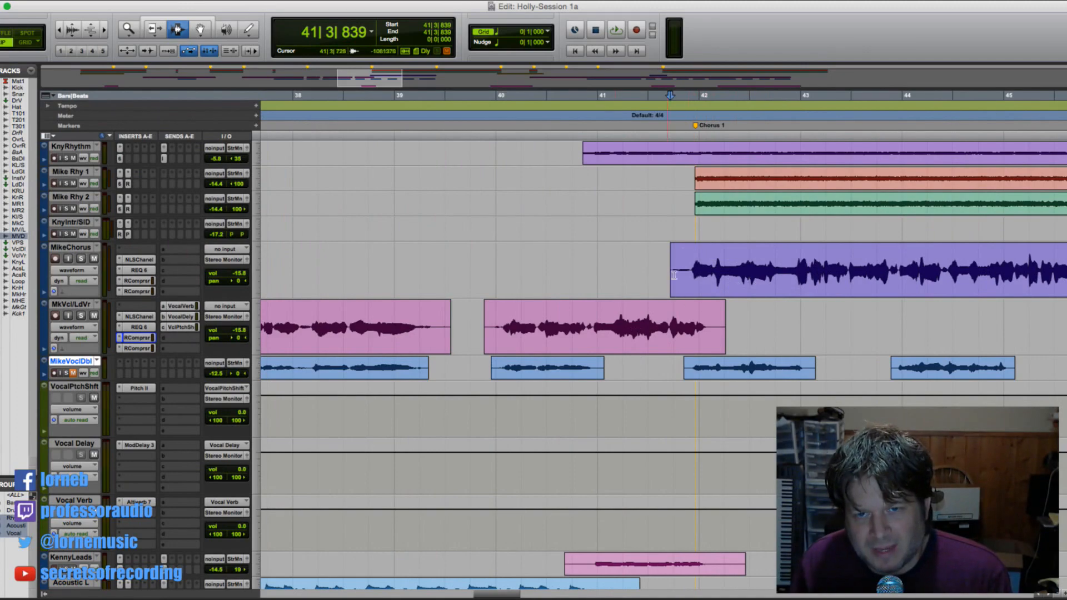
{"action": "left_click", "coordinate": [689, 284]}
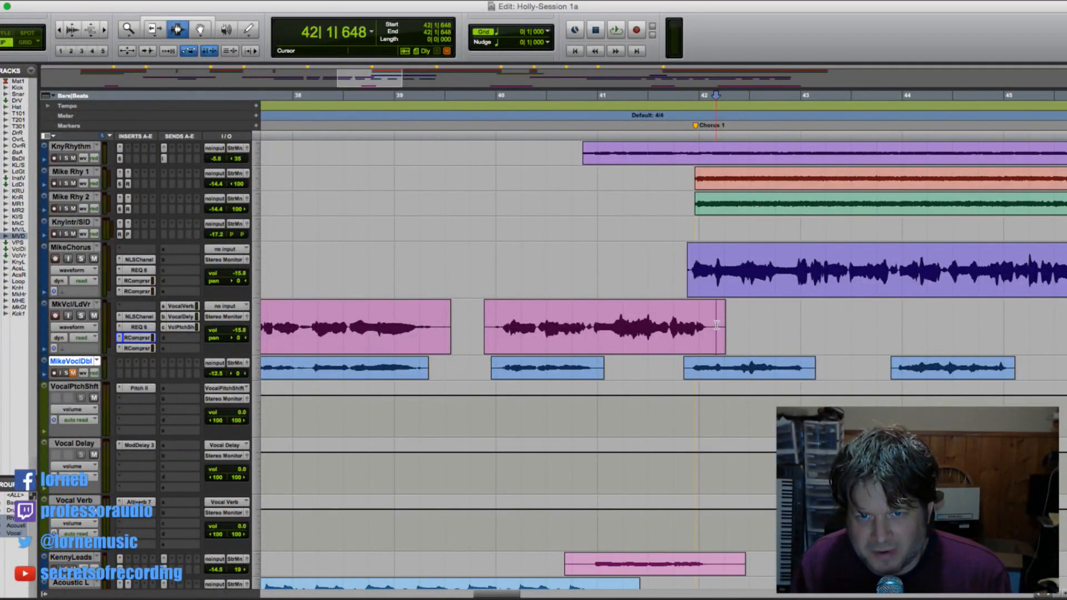
{"action": "left_click", "coordinate": [717, 325]}
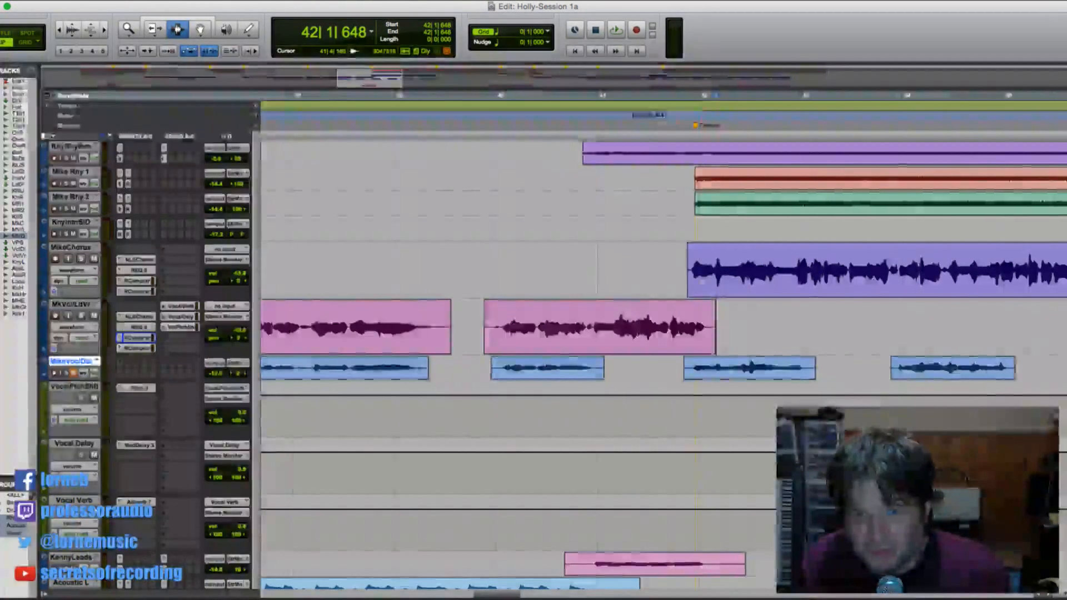
{"action": "left_click", "coordinate": [474, 278]}
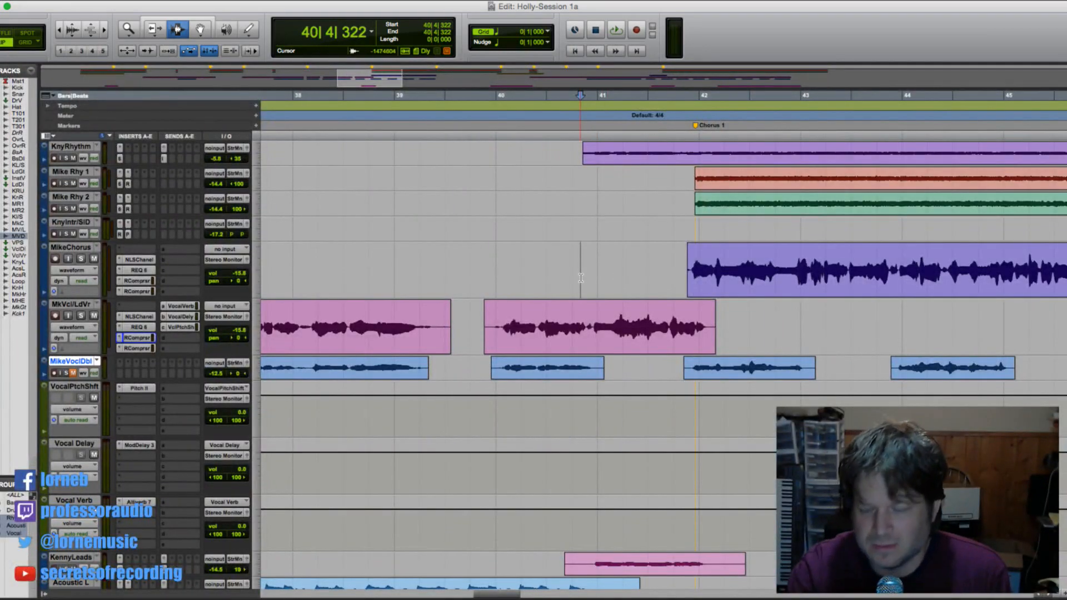
{"action": "key", "text": "space"}
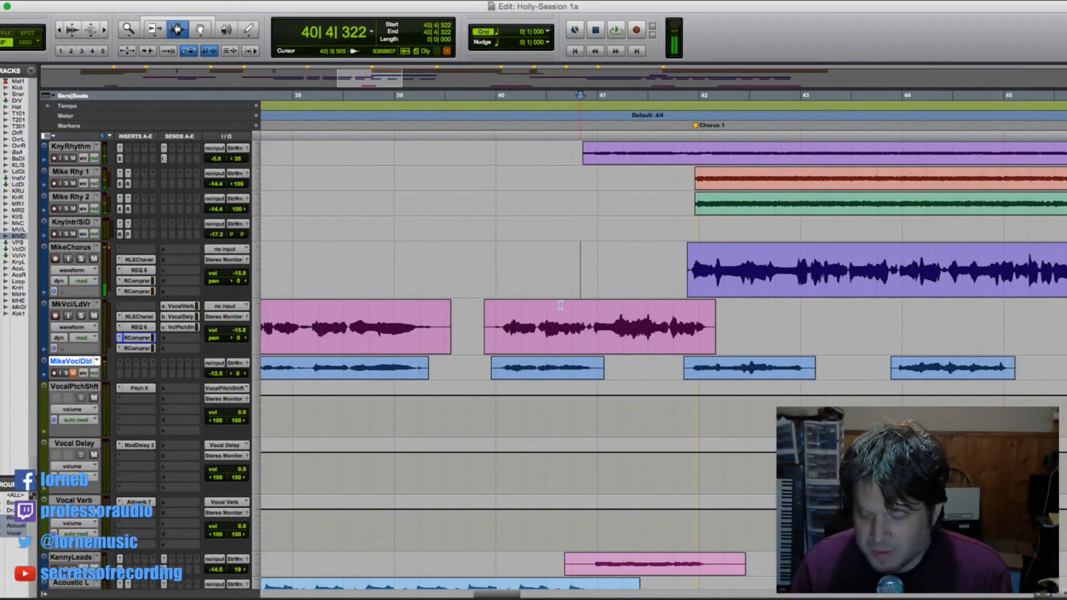
- Enlarge the MikeVoclDbl track and place the playback cursor at 17|4|531, just before its first clip in Verse 1
{"action": "key", "text": "super+bracketleft"}
{"action": "key", "text": "super+bracketleft"}
{"action": "key", "text": "super+bracketleft"}
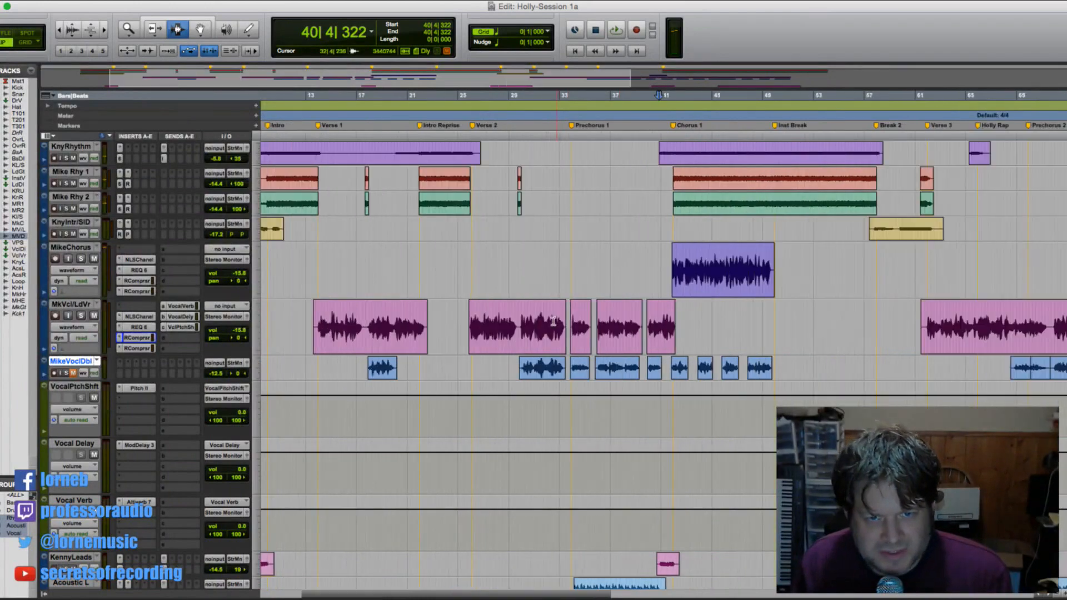
{"action": "left_click", "coordinate": [365, 354]}
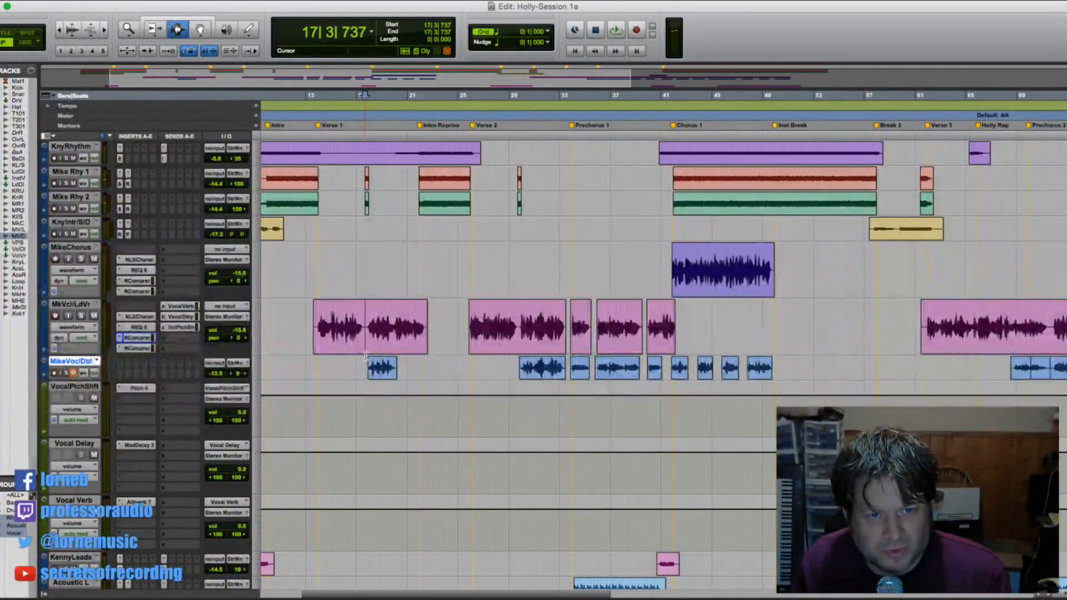
{"action": "left_click", "coordinate": [260, 373]}
{"action": "left_click", "coordinate": [278, 397]}
{"action": "key", "text": "super+bracketright"}
{"action": "key", "text": "super+bracketright"}
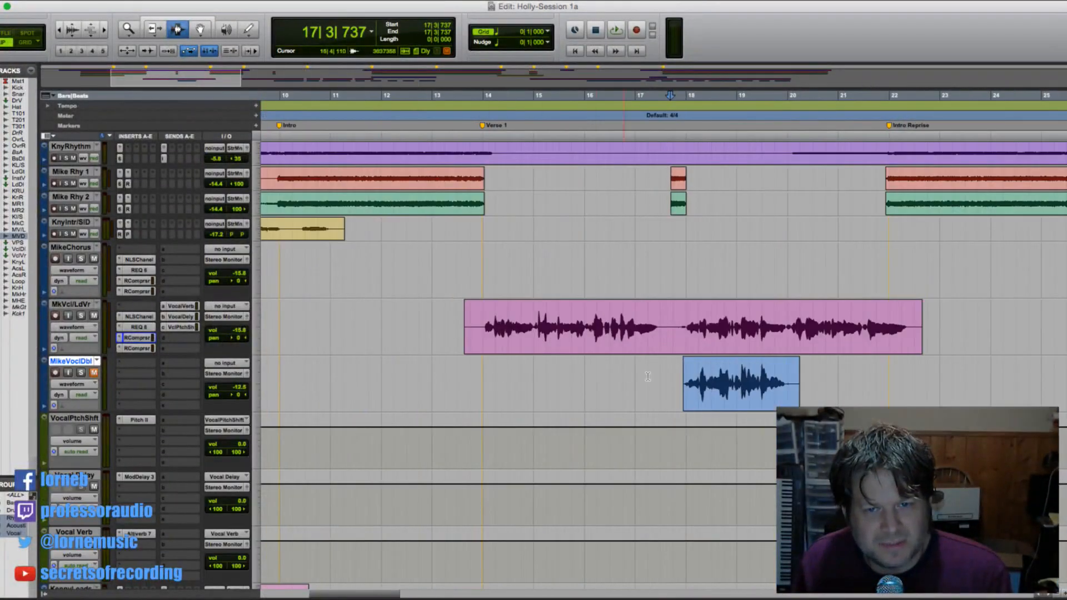
{"action": "left_click", "coordinate": [680, 350]}
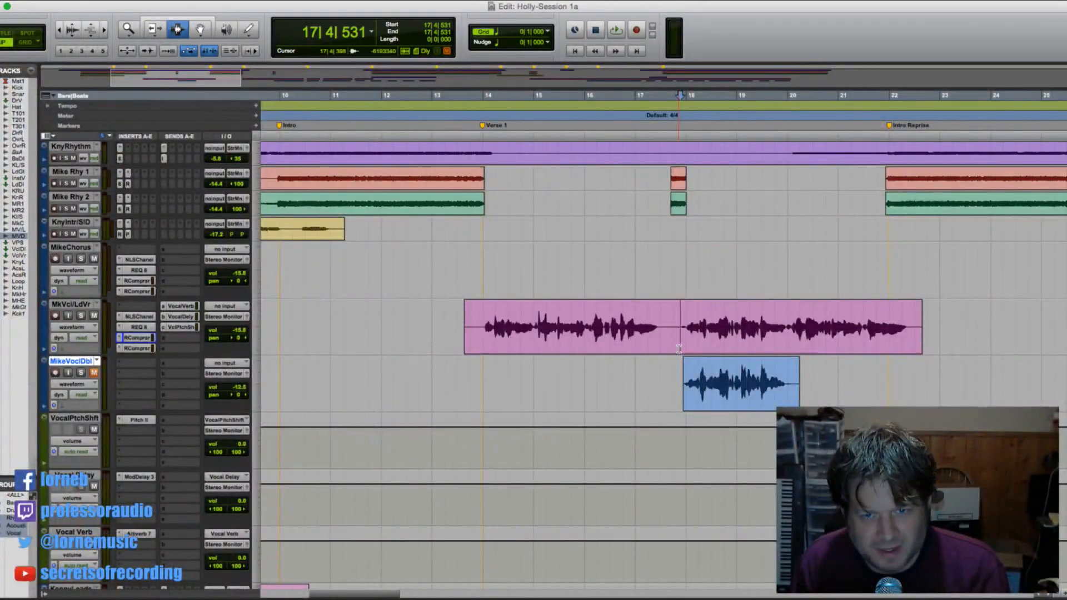
- Unmute the MikeVoclDbl track and play the doubled passage in Verse 1 against the lead vocal
{"action": "left_click", "coordinate": [94, 374]}
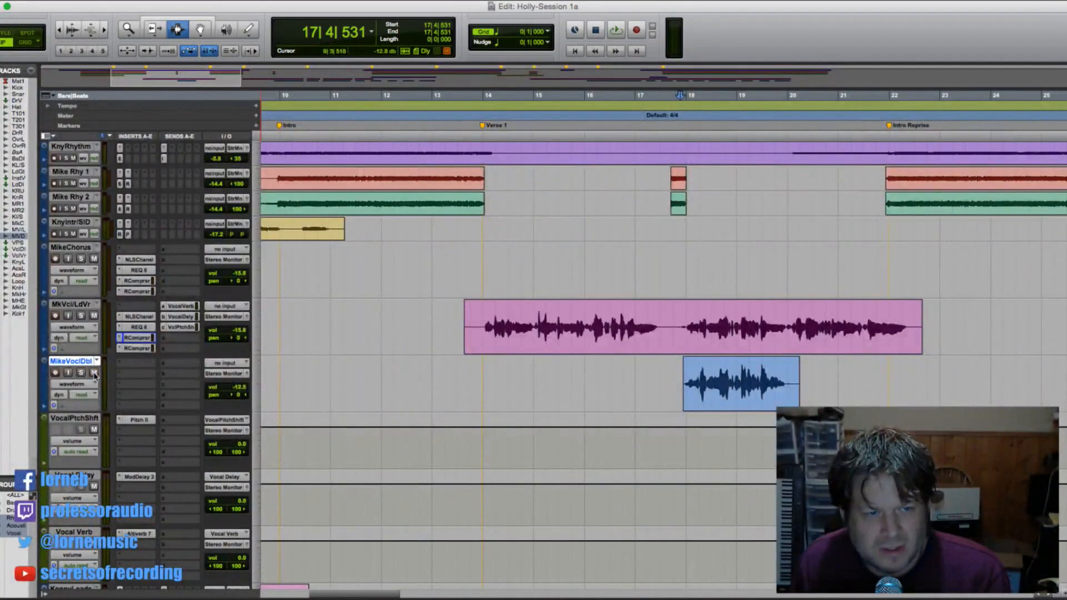
{"action": "key", "text": "super+e"}
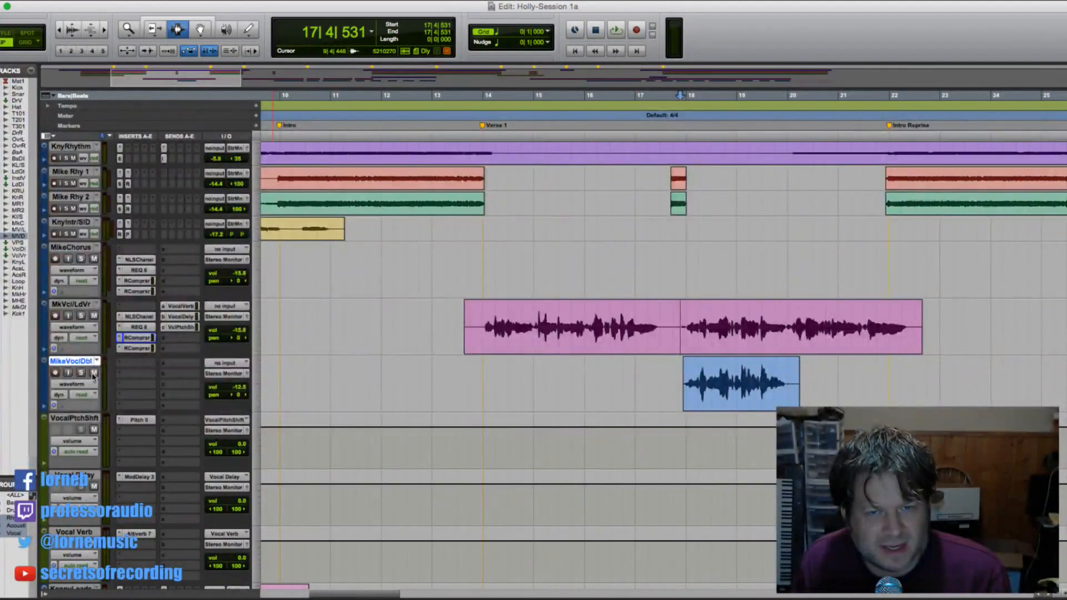
{"action": "key", "text": "space"}
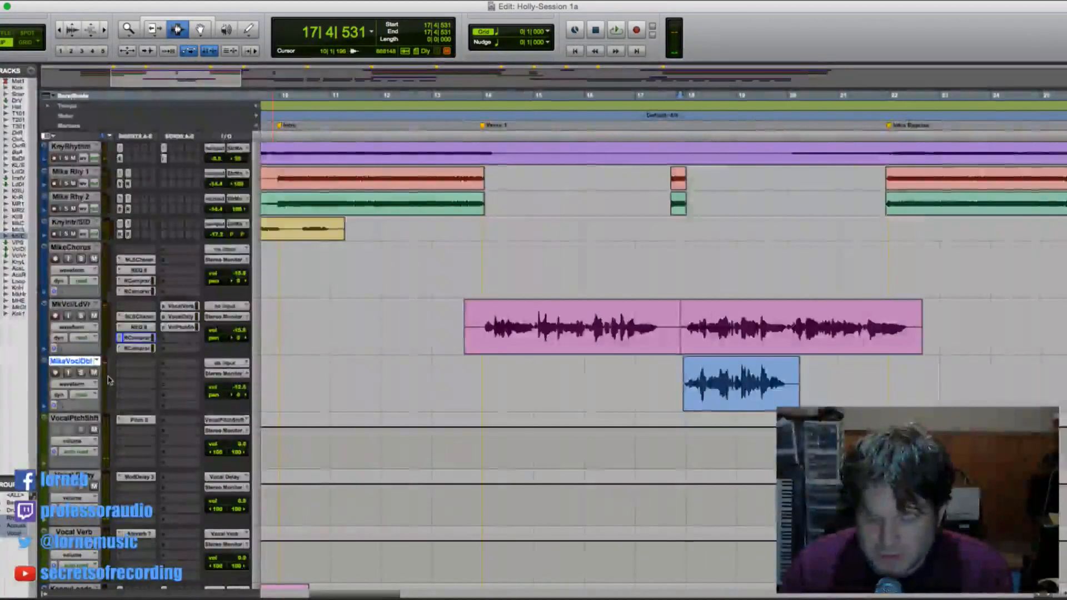
{"action": "key", "text": "space"}
{"action": "key", "text": "space"}
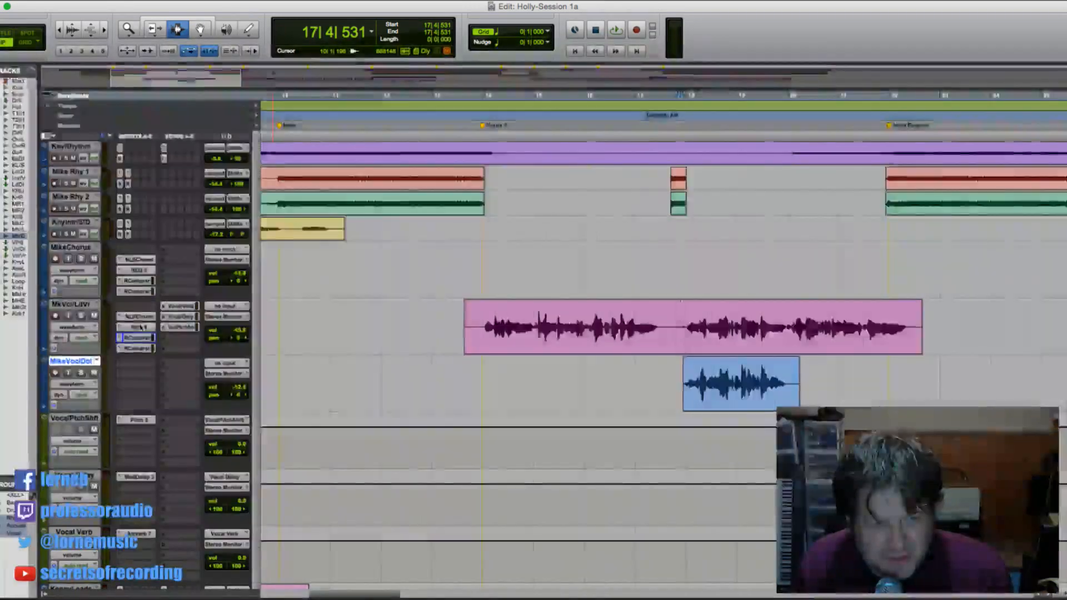
- Copy the REQ 6 and both RCompressor inserts plus the VocalVerb send from MkVcl/LdVr to MikeVoclDbl
{"action": "left_click", "coordinate": [149, 317]}
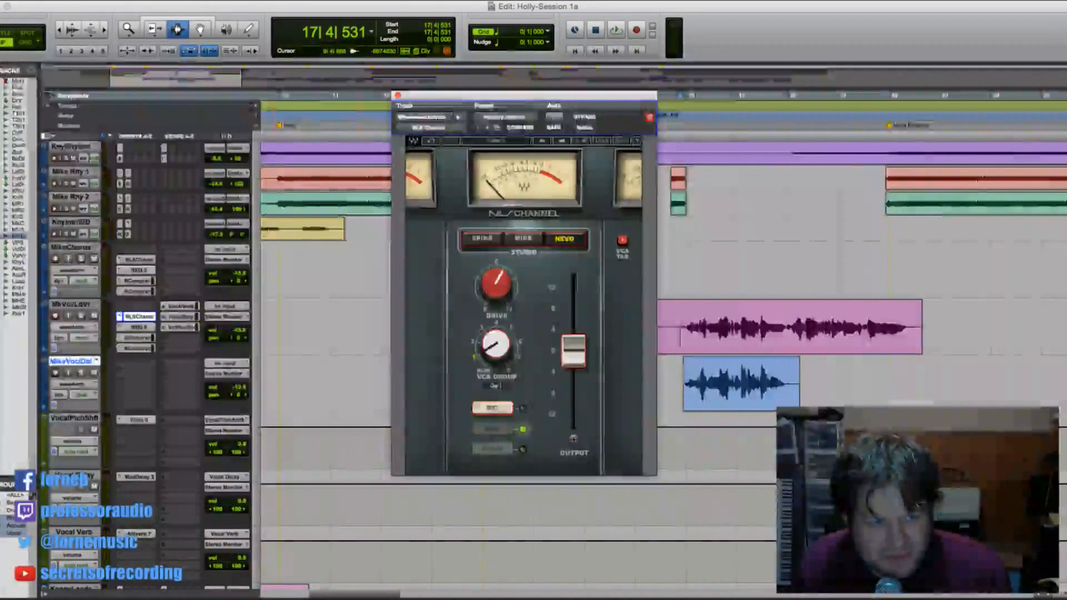
{"action": "left_click", "coordinate": [144, 327]}
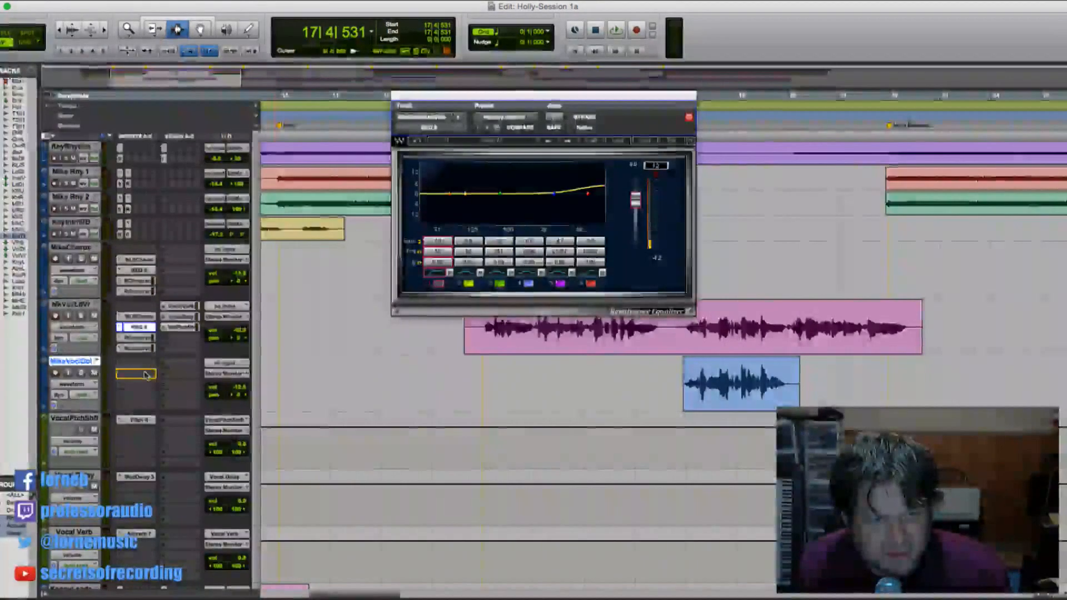
{"action": "left_click_drag", "start_coordinate": [141, 381], "coordinate": [141, 378]}
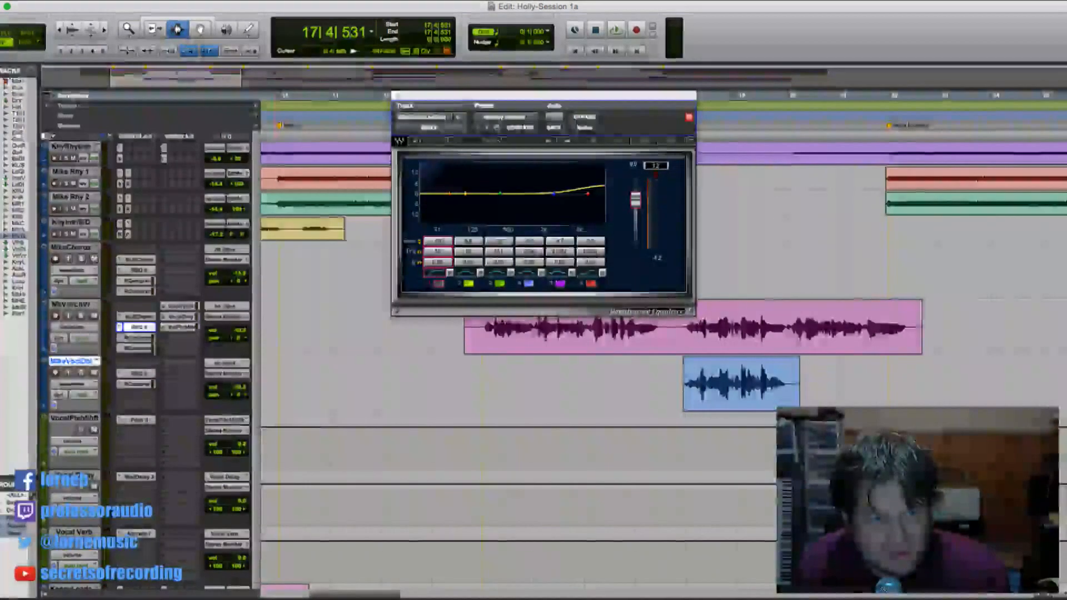
{"action": "left_click_drag", "start_coordinate": [141, 338], "coordinate": [142, 382]}
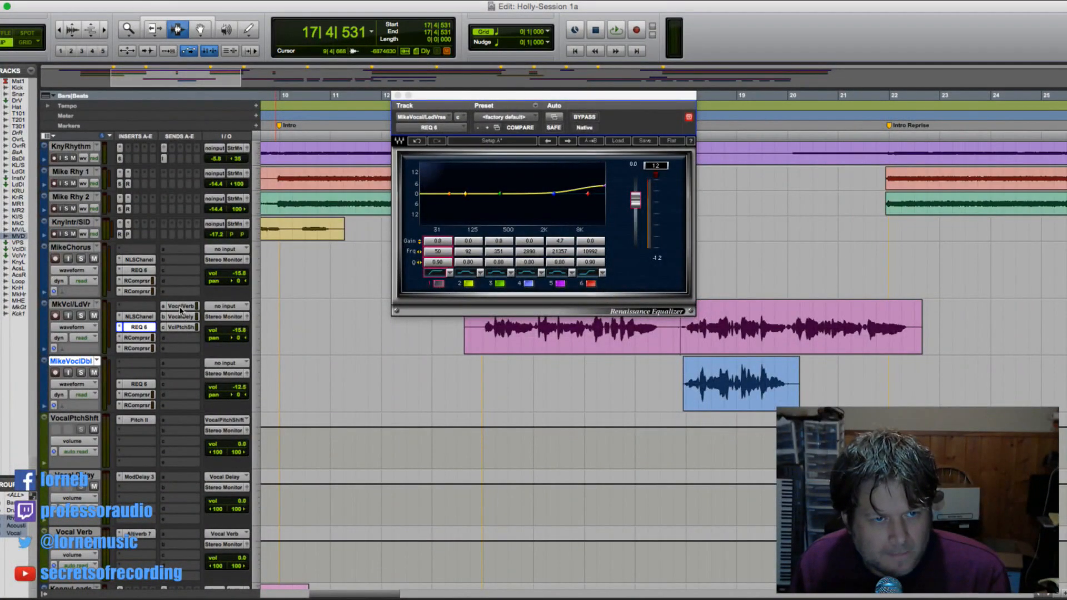
{"action": "left_click_drag", "start_coordinate": [180, 311], "coordinate": [180, 363]}
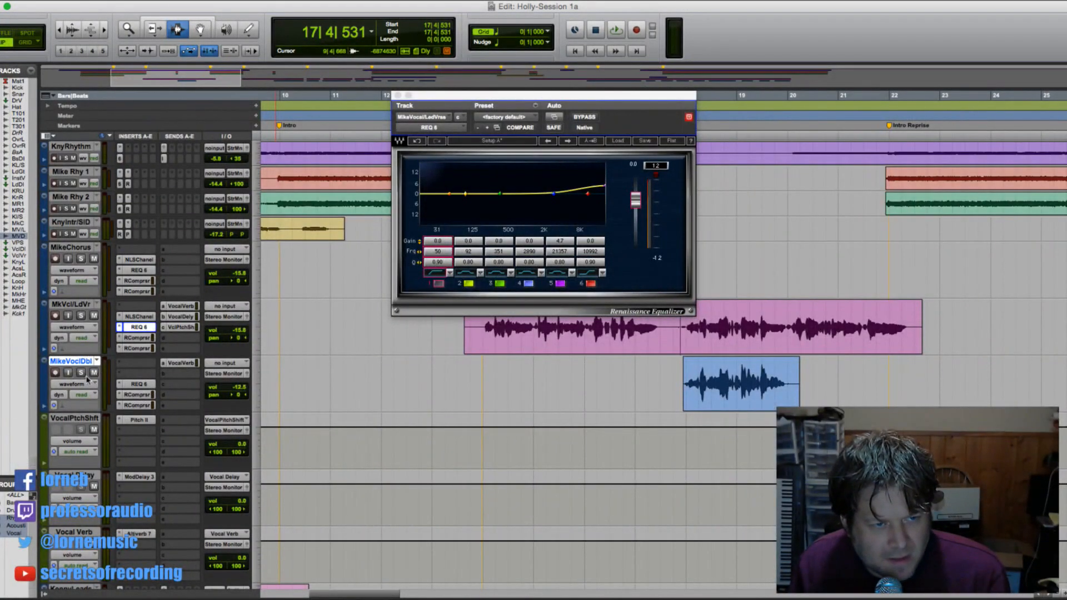
- Open MikeVoclDbl's REQ 6, select 18|1|414 to 19|4|131 in its Verse 1 clip, and solo the track
{"action": "left_click", "coordinate": [137, 384]}
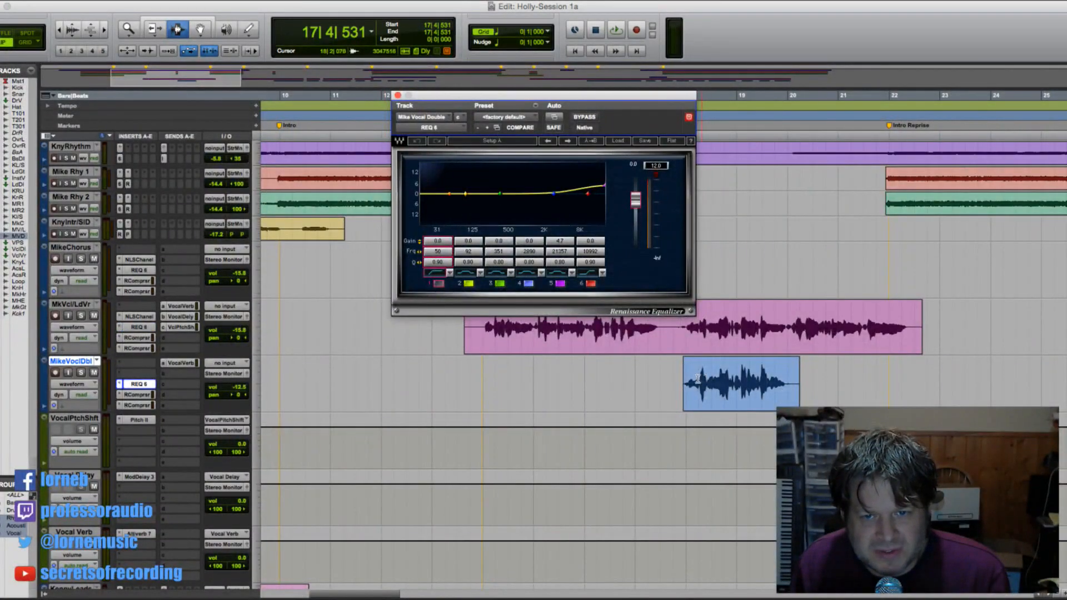
{"action": "left_click_drag", "start_coordinate": [698, 379], "coordinate": [777, 383]}
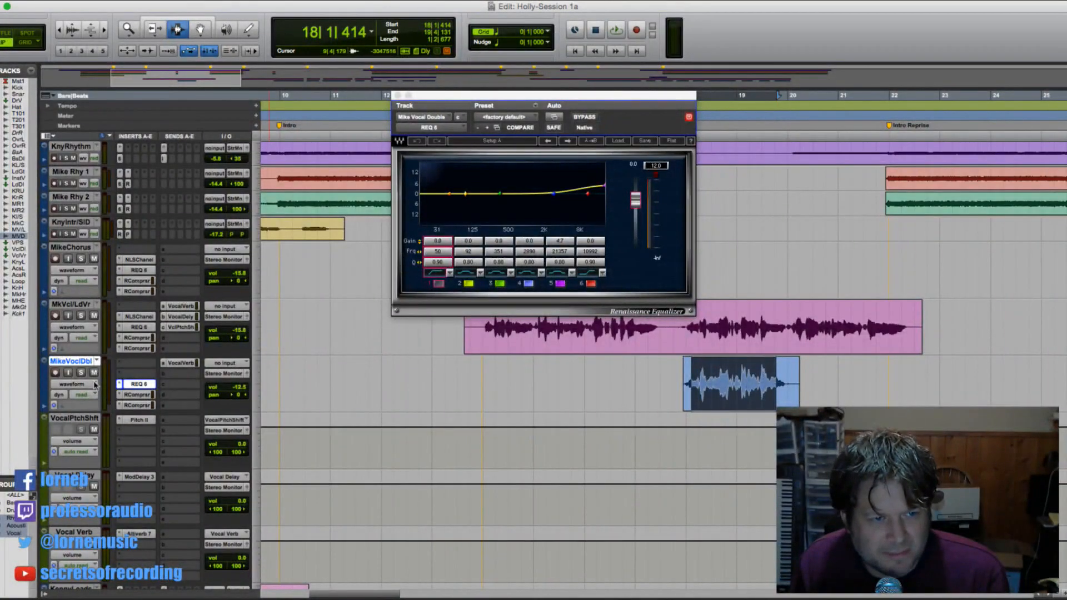
{"action": "left_click", "coordinate": [80, 373]}
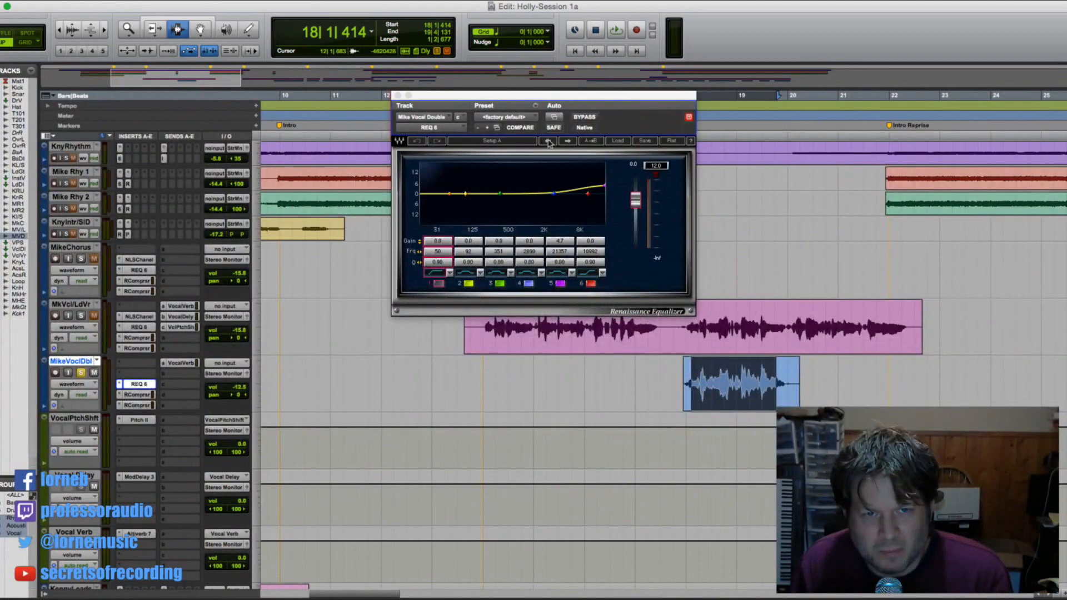
- Boost REQ 6 band 3 during playback, then cut it about 5.8 dB near 281 Hz and lower the high shelf to about 2.8 dB
{"action": "left_click", "coordinate": [501, 197]}
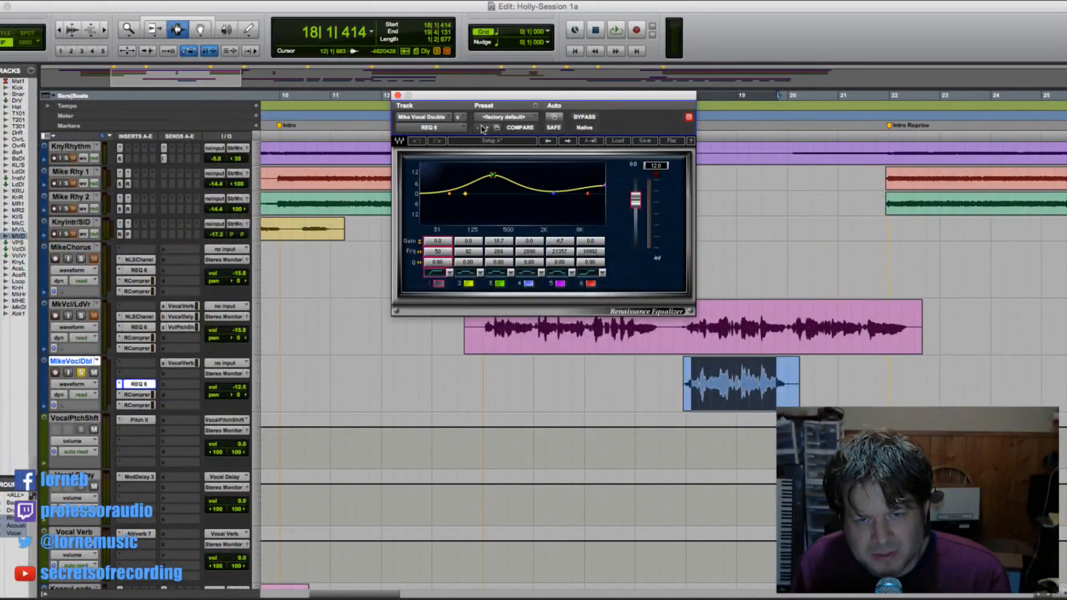
{"action": "key", "text": "space"}
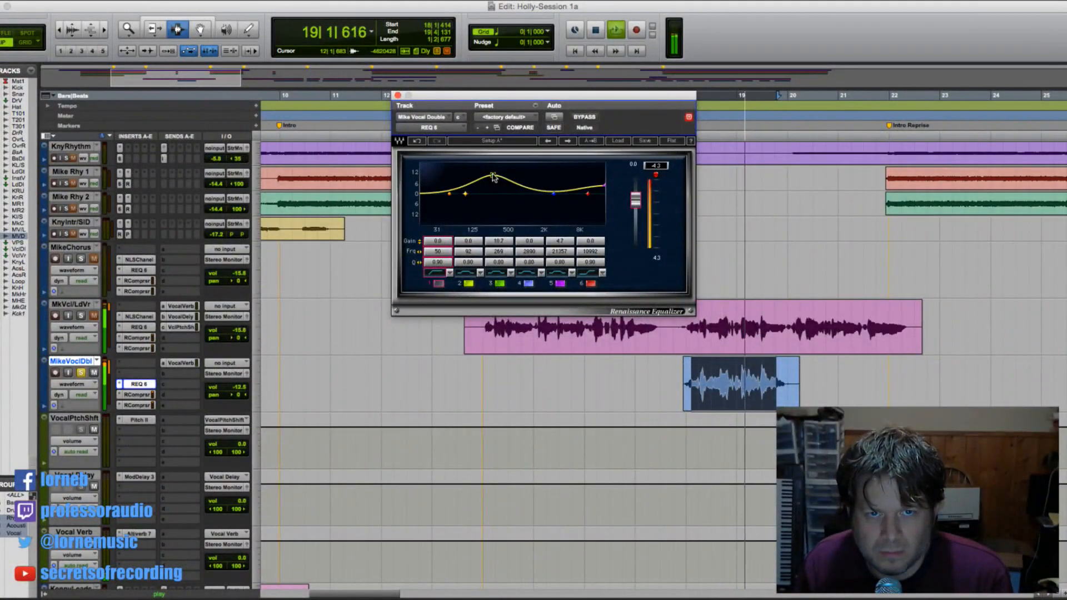
{"action": "left_click_drag", "start_coordinate": [495, 176], "coordinate": [495, 274]}
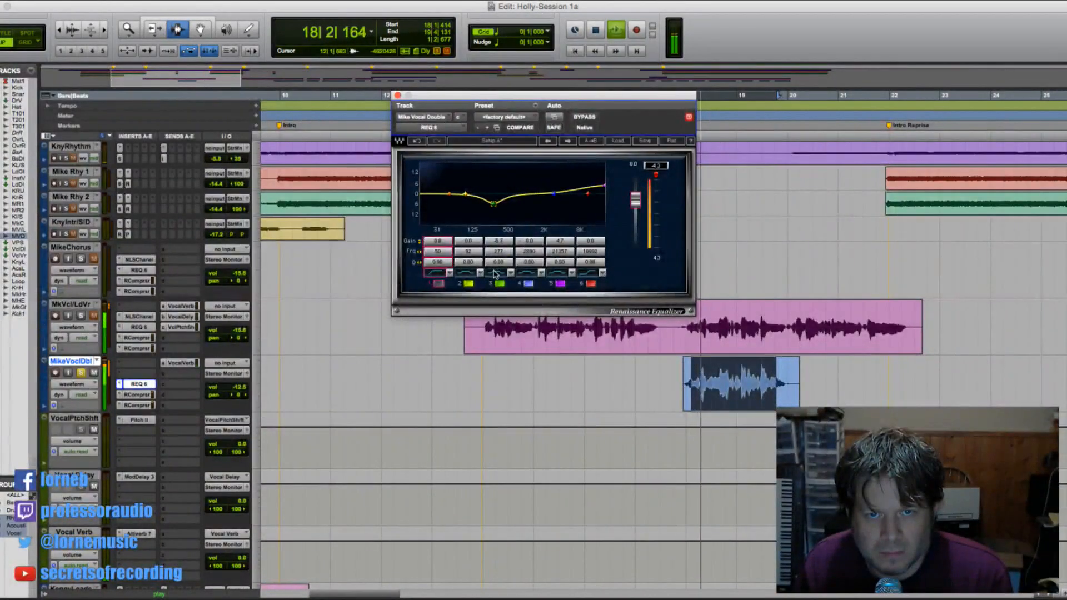
{"action": "left_click_drag", "start_coordinate": [605, 186], "coordinate": [602, 215]}
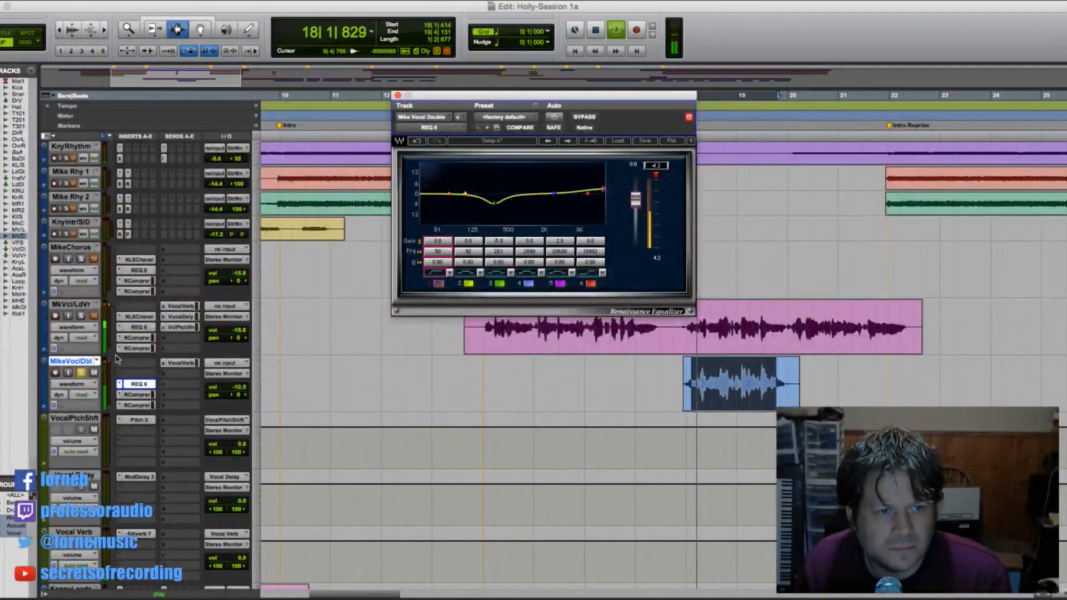
- Unsolo MikeVoclDbl to hear it with the lead vocal, then close the equalizer and stop playback
{"action": "left_click", "coordinate": [81, 373]}
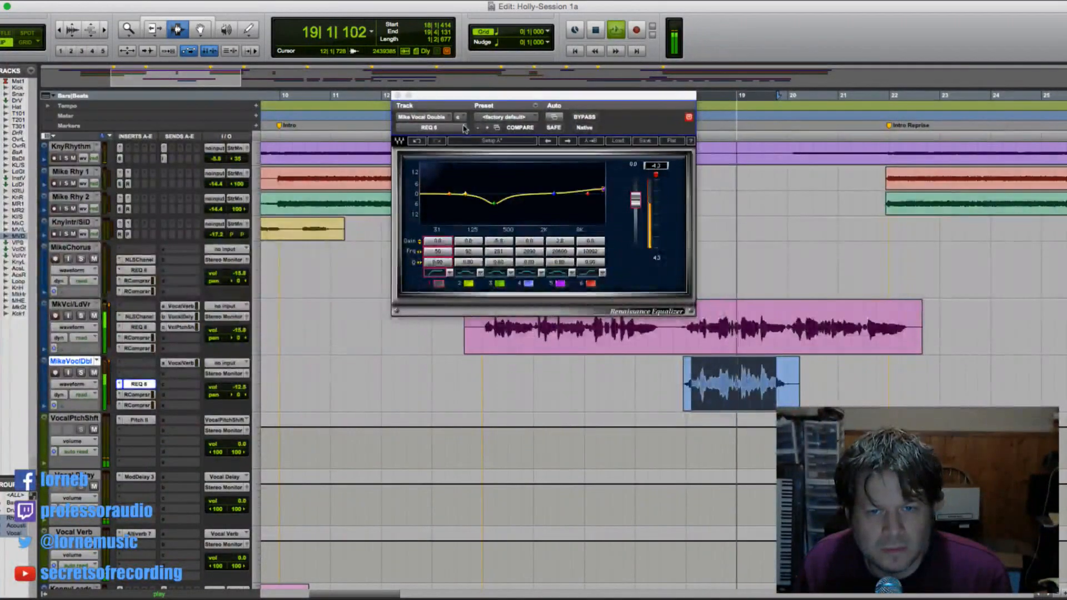
{"action": "left_click", "coordinate": [398, 96]}
{"action": "key", "text": "space"}
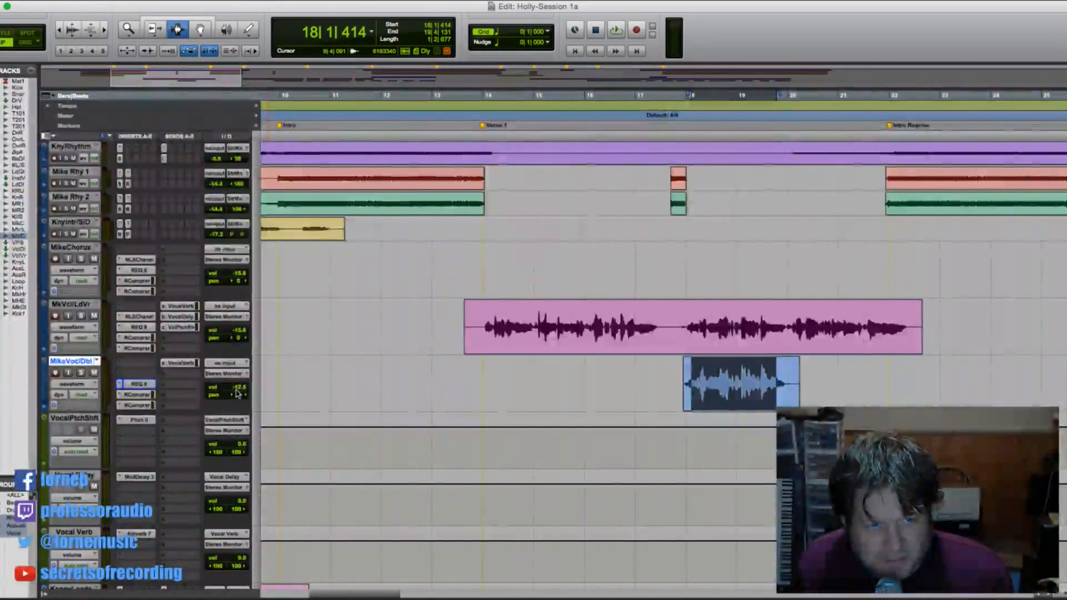
- Lower the MikeVoclDbl volume to -17.8 dB while playing the Verse 1 passage against the lead vocal
{"action": "left_click_drag", "start_coordinate": [239, 394], "coordinate": [240, 393]}
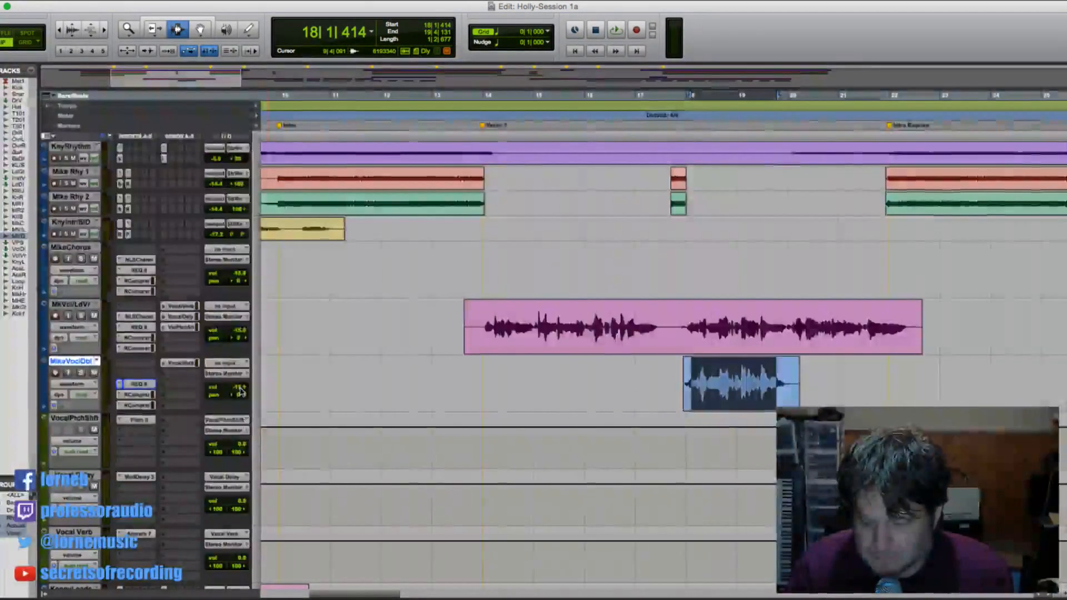
{"action": "key", "text": "space"}
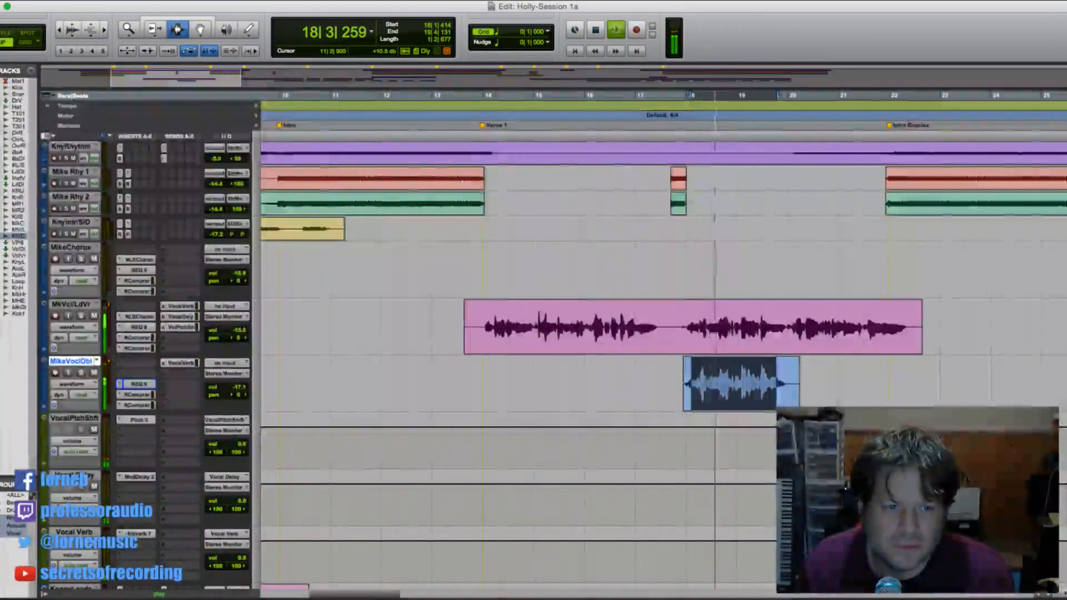
{"action": "left_click", "coordinate": [239, 390]}
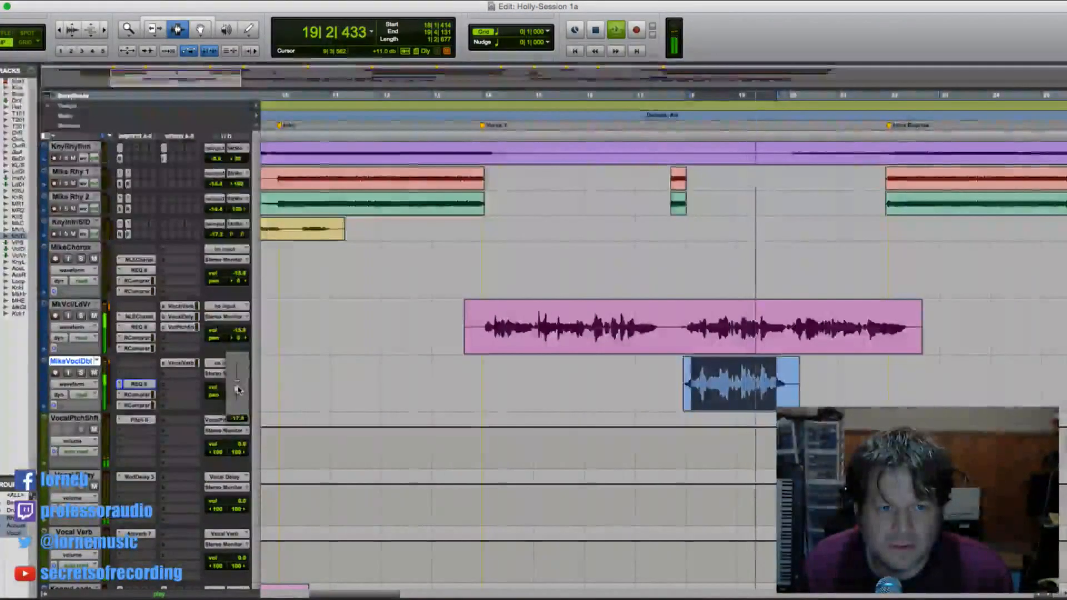
{"action": "key", "text": "space"}
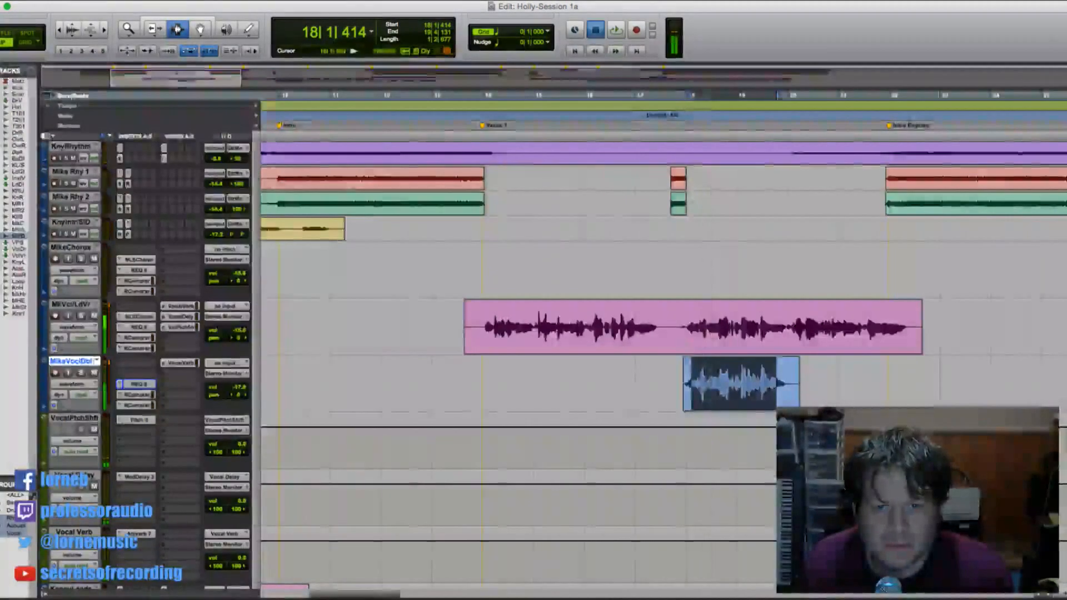
{"action": "left_click", "coordinate": [627, 384]}
{"action": "key", "text": "space"}
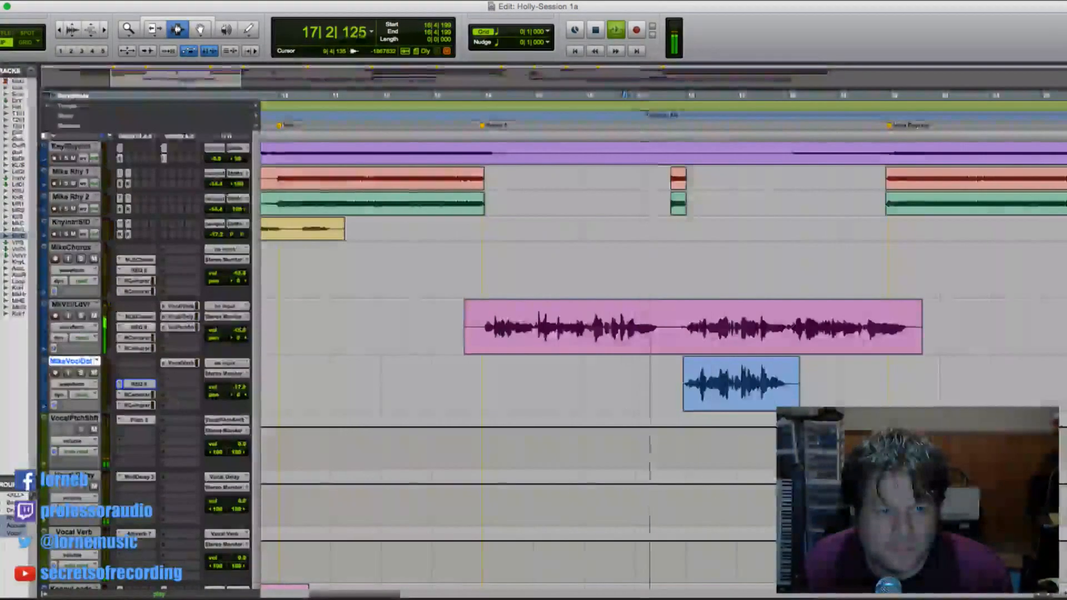
{"action": "left_click", "coordinate": [233, 387]}
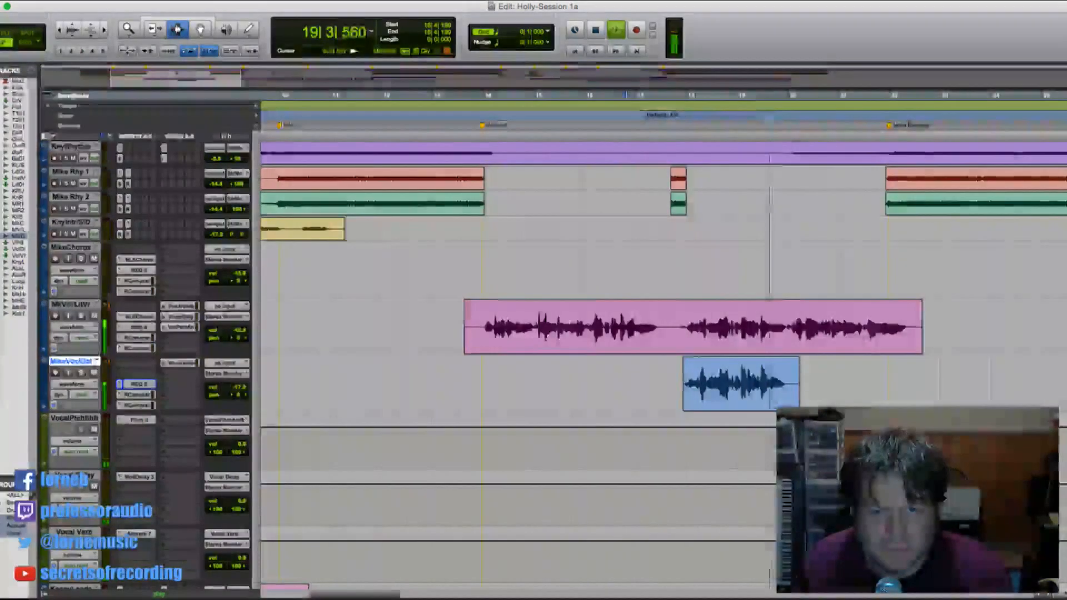
- Trim the end of the MikeVoclDbl clip in Verse 1 to 20|1|192 and stop playback
{"action": "left_click", "coordinate": [788, 377]}
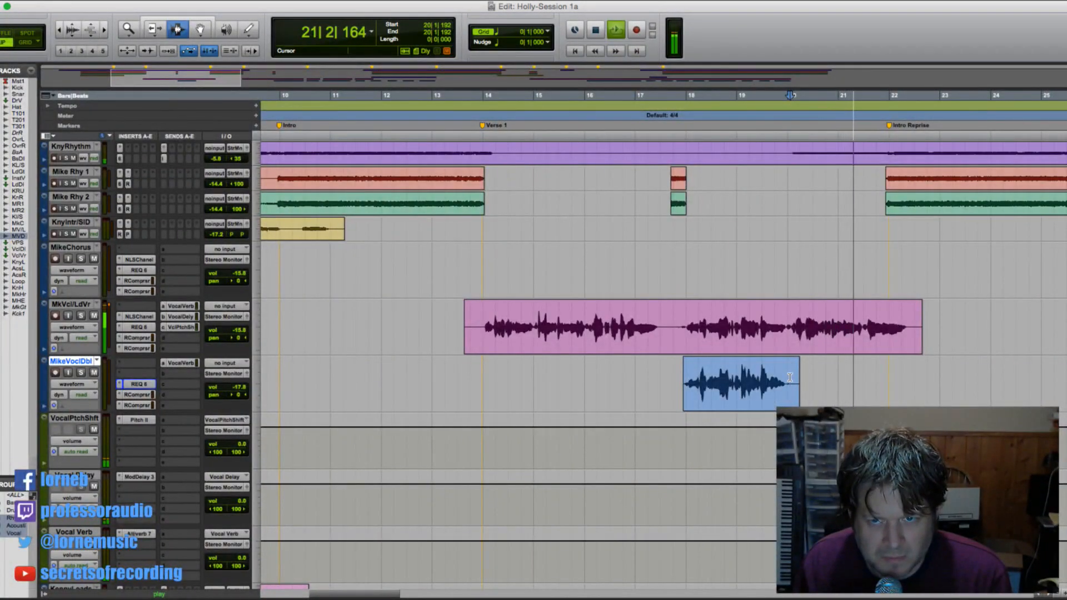
{"action": "left_click", "coordinate": [790, 376]}
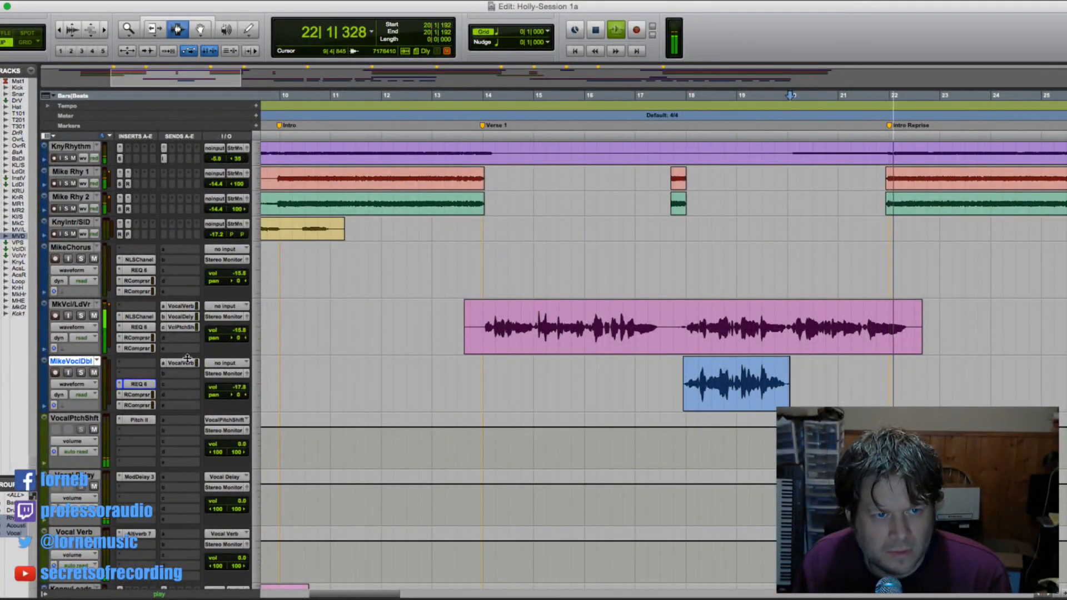
{"action": "key", "text": "space"}
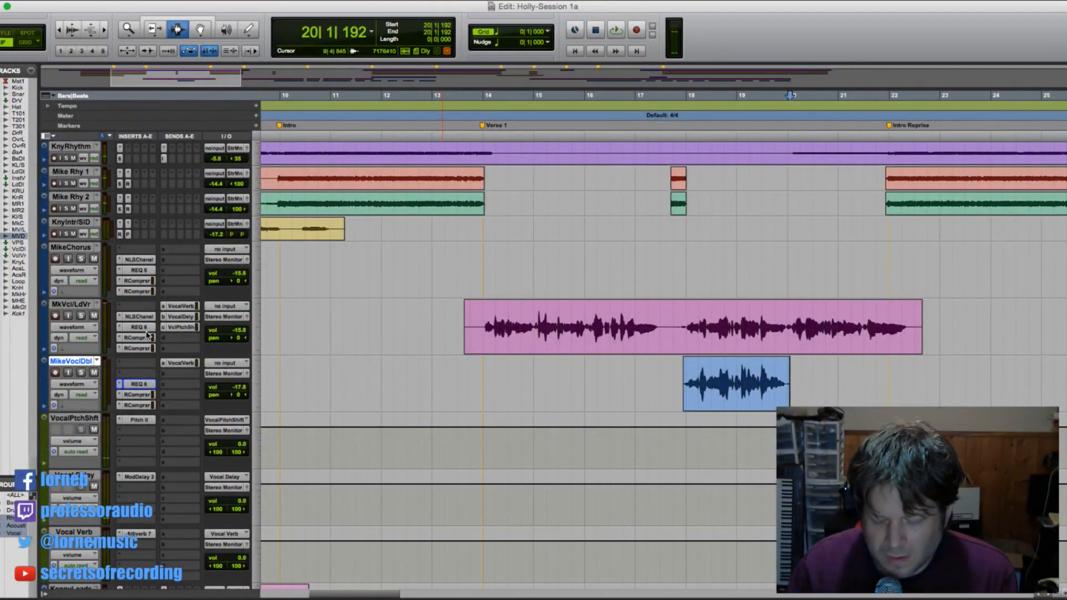
- Set the MkVcl/LdVr track height to large and show the Inserts F-J column
{"action": "left_click", "coordinate": [262, 343]}
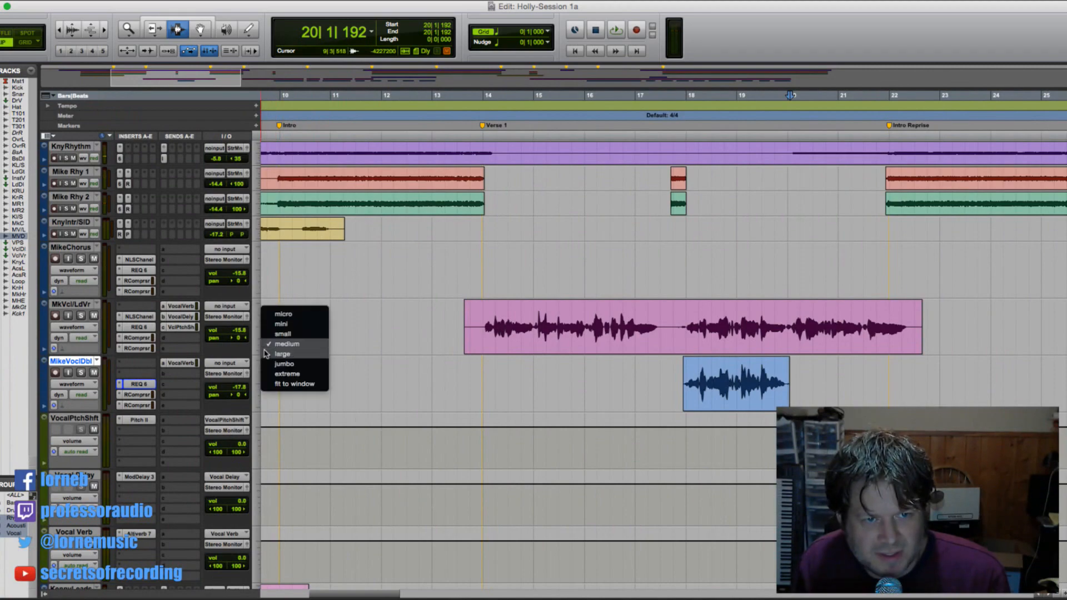
{"action": "left_click", "coordinate": [286, 308]}
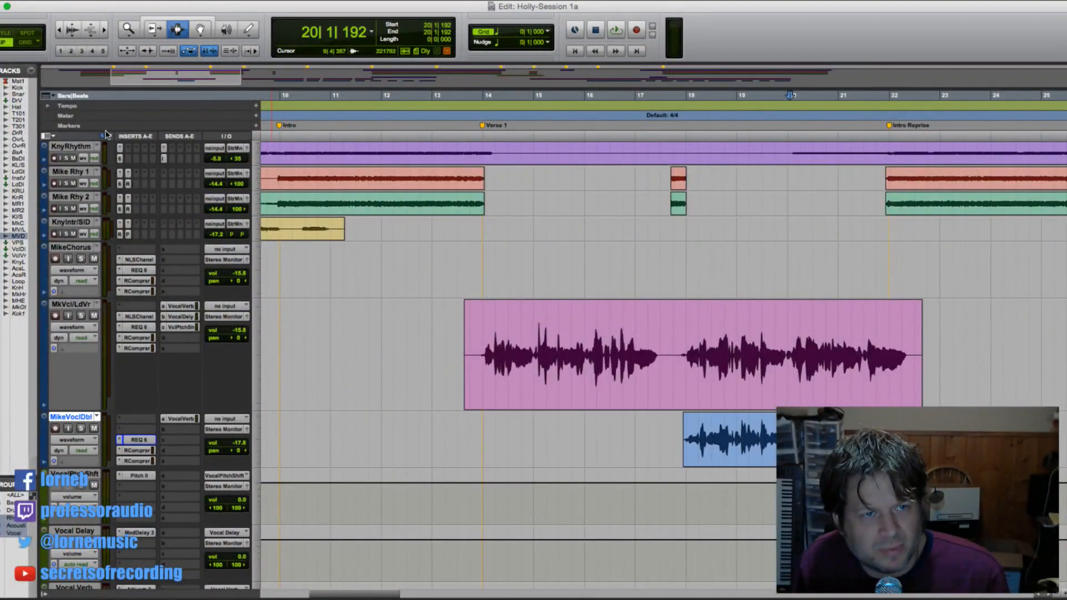
{"action": "left_click", "coordinate": [54, 136]}
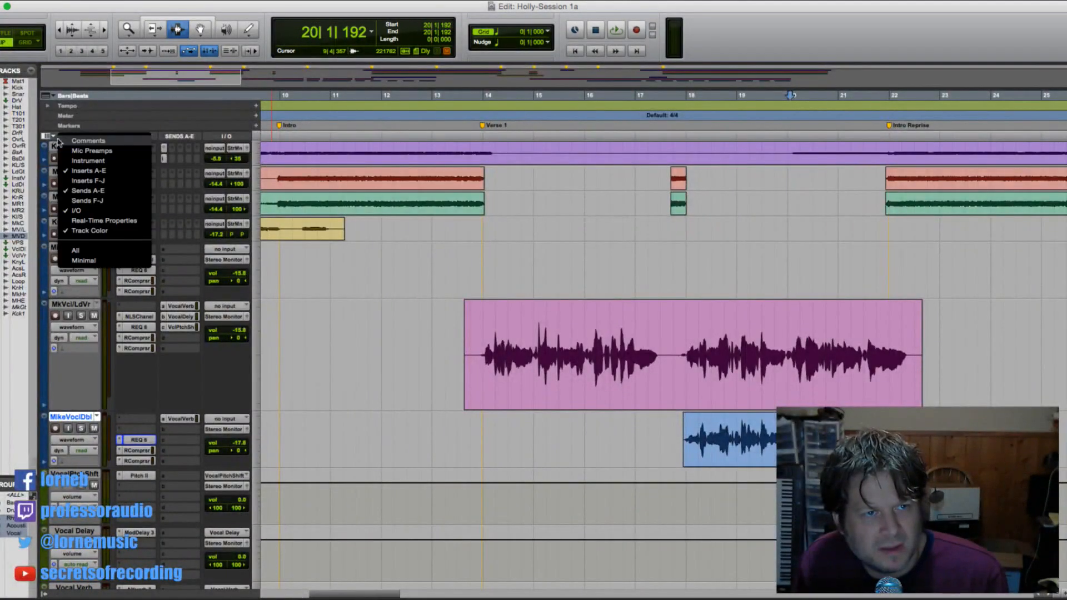
{"action": "left_click", "coordinate": [97, 181]}
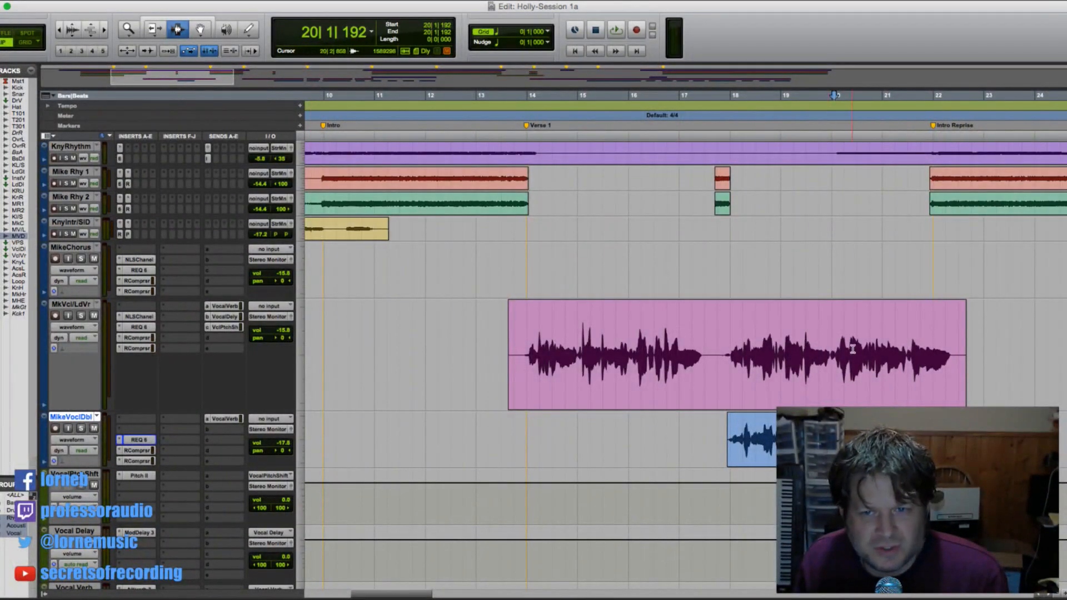
- Play the lead vocal from 19|4|619 to the end of Verse 1 to check its sibilance
{"action": "left_click", "coordinate": [828, 342]}
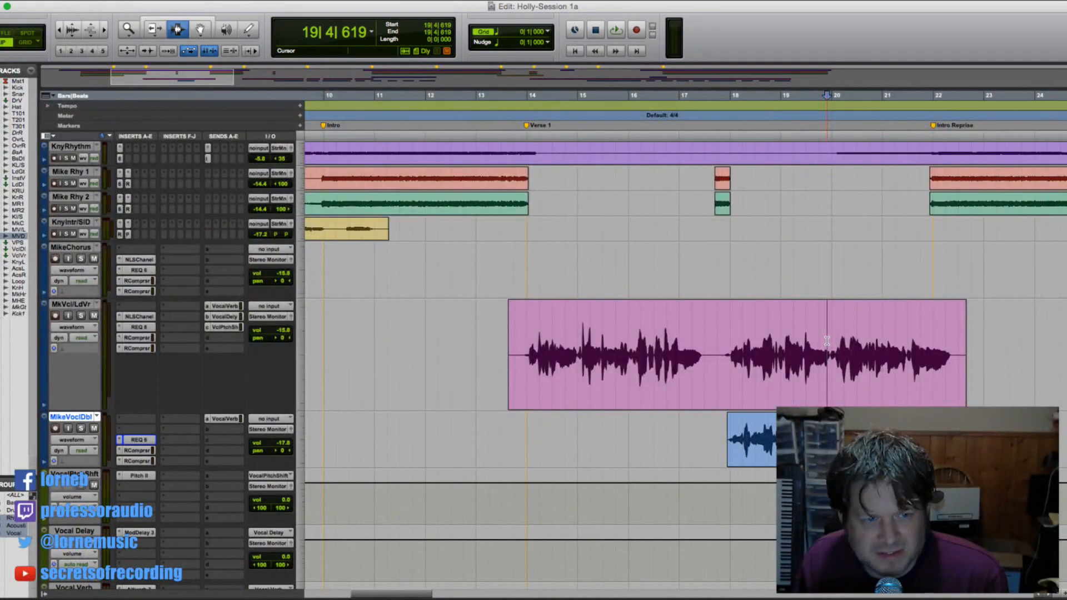
{"action": "key", "text": "space"}
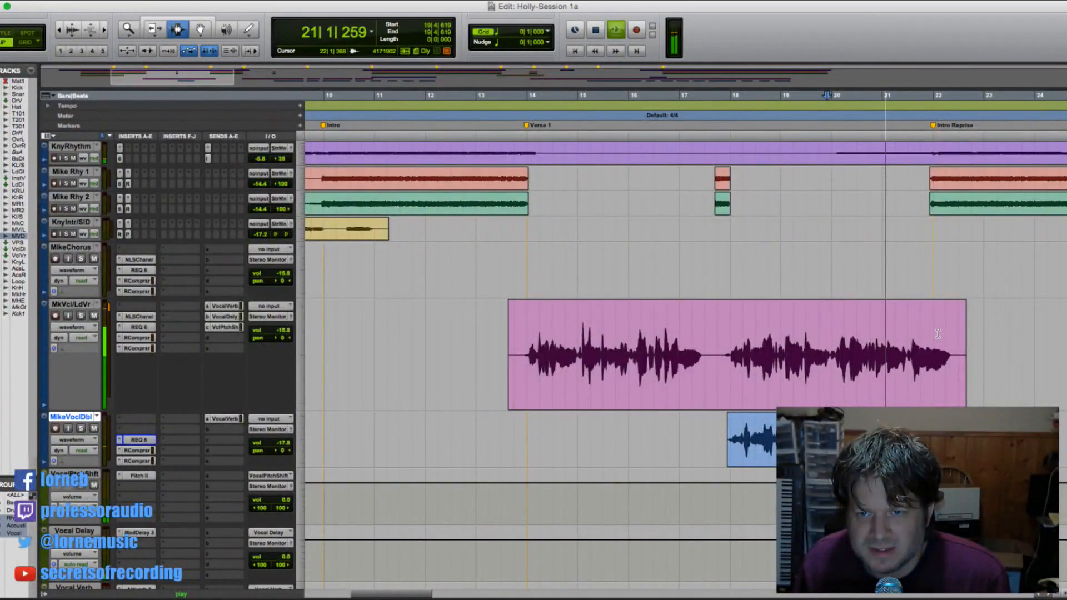
{"action": "key", "text": "space"}
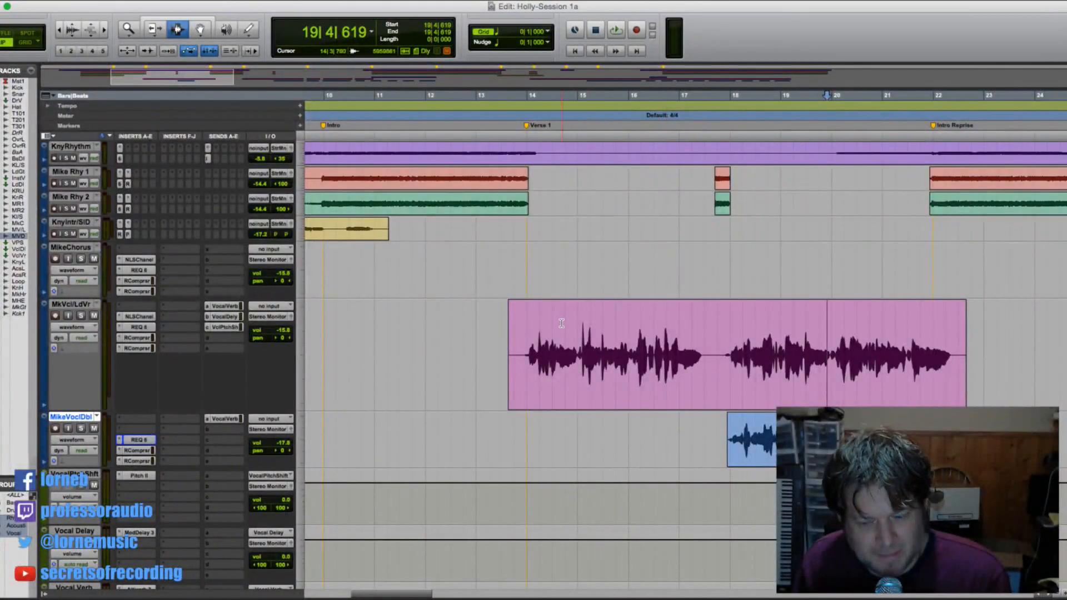
- Insert the mono Dyn3 De-Esser in MkVcl/LdVr's slot F and set its range to -0.2 dB while auditioning the vocal
{"action": "left_click", "coordinate": [177, 309]}
{"action": "mouse_move", "coordinate": [202, 362]}
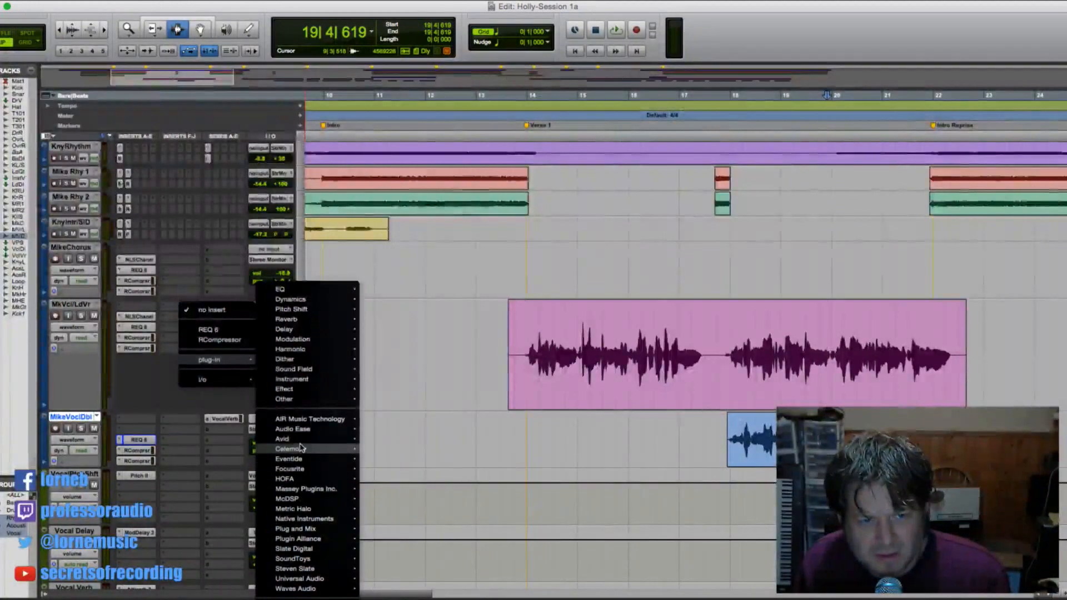
{"action": "mouse_move", "coordinate": [301, 445]}
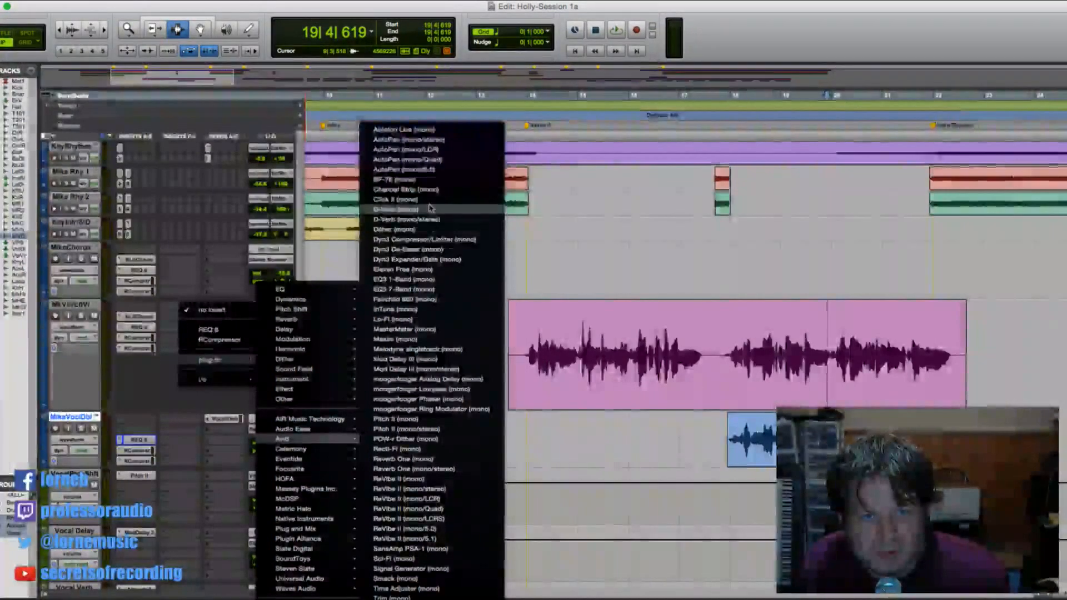
{"action": "left_click", "coordinate": [435, 250]}
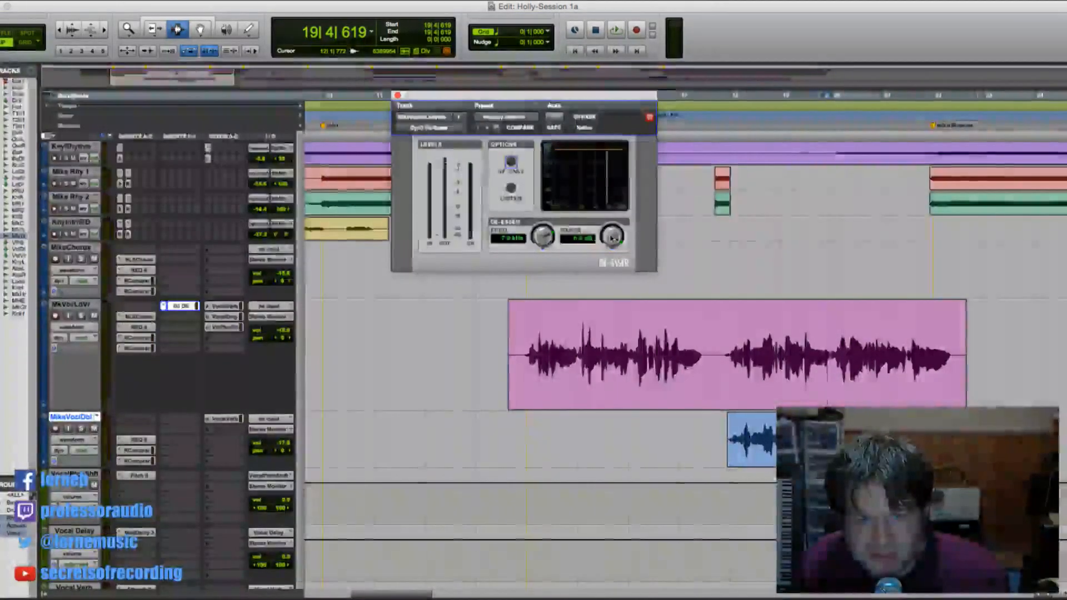
{"action": "left_click_drag", "start_coordinate": [611, 238], "coordinate": [612, 239]}
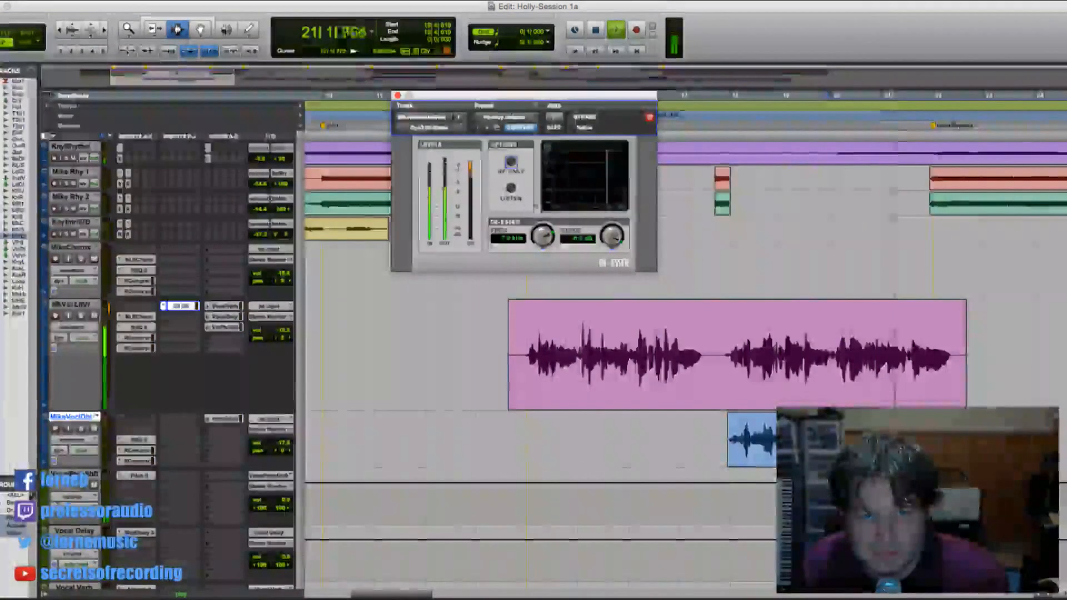
{"action": "key", "text": "space"}
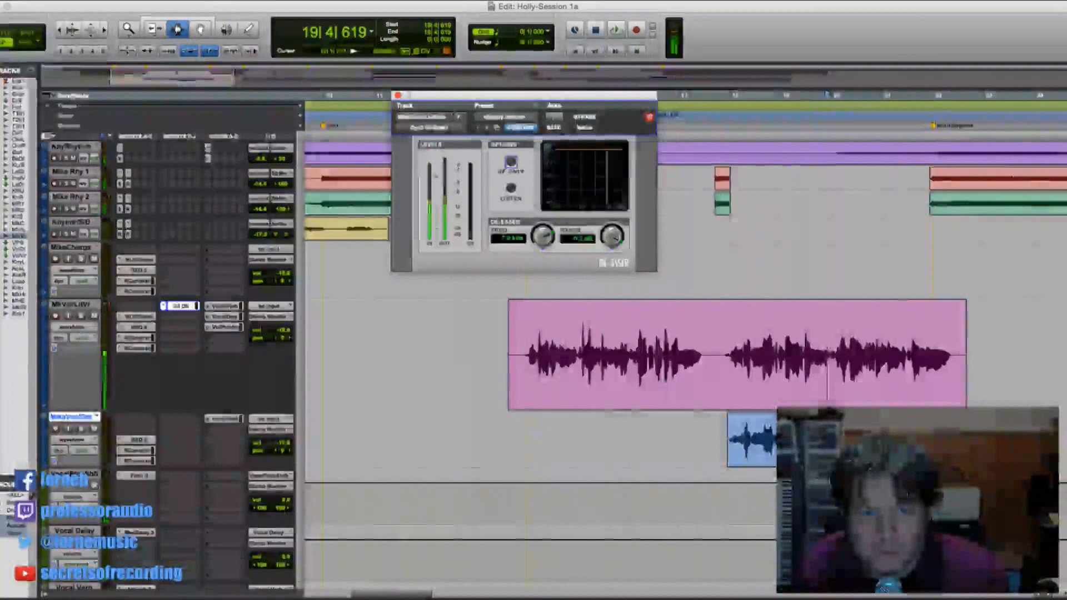
- Solo MkVcl/LdVr, enable the De-Esser's Listen option and set its frequency to 5.8 kHz while auditioning the vocal
{"action": "left_click", "coordinate": [81, 315]}
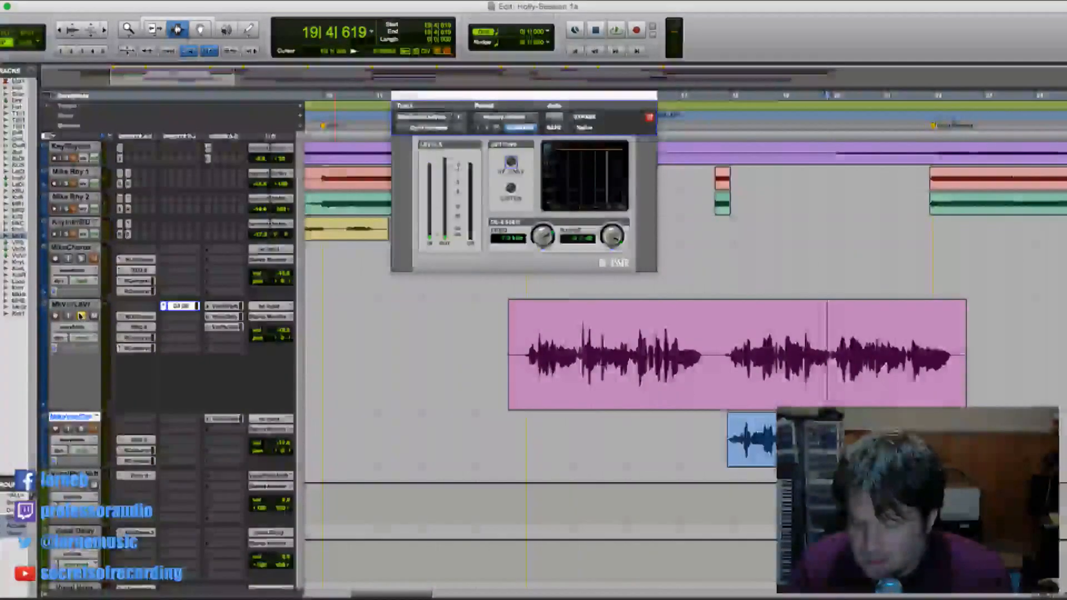
{"action": "left_click", "coordinate": [511, 188]}
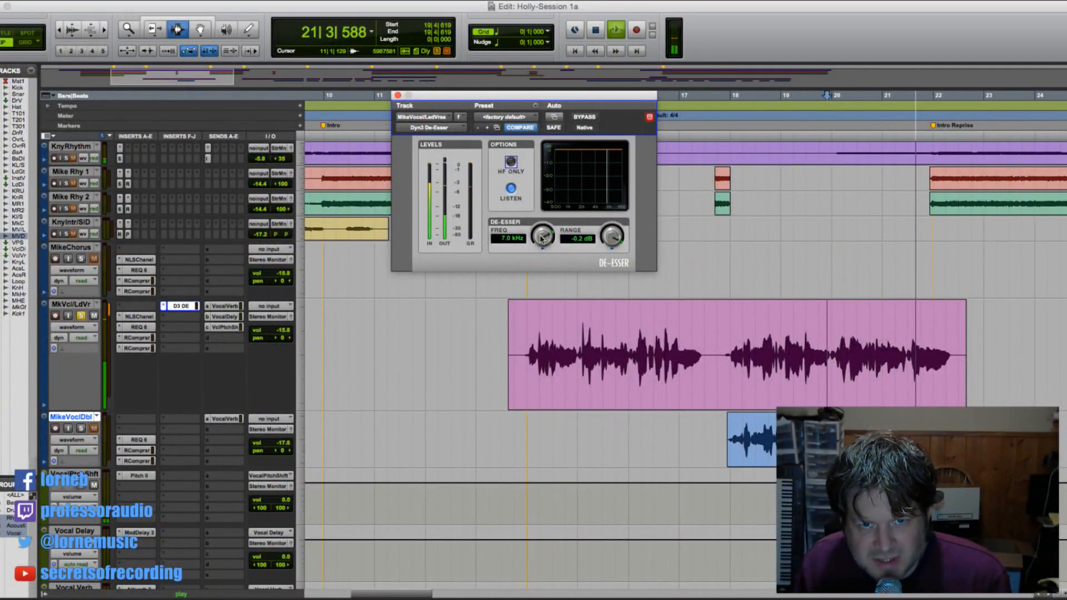
{"action": "scroll", "coordinate": [542, 238], "scroll_direction": "up", "scroll_amount": 2}
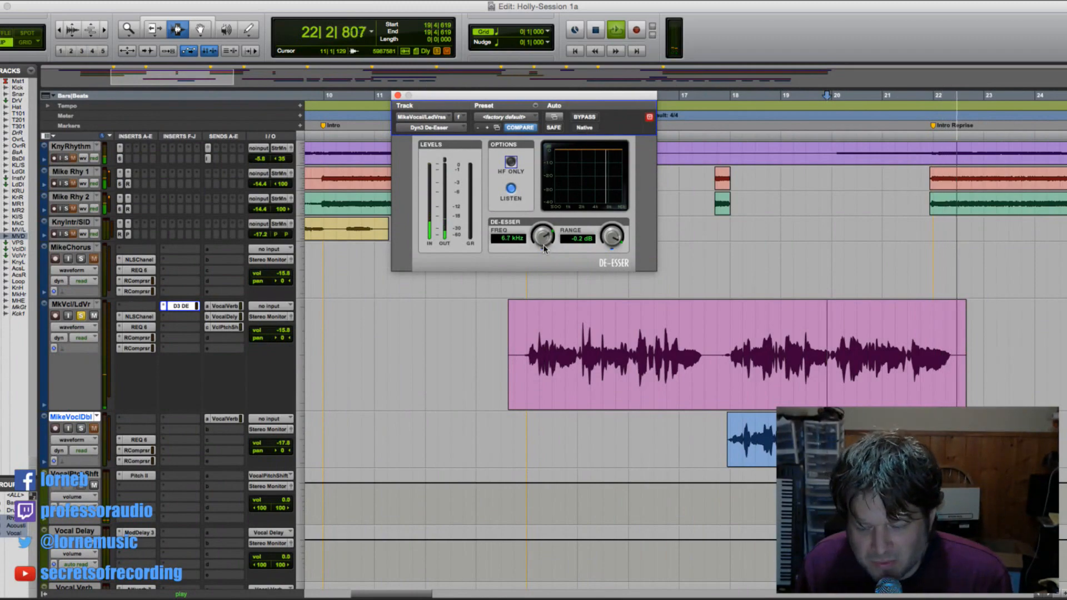
{"action": "key", "text": "space"}
{"action": "key", "text": "space"}
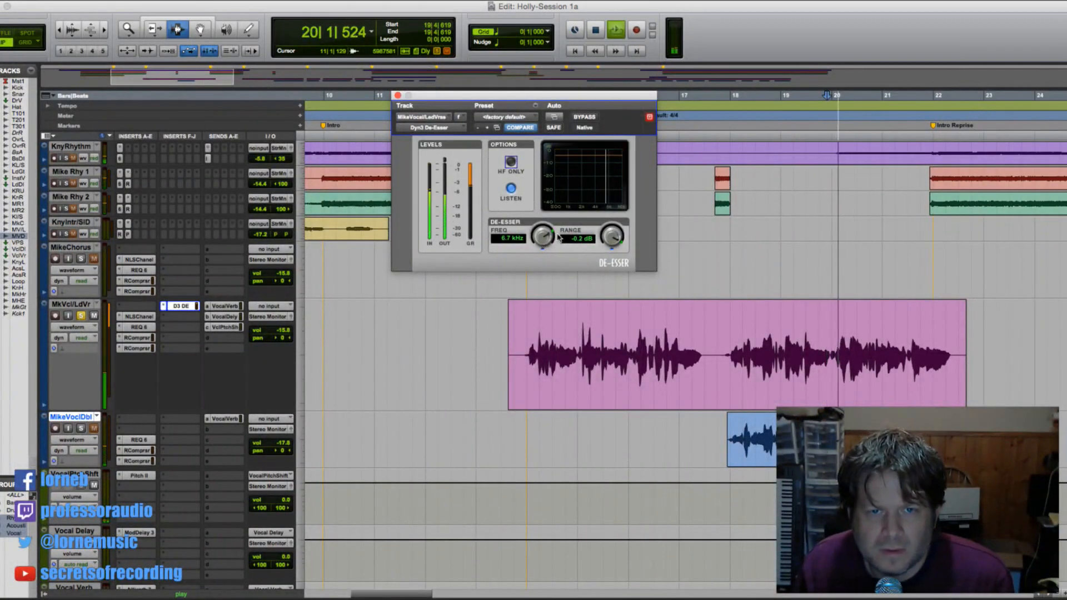
{"action": "mouse_move", "coordinate": [559, 237]}
{"action": "left_mouse_down"}
{"action": "mouse_move", "coordinate": [536, 249]}
{"action": "mouse_move", "coordinate": [535, 267]}
{"action": "mouse_move", "coordinate": [543, 249]}
{"action": "left_mouse_up"}
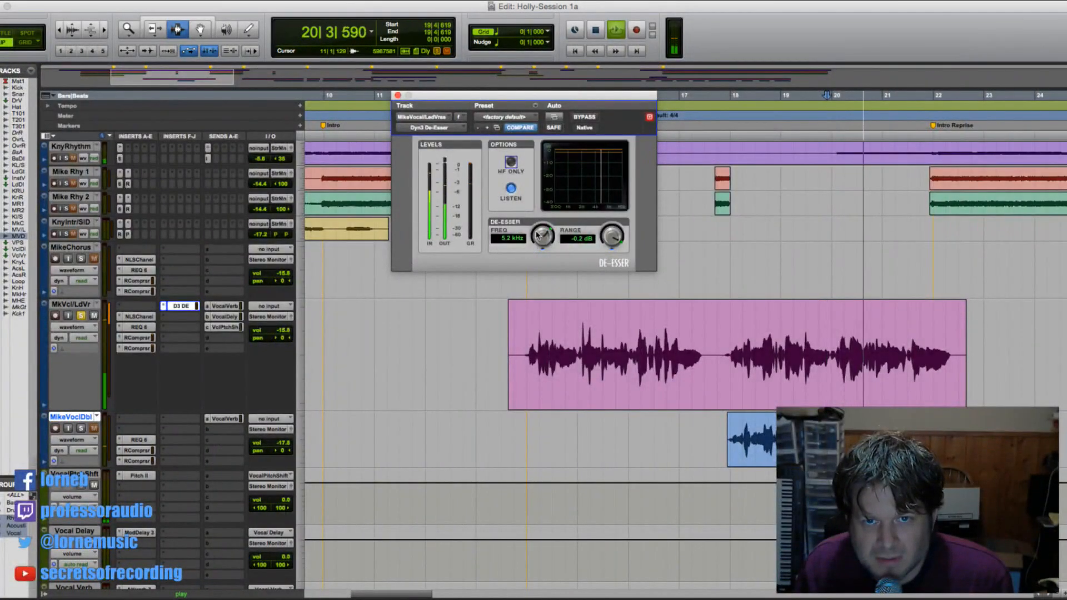
{"action": "left_click_drag", "start_coordinate": [538, 235], "coordinate": [538, 234]}
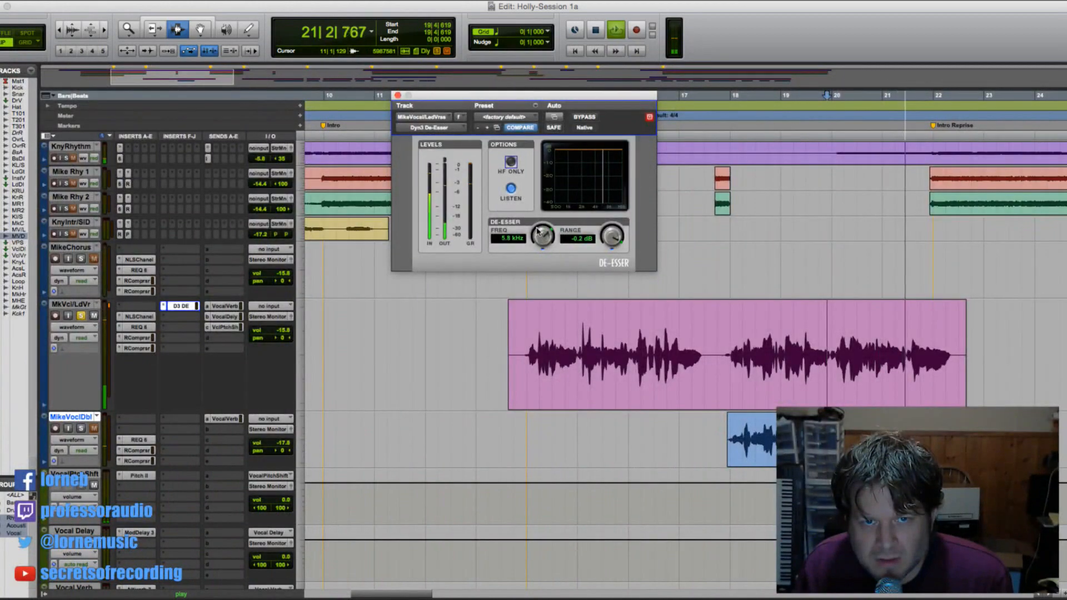
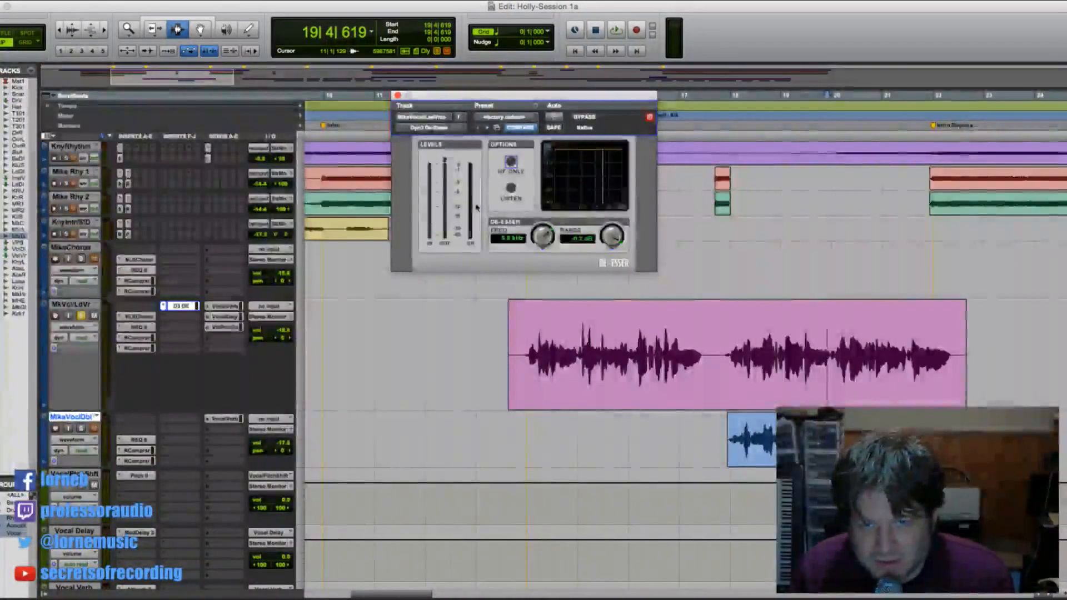
- Play from 17|4|176, copy the De-Esser to MikeVoclDbl's slot F, unsolo MkVcl/LdVr and close the plug-in window
{"action": "left_click", "coordinate": [727, 346]}
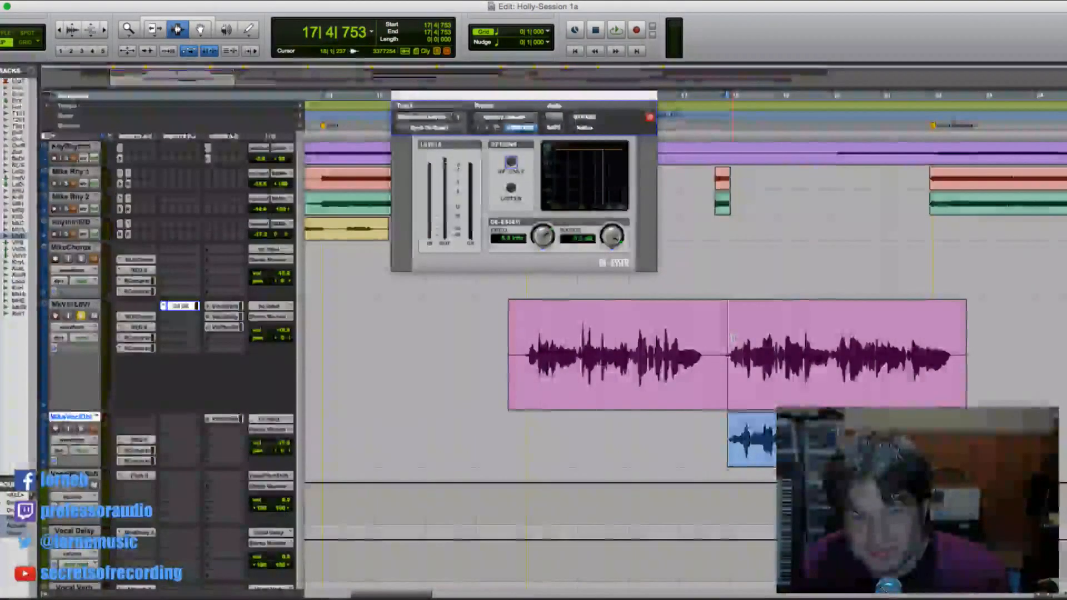
{"action": "left_click", "coordinate": [719, 337]}
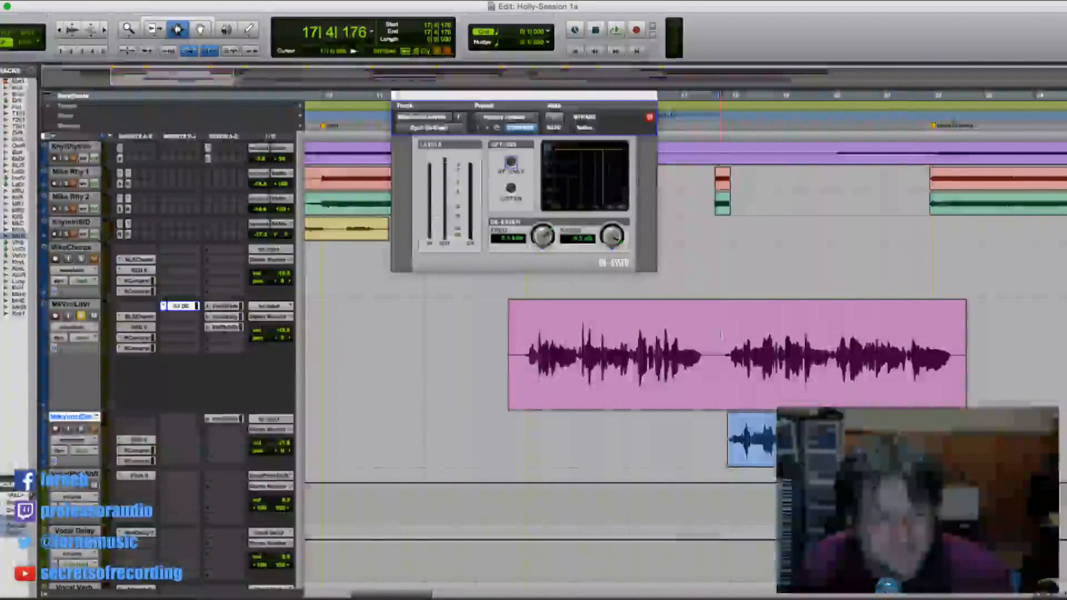
{"action": "key", "text": "space"}
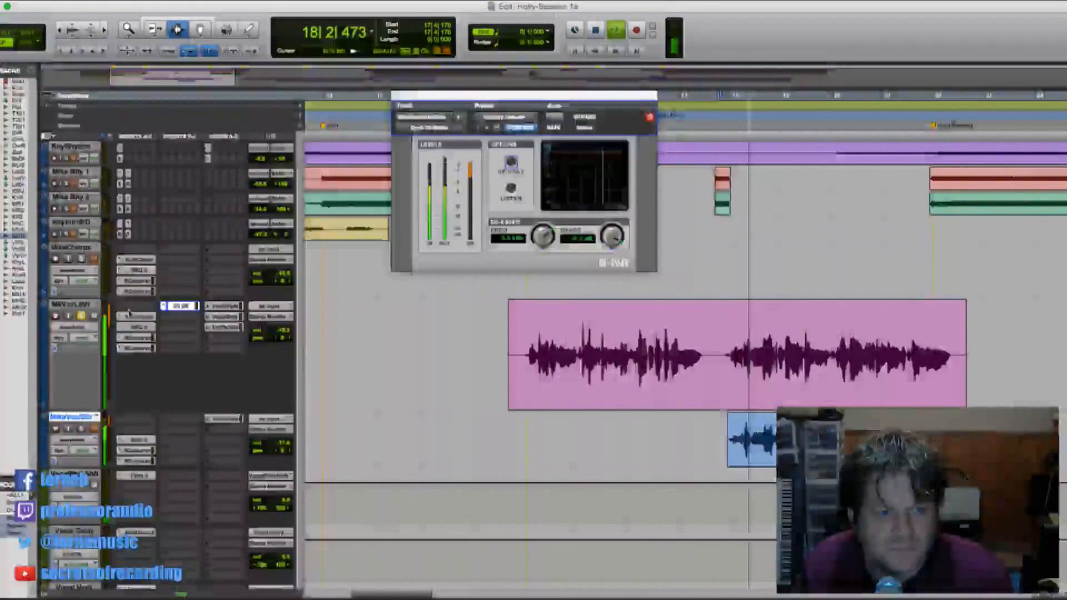
{"action": "left_click", "coordinate": [81, 315]}
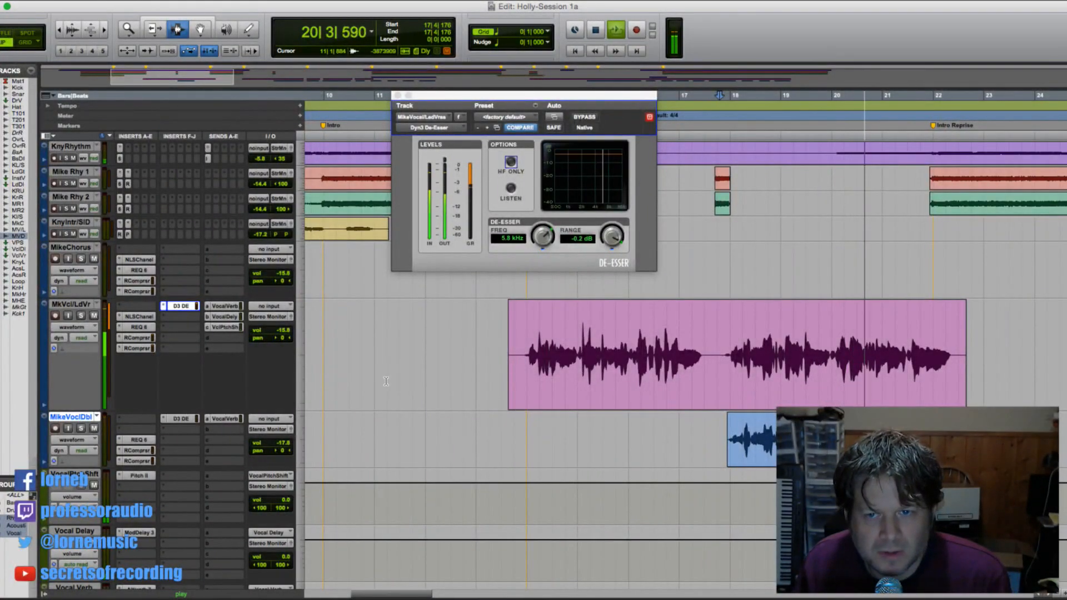
{"action": "left_click", "coordinate": [397, 96]}
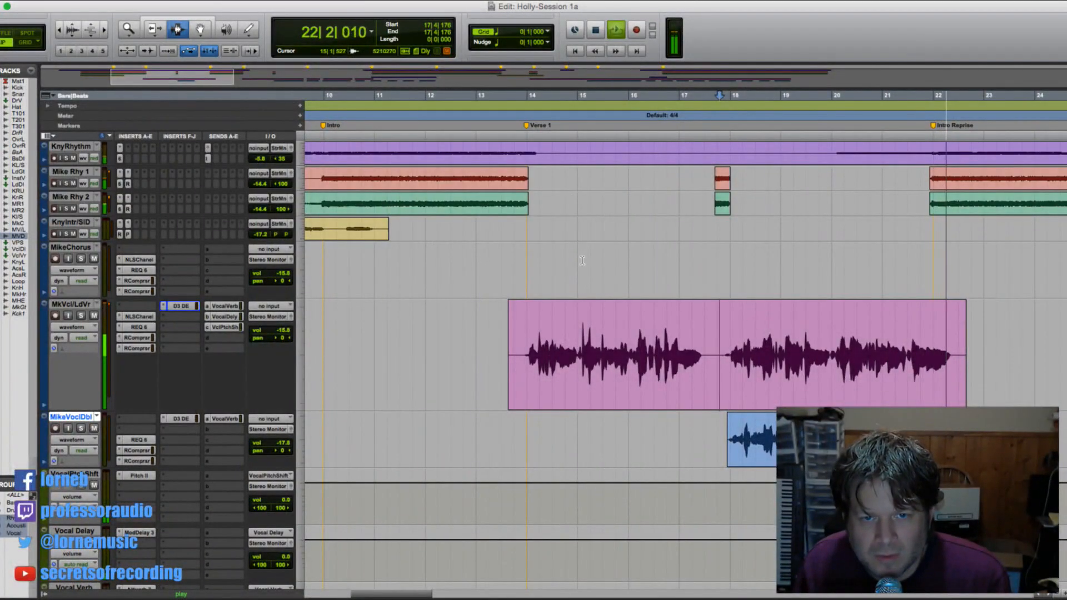
- Play Verse 2 from 25|4|544 to check the de-essed lead vocal
{"action": "key", "text": "r"}
{"action": "key", "text": "r"}
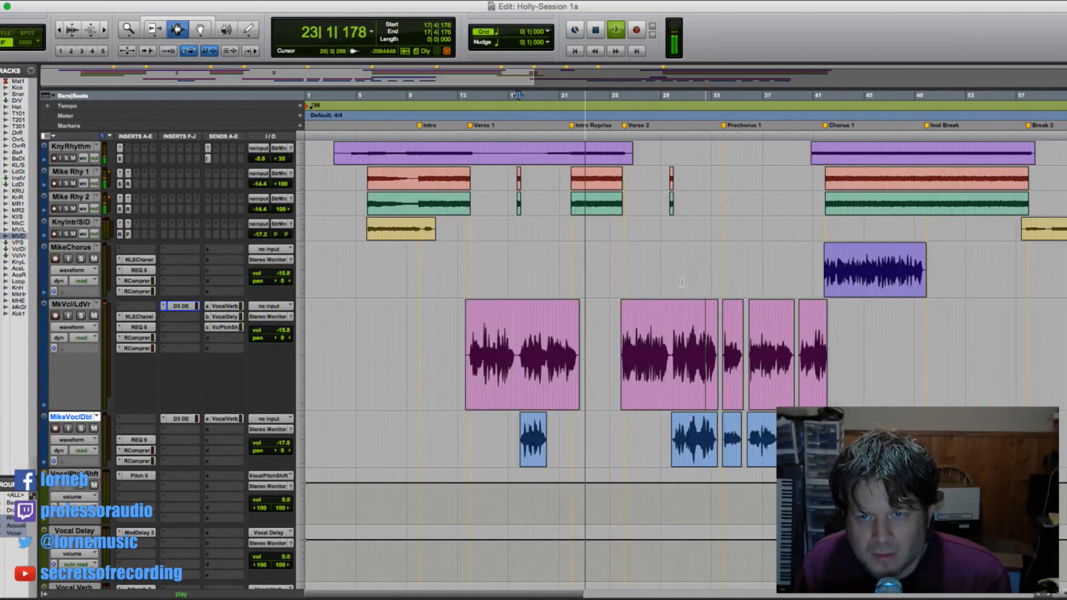
{"action": "key", "text": "space"}
{"action": "left_click", "coordinate": [608, 330]}
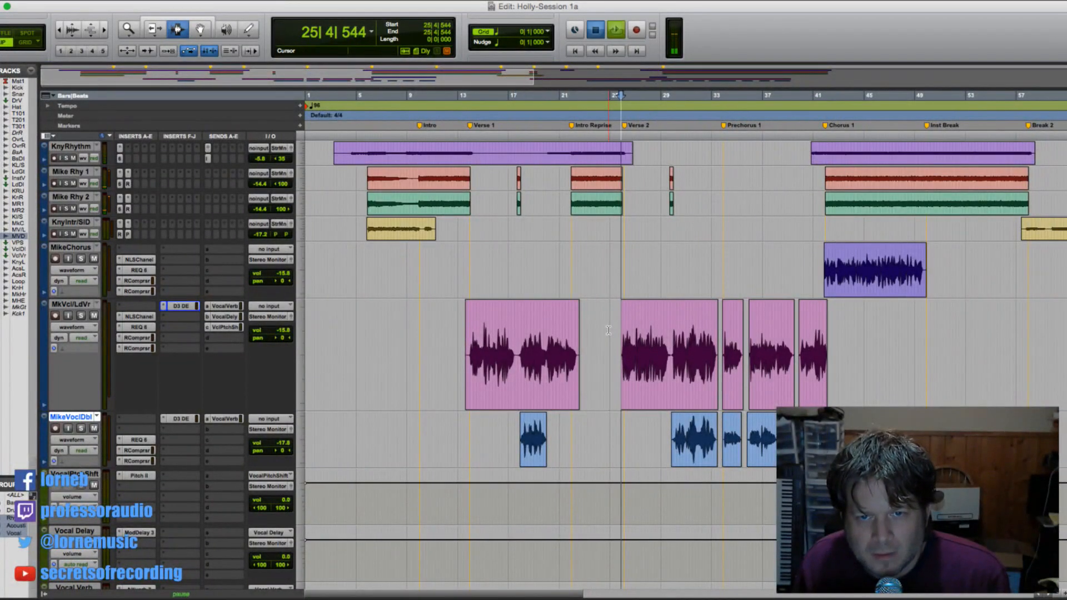
{"action": "key", "text": "space"}
{"action": "key", "text": "t"}
{"action": "key", "text": "t"}
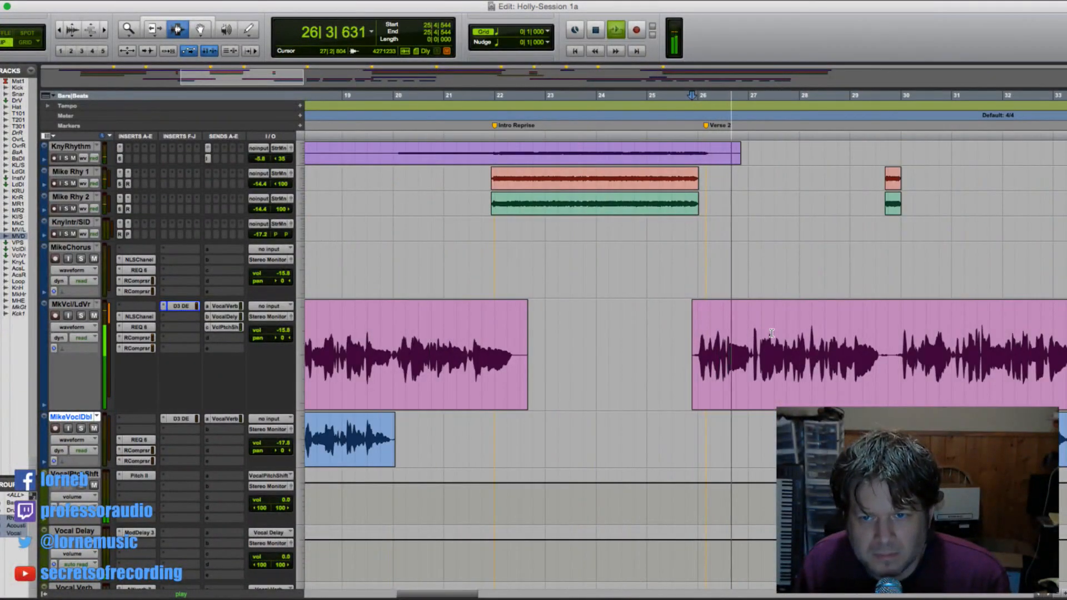
{"action": "key", "text": "r"}
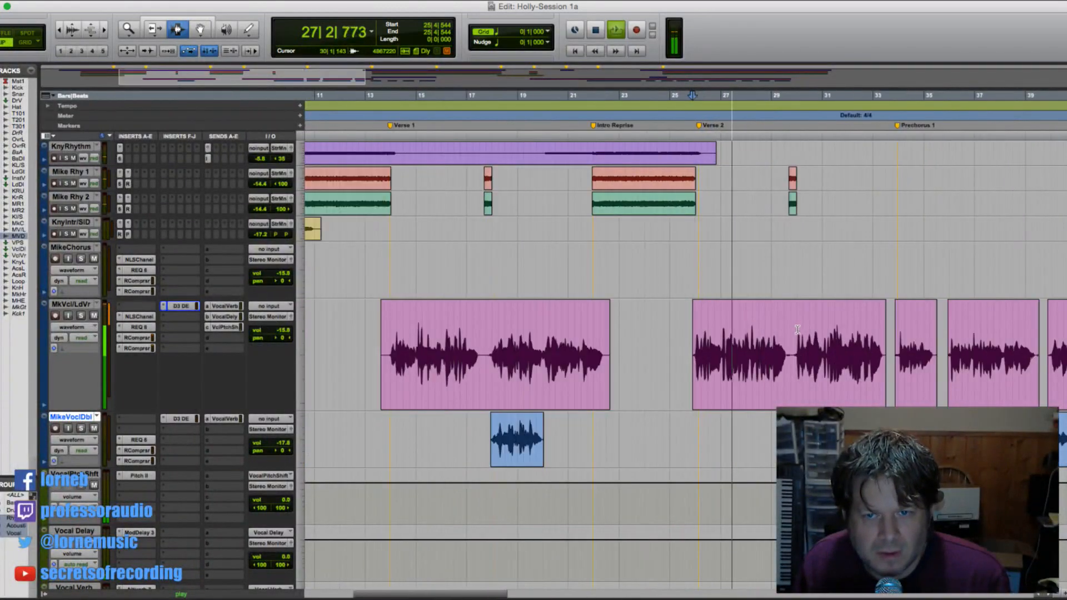
{"action": "scroll", "coordinate": [797, 329], "scroll_direction": "down", "scroll_amount": 2}
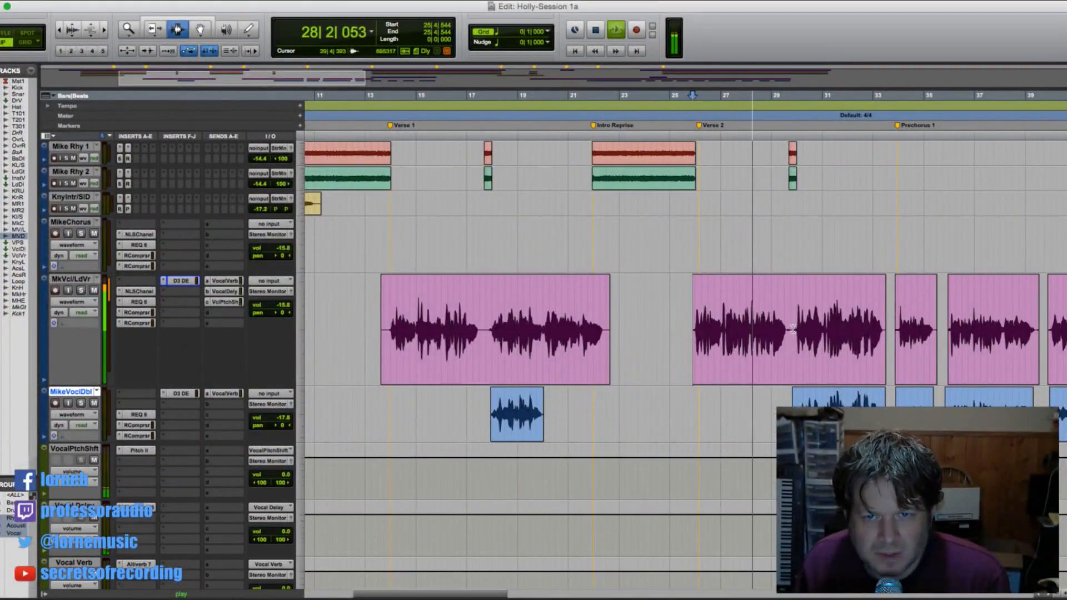
- Lower MkVcl/LdVr's send c to Vocal Pitch Shift to -15.3 dB while Verse 2 plays
{"action": "left_click", "coordinate": [790, 321]}
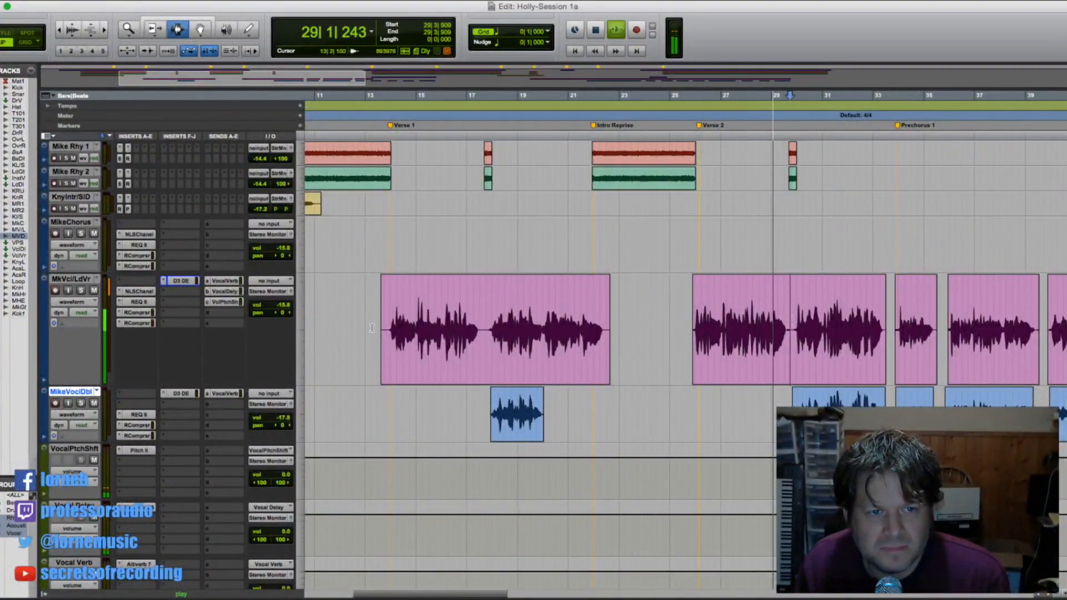
{"action": "left_click", "coordinate": [239, 302]}
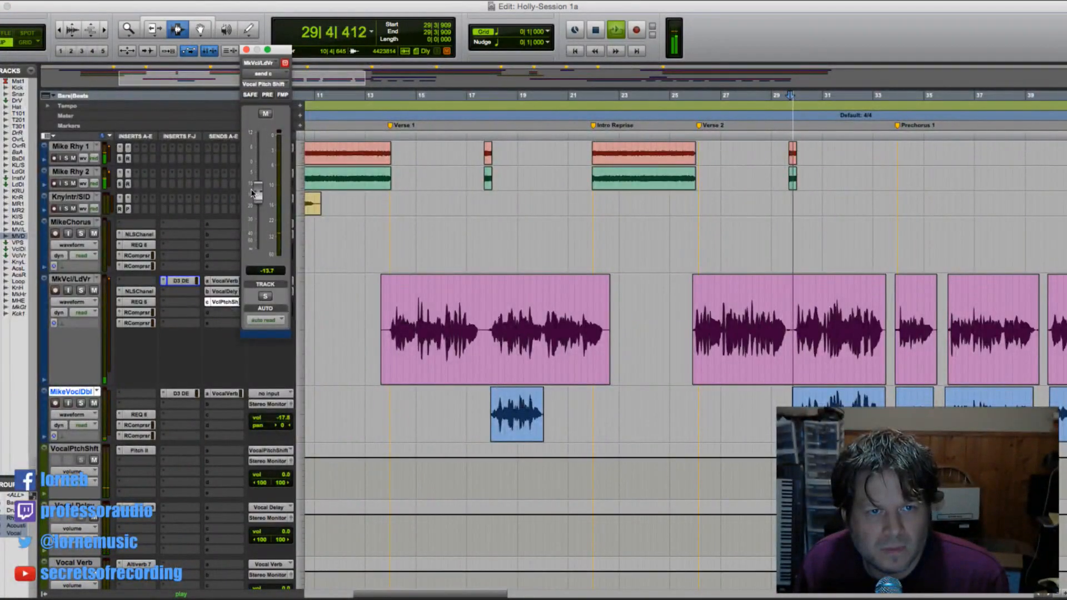
{"action": "left_click_drag", "start_coordinate": [257, 196], "coordinate": [257, 201]}
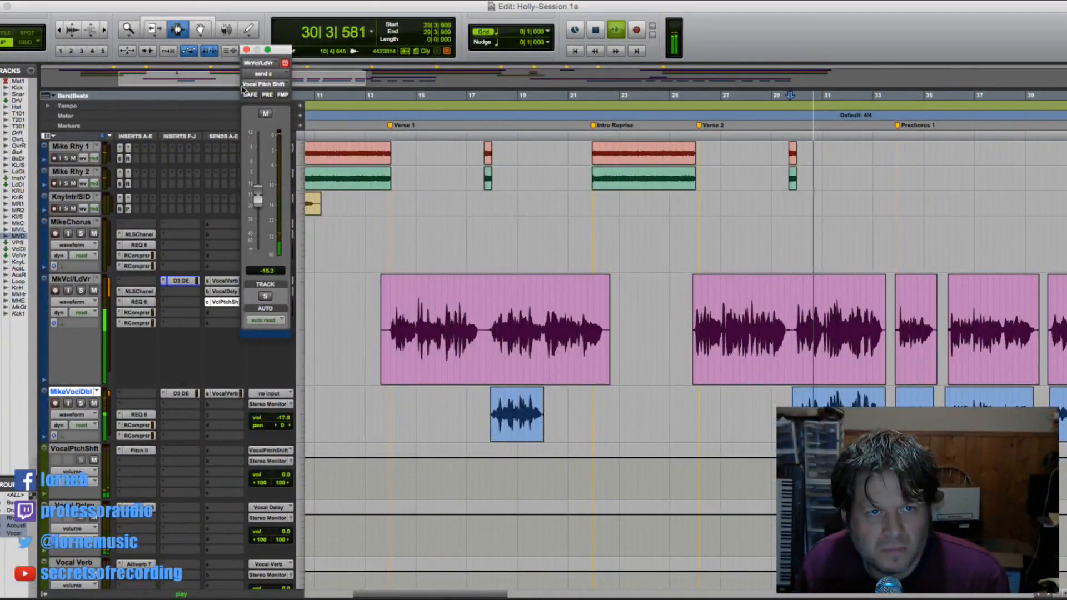
{"action": "left_click", "coordinate": [246, 50]}
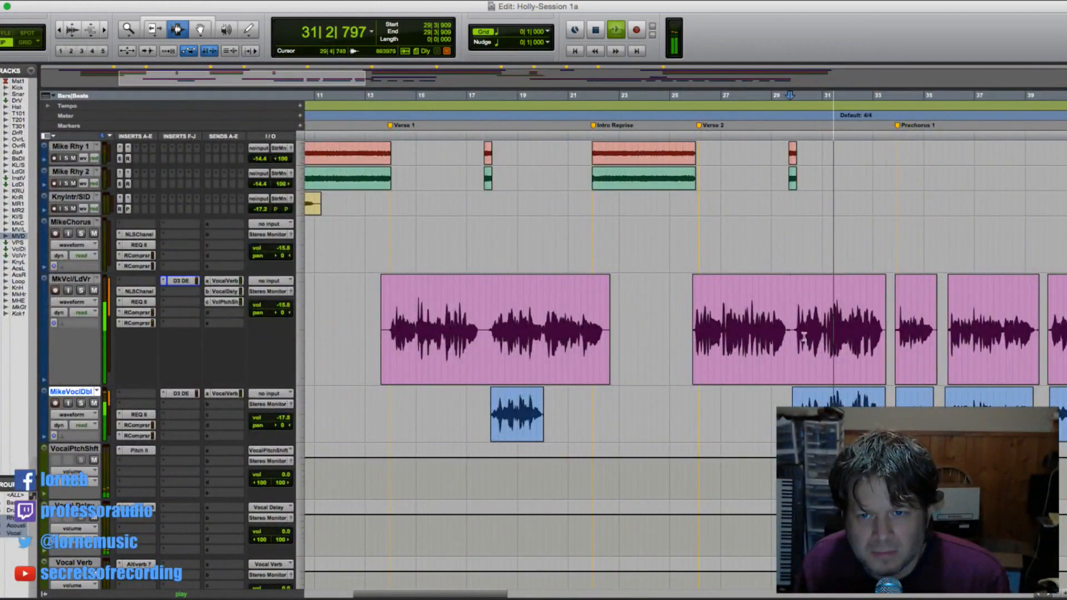
- Trim the ends of the first Prechorus 1 clips on MkVcl/LdVr and MikeVoclDbl to 35|2|490
{"action": "key", "text": "t"}
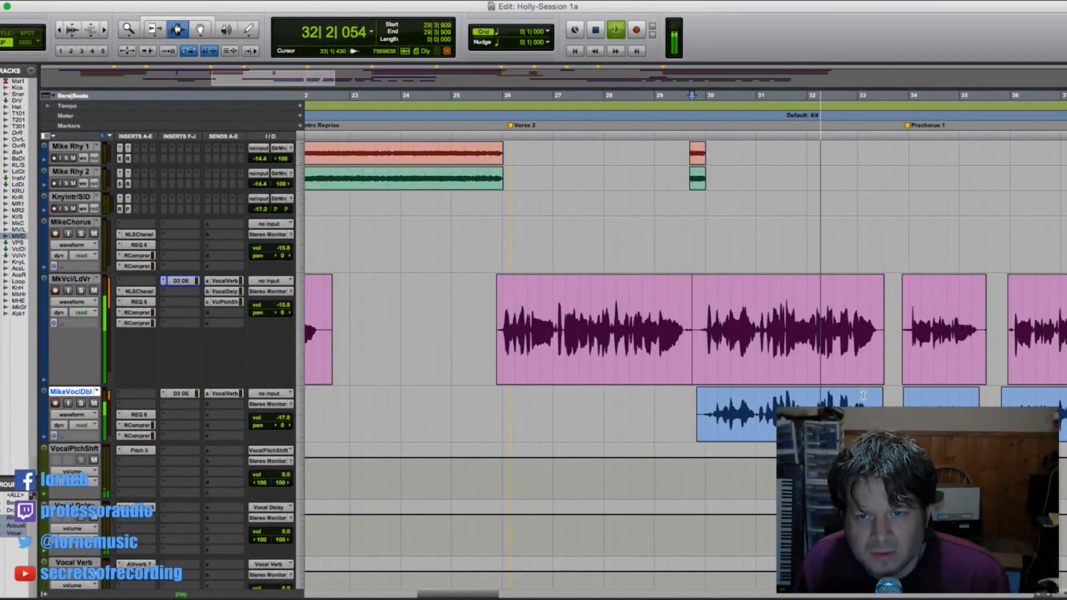
{"action": "key", "text": "b"}
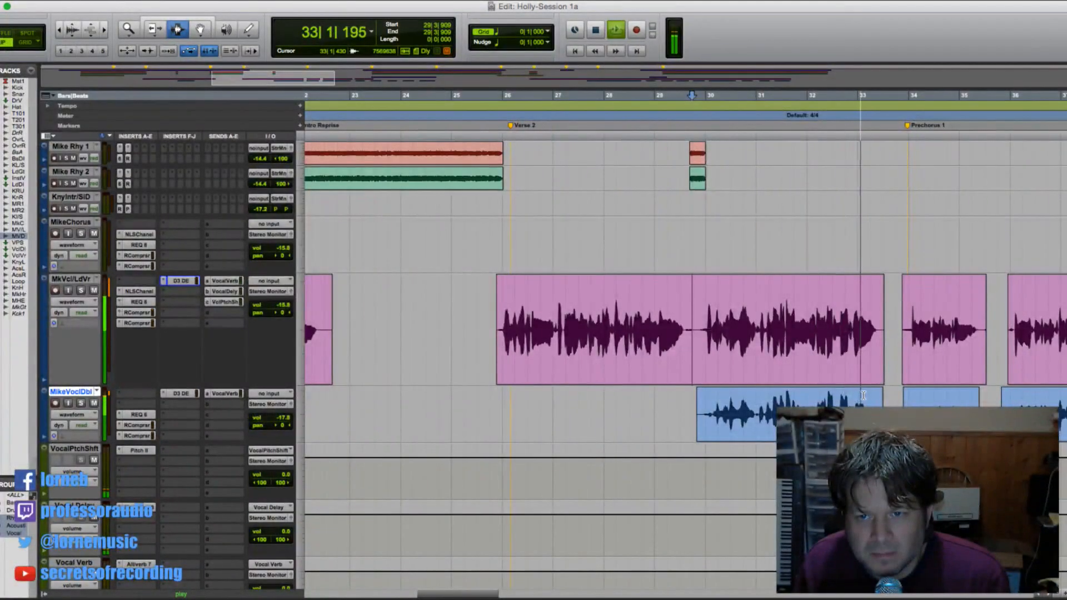
{"action": "key", "text": "r"}
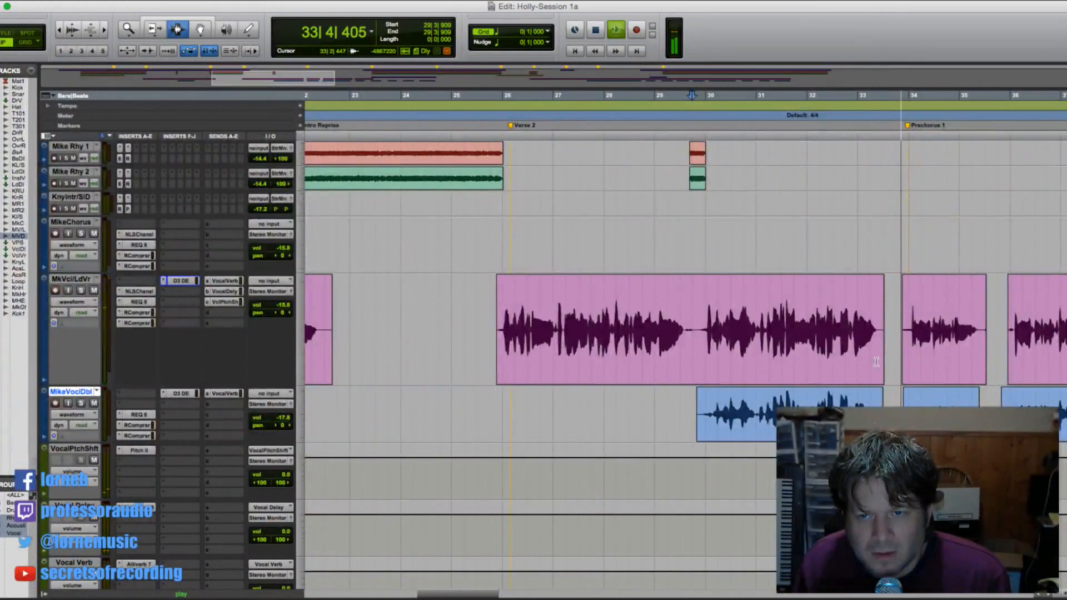
{"action": "key", "text": "t"}
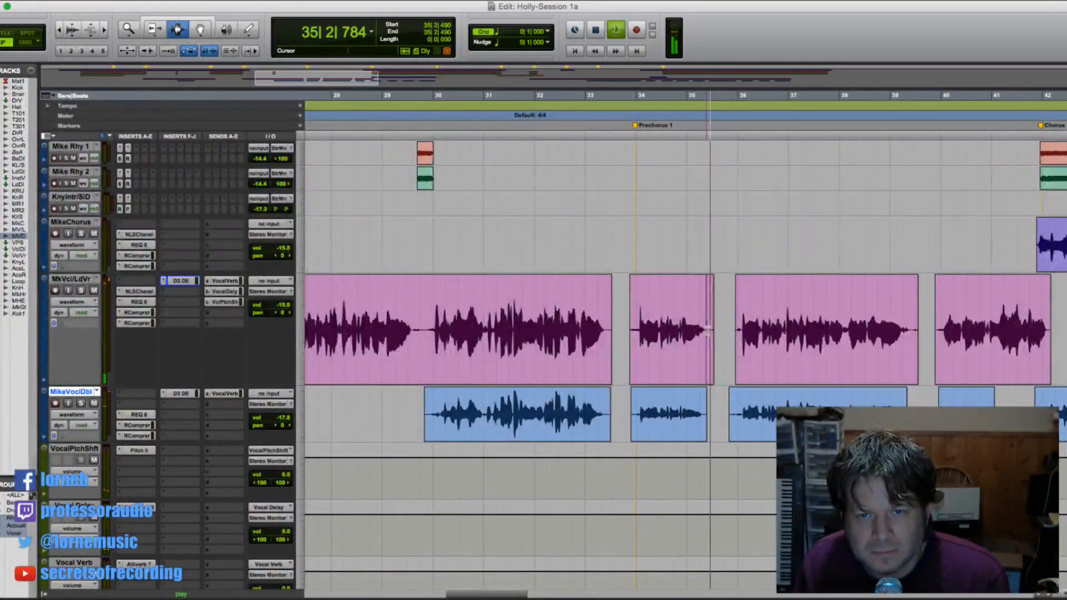
{"action": "left_click_drag", "start_coordinate": [706, 360], "coordinate": [725, 406]}
{"action": "key", "text": "Delete"}
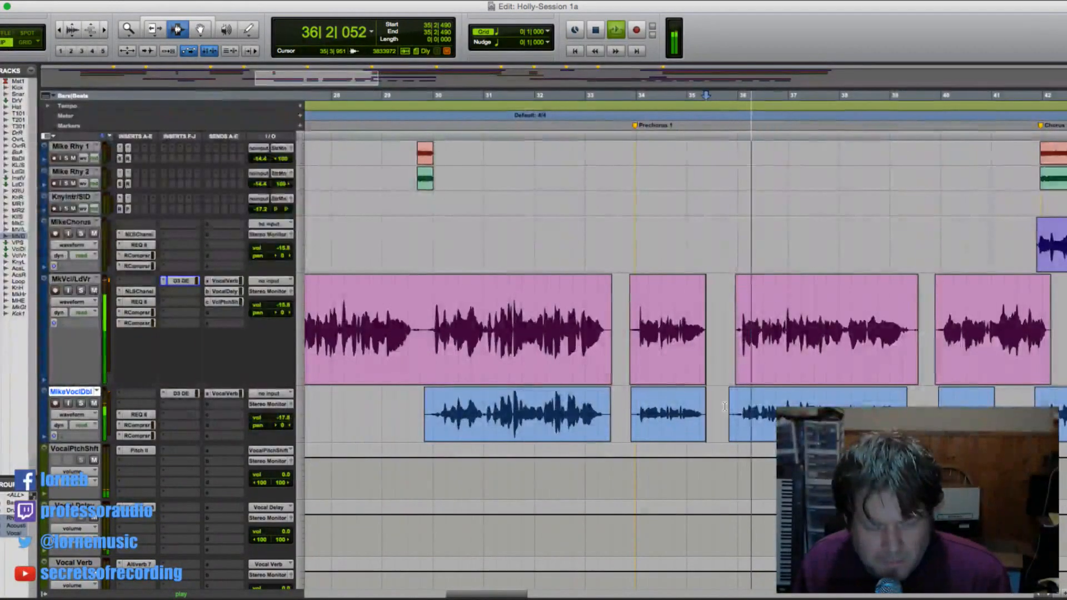
- Remove the tail of the lead vocal clip on the MkVcl/LdVr track from 39|2|178 to 39|3|328
{"action": "left_click_drag", "start_coordinate": [909, 323], "coordinate": [917, 330]}
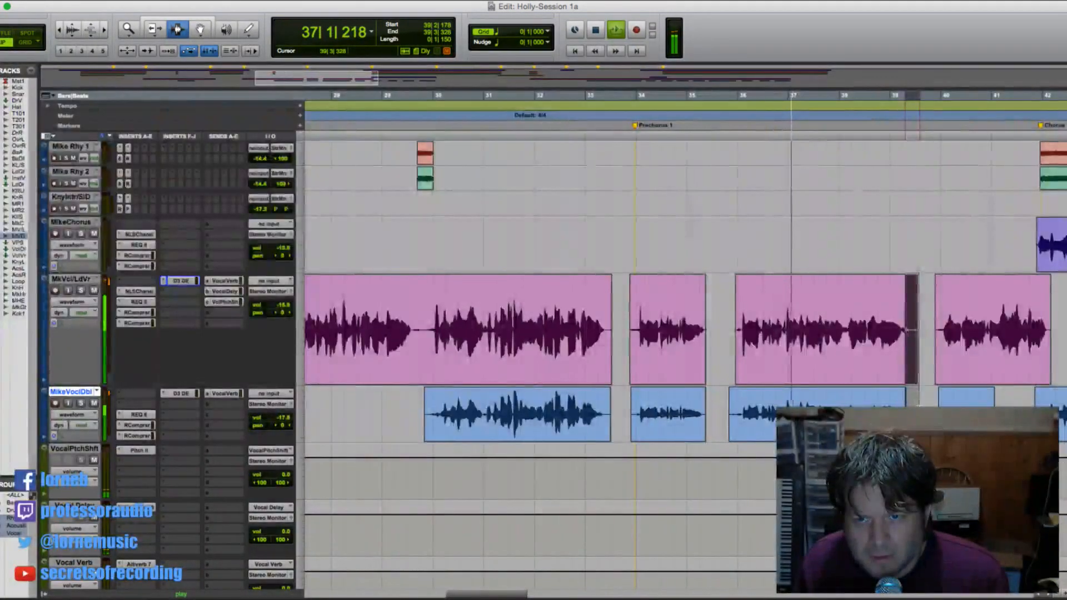
{"action": "key", "text": "Delete"}
{"action": "key", "text": "super+bracketleft"}
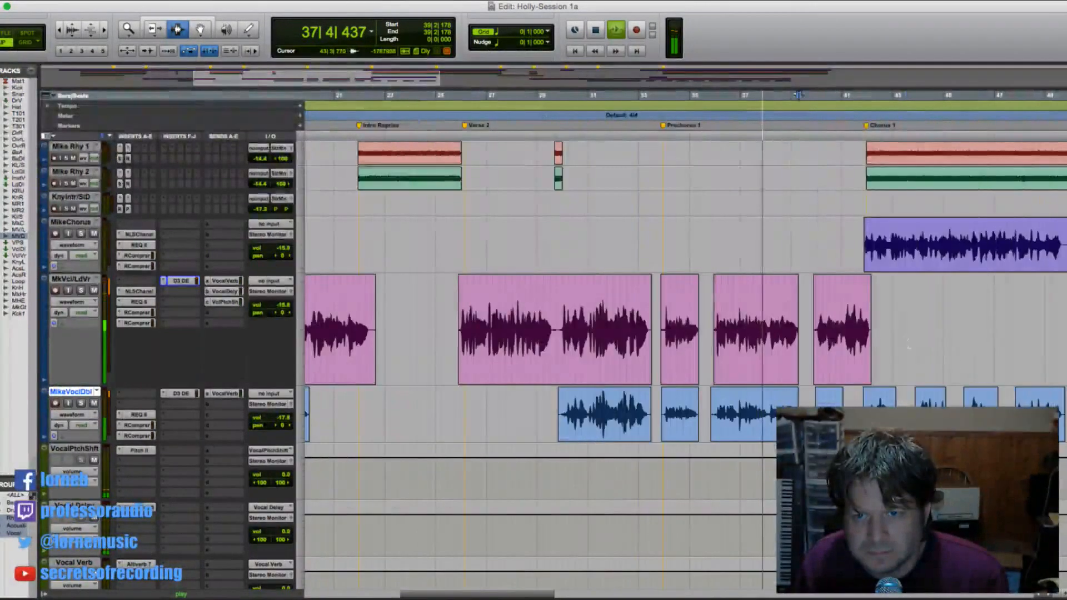
{"action": "scroll", "coordinate": [647, 437], "scroll_direction": "down", "scroll_amount": 1}
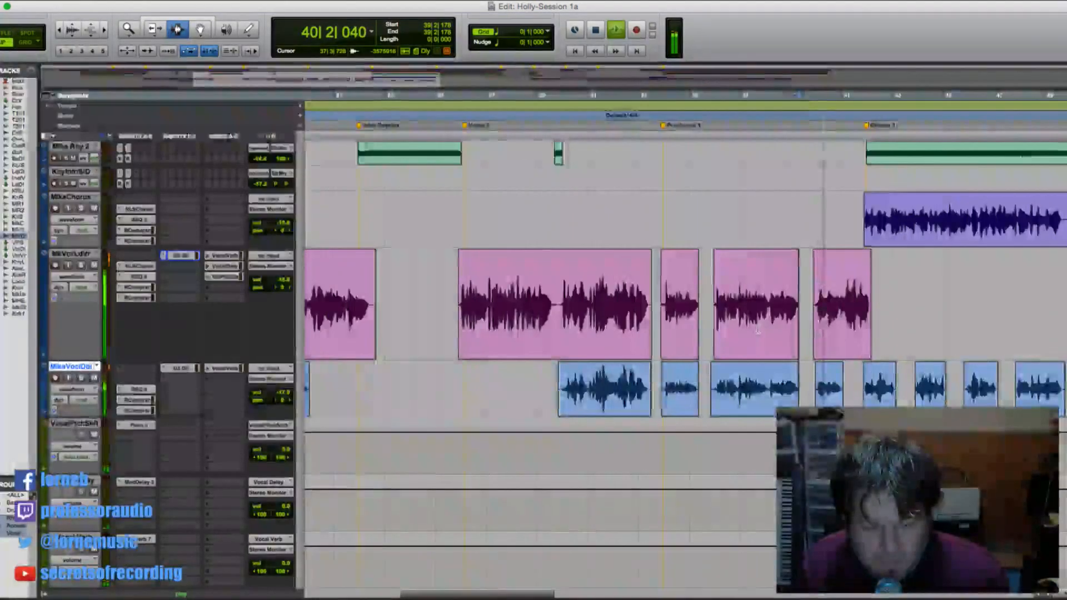
{"action": "key", "text": "space"}
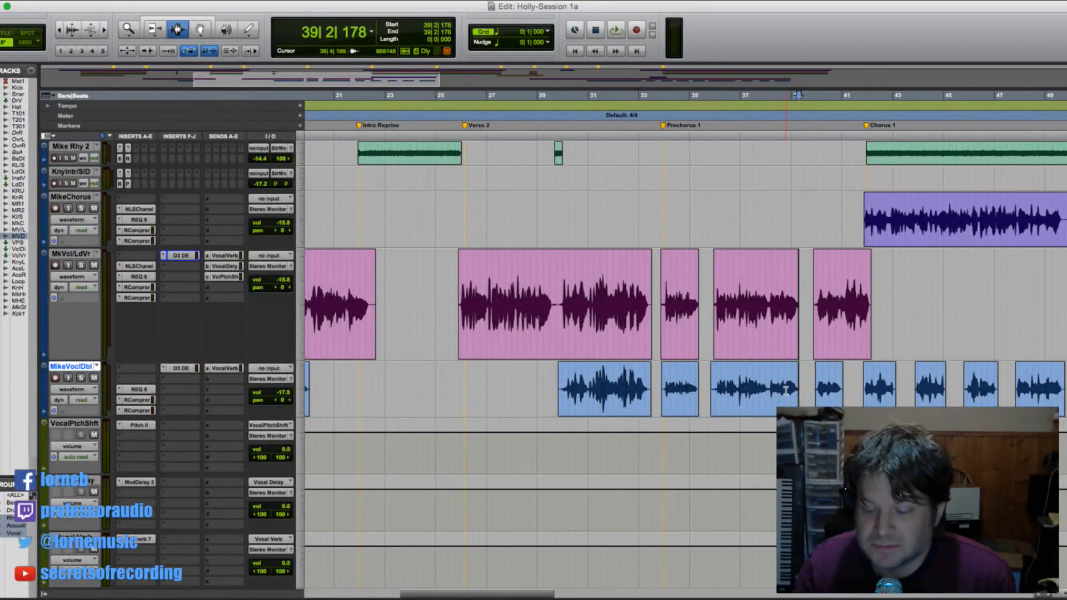
- Play the mix from 39|2|178 into Chorus 1 and from 33|3|108 into Prechorus 1
{"action": "key", "text": "space"}
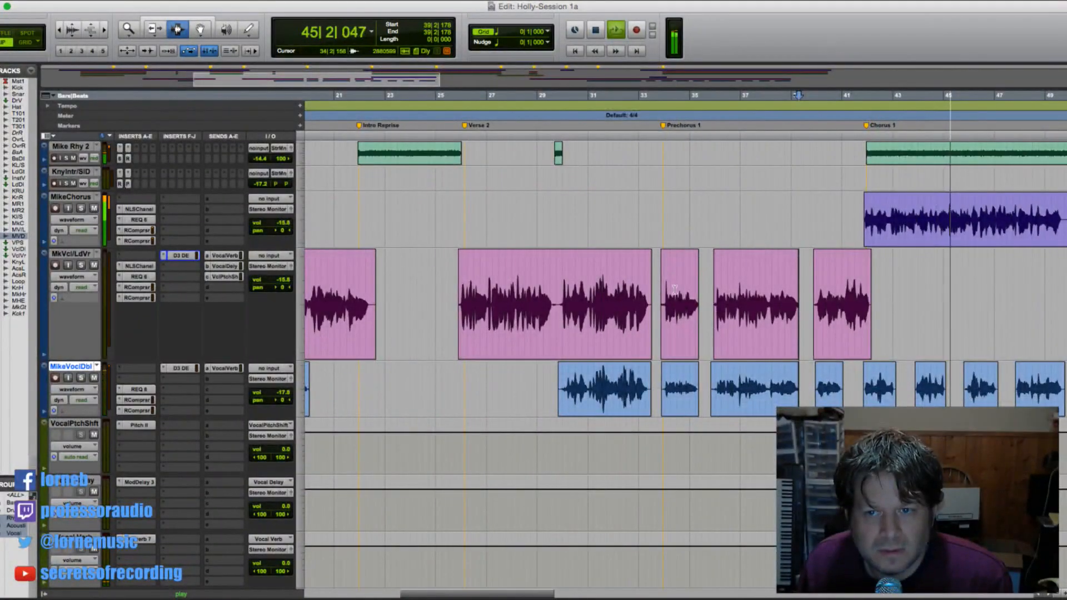
{"action": "scroll", "coordinate": [683, 287], "scroll_direction": "down", "scroll_amount": 8}
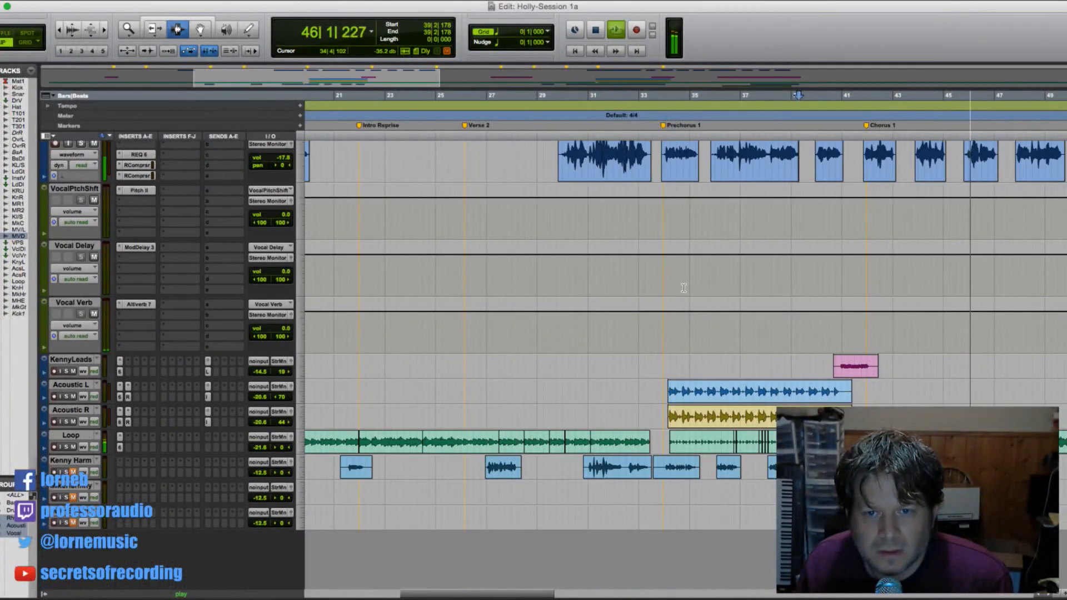
{"action": "key", "text": "space"}
{"action": "left_click", "coordinate": [652, 341]}
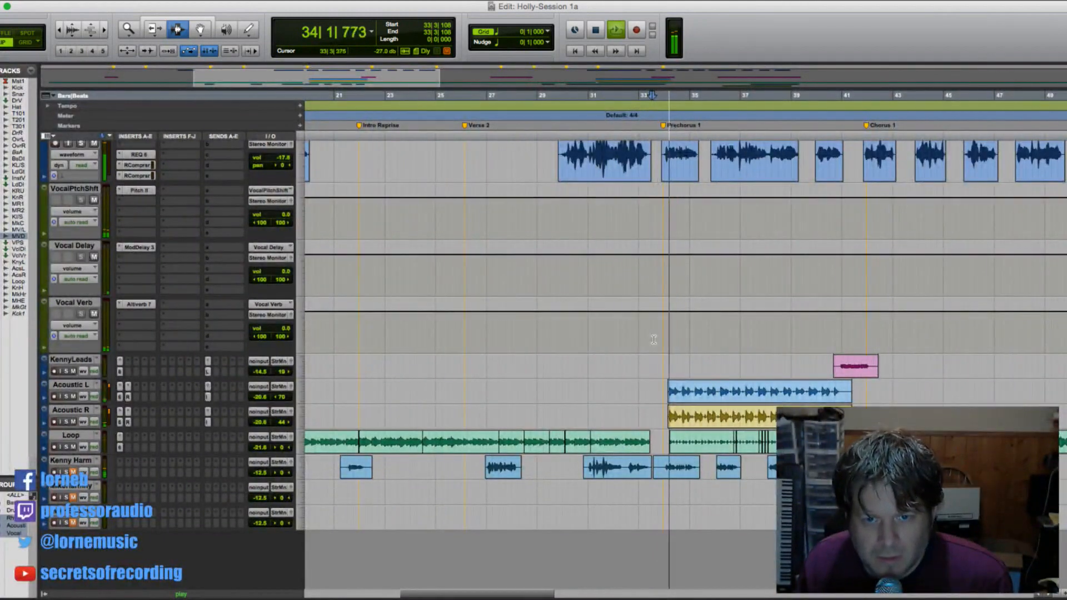
{"action": "key", "text": "space"}
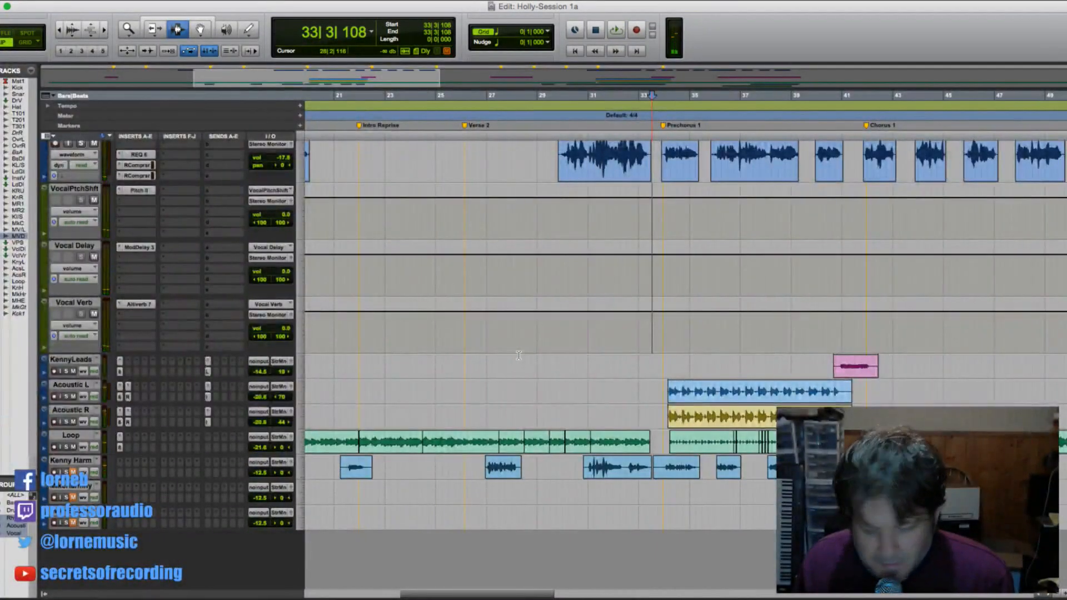
- Move the Kenny Harm track directly below MikeVoclDbl and enlarge its track height to match
{"action": "key", "text": "super+bracketleft"}
{"action": "key", "text": "super+bracketleft"}
{"action": "key", "text": "super+bracketleft"}
{"action": "key", "text": "super+bracketleft"}
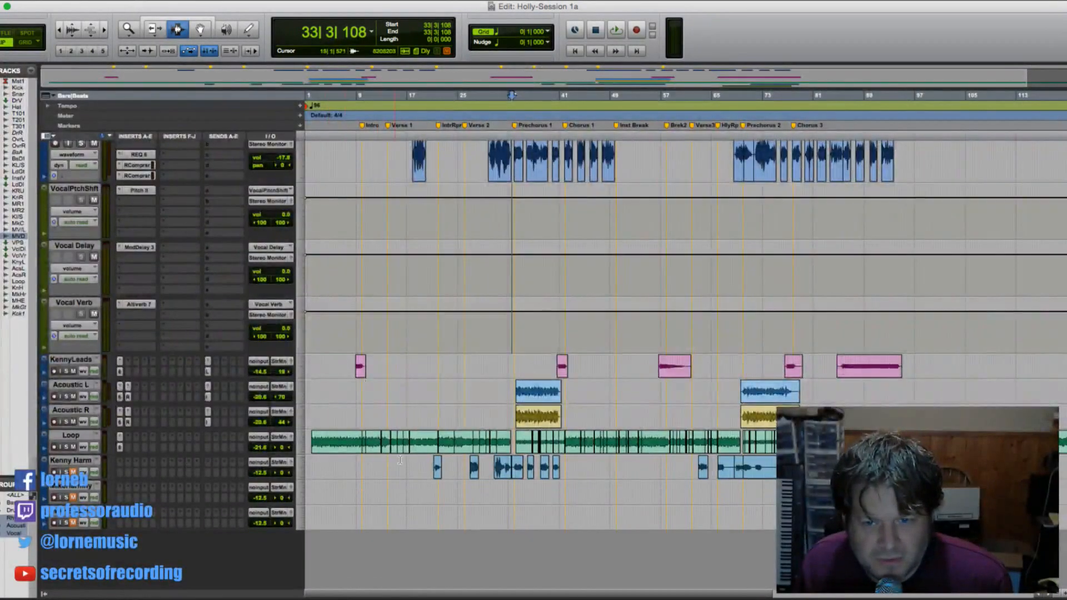
{"action": "scroll", "coordinate": [542, 307], "scroll_direction": "up", "scroll_amount": 5}
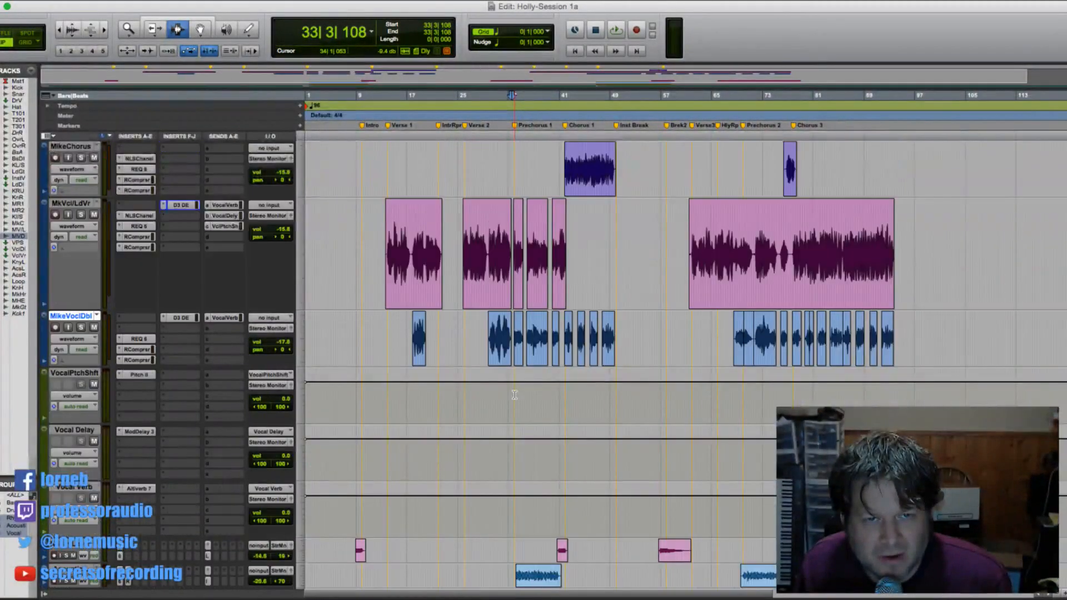
{"action": "scroll", "coordinate": [508, 396], "scroll_direction": "down", "scroll_amount": 5}
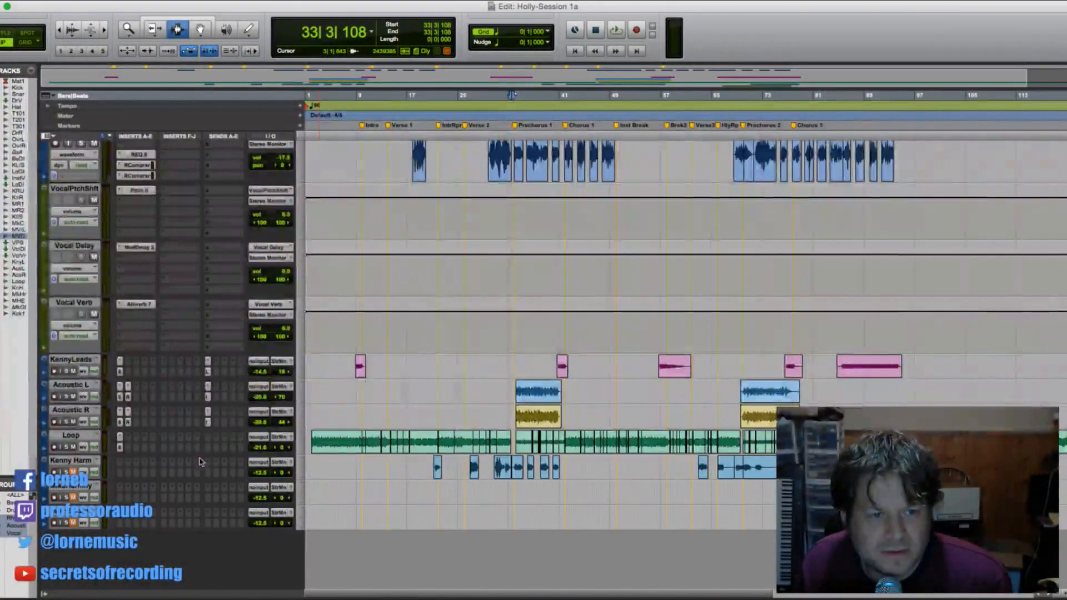
{"action": "left_click_drag", "start_coordinate": [72, 471], "coordinate": [107, 185]}
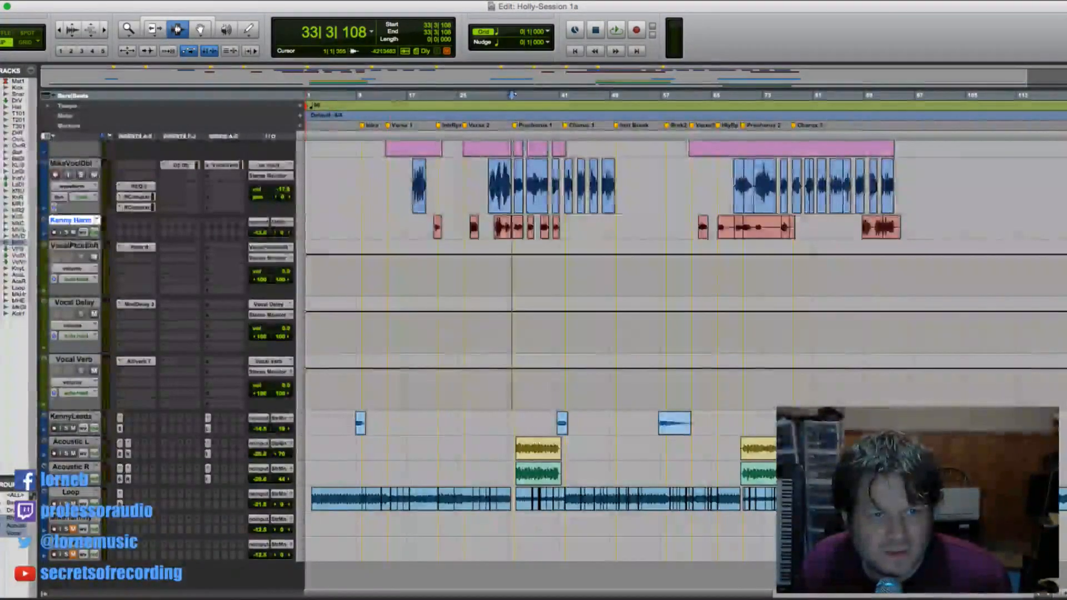
{"action": "left_click", "coordinate": [303, 228]}
{"action": "left_click", "coordinate": [328, 242]}
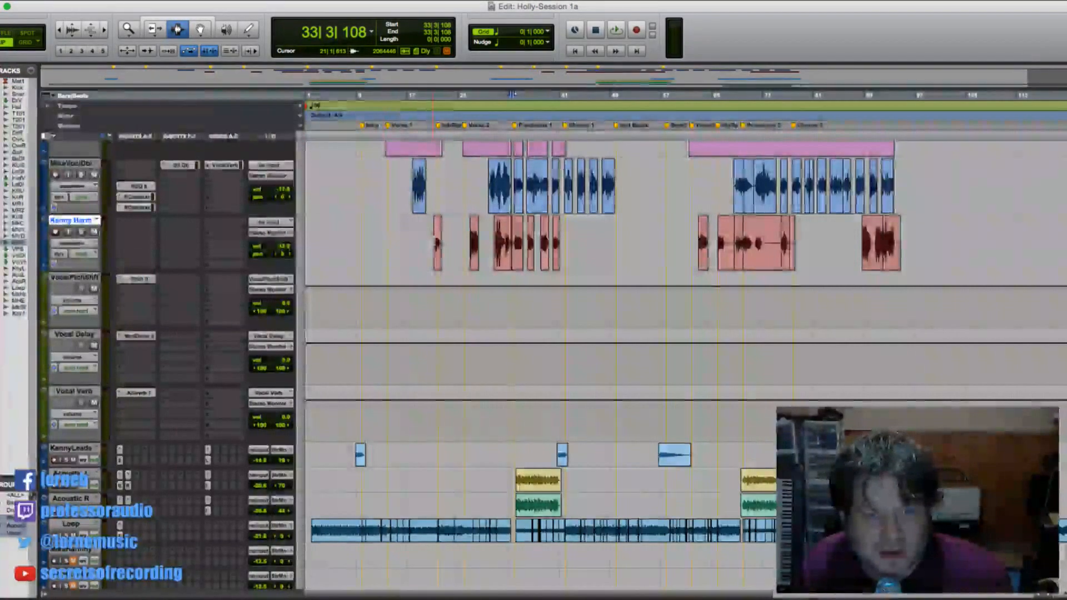
- Trim the start of the first Kenny Harm clip to 21|3|025, just before Intro Reprise
{"action": "key", "text": "Tab"}
{"action": "key", "text": "t"}
{"action": "key", "text": "t"}
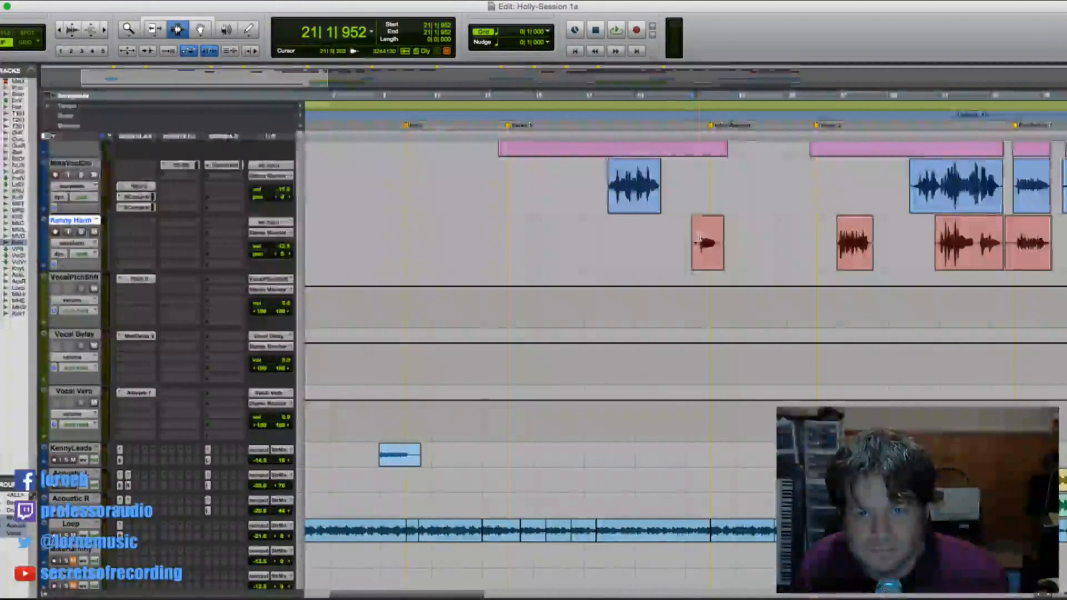
{"action": "left_click", "coordinate": [700, 237]}
{"action": "key", "text": "a"}
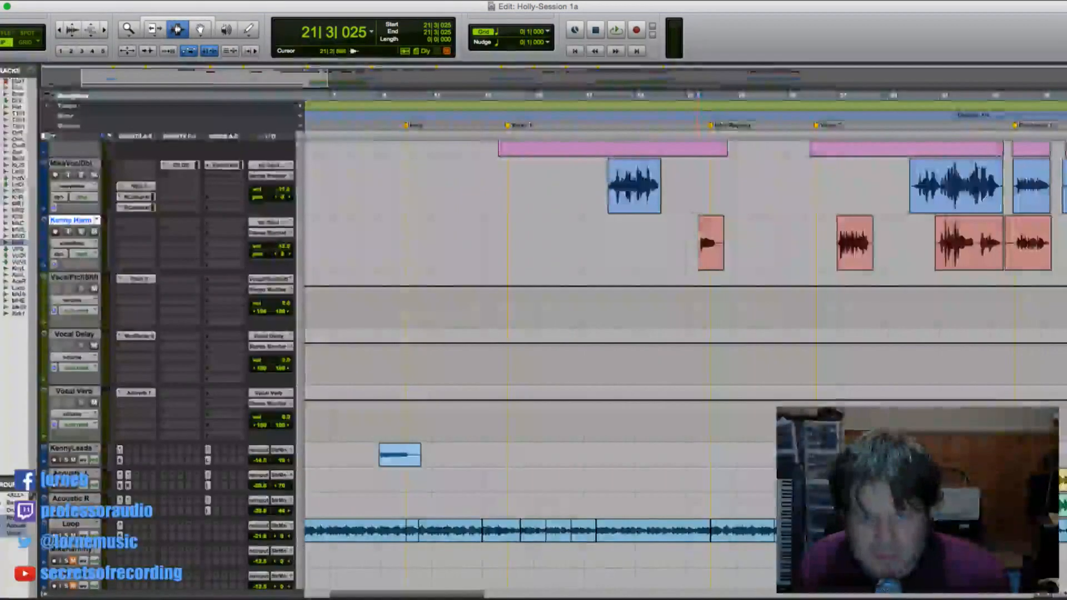
- Play from 20|1|280 to audition the trimmed first Kenny Harm clip in the mix
{"action": "left_click", "coordinate": [662, 238]}
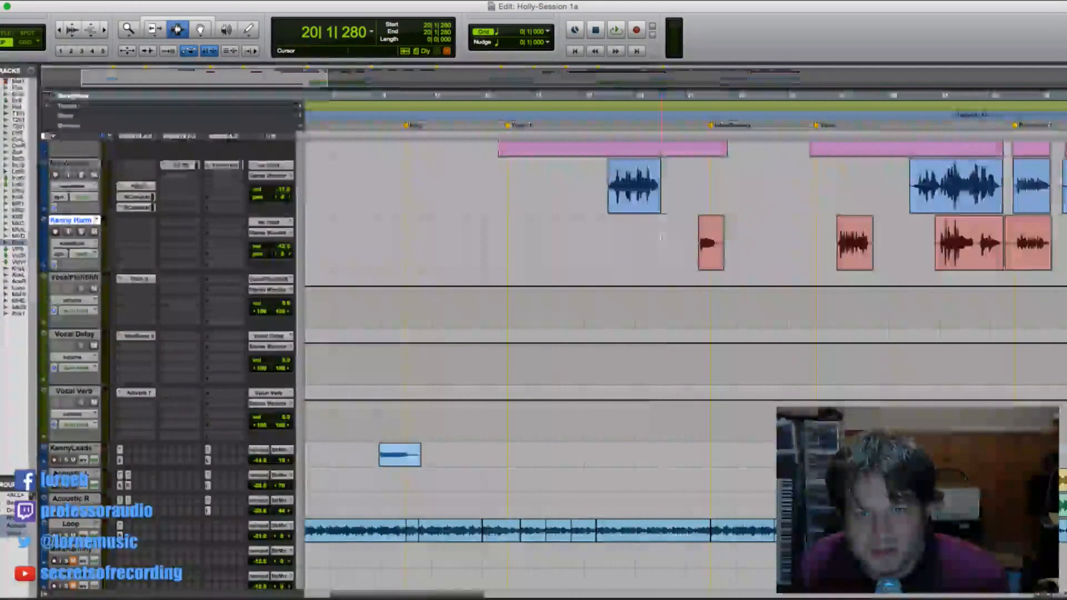
{"action": "key", "text": "space"}
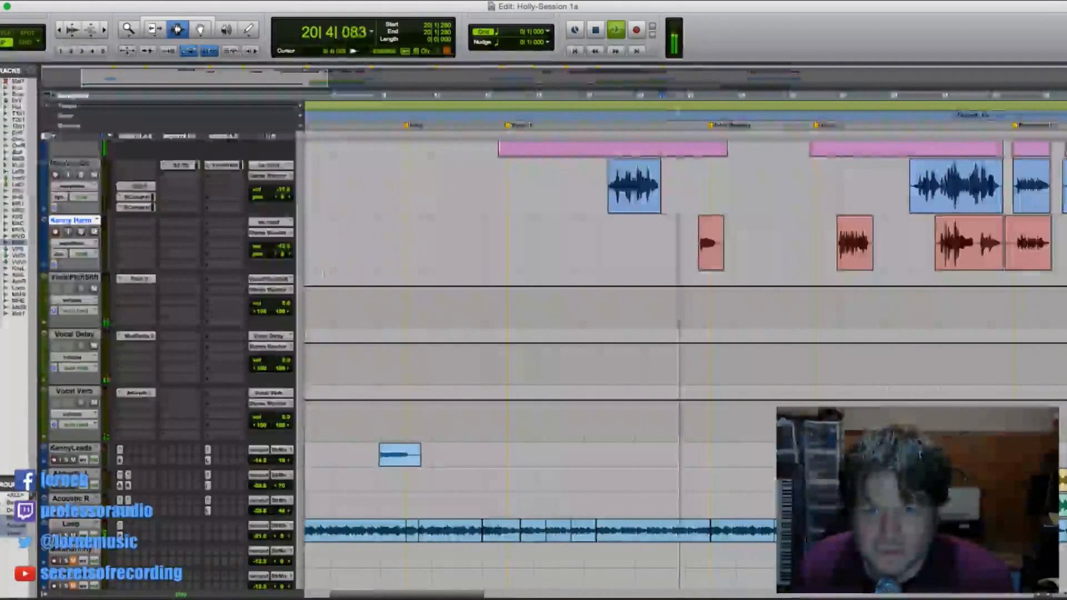
{"action": "key", "text": "t"}
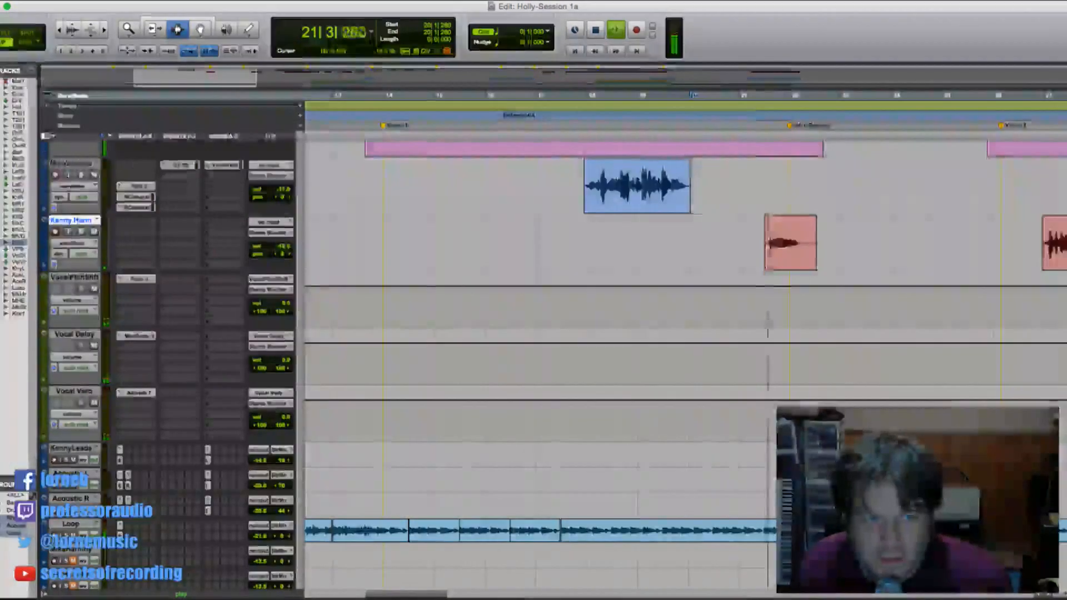
{"action": "key", "text": "r"}
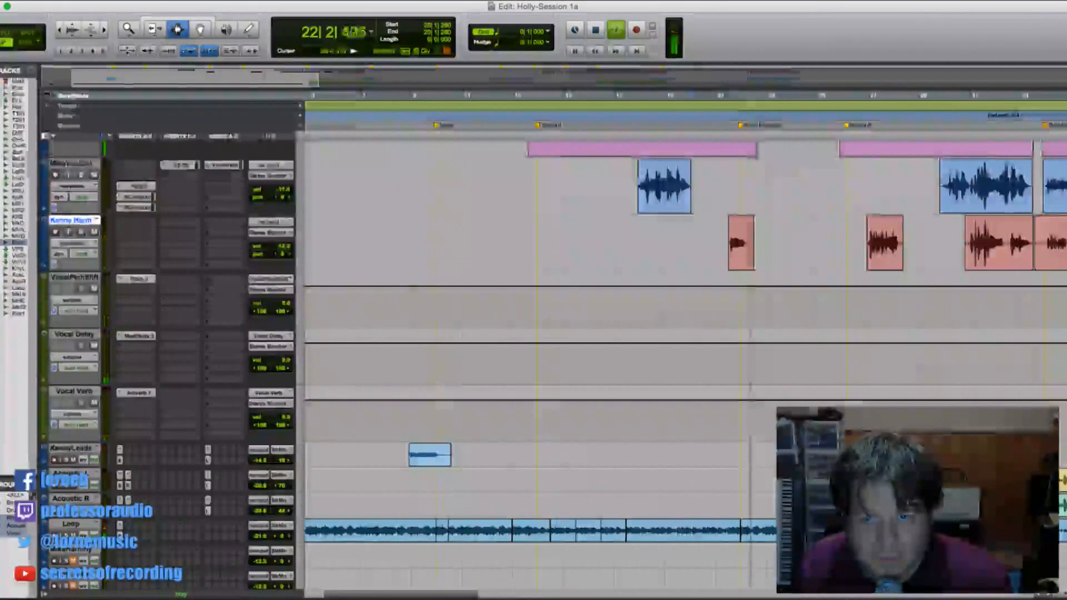
- Audition the Kenny Harm clip in Verse 2 from 26|4|461 and solo the Kenny Harm track
{"action": "left_click", "coordinate": [864, 211]}
{"action": "key", "text": "t"}
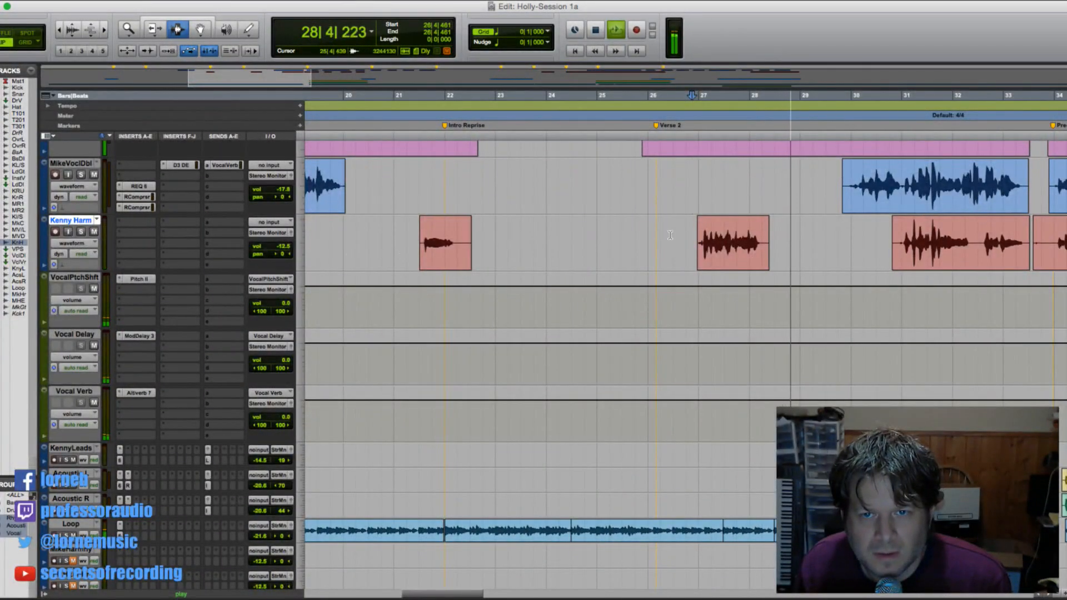
{"action": "key", "text": "space"}
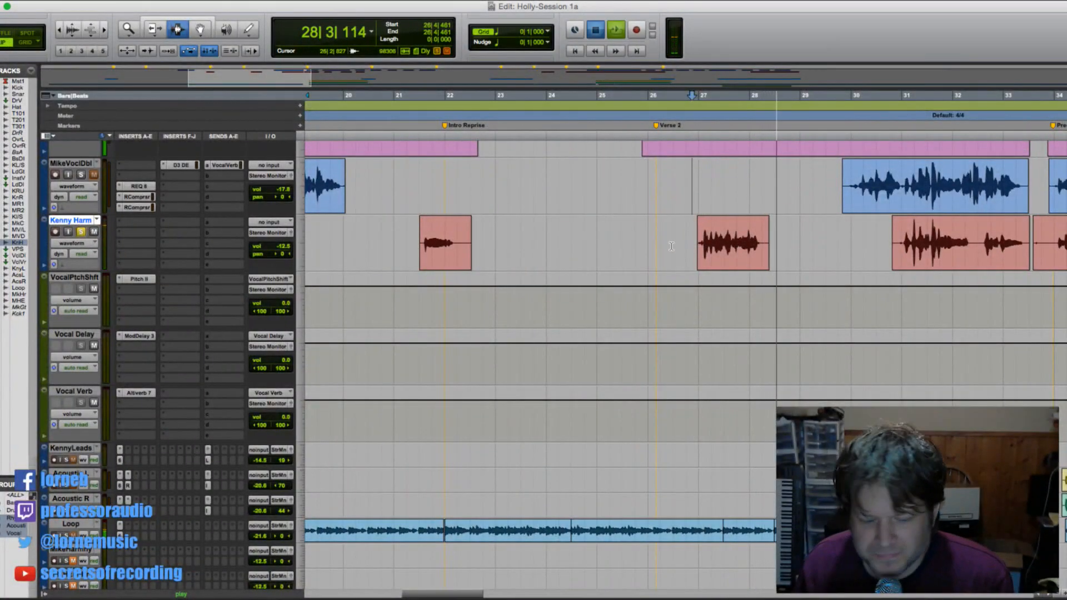
{"action": "key", "text": "space"}
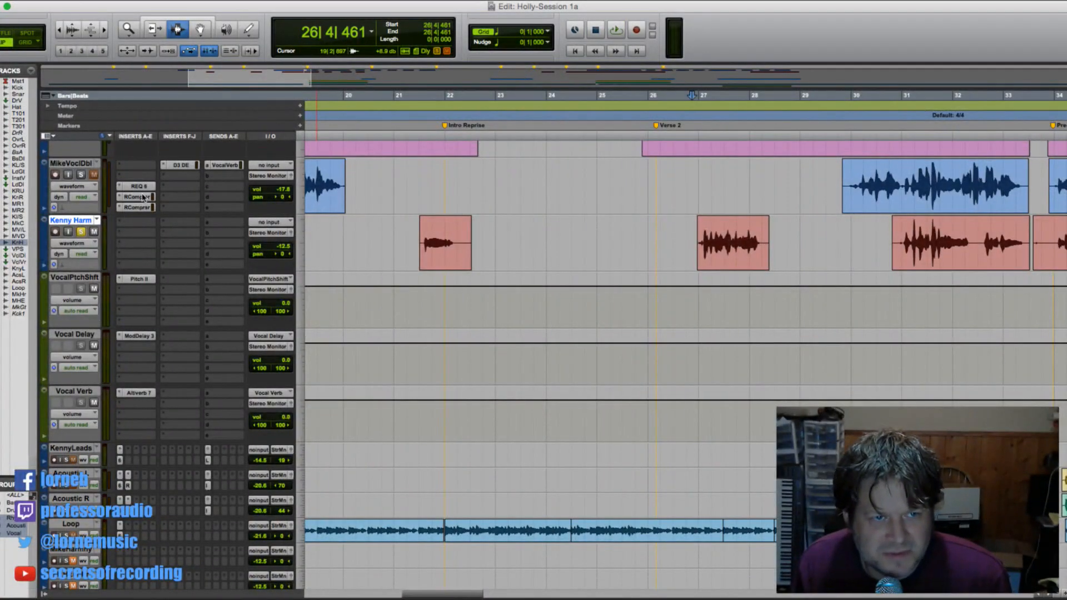
- Move the first RCompressor on MikeVoclDbl to the Kenny Harm track as a copy and inspect its settings
{"action": "left_click_drag", "start_coordinate": [144, 197], "coordinate": [136, 243]}
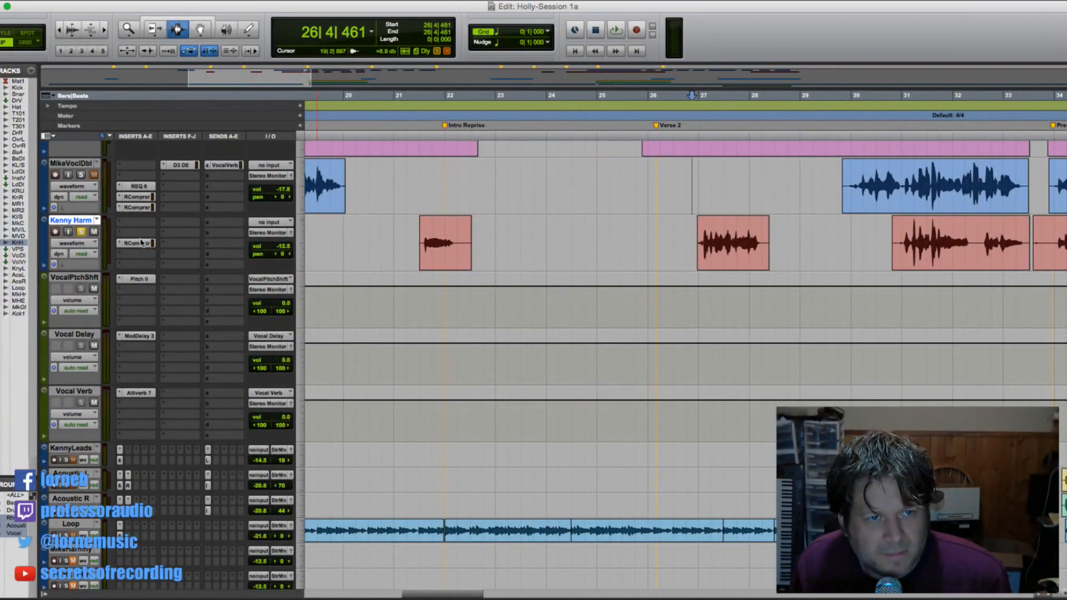
{"action": "left_click", "coordinate": [156, 243]}
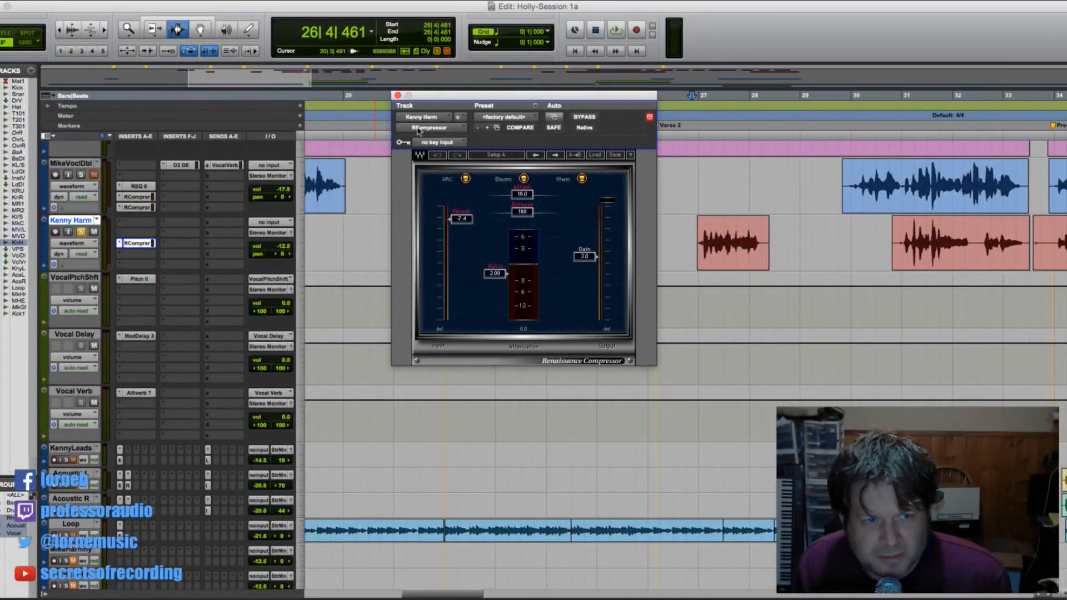
{"action": "left_click", "coordinate": [397, 95]}
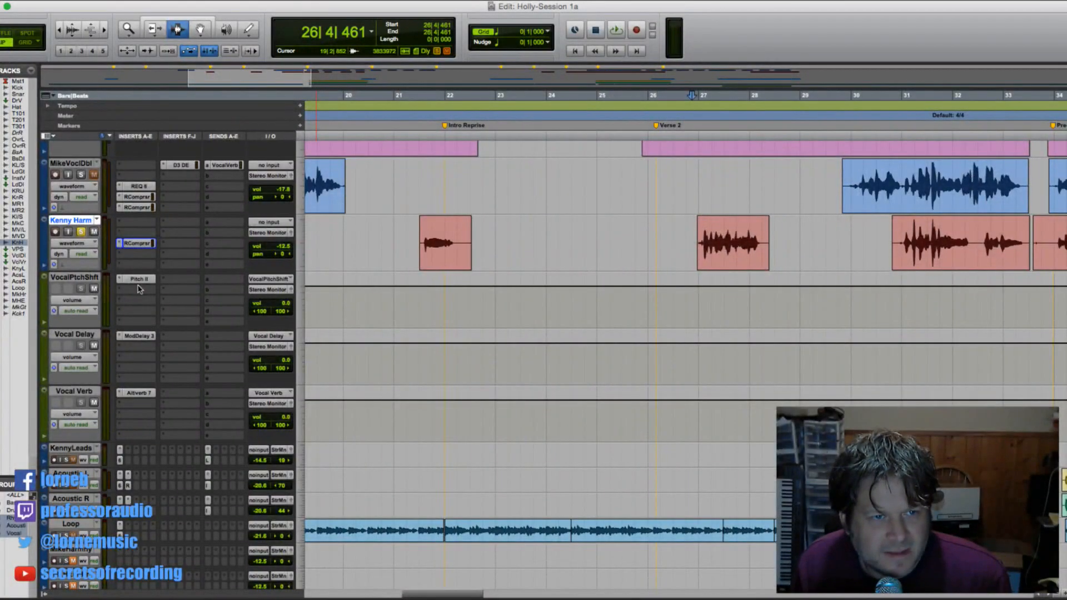
- Replace the RCompressor insert on Kenny Harm with the Smack! plug-in and move its window clear of the Verse 2 clips
{"action": "left_click", "coordinate": [127, 244]}
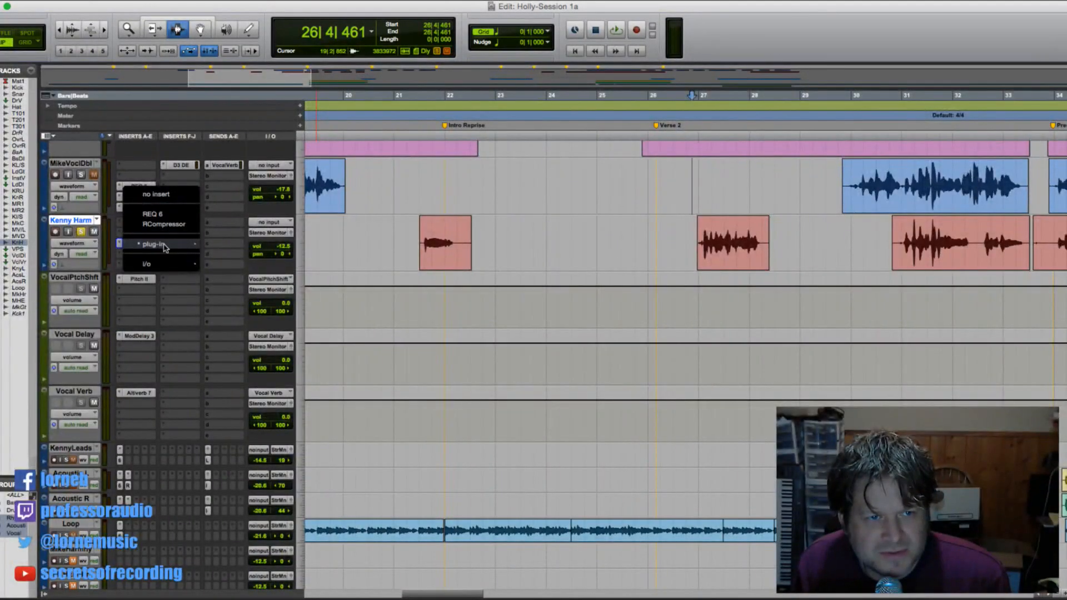
{"action": "mouse_move", "coordinate": [164, 248]}
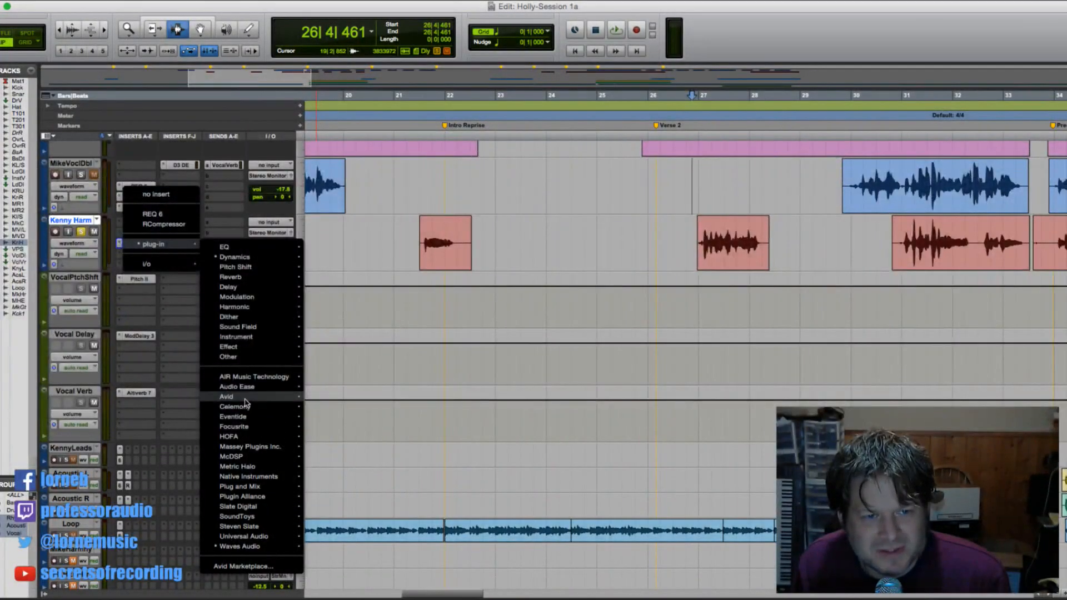
{"action": "left_click", "coordinate": [594, 357]}
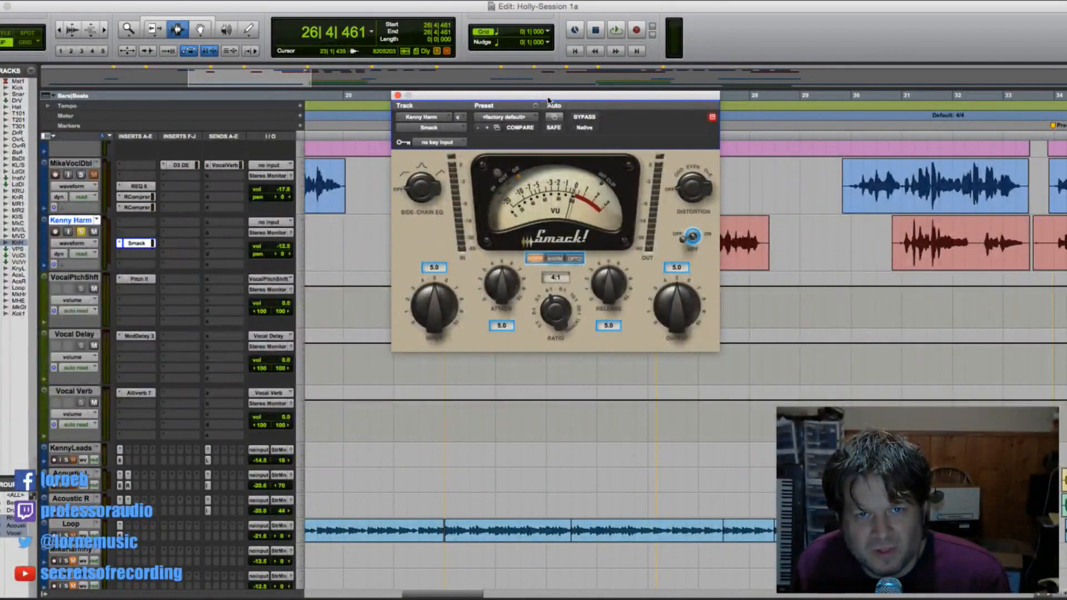
{"action": "left_click_drag", "start_coordinate": [548, 96], "coordinate": [462, 88]}
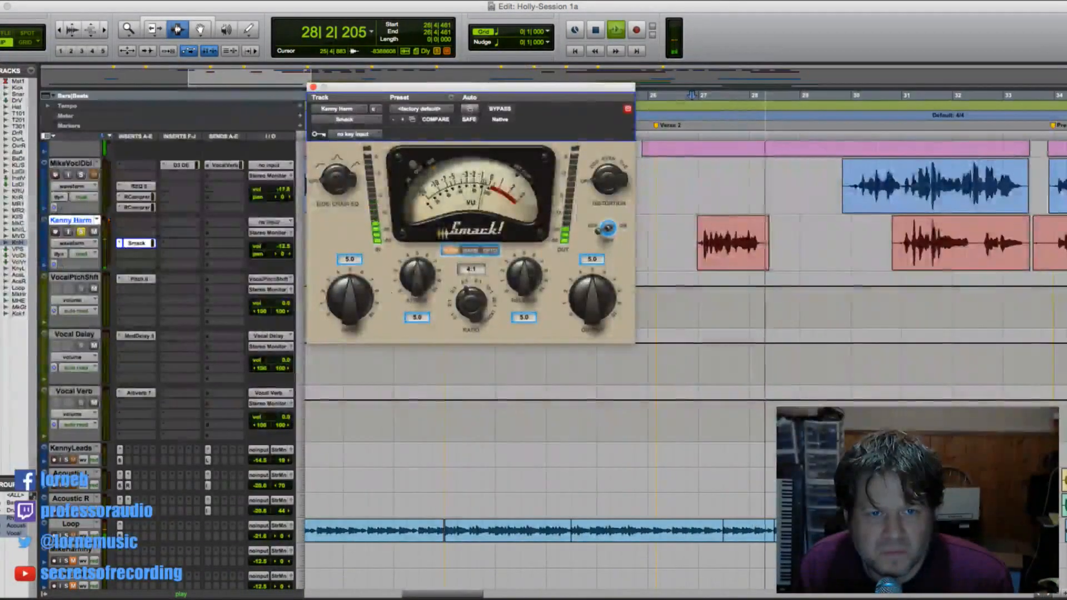
- Set the Smack! attack to 4.6 and output to 6.6 while auditioning the soloed harmony vocal
{"action": "left_click_drag", "start_coordinate": [412, 290], "coordinate": [418, 294]}
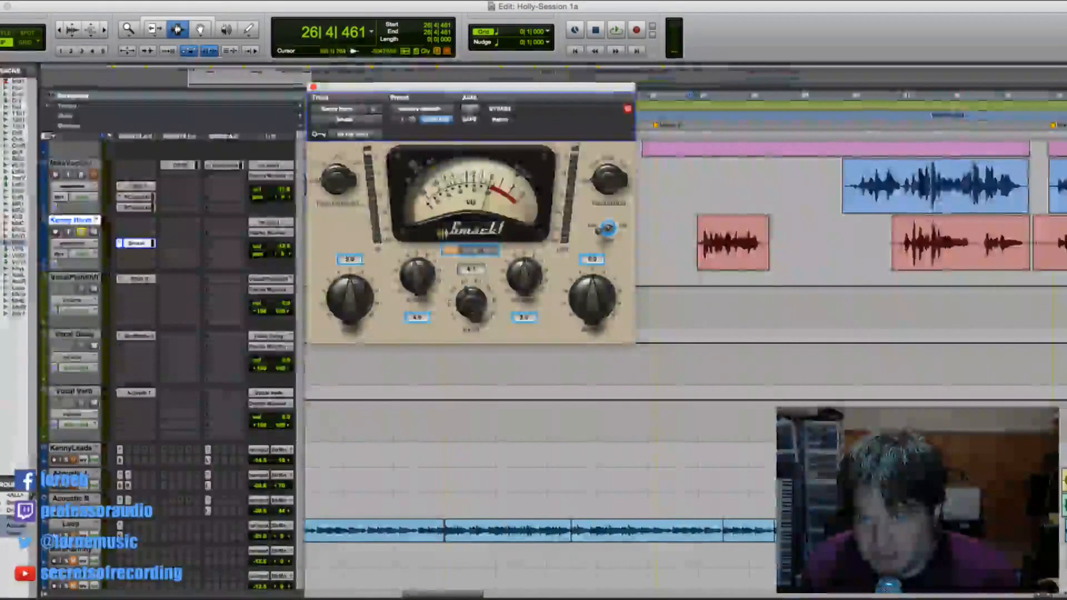
{"action": "key", "text": "space"}
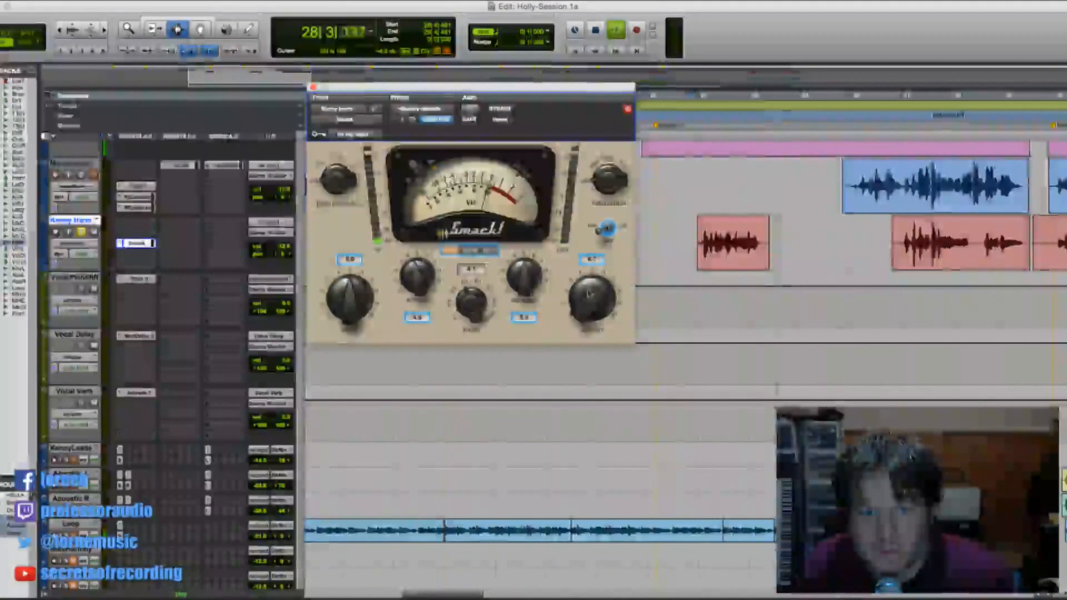
{"action": "key", "text": "space"}
- Unsolo the Kenny Harm track and set its volume to -15.8 while playing Verse 2 in the full mix
{"action": "left_click", "coordinate": [81, 231]}
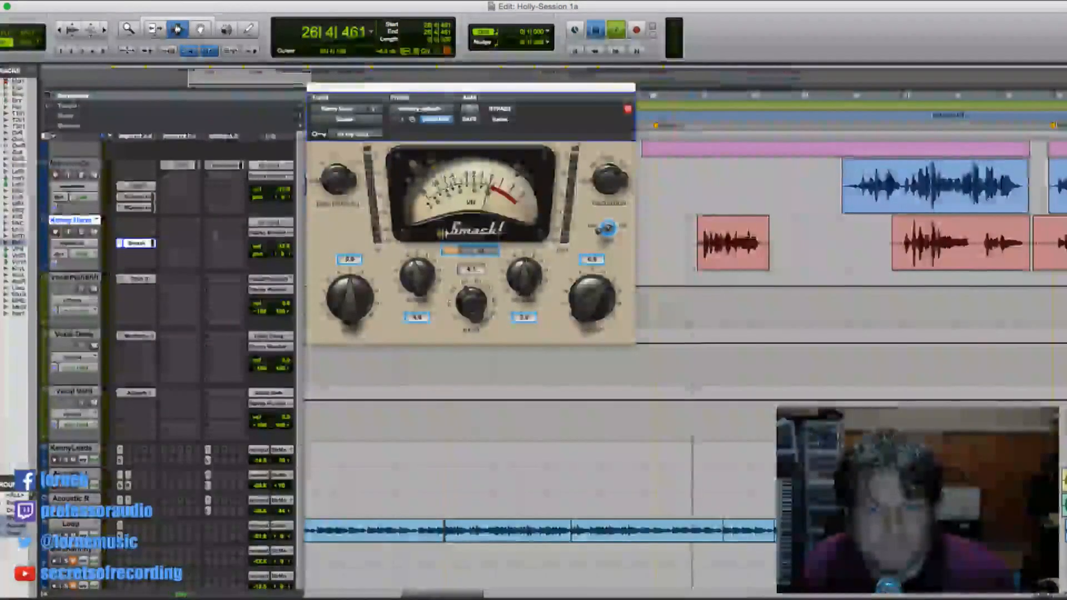
{"action": "key", "text": "space"}
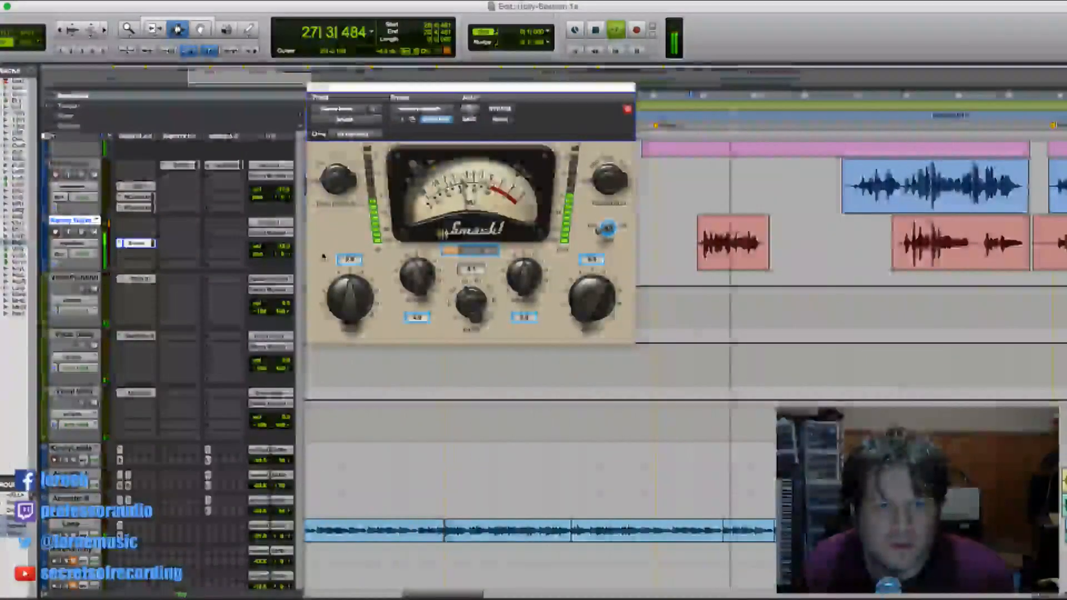
{"action": "left_click_drag", "start_coordinate": [276, 246], "coordinate": [279, 253]}
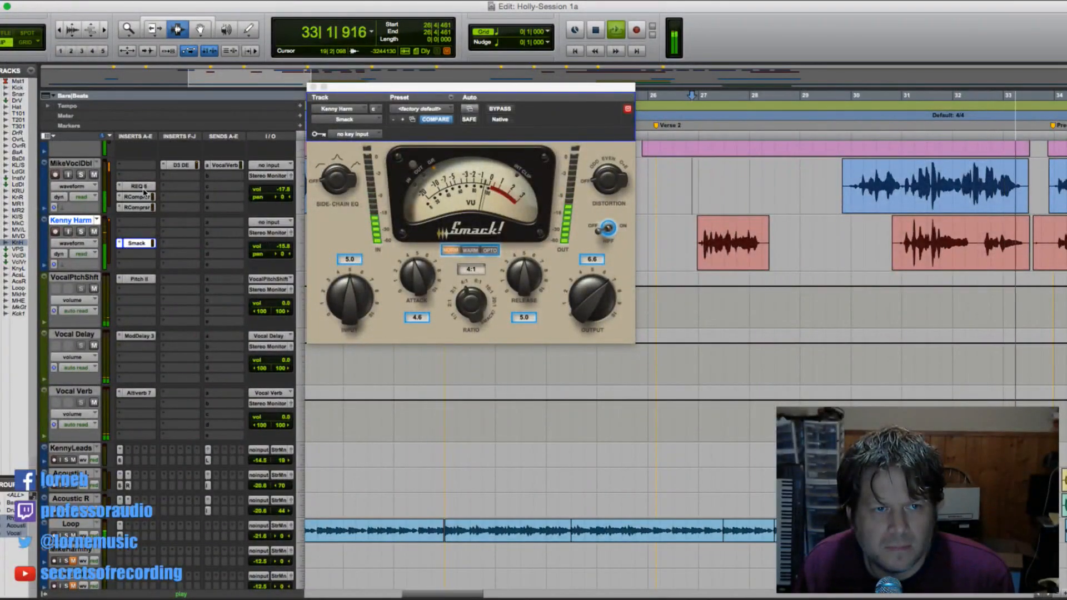
{"action": "key", "text": "space"}
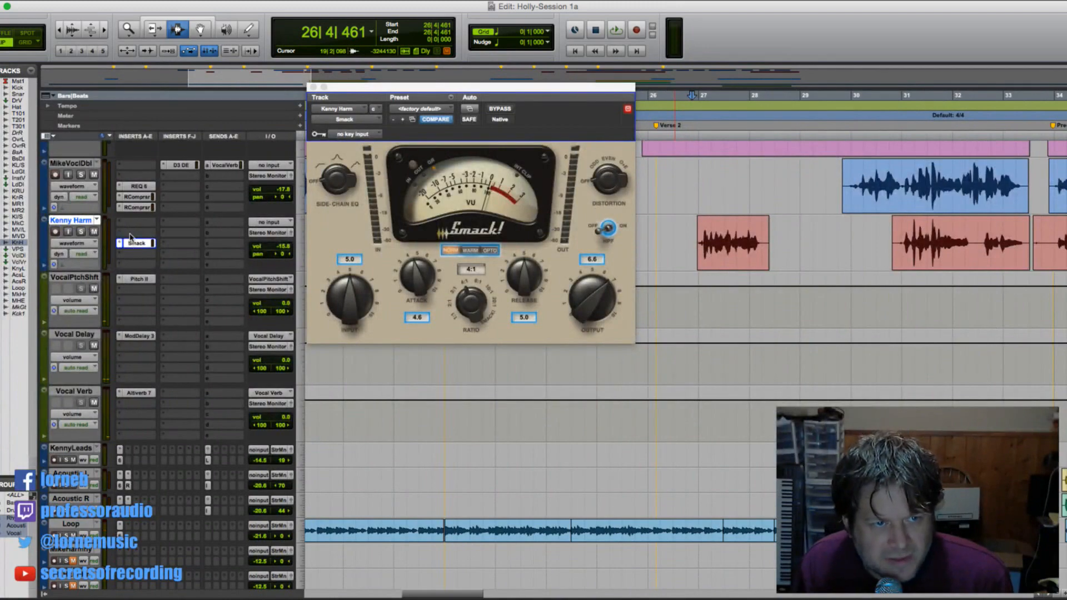
- Insert the REQ 6 equalizer above Smack! on the Kenny Harm track and cut its third band in the low mids
{"action": "left_click", "coordinate": [133, 233]}
{"action": "left_click", "coordinate": [162, 255]}
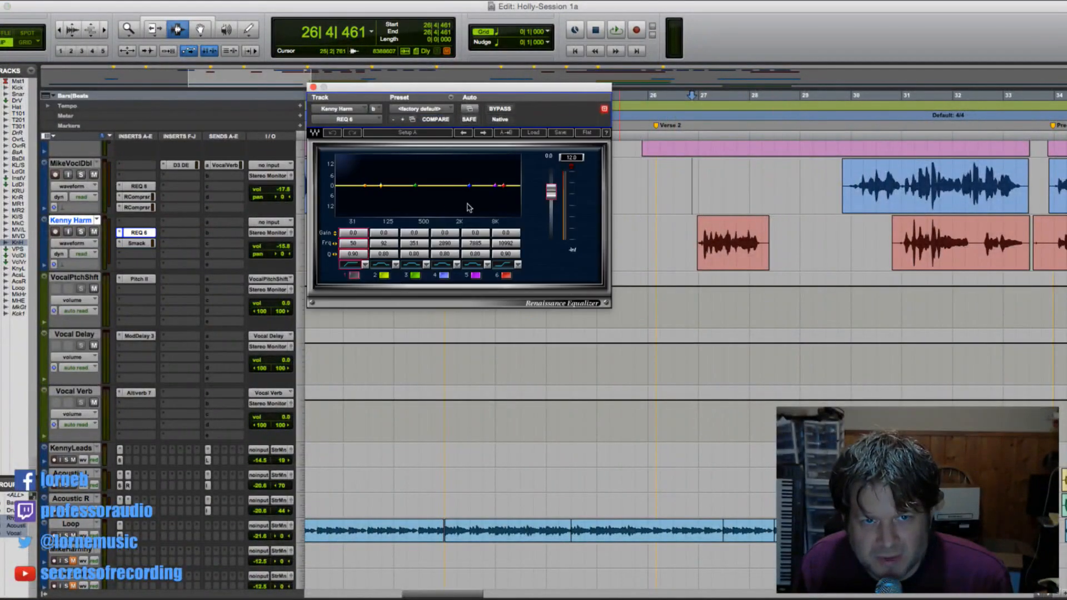
{"action": "left_click_drag", "start_coordinate": [421, 192], "coordinate": [412, 215]}
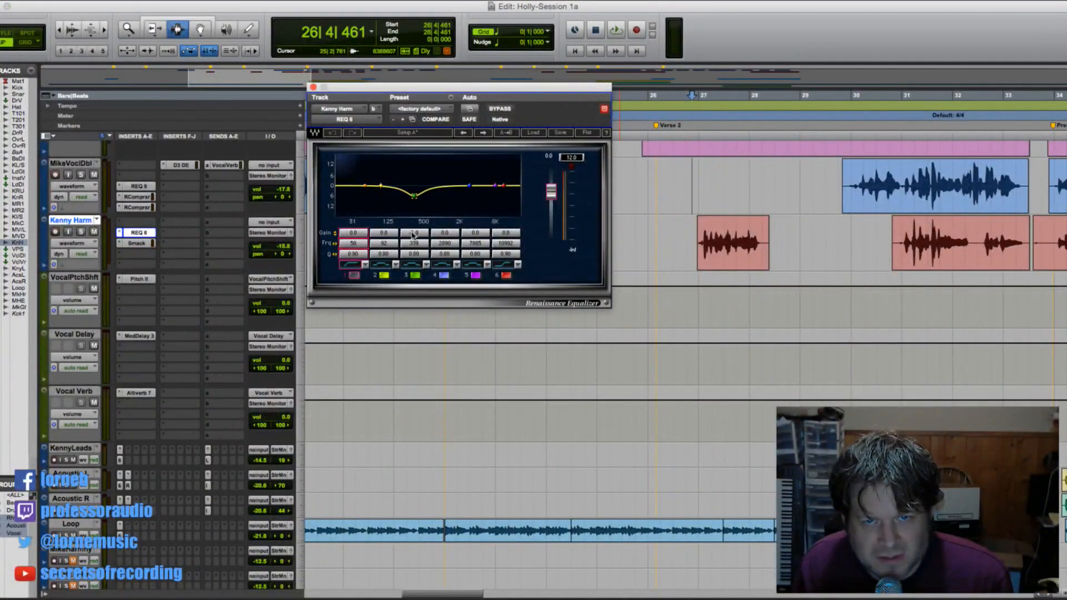
- Audition the soloed harmony near bar 31, deepen the REQ 6 third-band cut at a lower frequency, and set the second band's Q to 0.21
{"action": "left_click", "coordinate": [899, 225]}
{"action": "key", "text": "shift+s"}
{"action": "key", "text": "space"}
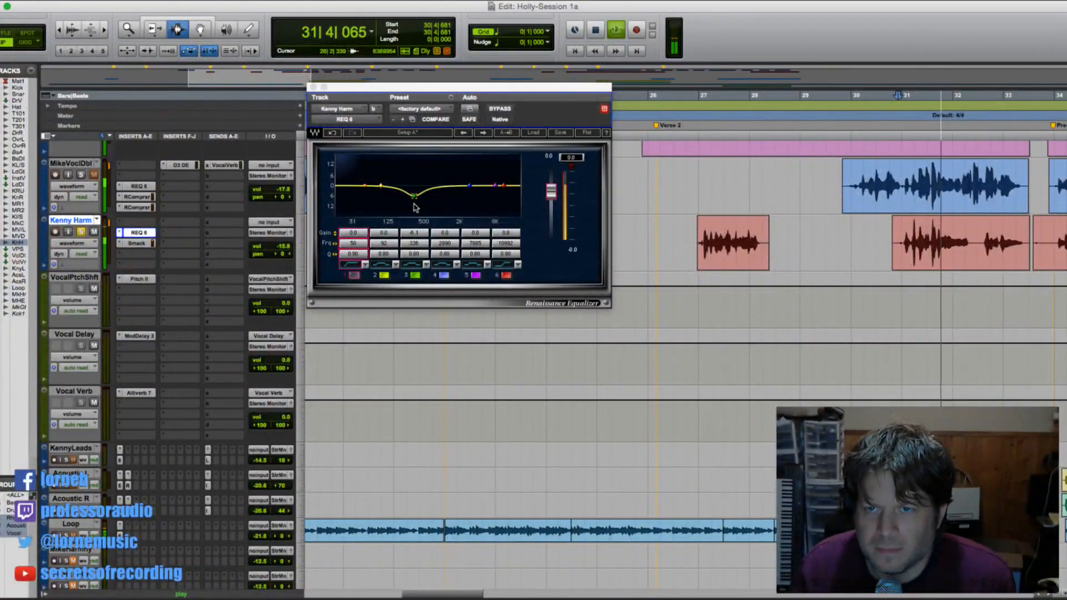
{"action": "left_click_drag", "start_coordinate": [413, 195], "coordinate": [408, 187]}
{"action": "key", "text": "space"}
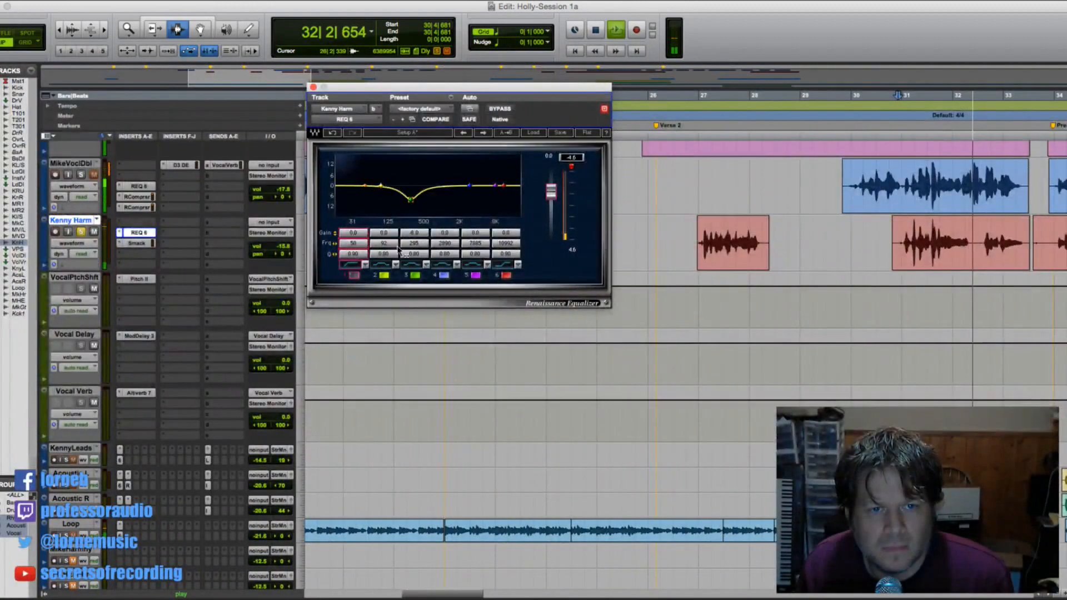
{"action": "left_click_drag", "start_coordinate": [386, 251], "coordinate": [323, 262]}
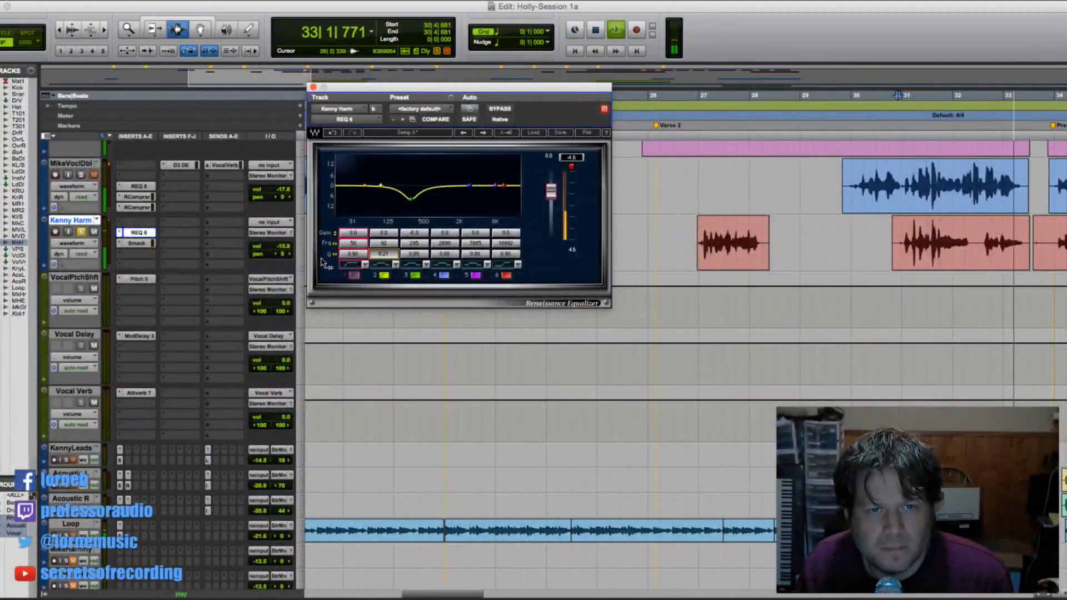
- Enable the REQ 6 first band as a low cut, raise its frequency, and close the equalizer while playing the harmony in the full mix
{"action": "left_click", "coordinate": [354, 275]}
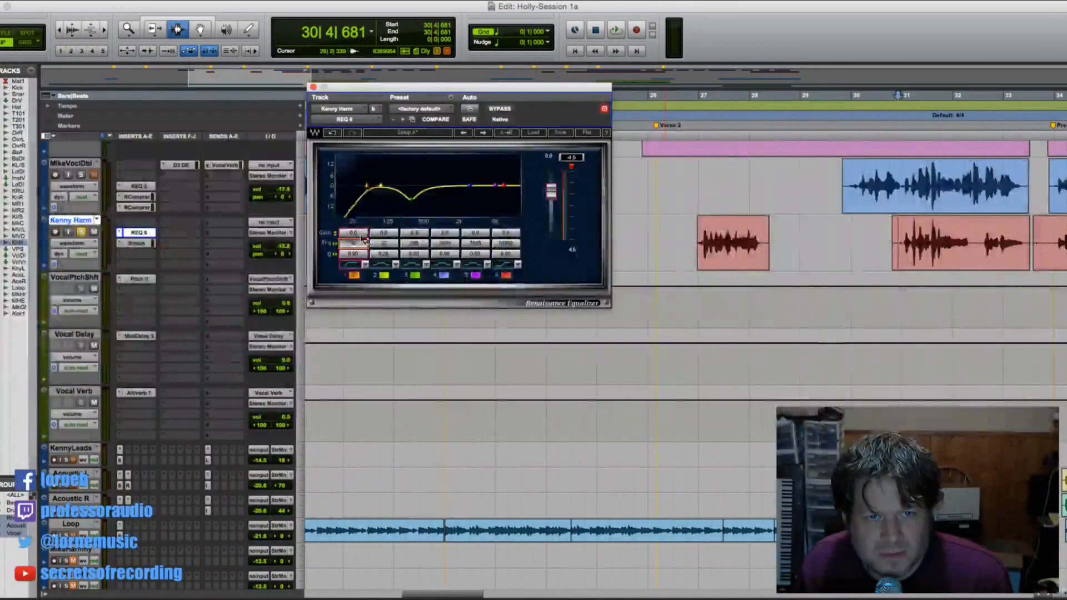
{"action": "left_click_drag", "start_coordinate": [356, 249], "coordinate": [382, 239]}
{"action": "left_click", "coordinate": [222, 245]}
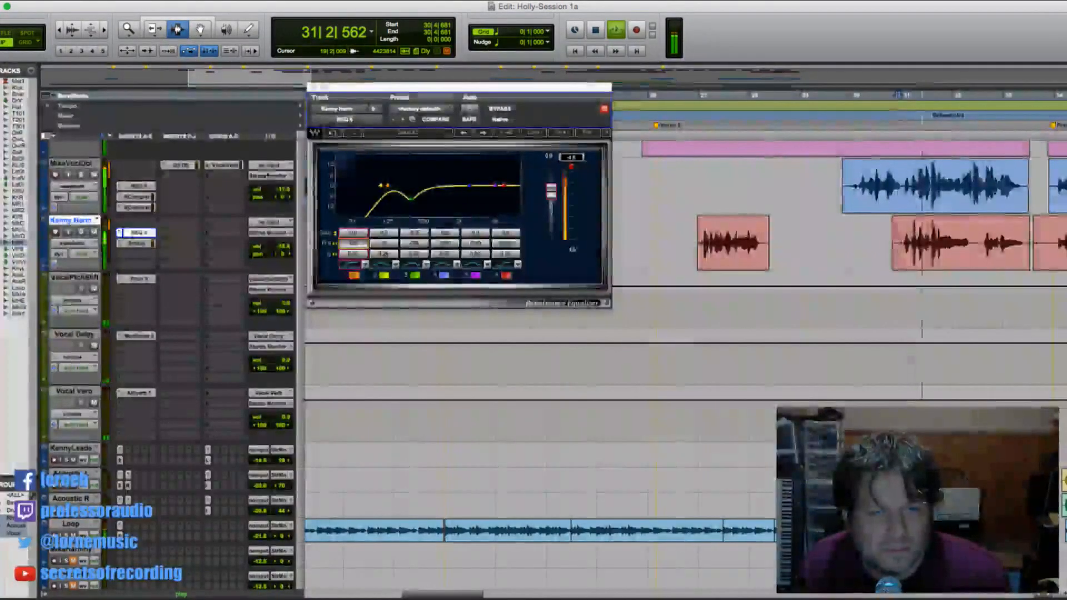
{"action": "left_click", "coordinate": [314, 88]}
{"action": "key", "text": "space"}
{"action": "key", "text": "space"}
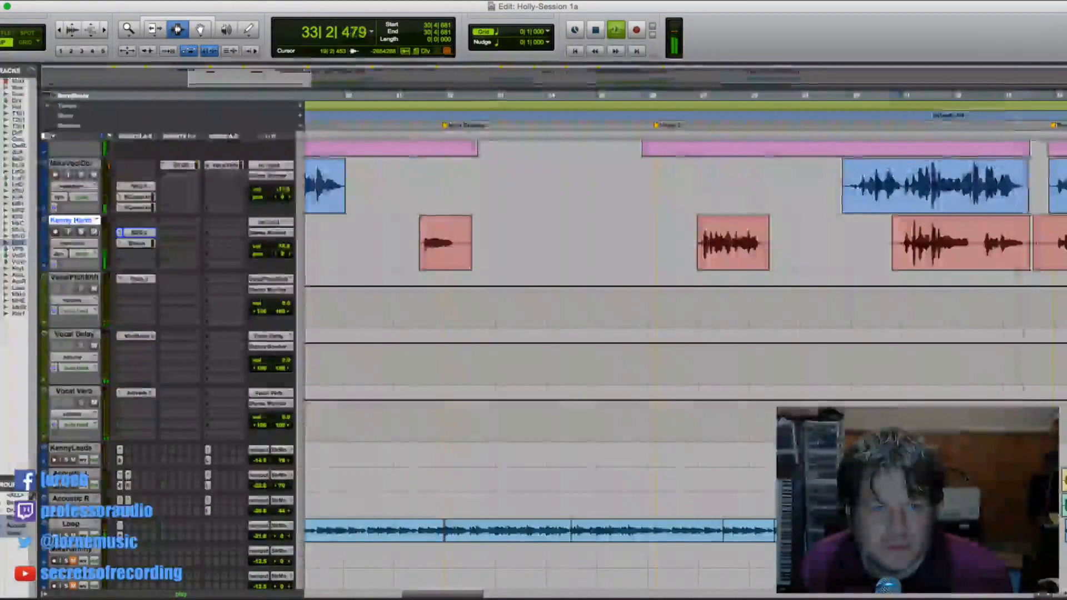
{"action": "key", "text": "space"}
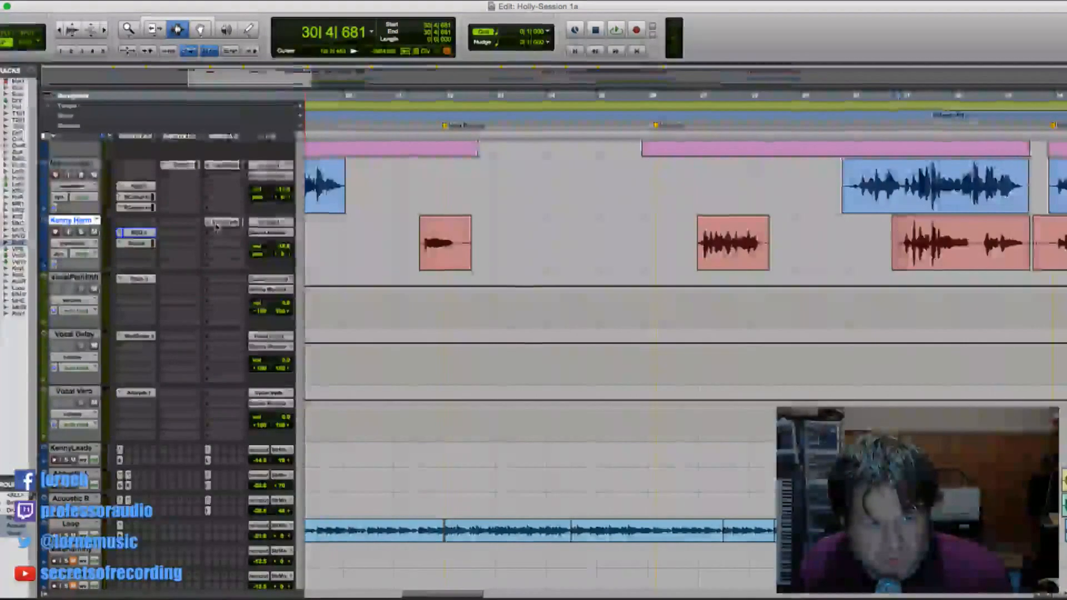
- Add a Vocal Verb send at -17.2 to Kenny Harm, set the track's volume to -17.2, and play the end of Verse 2
{"action": "left_click", "coordinate": [217, 222]}
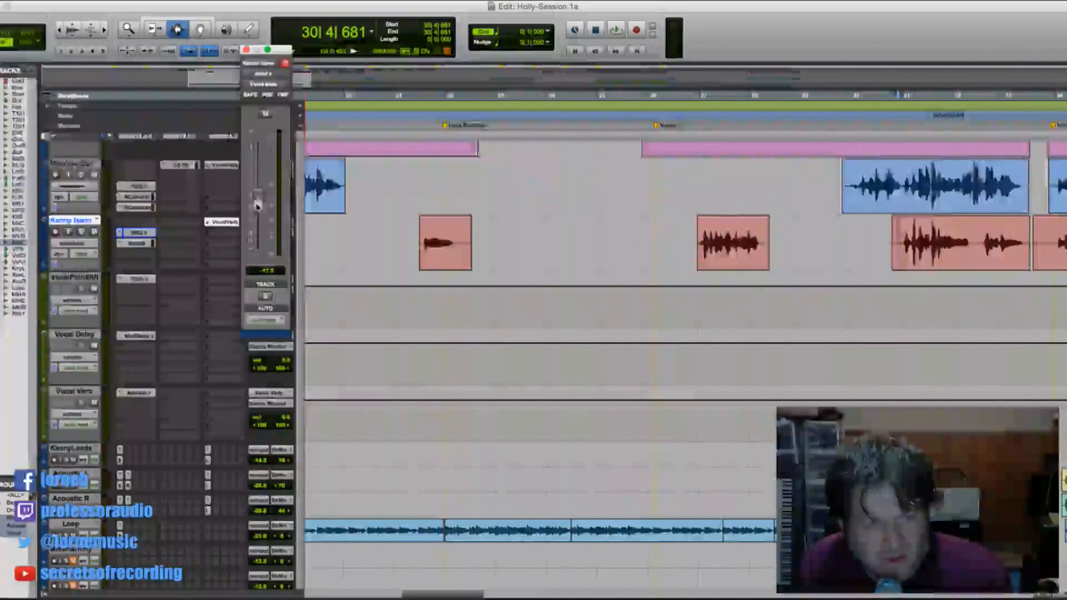
{"action": "left_click", "coordinate": [890, 222]}
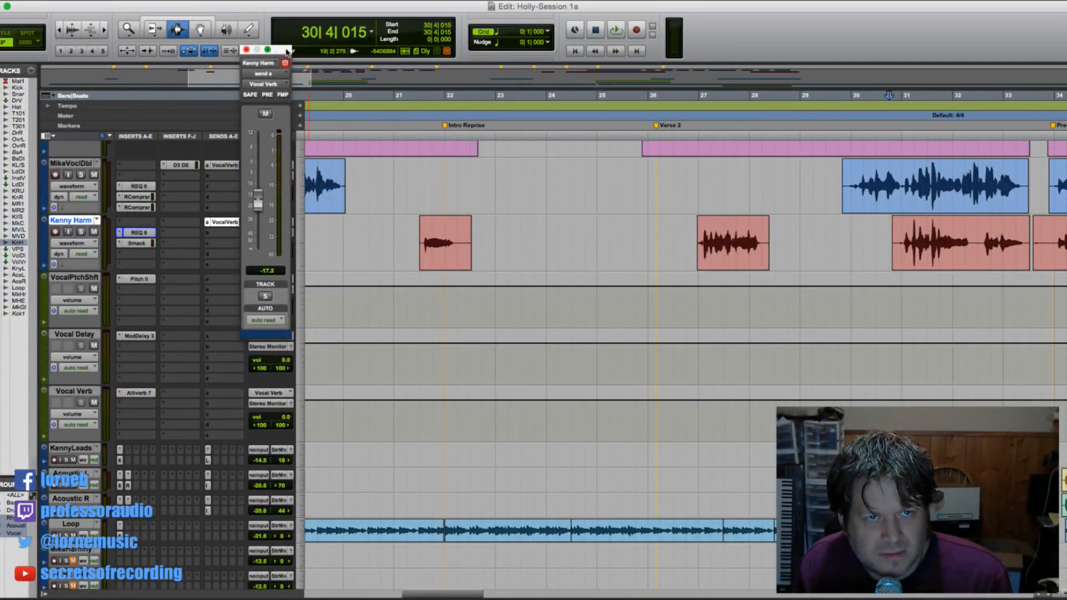
{"action": "left_click_drag", "start_coordinate": [287, 51], "coordinate": [357, 55]}
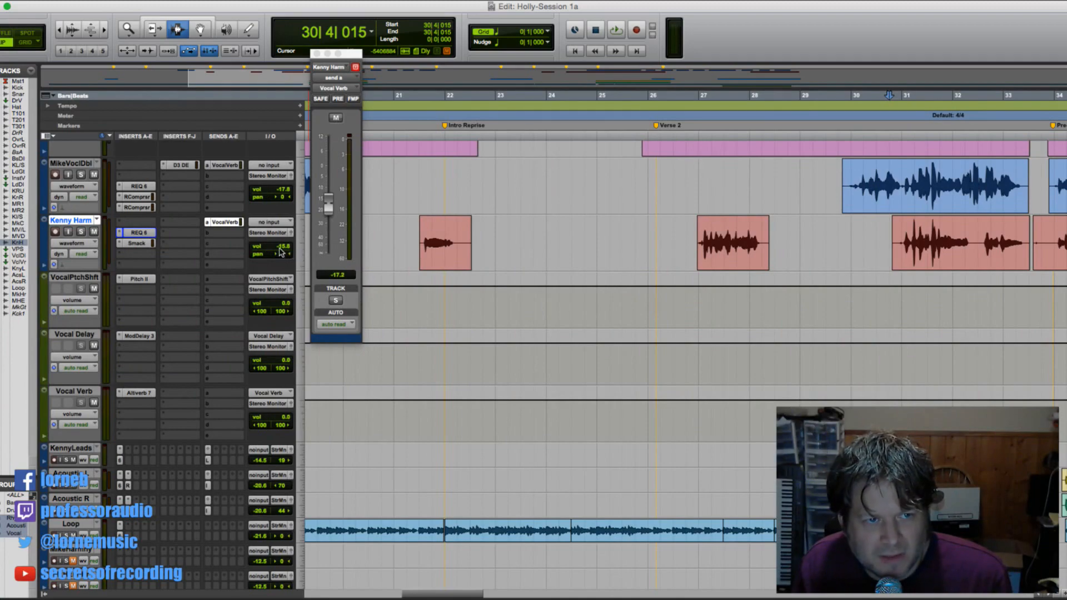
{"action": "left_click", "coordinate": [280, 253]}
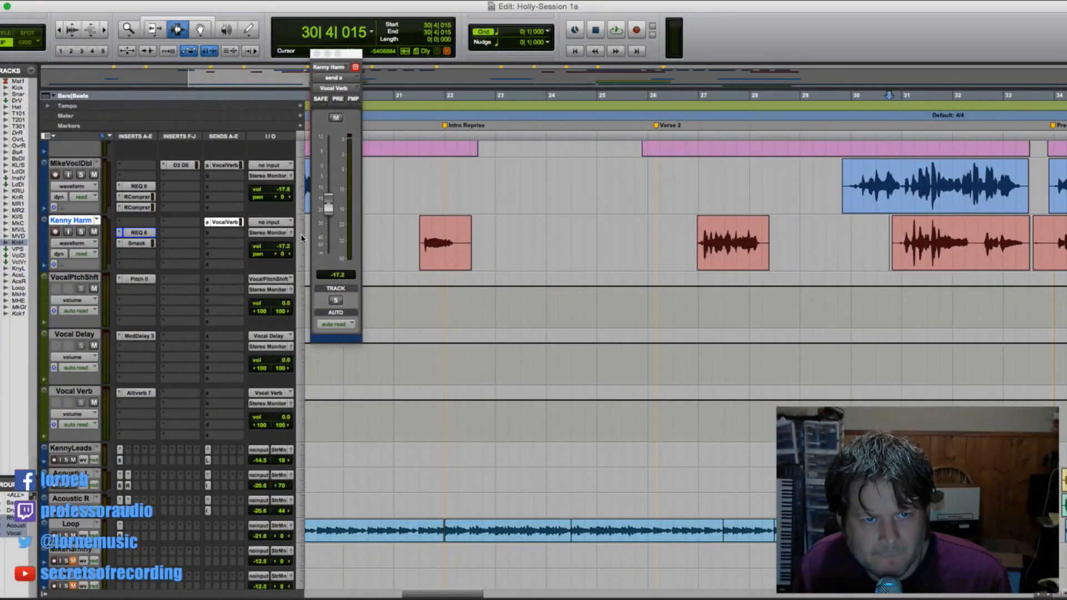
{"action": "key", "text": "space"}
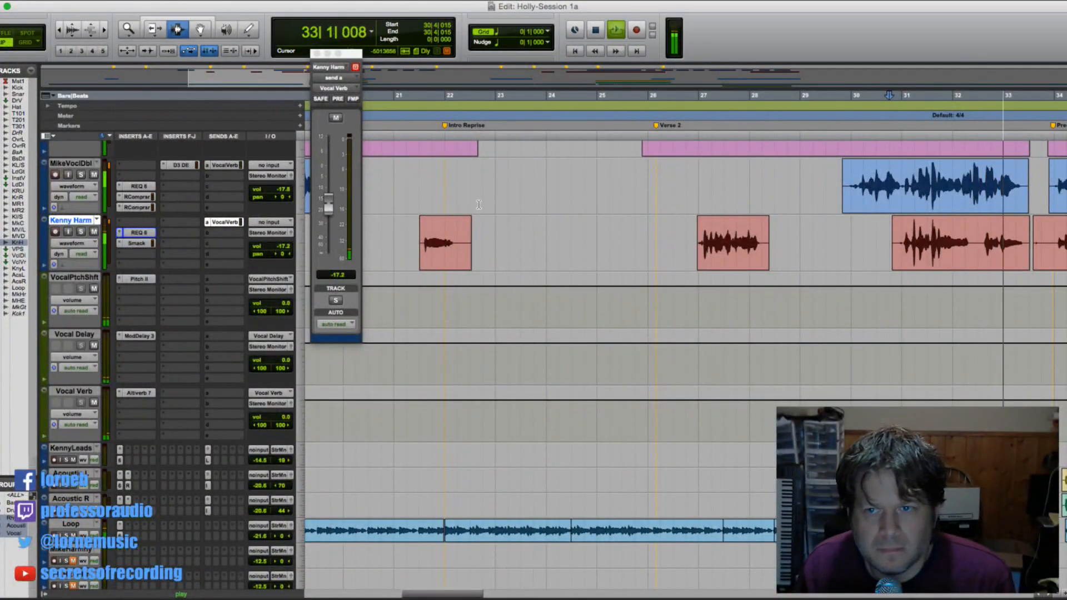
{"action": "key", "text": "r"}
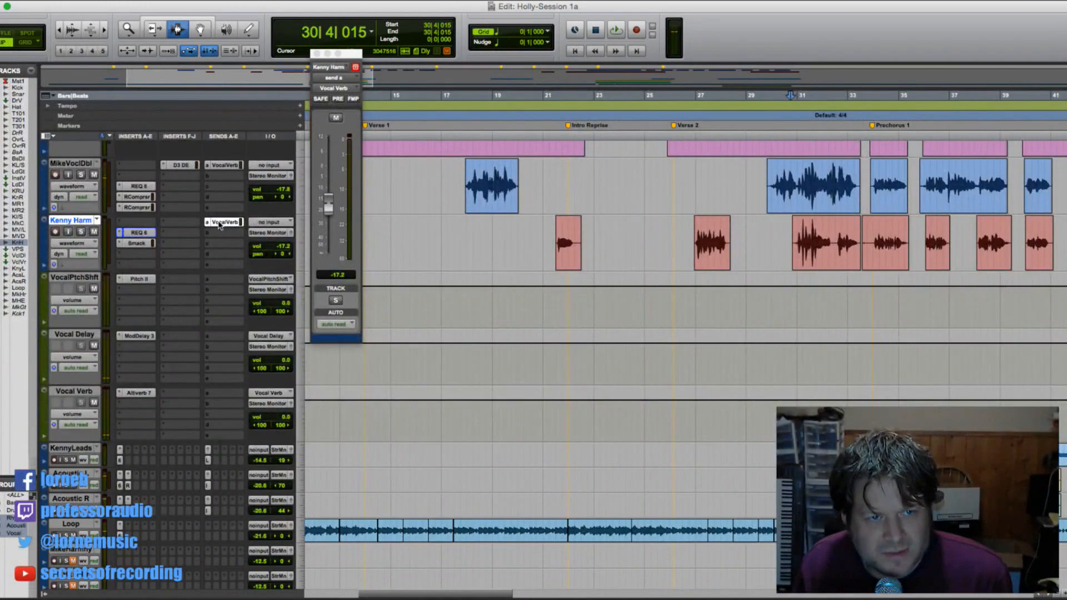
{"action": "left_click", "coordinate": [221, 225], "text": "ctrl+super"}
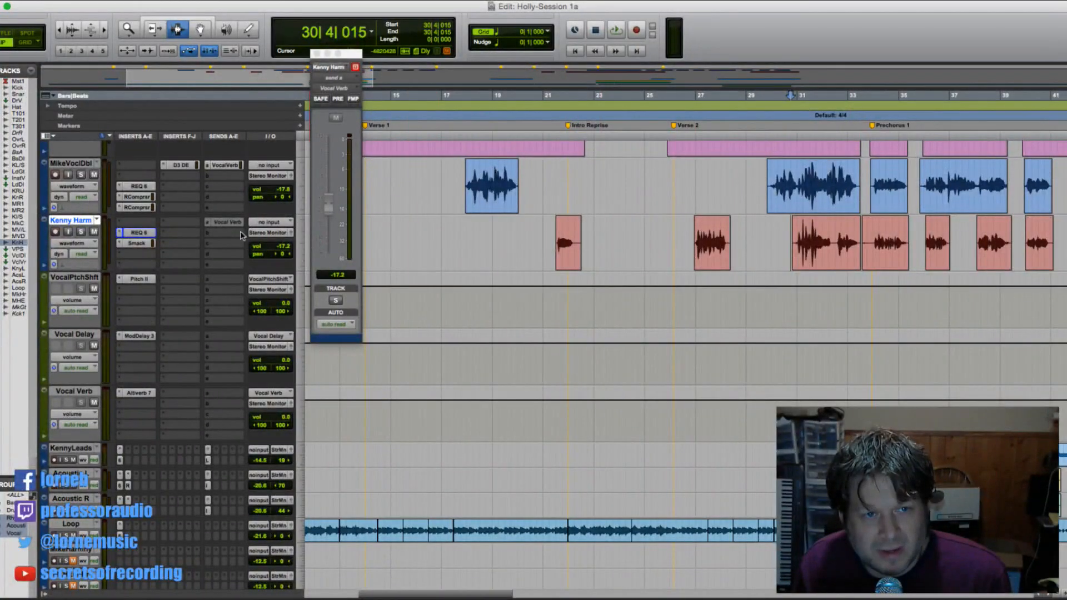
{"action": "left_click", "coordinate": [217, 224]}
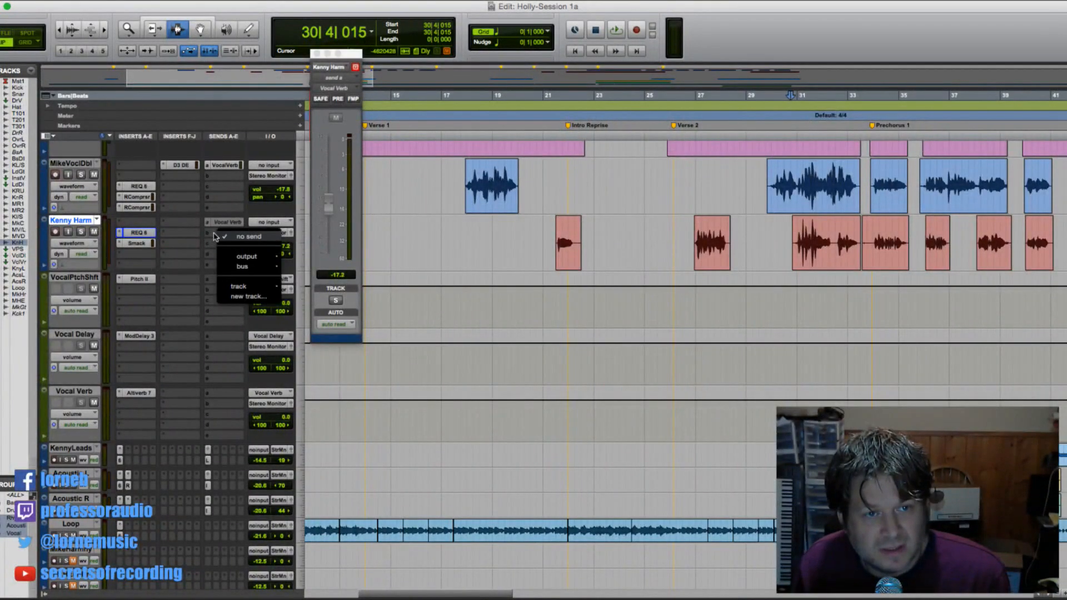
{"action": "left_click", "coordinate": [245, 296]}
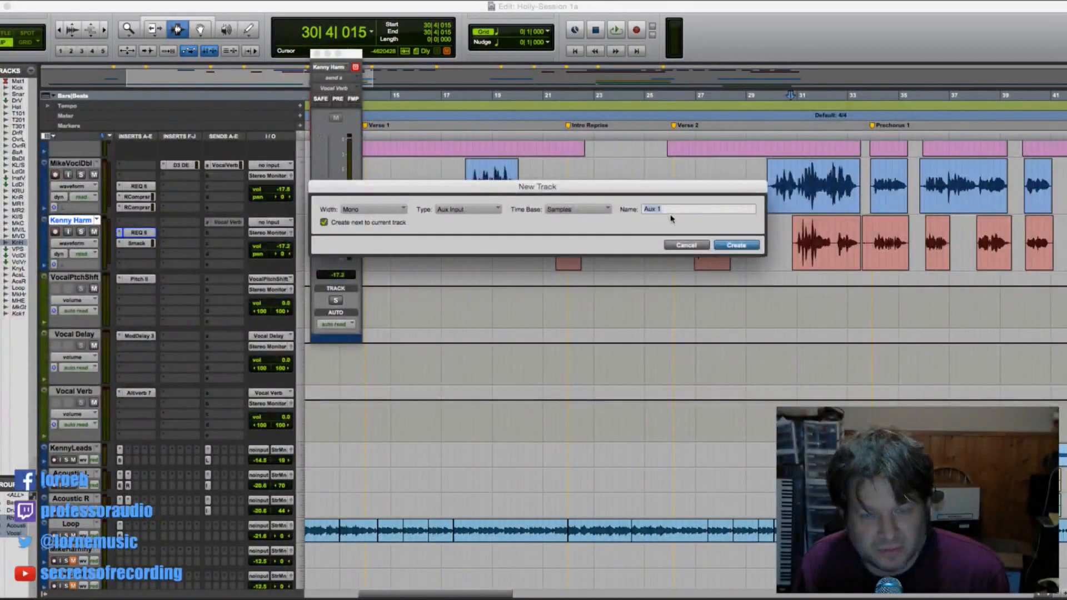
{"action": "type", "text": "BGV Verb"}
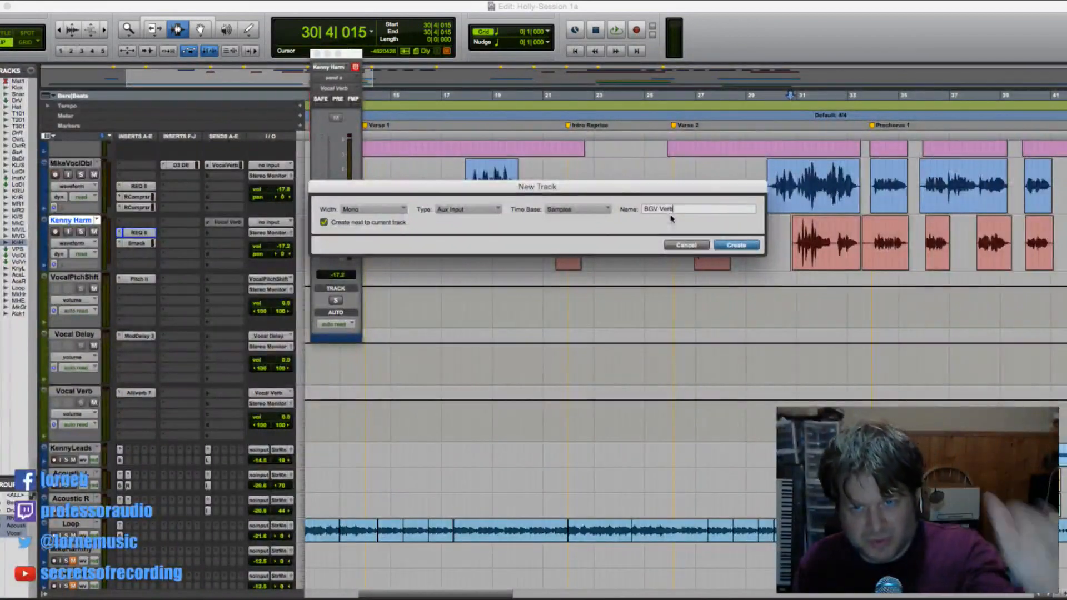
{"action": "key", "text": "Return"}
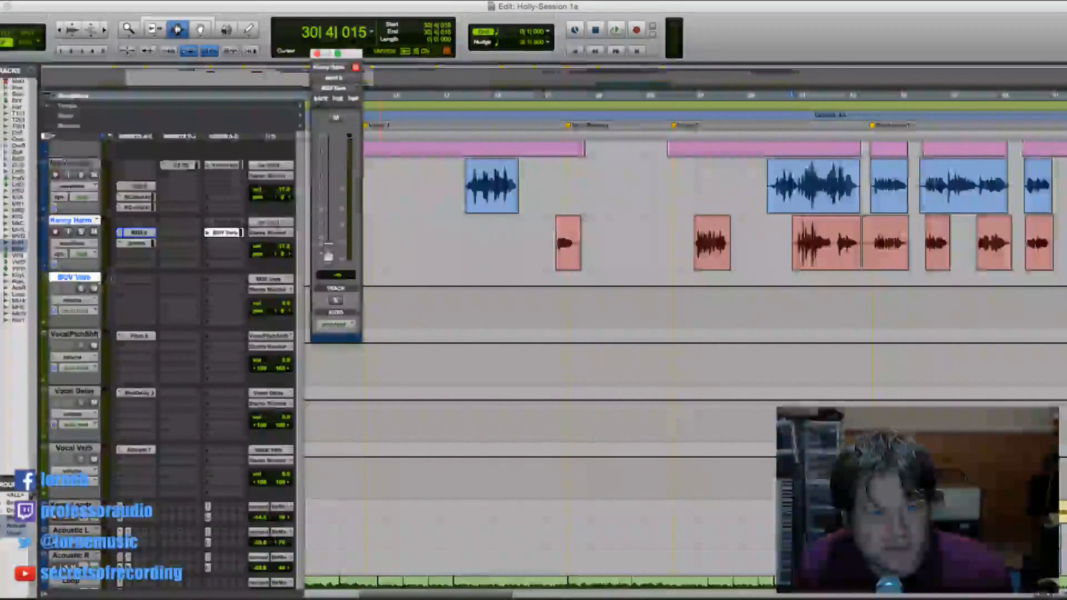
- Copy the Altiverb 7 insert from the Vocal Verb track to the first insert slot of BGV Verb
{"action": "left_click", "coordinate": [84, 280]}
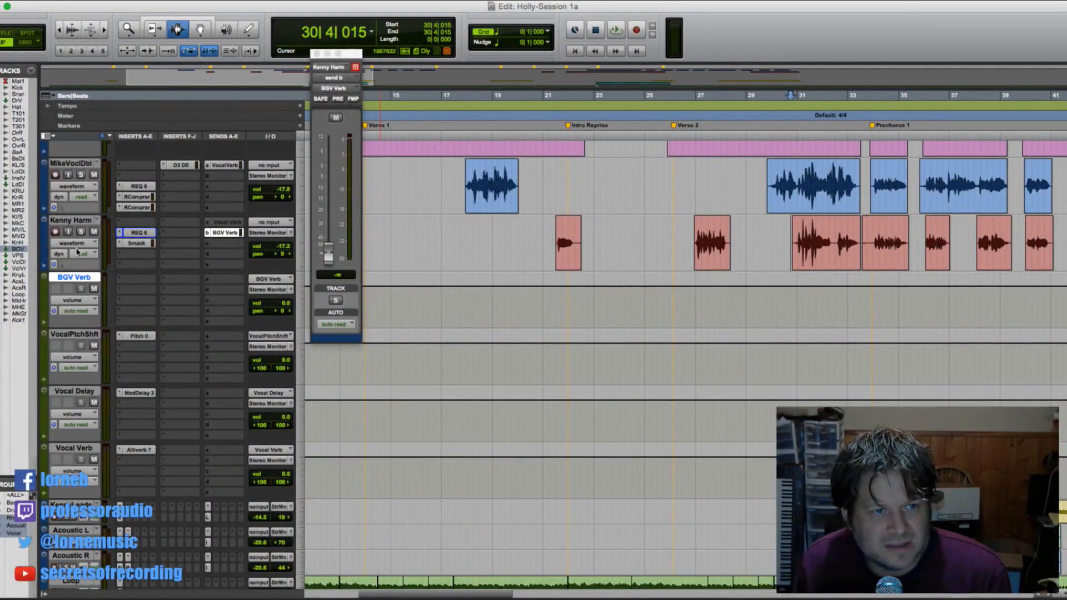
{"action": "left_click", "coordinate": [138, 450]}
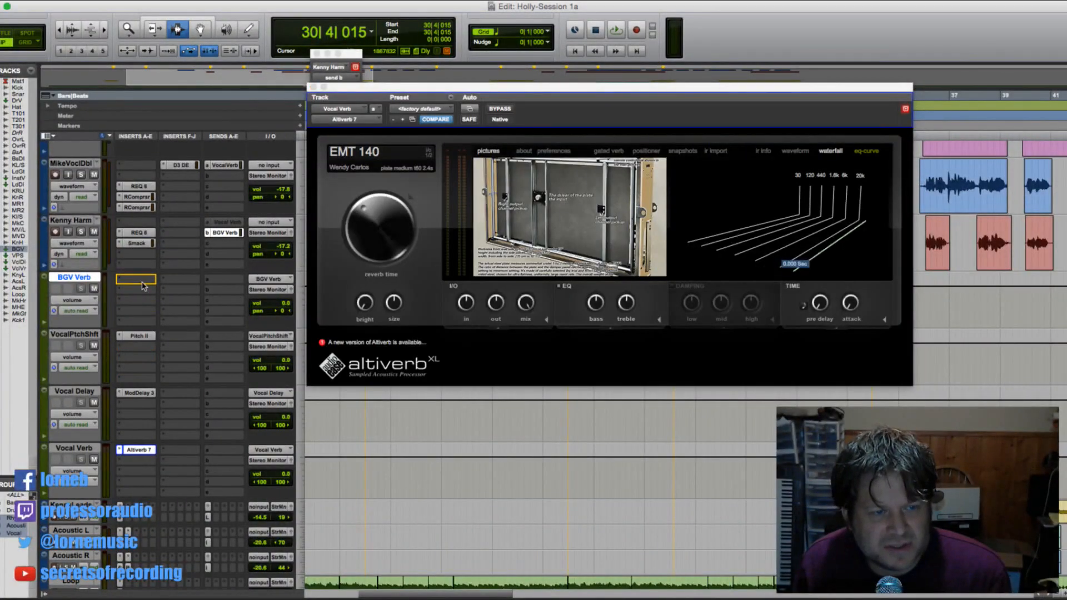
{"action": "left_click_drag", "start_coordinate": [143, 286], "coordinate": [142, 285]}
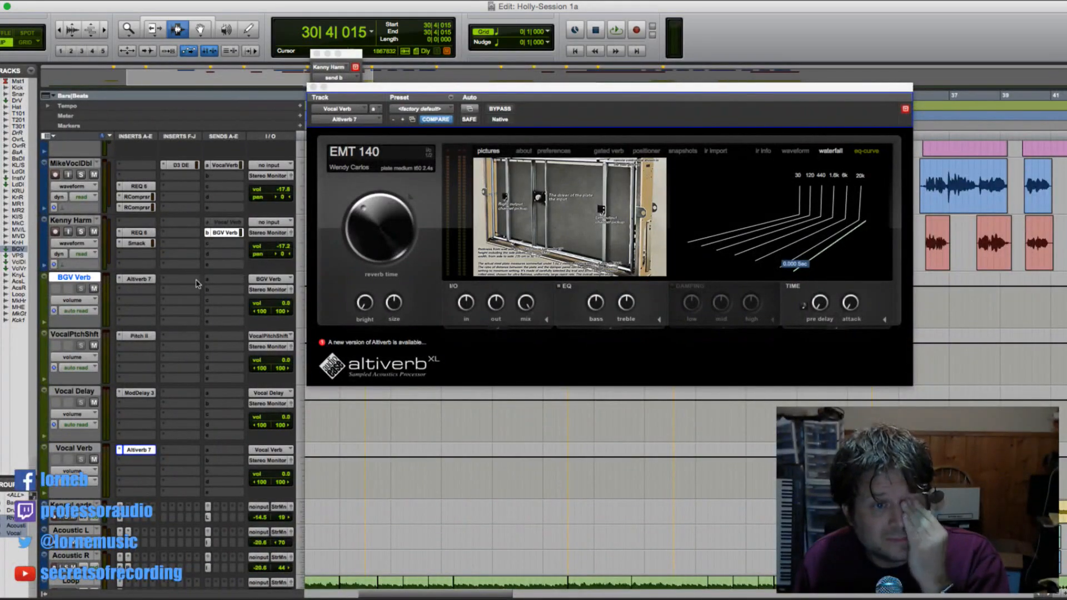
{"action": "left_click", "coordinate": [143, 282]}
{"action": "left_click", "coordinate": [144, 281]}
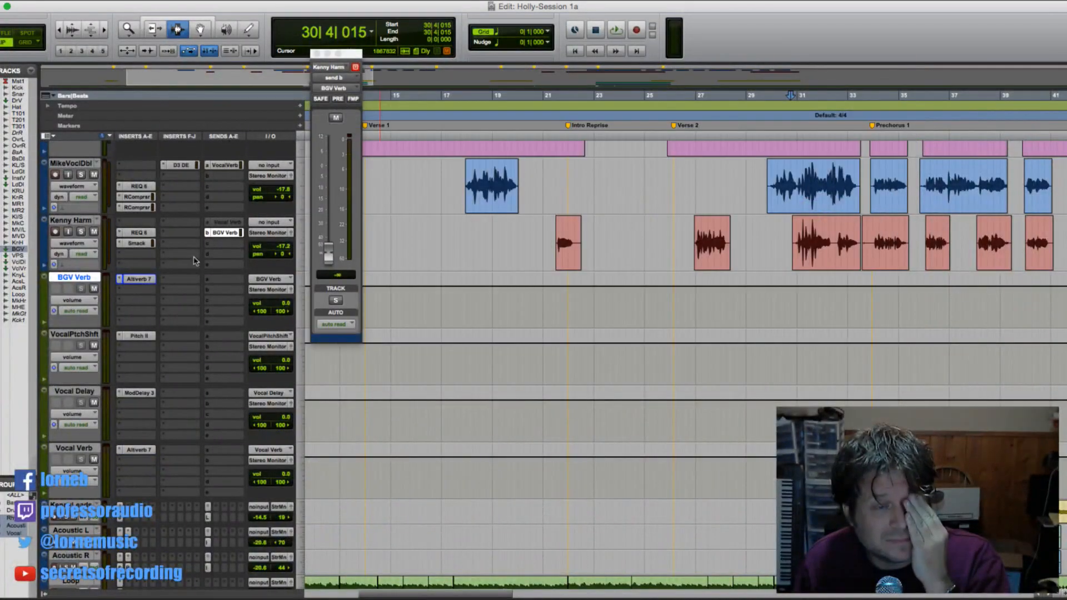
- Lengthen the reverb time in BGV Verb's Altiverb 7 and close the plug-in window
{"action": "left_click", "coordinate": [141, 280]}
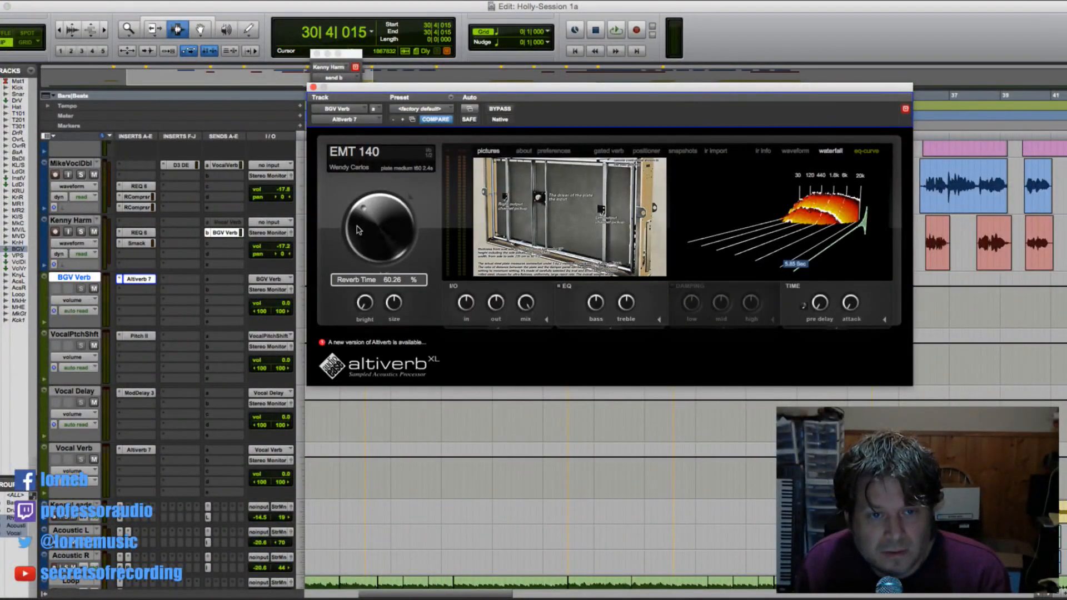
{"action": "left_click_drag", "start_coordinate": [358, 216], "coordinate": [383, 149]}
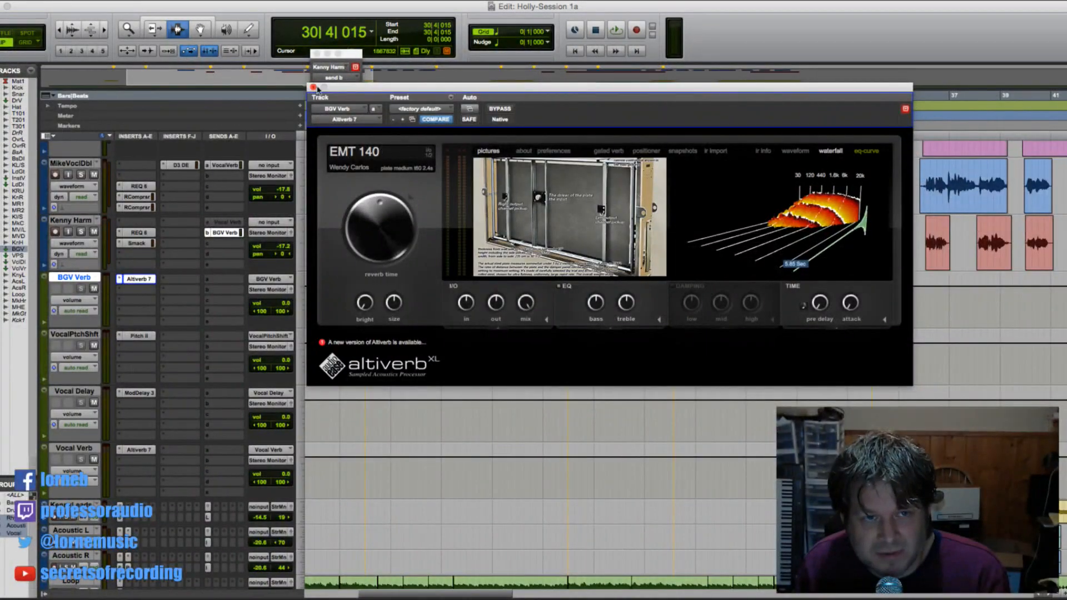
{"action": "left_click", "coordinate": [314, 87]}
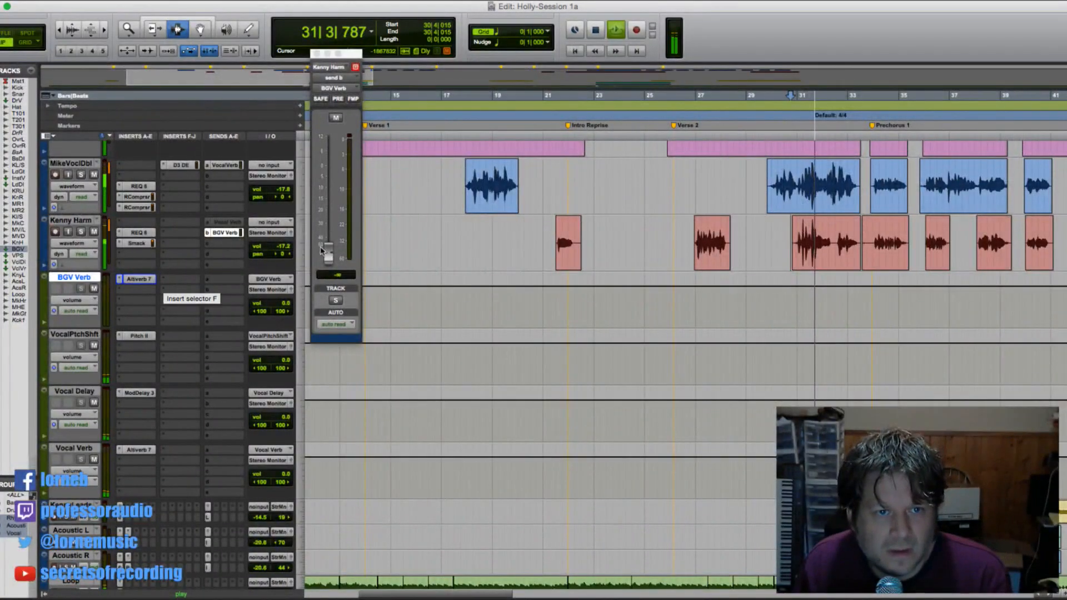
- Solo Kenny Harm during playback and raise its BGV Verb send level
{"action": "left_click_drag", "start_coordinate": [321, 250], "coordinate": [323, 197]}
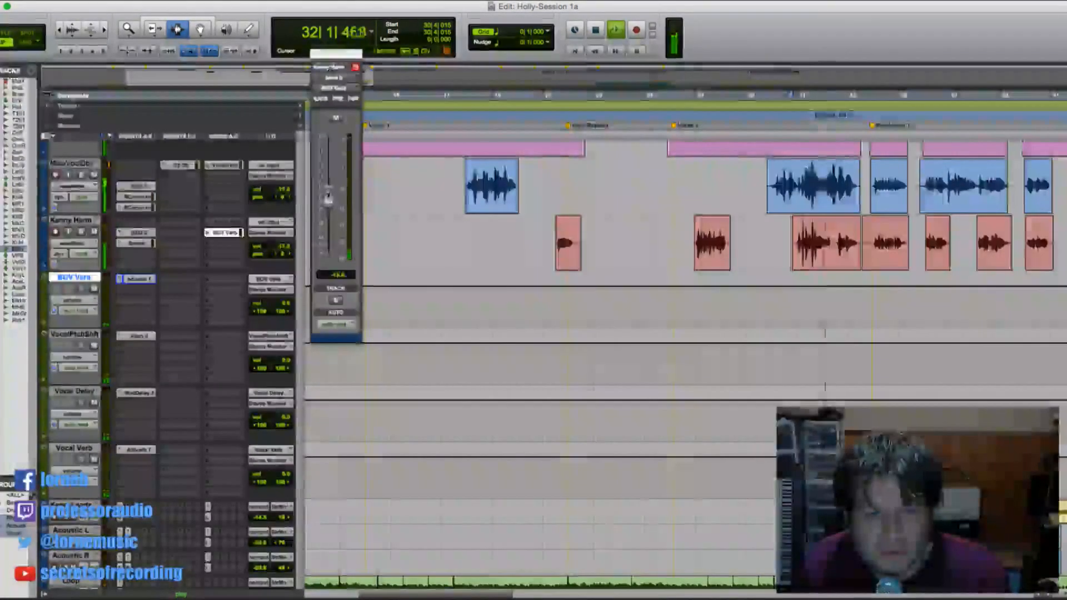
{"action": "left_click", "coordinate": [81, 232]}
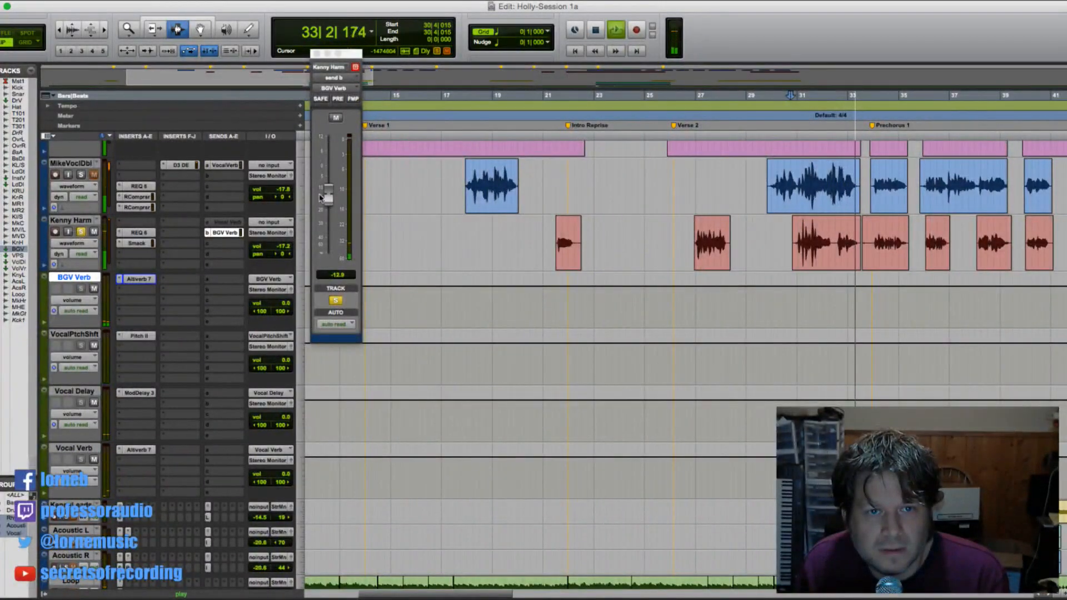
{"action": "left_click_drag", "start_coordinate": [329, 196], "coordinate": [330, 189]}
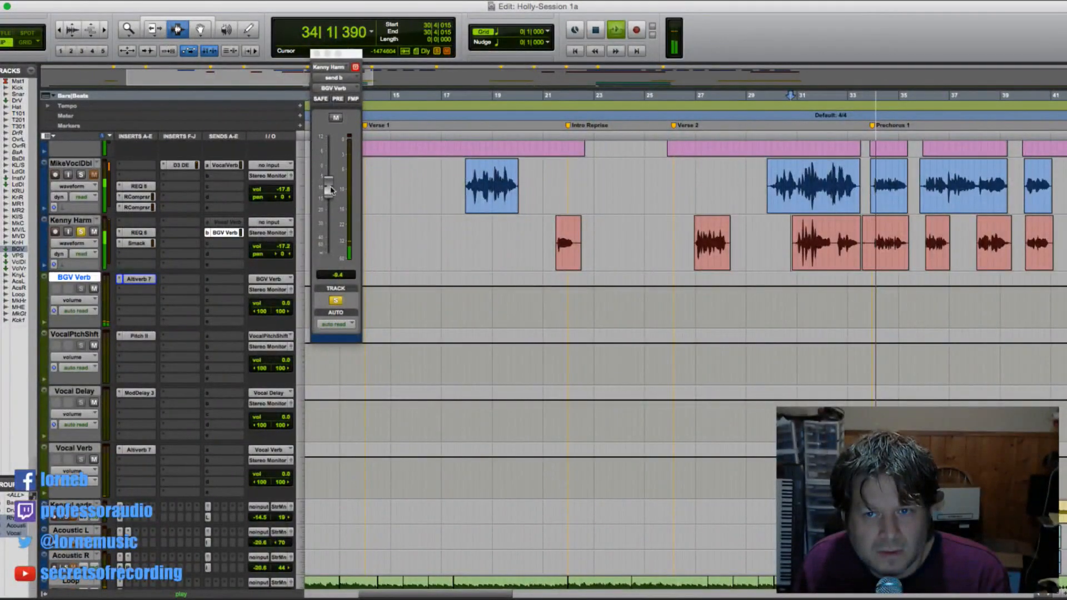
- Trim the start of the Kenny Harm clip to the Prechorus 1 marker, unsolo the track, and close its send window
{"action": "left_click", "coordinate": [871, 241]}
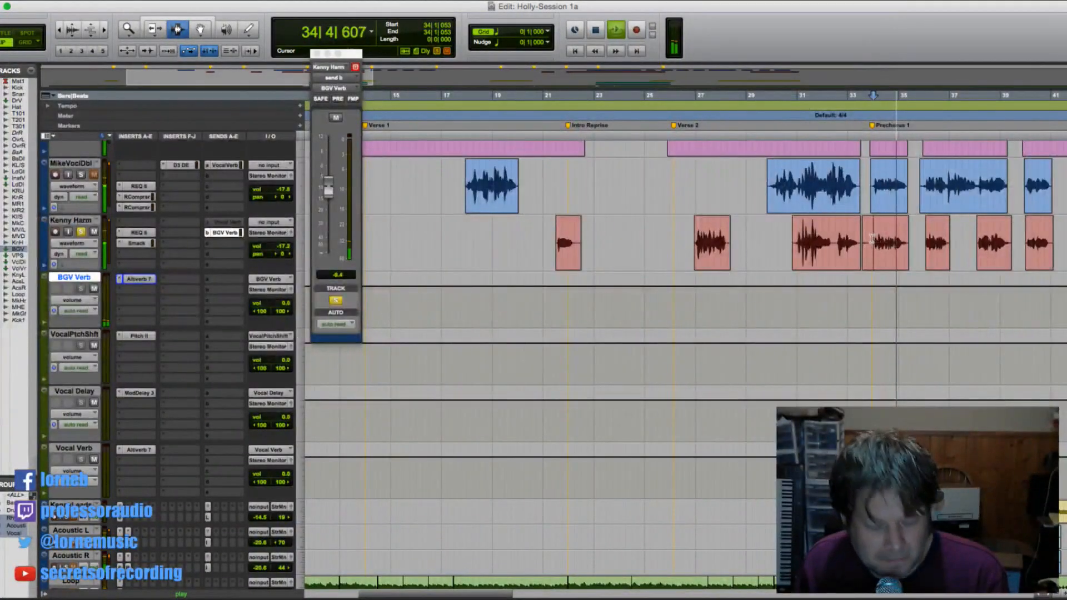
{"action": "left_click", "coordinate": [82, 233]}
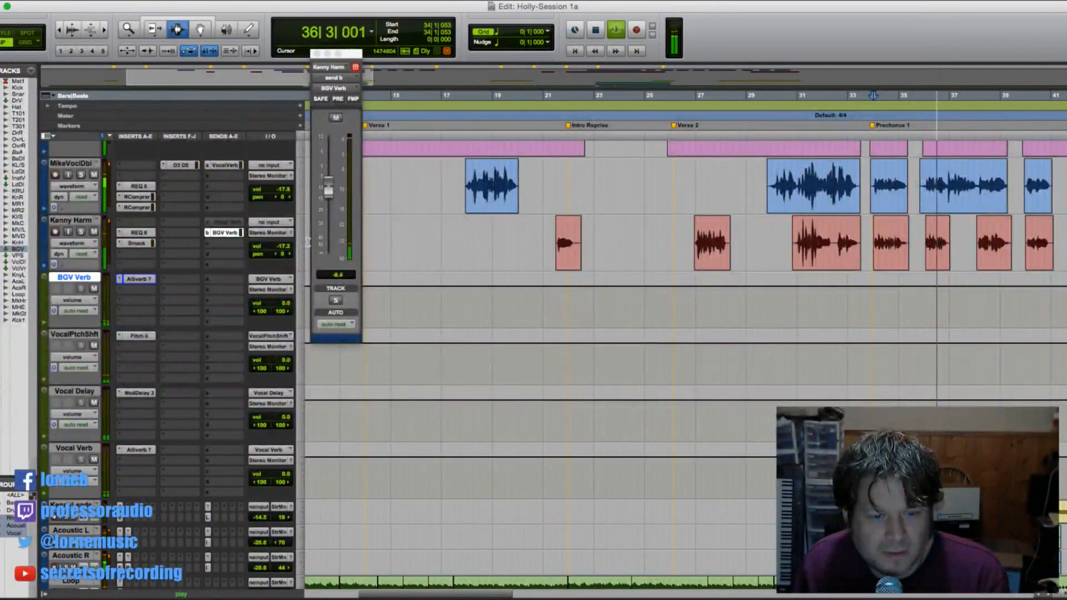
{"action": "left_click", "coordinate": [317, 54]}
- Raise the Kenny Harm volume slightly while playing from Prechorus 1 into Chorus 1 in the full mix
{"action": "key", "text": "super+bracketleft"}
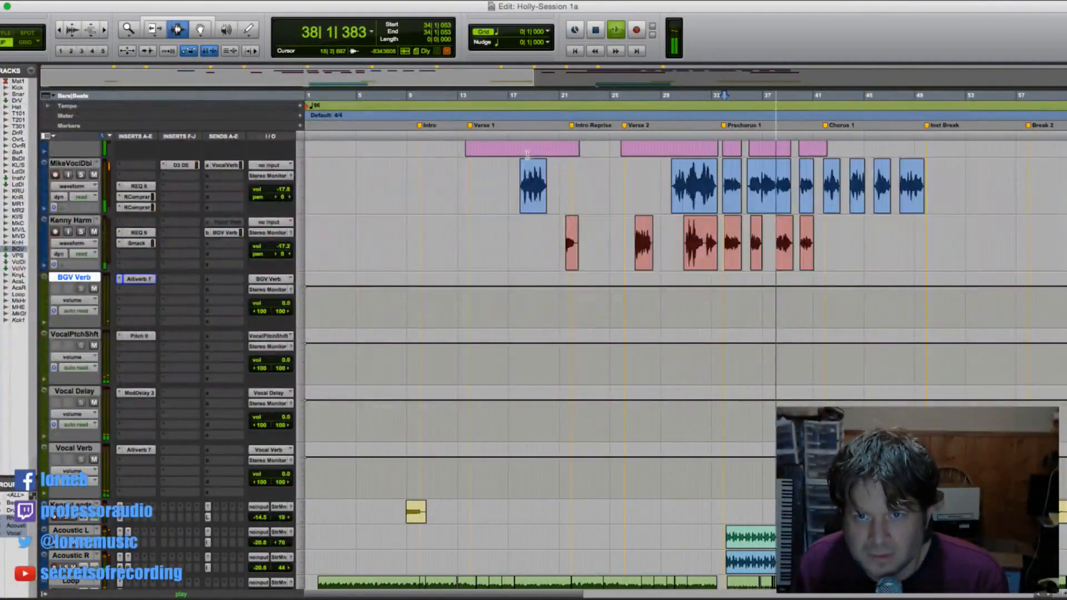
{"action": "key", "text": "super+bracketright"}
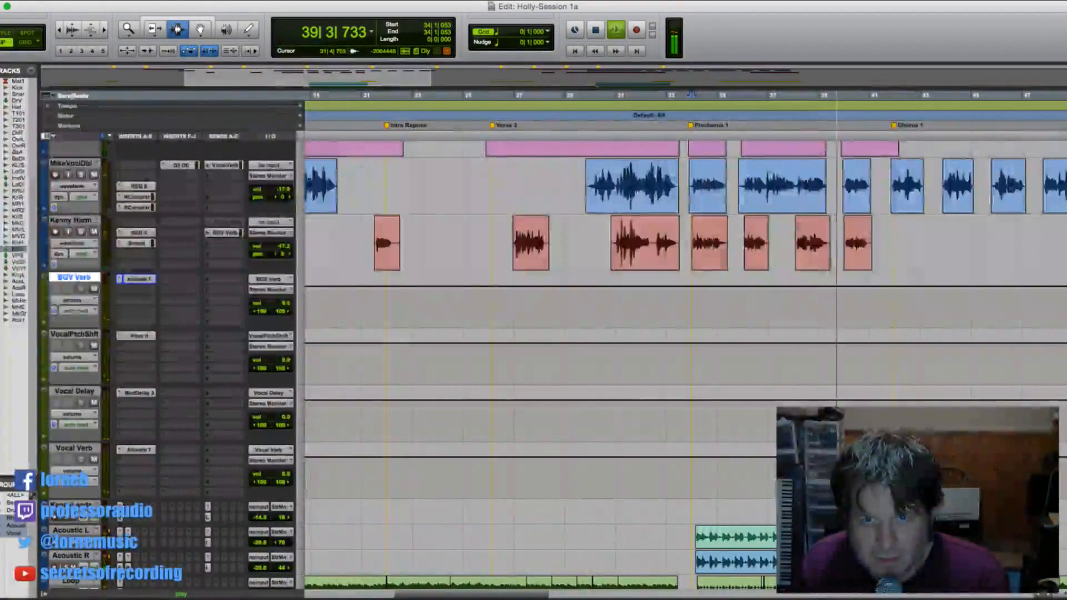
{"action": "left_click_drag", "start_coordinate": [281, 250], "coordinate": [284, 249]}
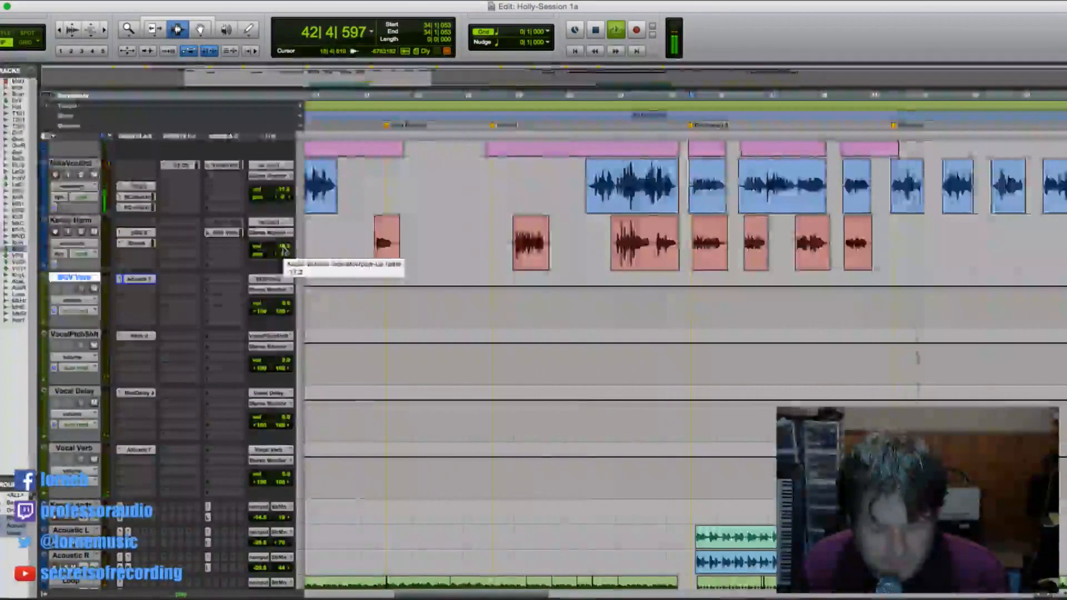
- Set the MikeVoclDbl volume to -17.1 dB while playing the full mix through Chorus 1 into the instrumental break
{"action": "key", "text": "r"}
{"action": "scroll", "coordinate": [585, 276], "scroll_direction": "up", "scroll_amount": 5}
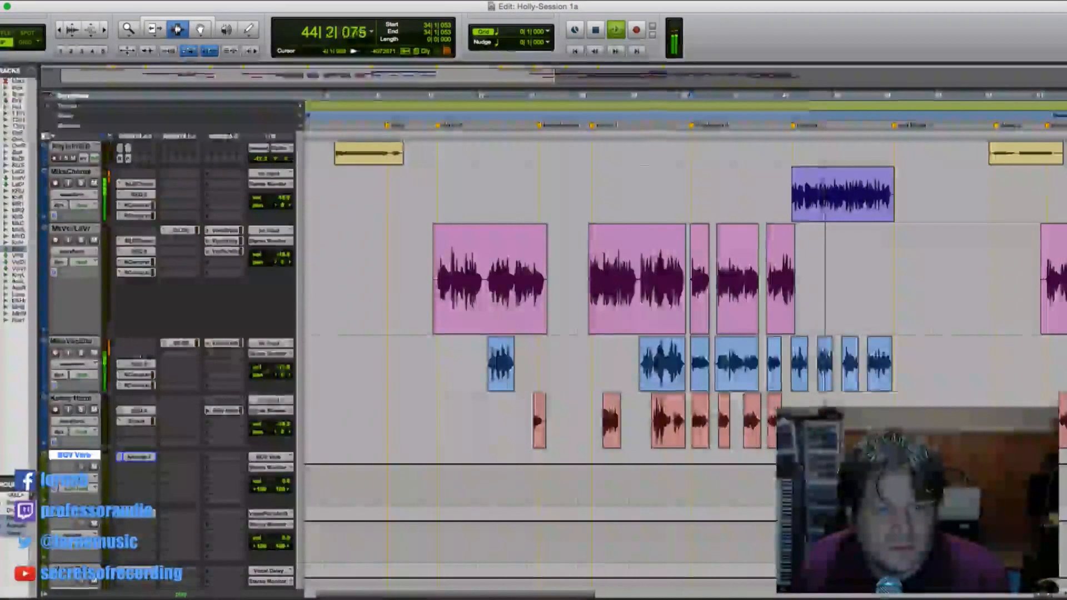
{"action": "left_click", "coordinate": [283, 368]}
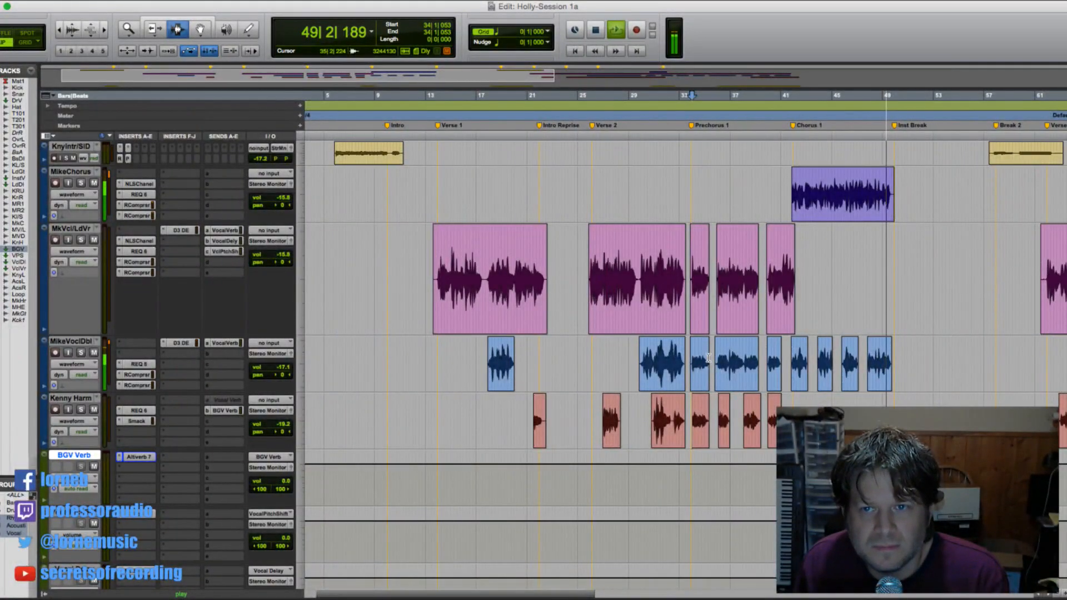
{"action": "scroll", "coordinate": [911, 376], "scroll_direction": "up", "scroll_amount": 3}
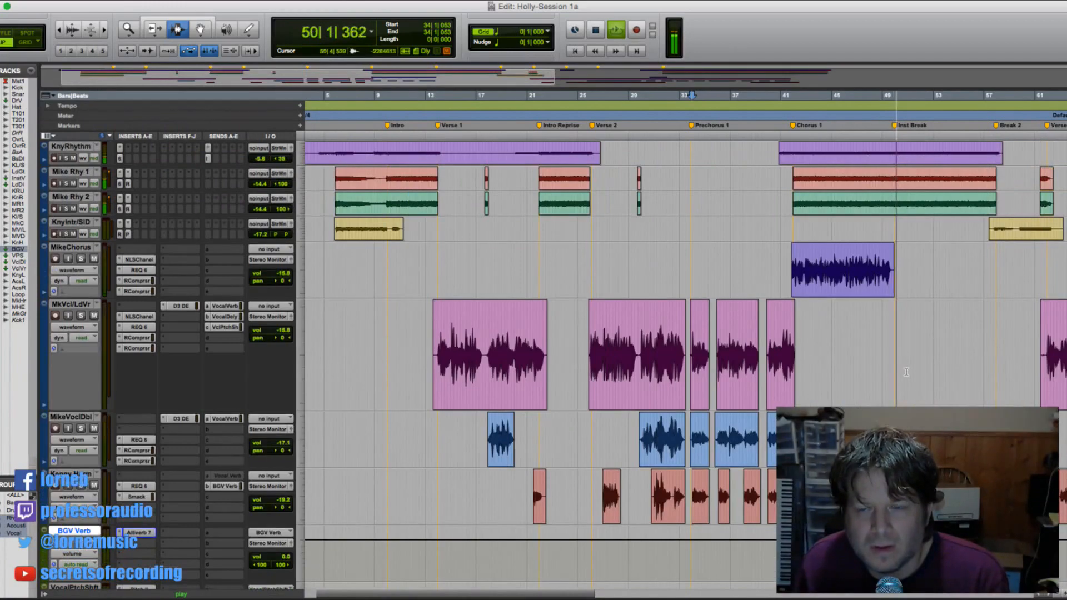
{"action": "scroll", "coordinate": [906, 372], "scroll_direction": "down", "scroll_amount": 2}
- Activate the MikeHarmny and MkHEndHr tracks and move both up to directly below Kenny Harm, above BGV Verb
{"action": "key", "text": "r"}
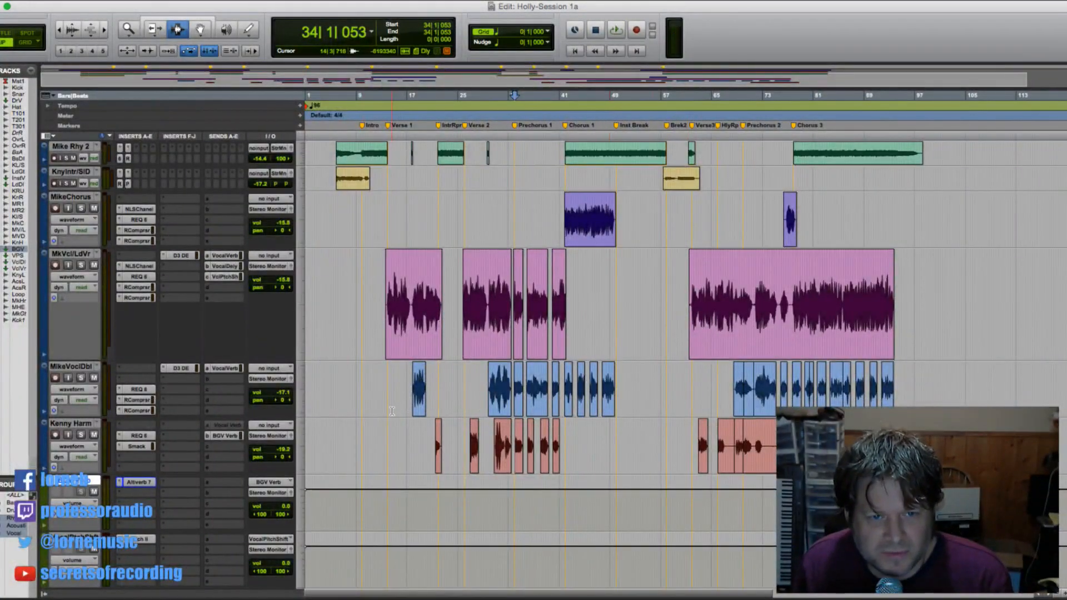
{"action": "left_click", "coordinate": [379, 394]}
{"action": "scroll", "coordinate": [389, 411], "scroll_direction": "down", "scroll_amount": 6}
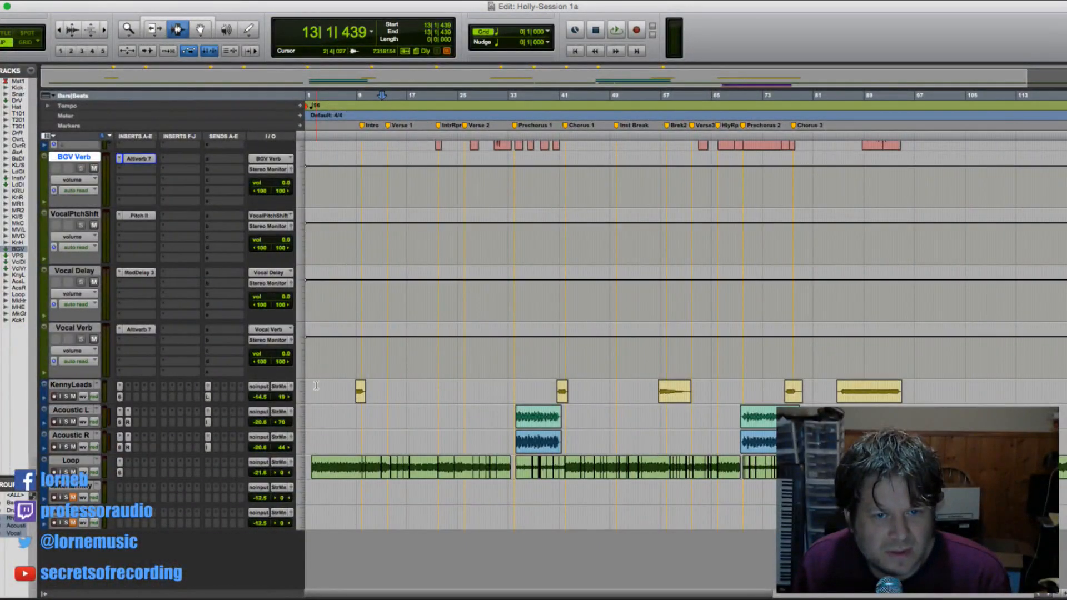
{"action": "scroll", "coordinate": [356, 422], "scroll_direction": "up", "scroll_amount": 2}
{"action": "scroll", "coordinate": [354, 422], "scroll_direction": "down", "scroll_amount": 2}
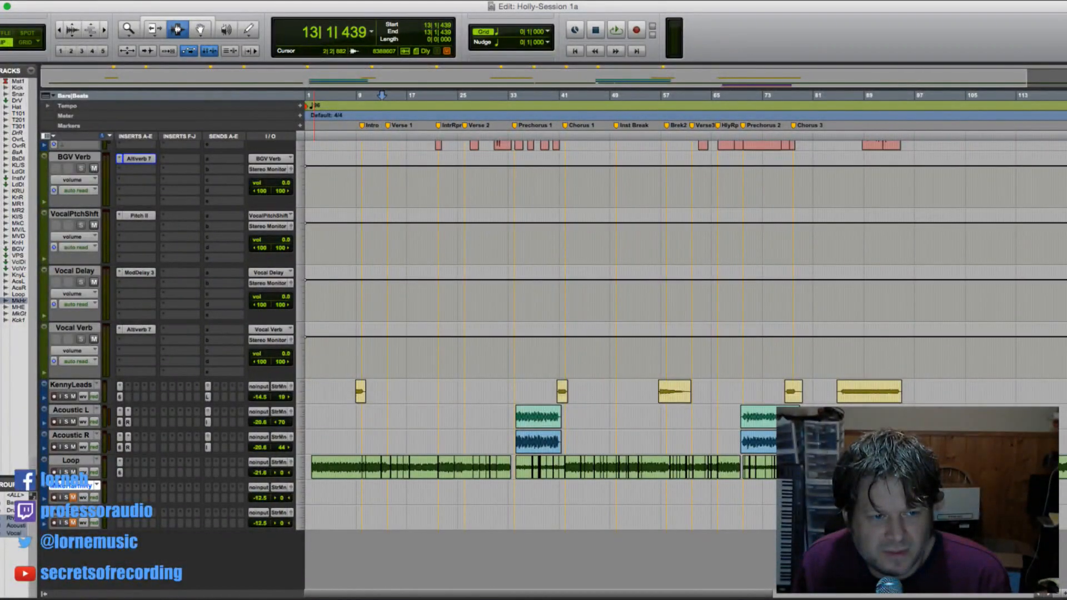
{"action": "left_click_drag", "start_coordinate": [78, 492], "coordinate": [138, 231]}
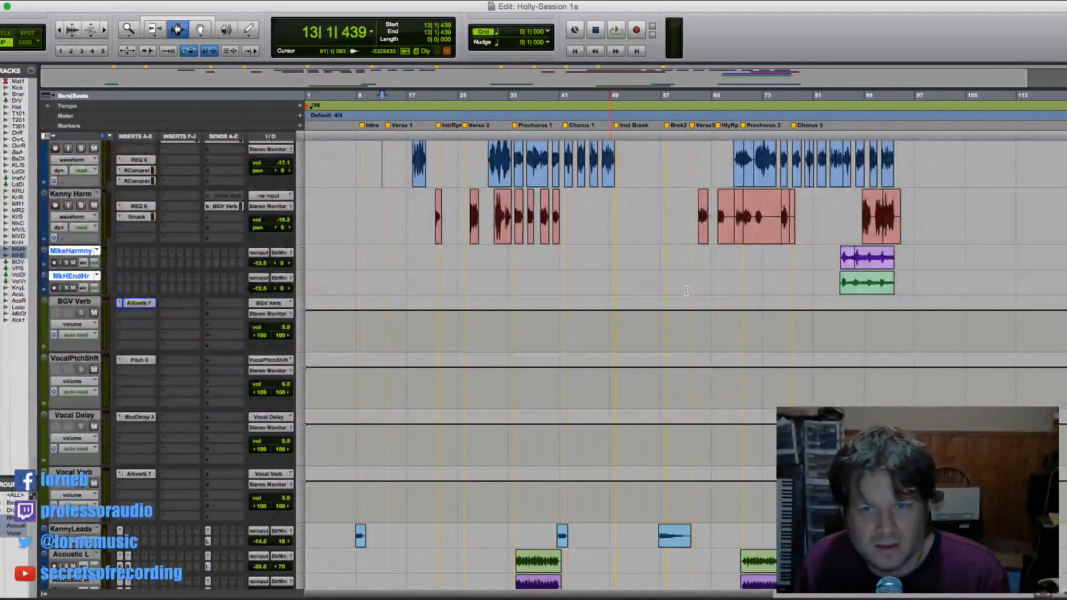
- Play Chorus 3 from bar 83 to hear the MikeHarmny and MkHEndHr clips, then solo both tracks
{"action": "key", "text": "space"}
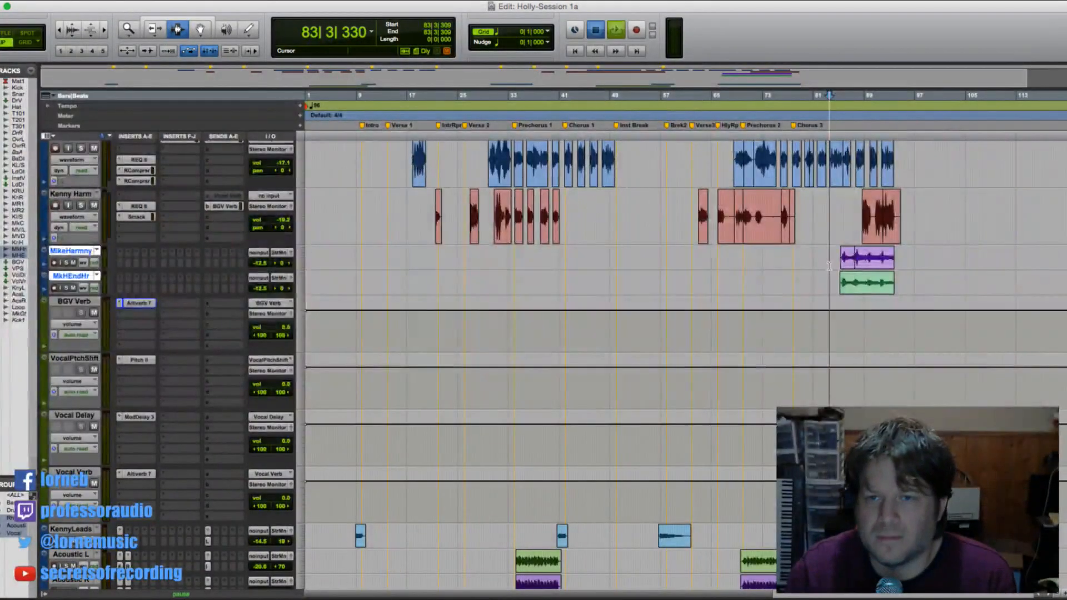
{"action": "key", "text": "t"}
{"action": "key", "text": "t"}
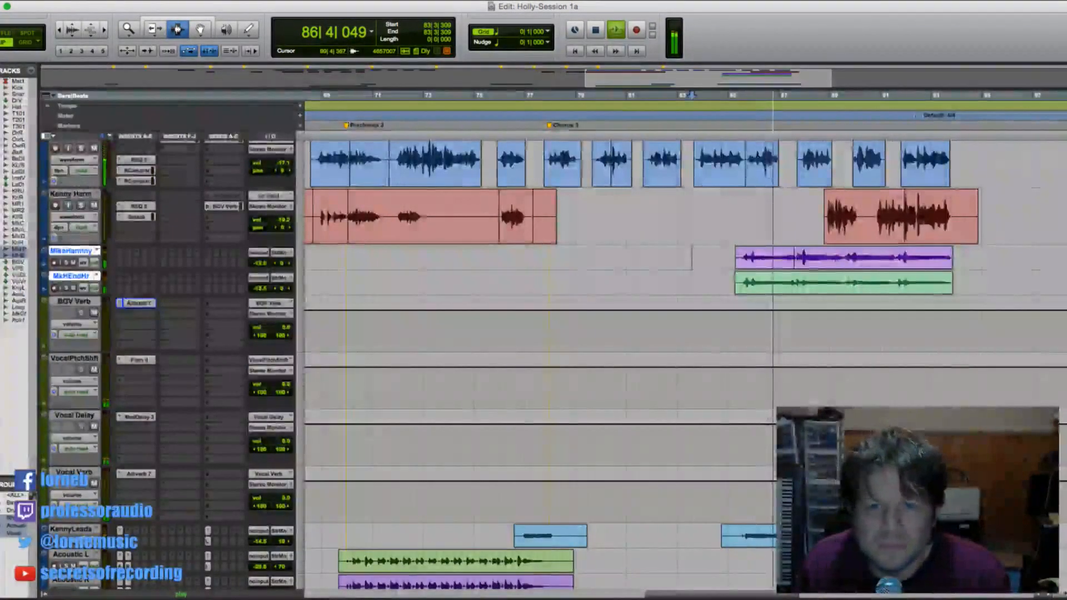
{"action": "left_click", "coordinate": [66, 288]}
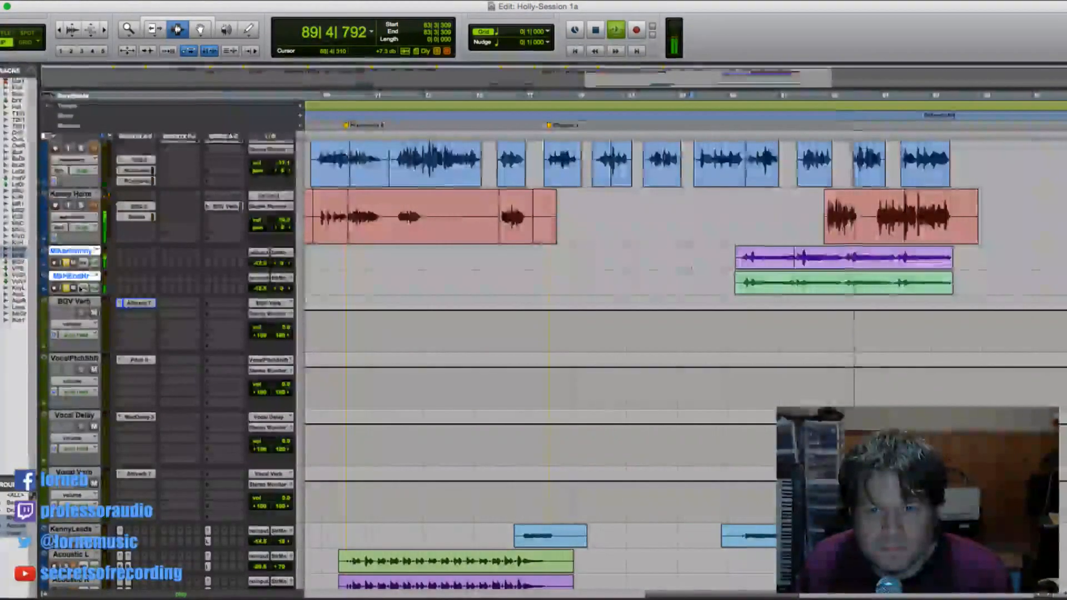
- Copy Kenny Harm's REQ 6 and Smack inserts to MikeHarmny and its sends to both harmony tracks, and mute MkHEndHr
{"action": "key", "text": "space"}
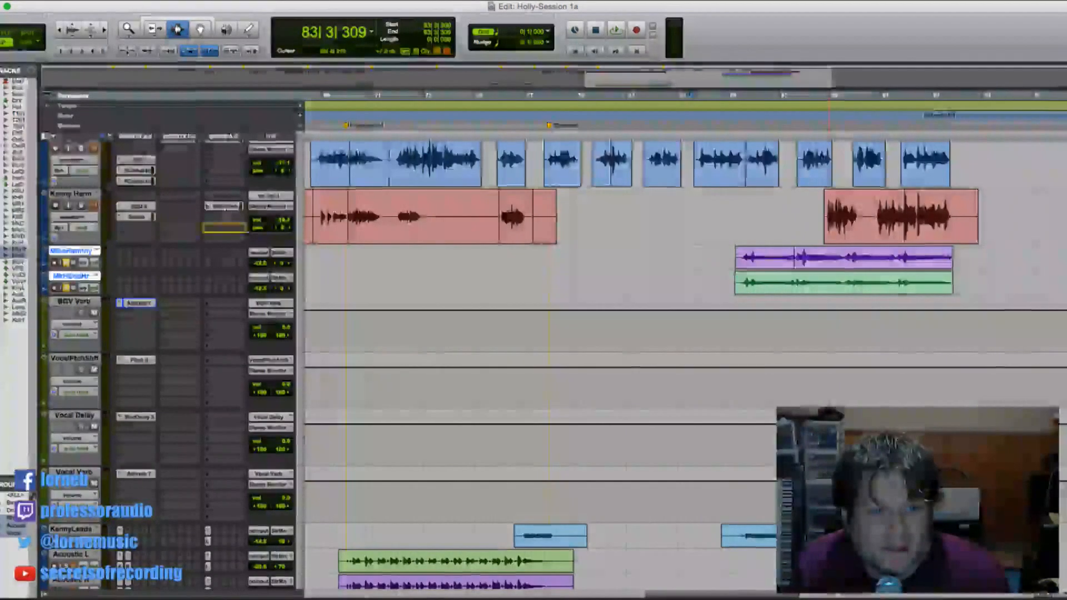
{"action": "left_click_drag", "start_coordinate": [227, 210], "coordinate": [217, 265]}
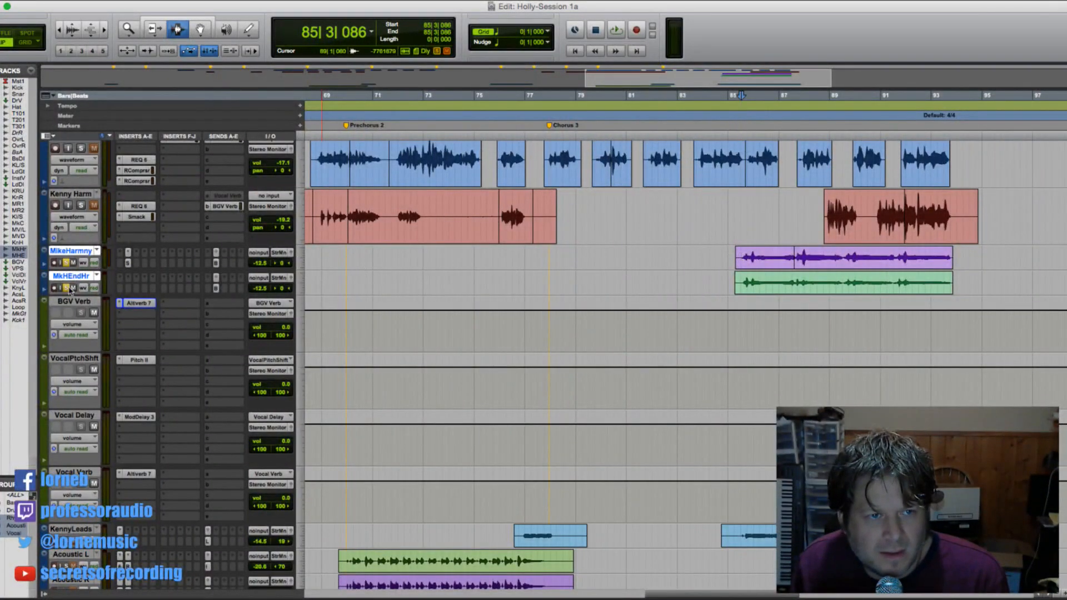
{"action": "key", "text": "space"}
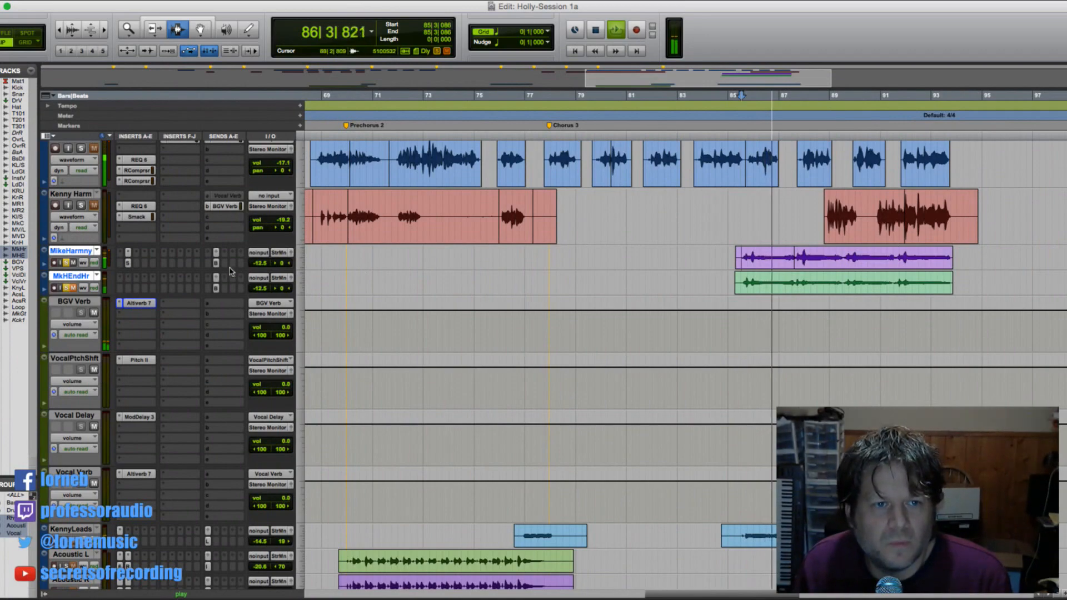
- Raise the Smack output on MikeHarmny to 6.7 during playback, then unsolo the track and stop
{"action": "left_click", "coordinate": [128, 263]}
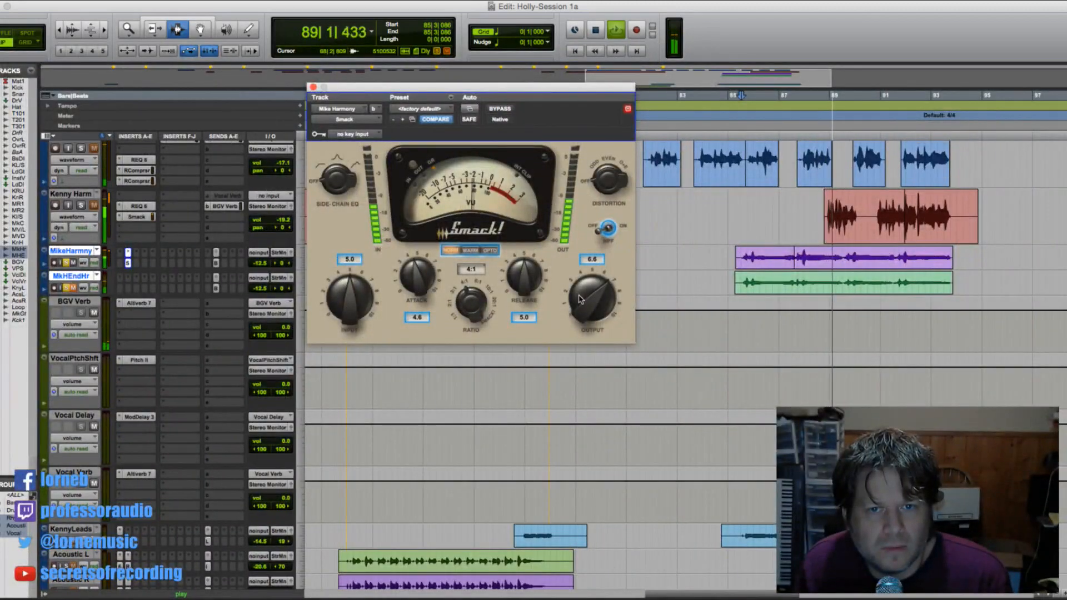
{"action": "left_click_drag", "start_coordinate": [579, 299], "coordinate": [579, 296]}
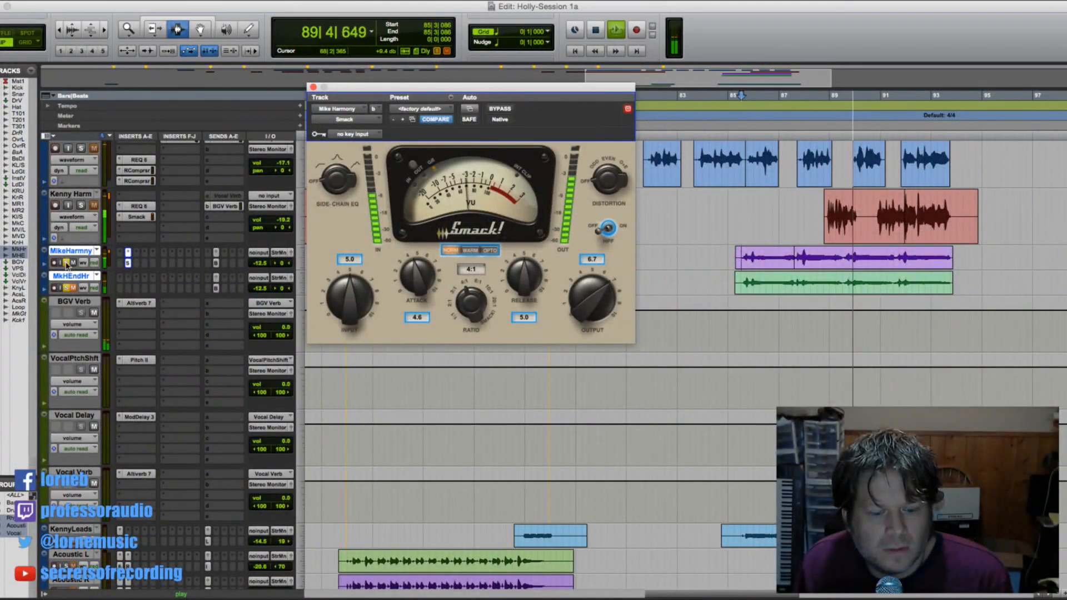
{"action": "left_click", "coordinate": [67, 264]}
{"action": "key", "text": "space"}
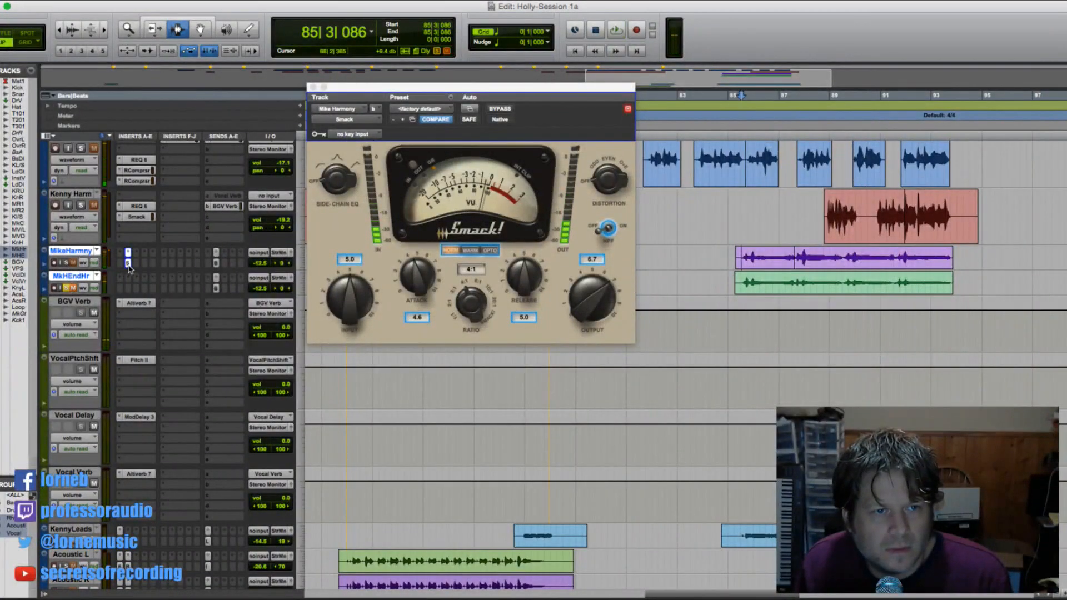
- Copy MikeHarmny's inserts to MkHEndHr, unsolo and unmute it, and lower MikeHarmny to -14.4 dB and MkHEndHr to -18.4 dB during playback
{"action": "left_click", "coordinate": [67, 288]}
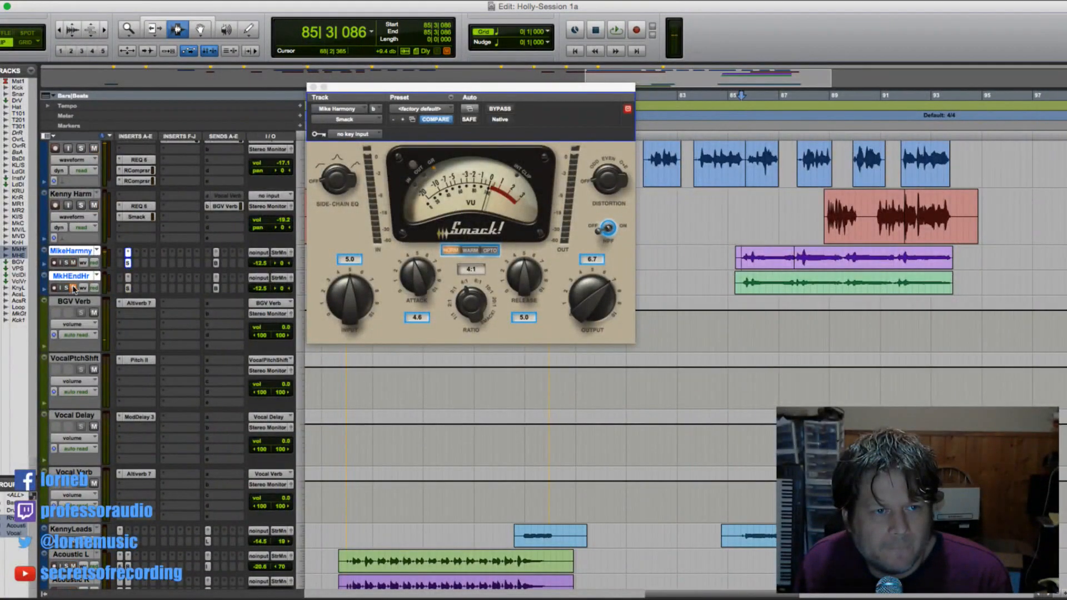
{"action": "key", "text": "space"}
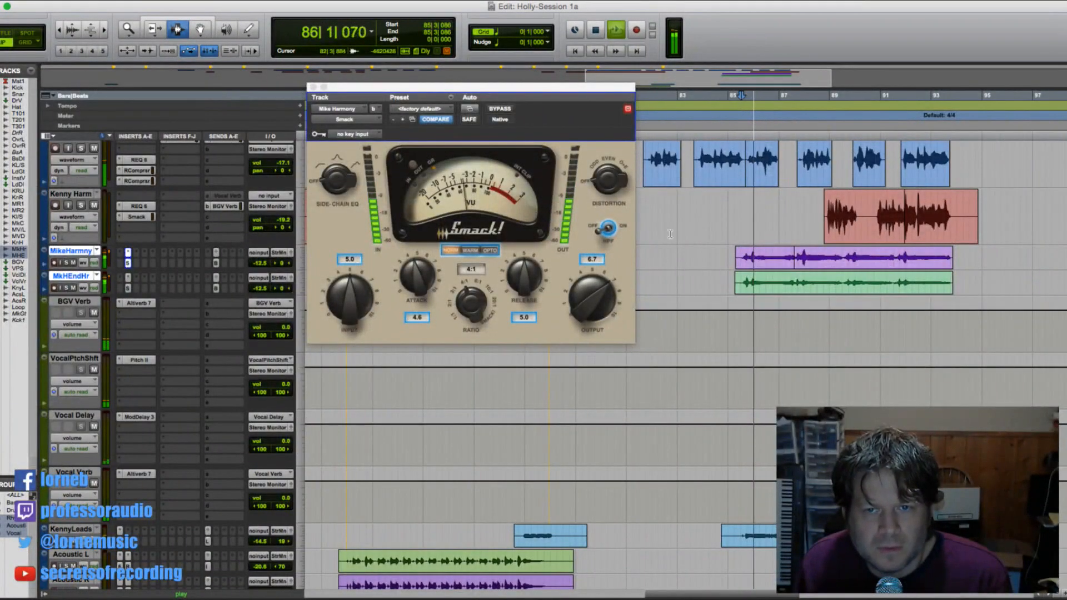
{"action": "left_click", "coordinate": [260, 263]}
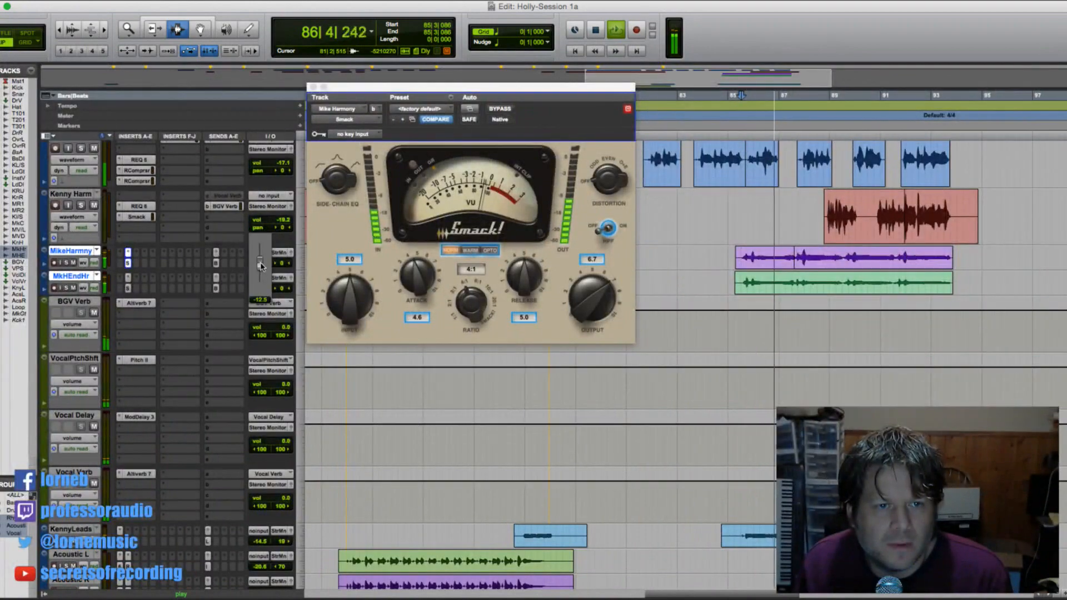
{"action": "left_click_drag", "start_coordinate": [262, 288], "coordinate": [262, 294]}
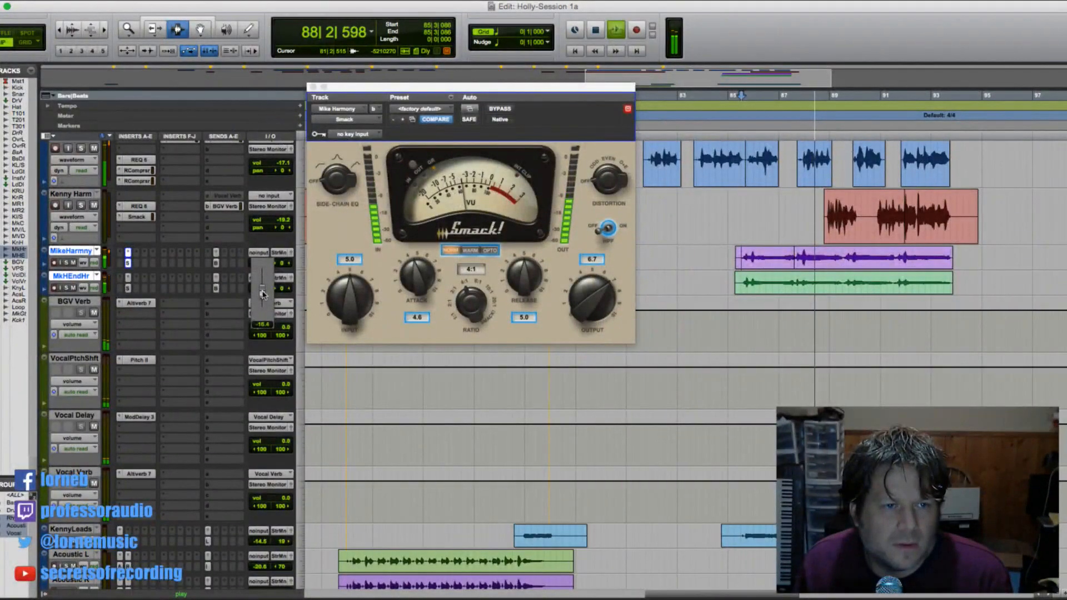
- Solo both harmony tracks, lower MkHEndHr to -21.6 dB, and set the pans to 14 for MikeHarmny and 19 for MkHEndHr
{"action": "left_click", "coordinate": [66, 262]}
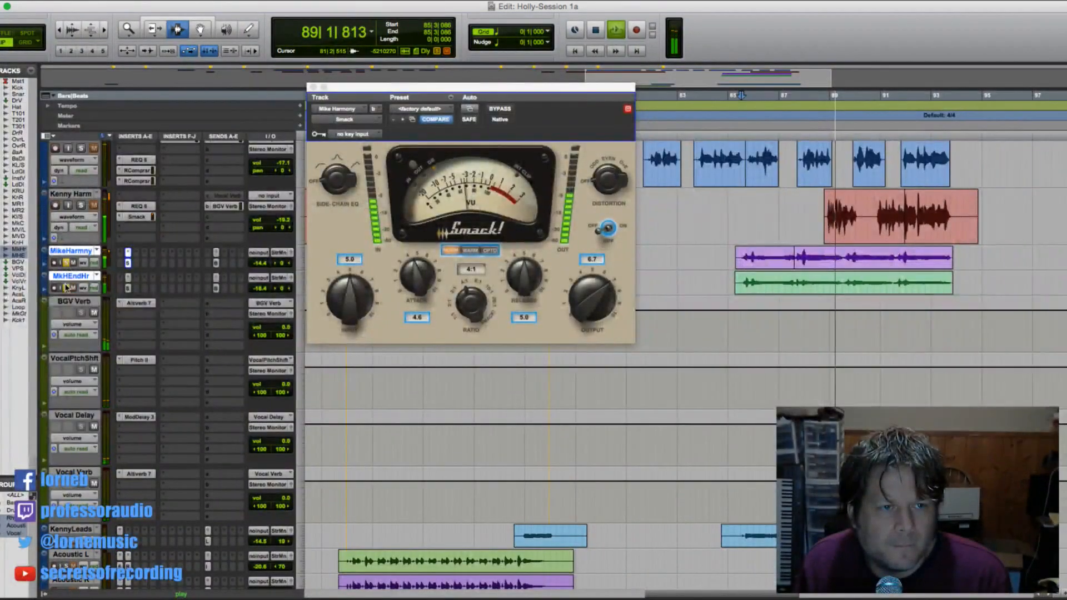
{"action": "left_click_drag", "start_coordinate": [264, 288], "coordinate": [288, 287]}
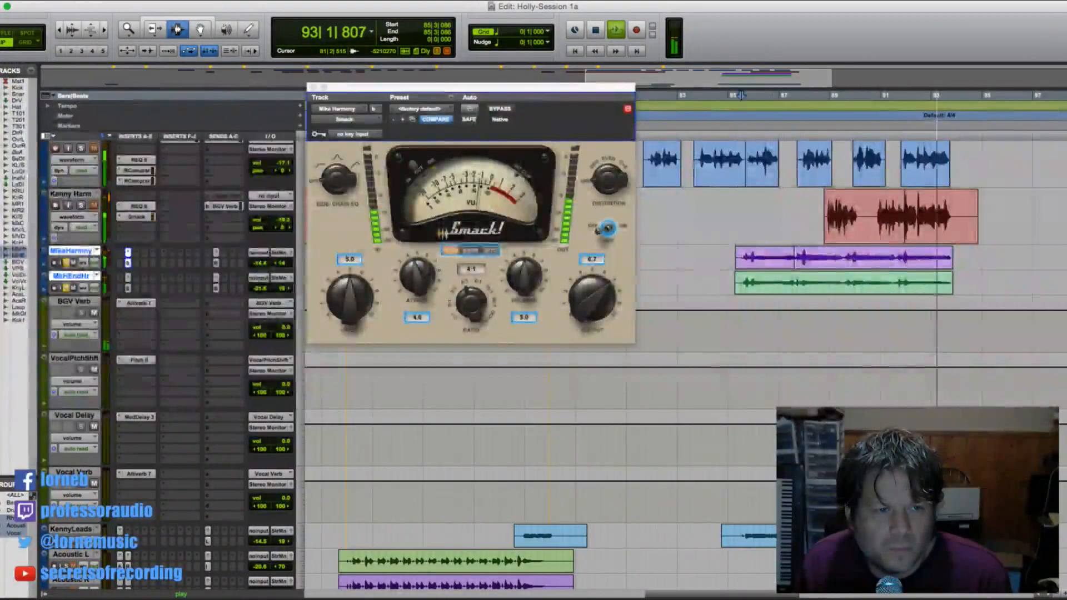
{"action": "key", "text": "space"}
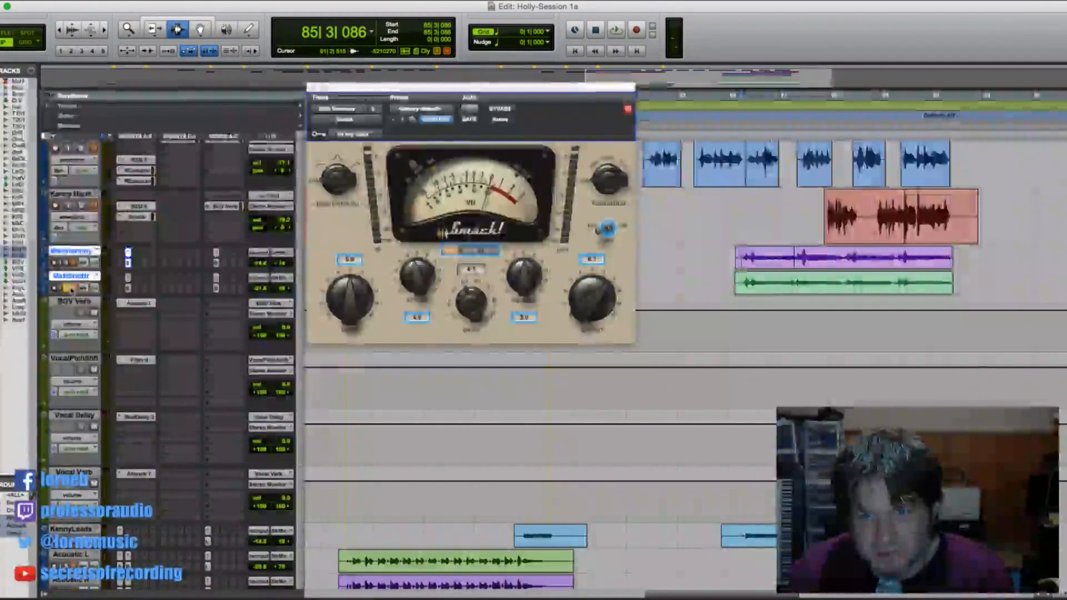
- Close the Smack window and play the full mix from bar 85, lowering MikeHarmny to -15.7 dB and MkHEndHr to -24.7 dB
{"action": "left_click", "coordinate": [738, 215]}
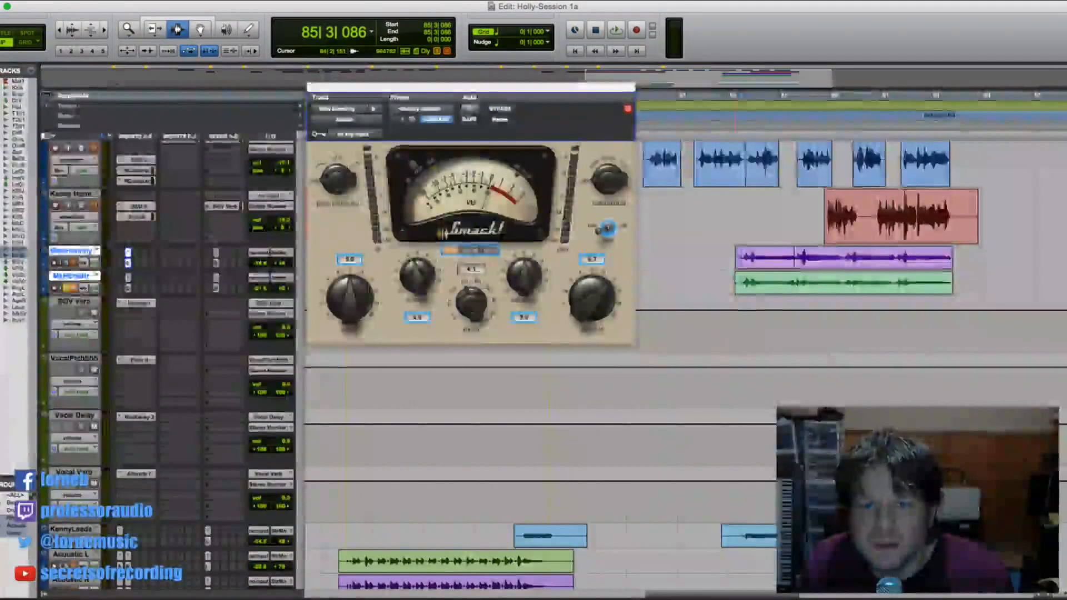
{"action": "key", "text": "space"}
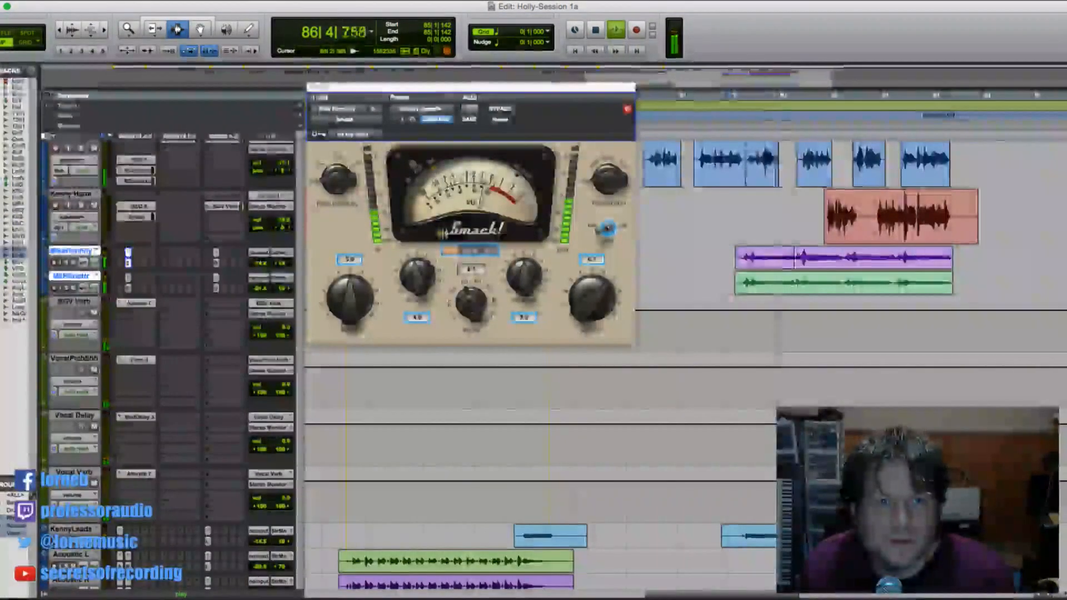
{"action": "left_click", "coordinate": [313, 87]}
{"action": "key", "text": "r"}
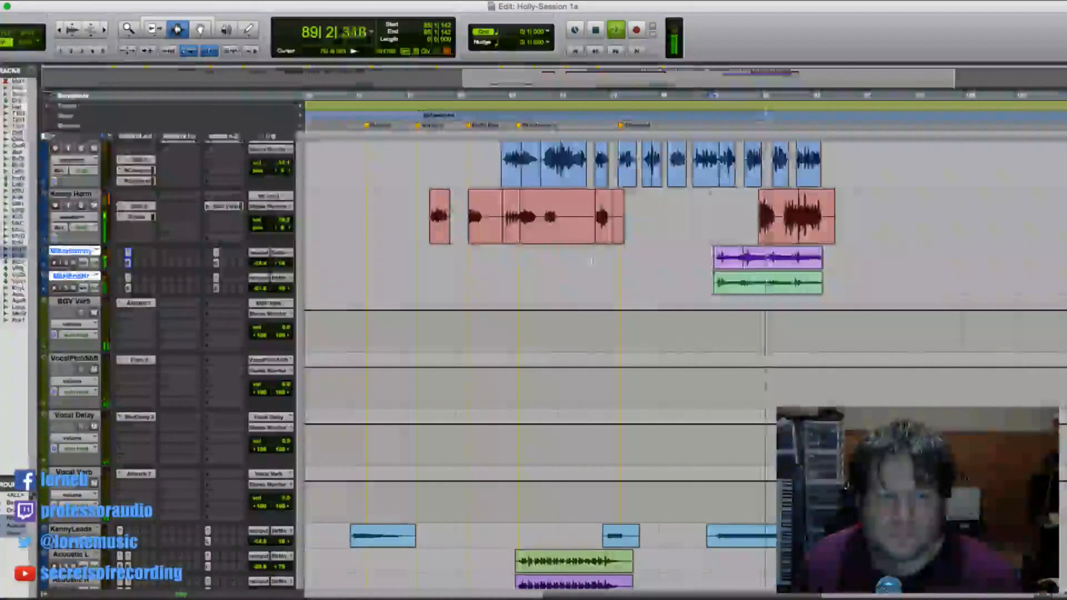
{"action": "scroll", "coordinate": [617, 358], "scroll_direction": "down", "scroll_amount": 2}
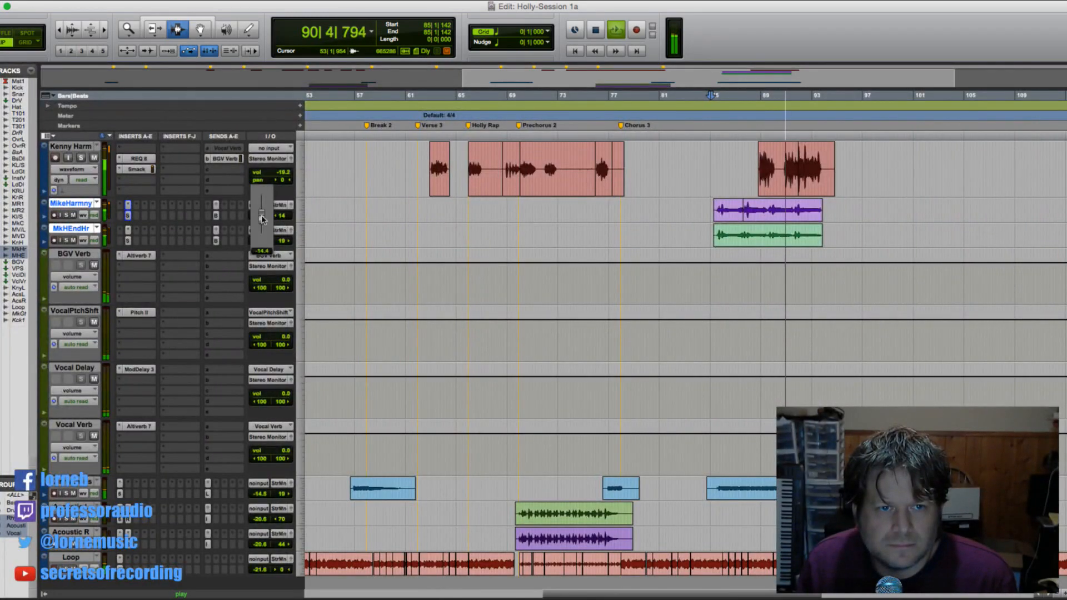
{"action": "left_click_drag", "start_coordinate": [262, 219], "coordinate": [262, 234]}
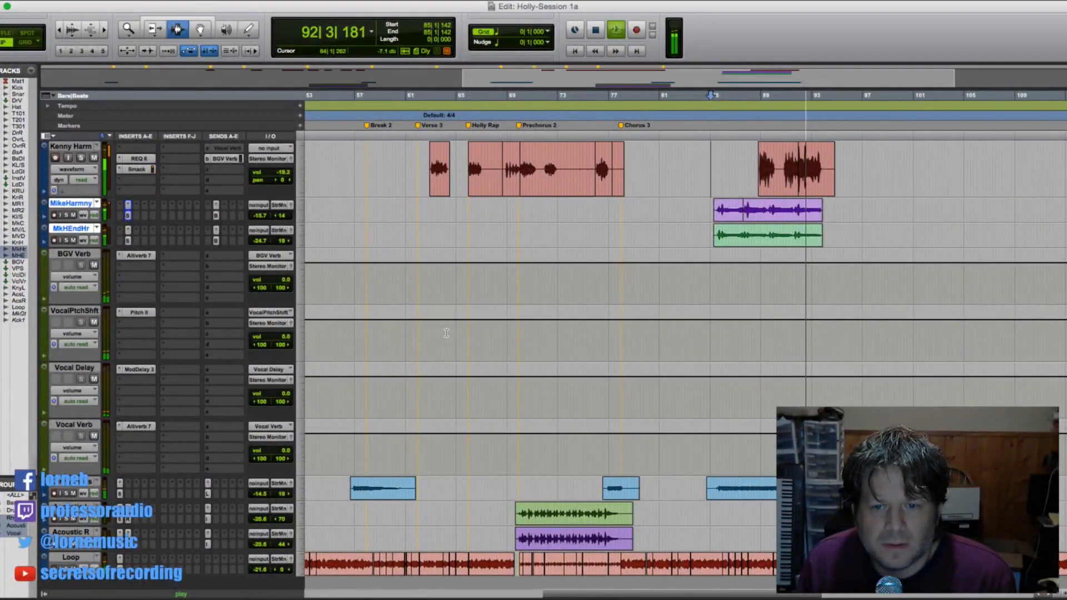
- Listen through the end of the song while reviewing the vocal, effects and loop tracks, then stop playback
{"action": "scroll", "coordinate": [454, 315], "scroll_direction": "up", "scroll_amount": 3}
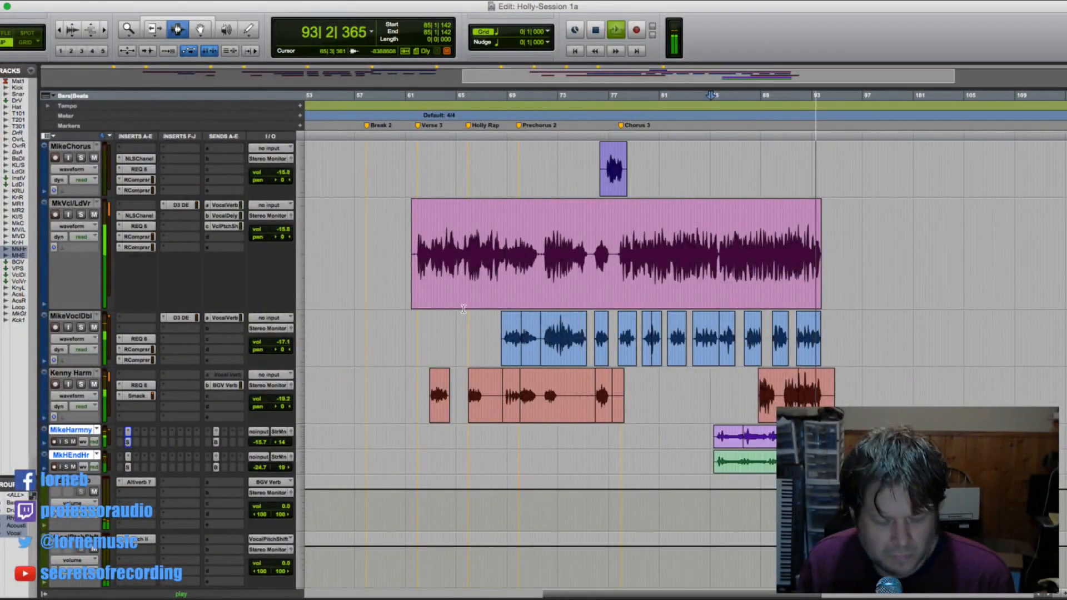
{"action": "key", "text": "super+bracketright"}
{"action": "key", "text": "super+bracketleft"}
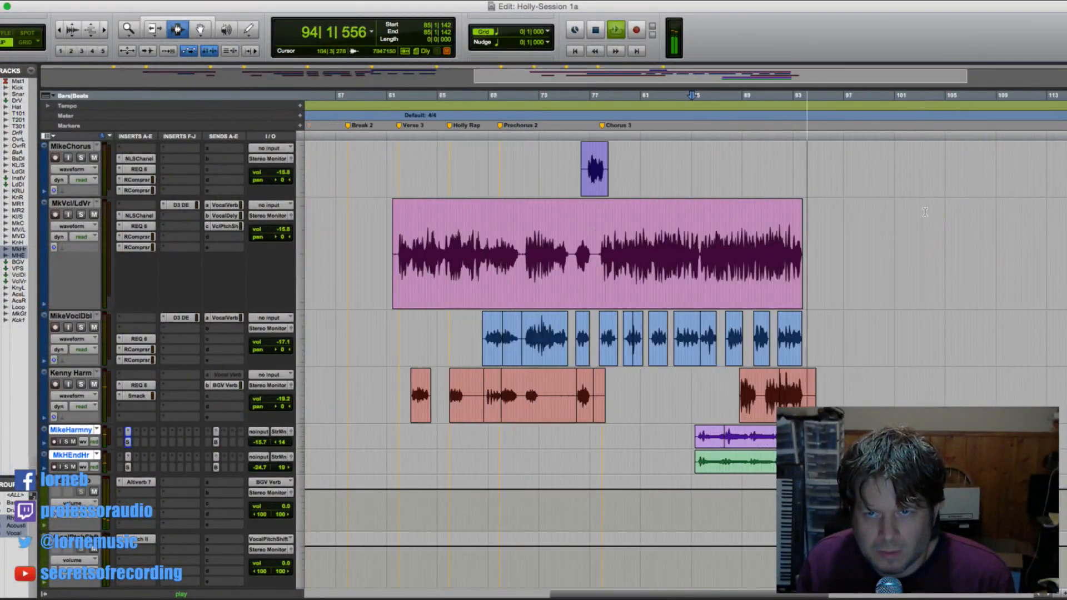
{"action": "key", "text": "super+bracketleft"}
{"action": "scroll", "coordinate": [536, 263], "scroll_direction": "down", "scroll_amount": 6}
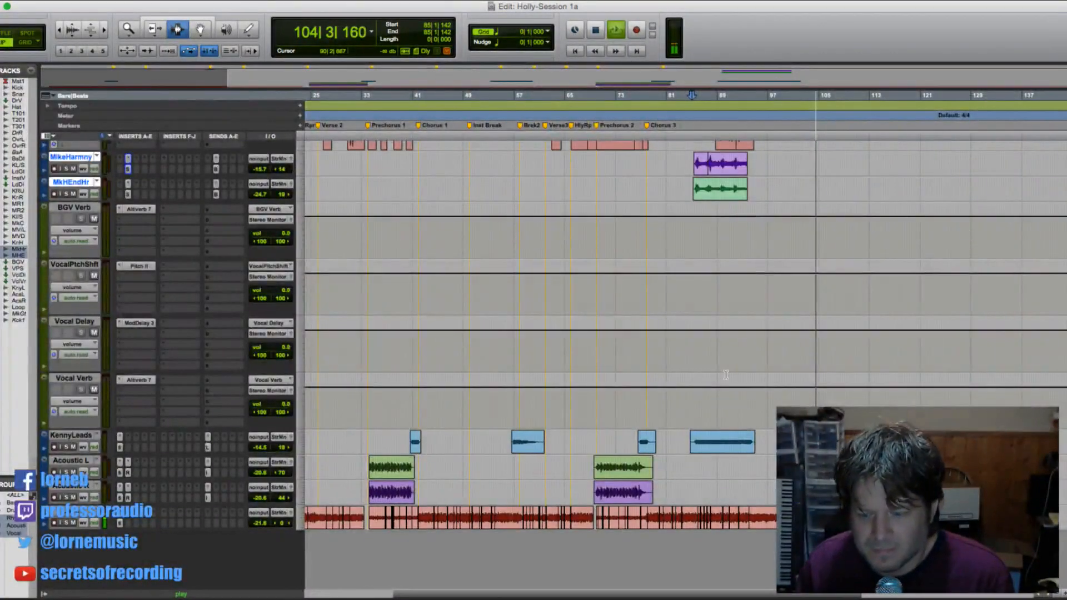
{"action": "key", "text": "space"}
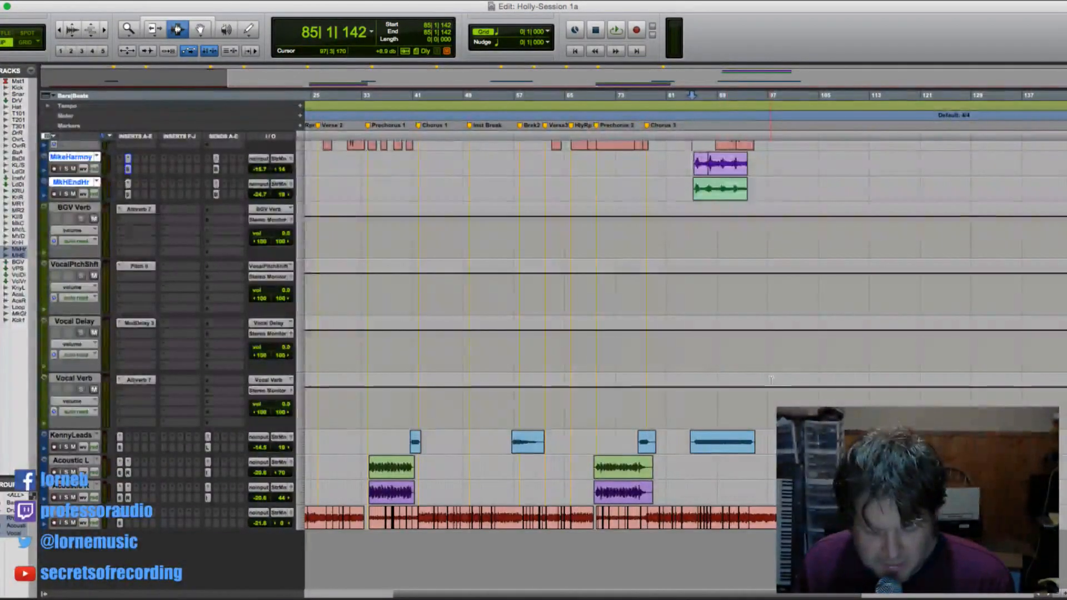
- Show the whole song timeline and place the playback cursor at bar 45 within Chorus 1
{"action": "key", "text": "super+bracketleft"}
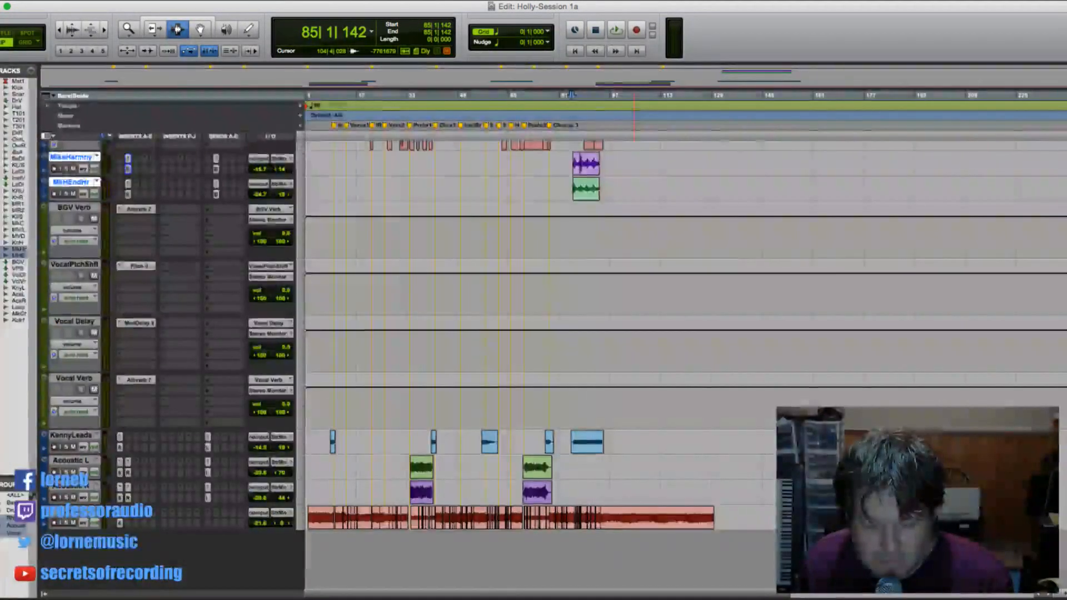
{"action": "key", "text": "super+equal"}
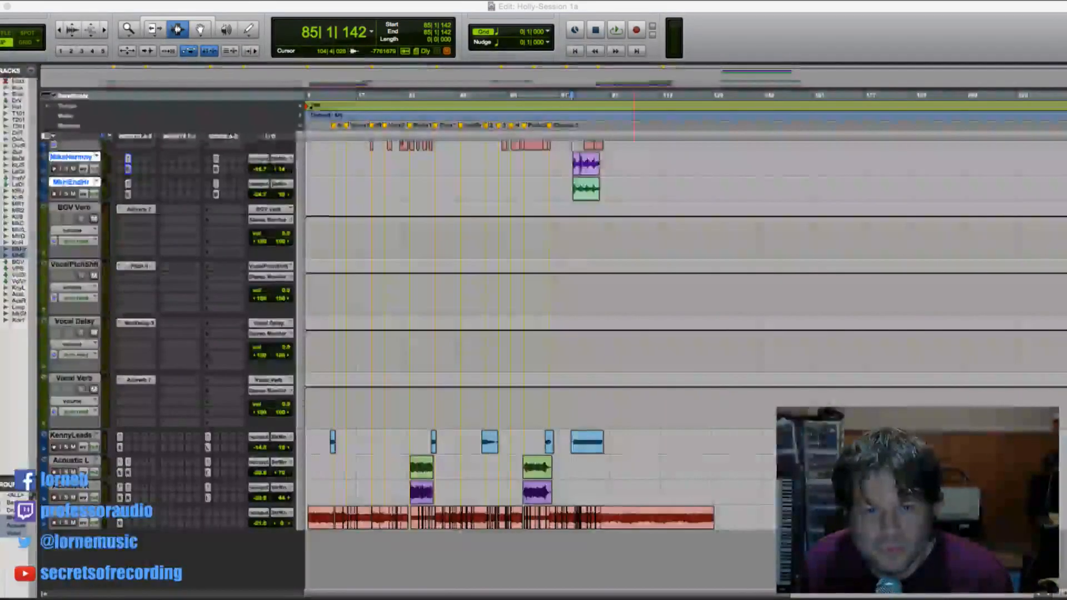
{"action": "left_click", "coordinate": [452, 313]}
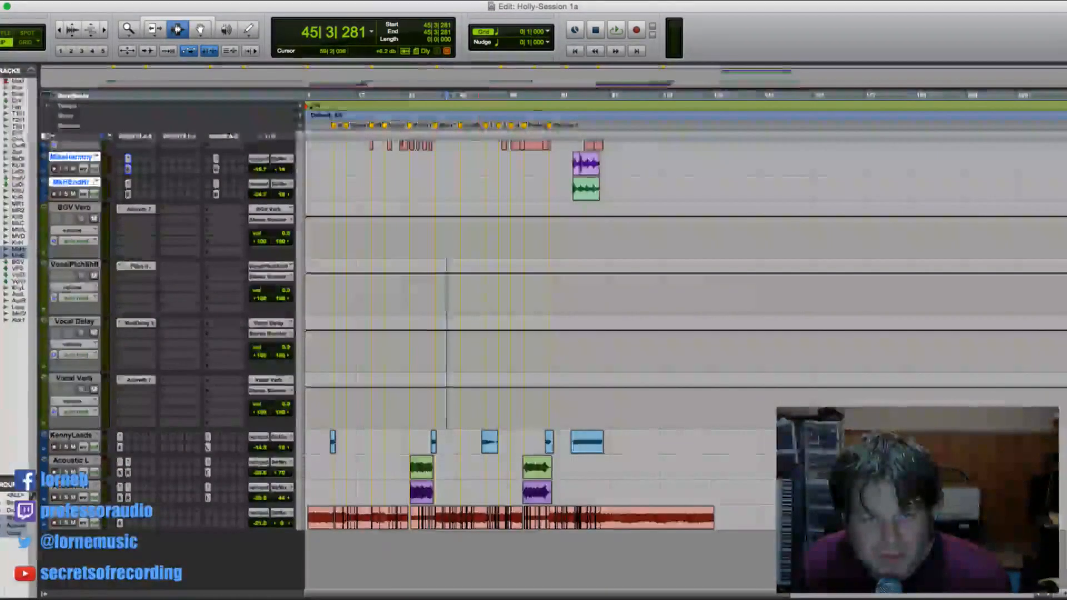
- Set the MikeHarmny and MkHEndHr tracks to medium height and audition the mix from bar 85
{"action": "scroll", "coordinate": [550, 168], "scroll_direction": "up", "scroll_amount": 2}
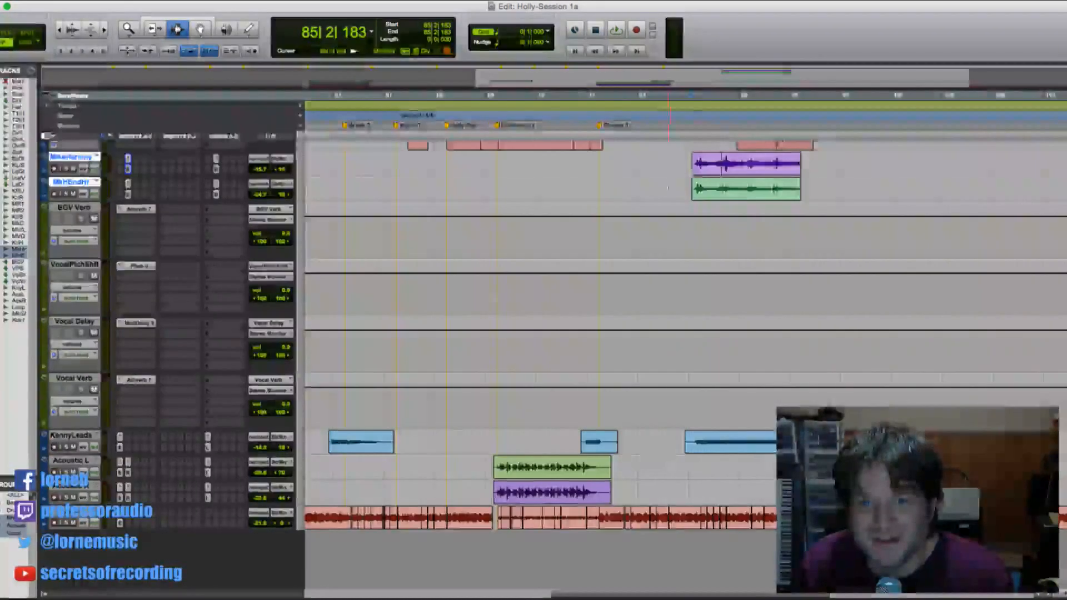
{"action": "left_click", "coordinate": [671, 170]}
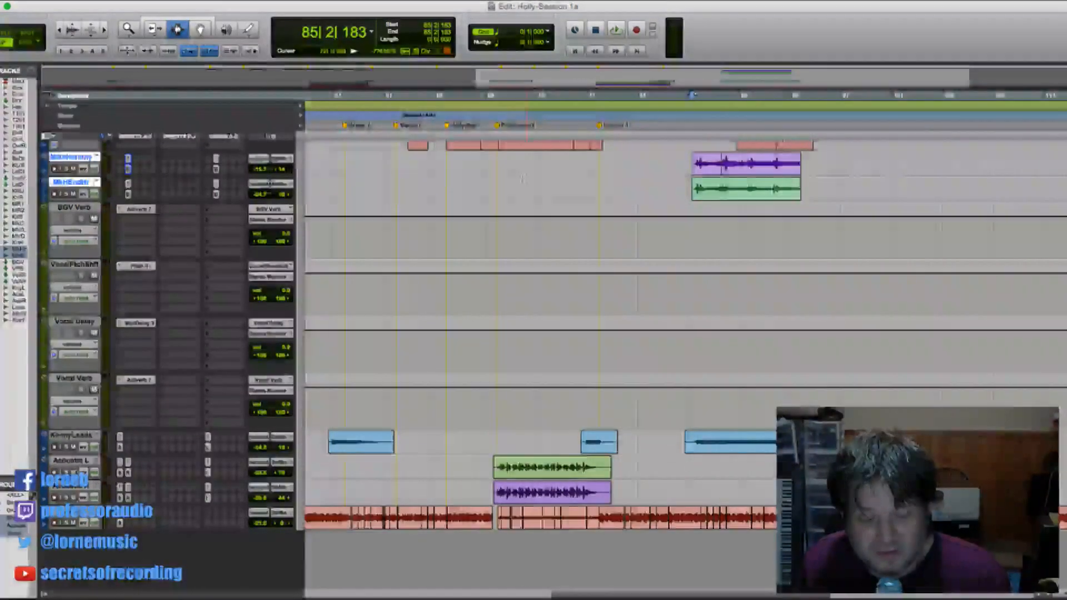
{"action": "left_click", "coordinate": [303, 170]}
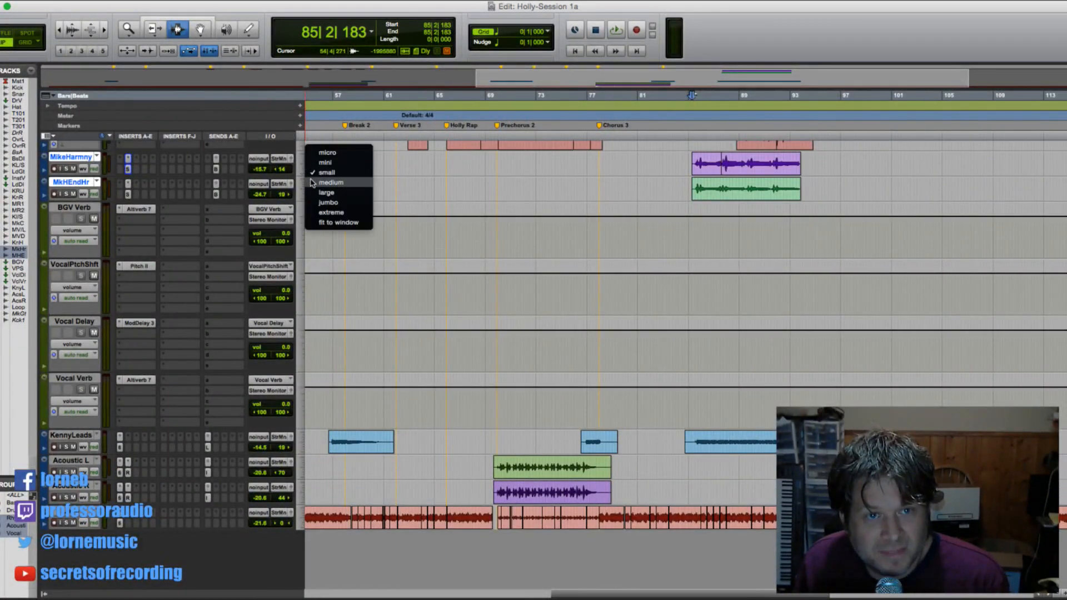
{"action": "left_click", "coordinate": [311, 179]}
{"action": "left_click", "coordinate": [306, 227]}
{"action": "left_click", "coordinate": [311, 236]}
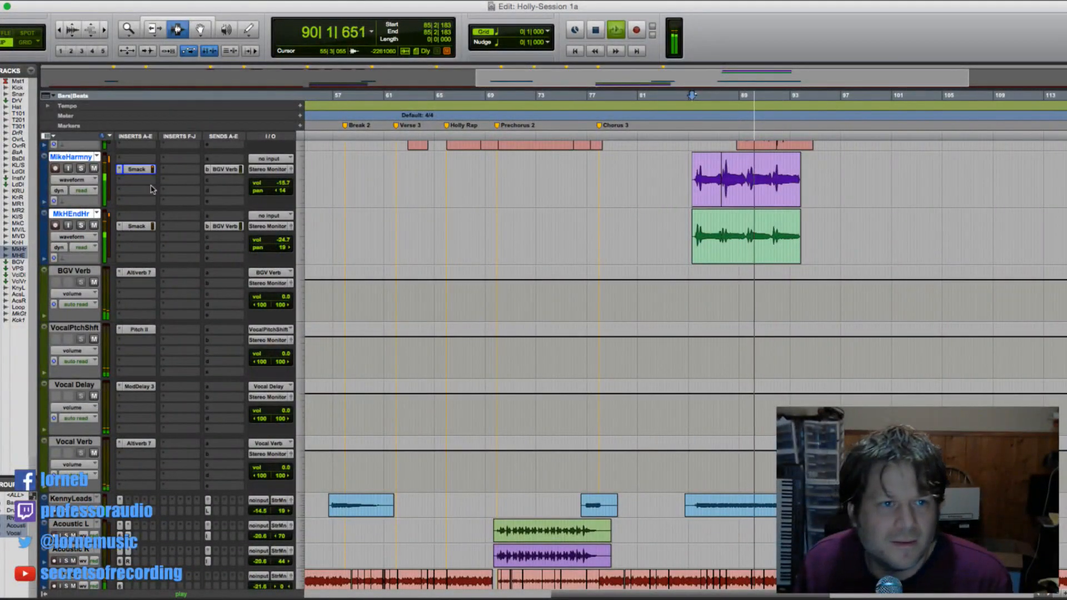
{"action": "key", "text": "space"}
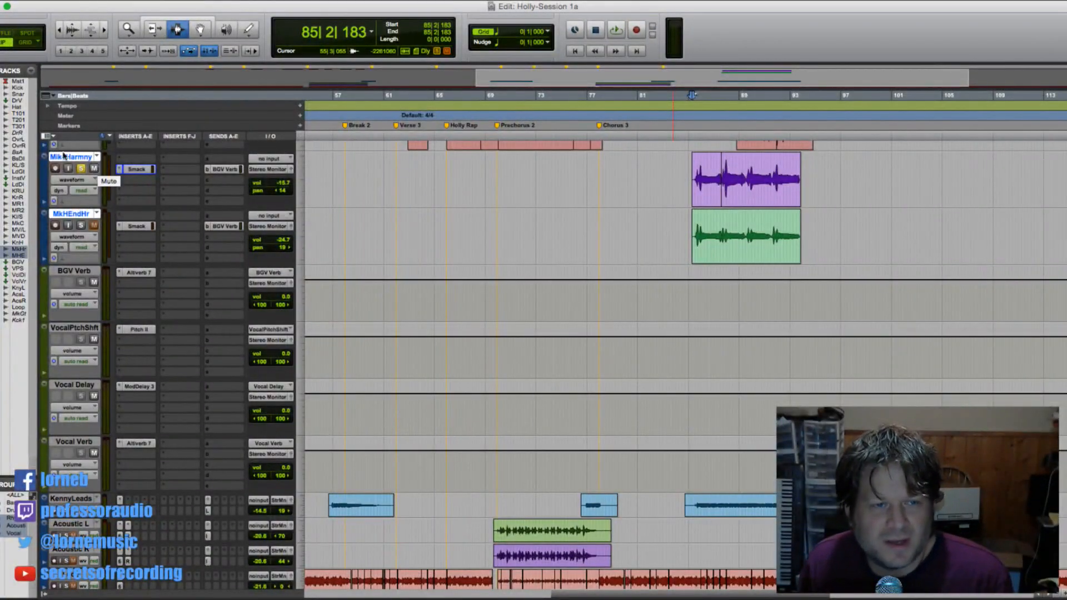
- Solo MikeHarmny, insert the mono Melodyne plug-in ahead of its Smack compressor, and dismiss Melodyne's start window
{"action": "left_click", "coordinate": [123, 160]}
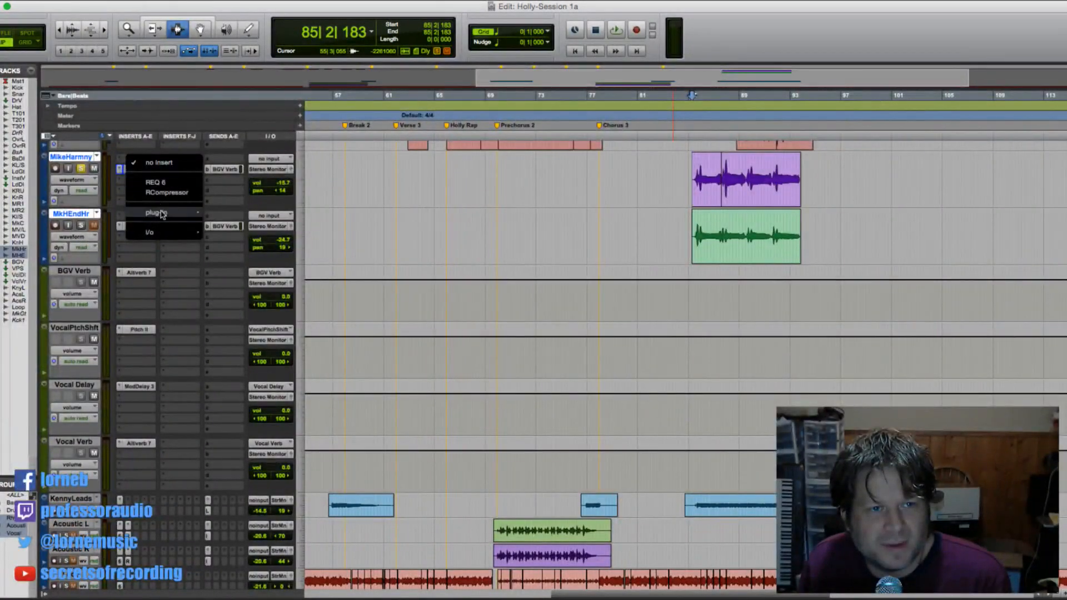
{"action": "mouse_move", "coordinate": [164, 217]}
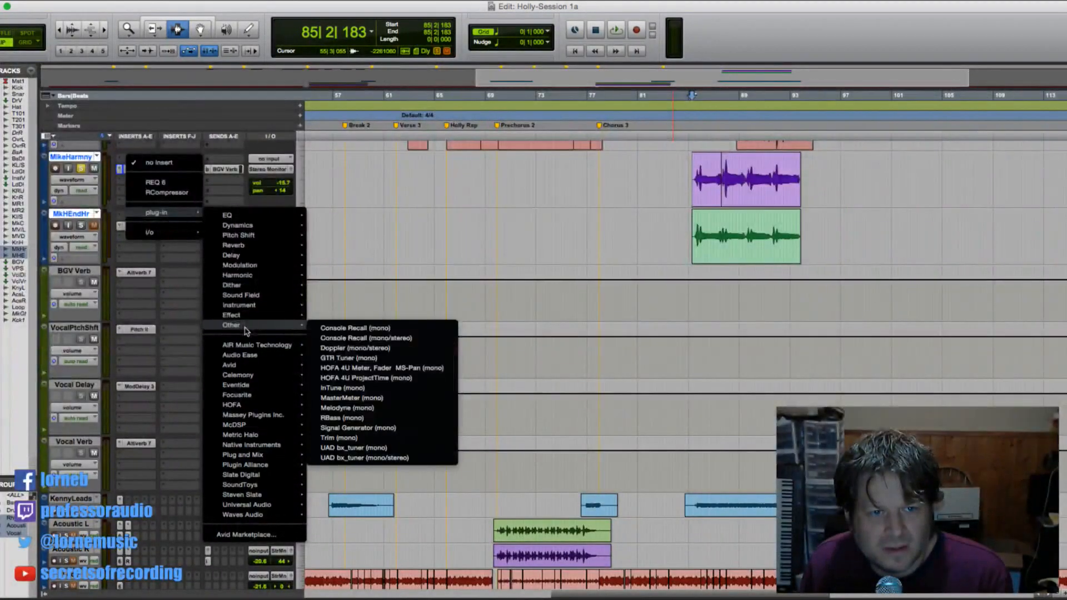
{"action": "mouse_move", "coordinate": [244, 364]}
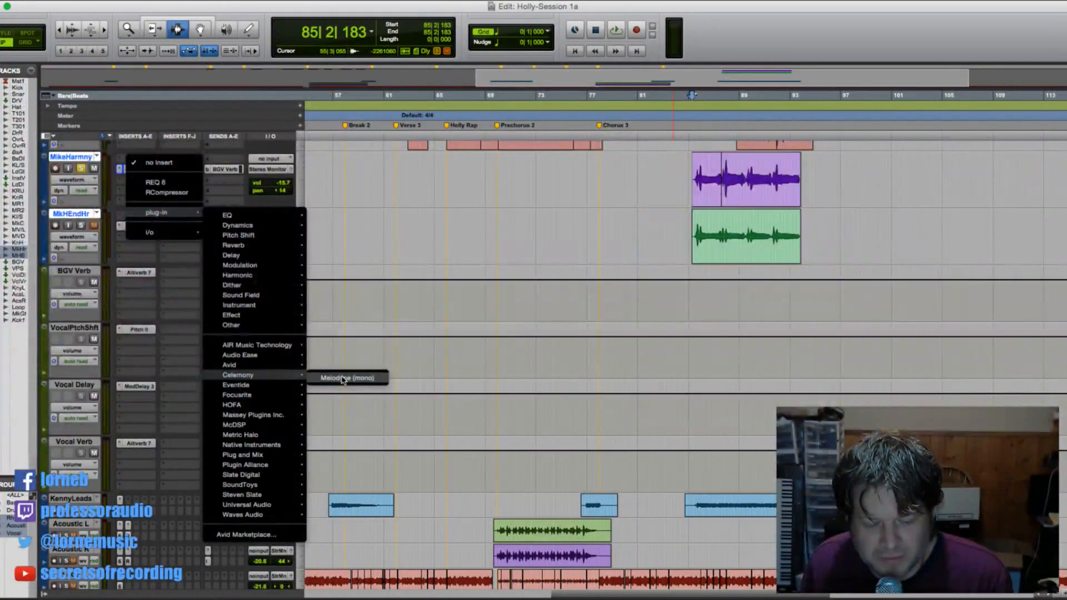
{"action": "left_click", "coordinate": [342, 379]}
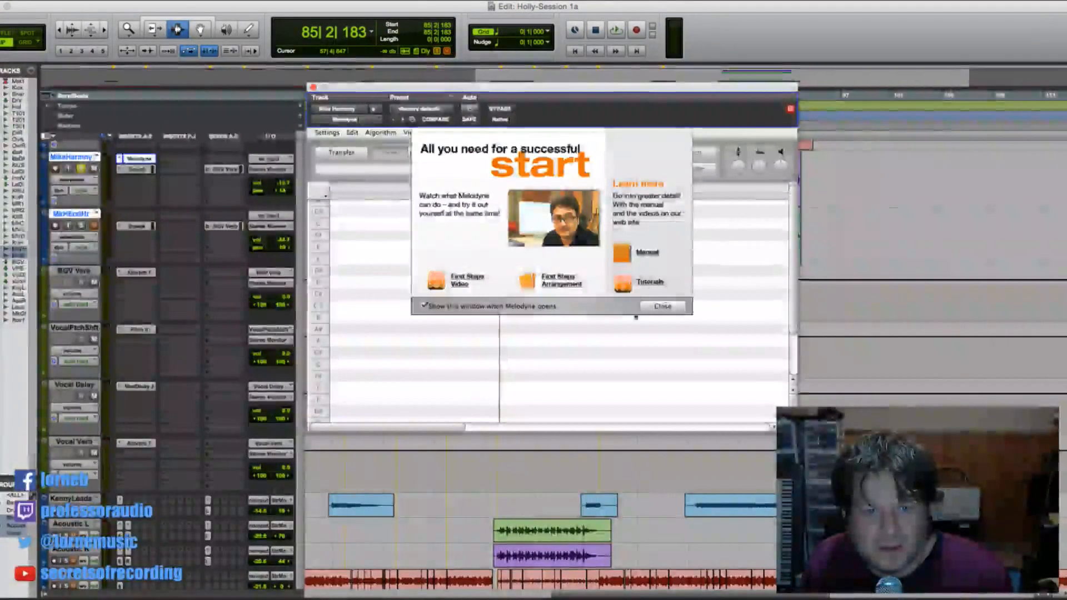
{"action": "left_click", "coordinate": [663, 307]}
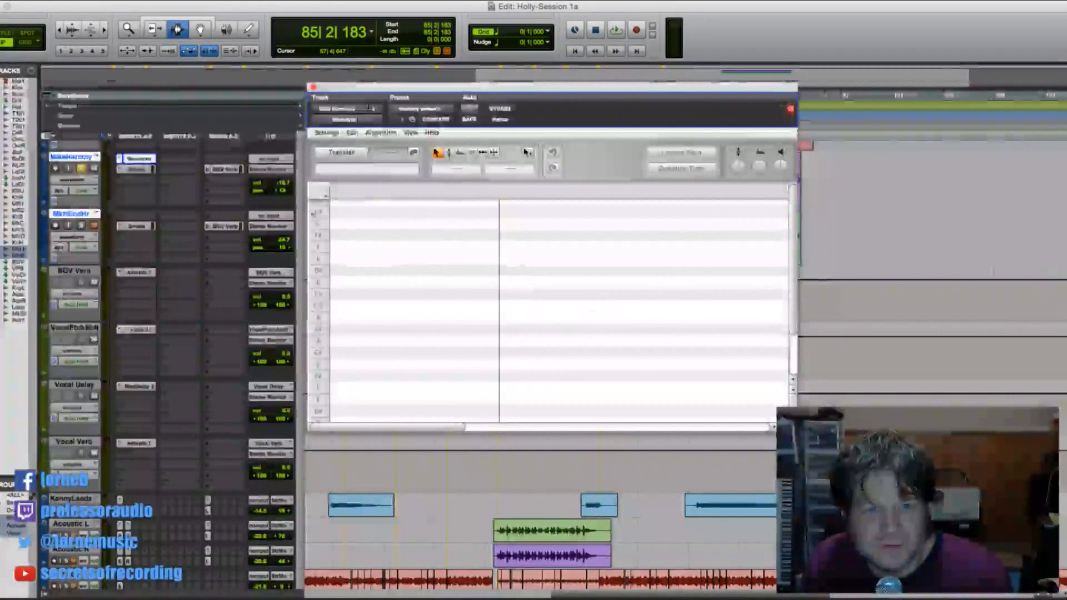
- Move the Melodyne window clear of the harmony tracks and copy the Melodyne insert onto MkHEndHr ahead of Smack
{"action": "left_click_drag", "start_coordinate": [492, 90], "coordinate": [631, 348]}
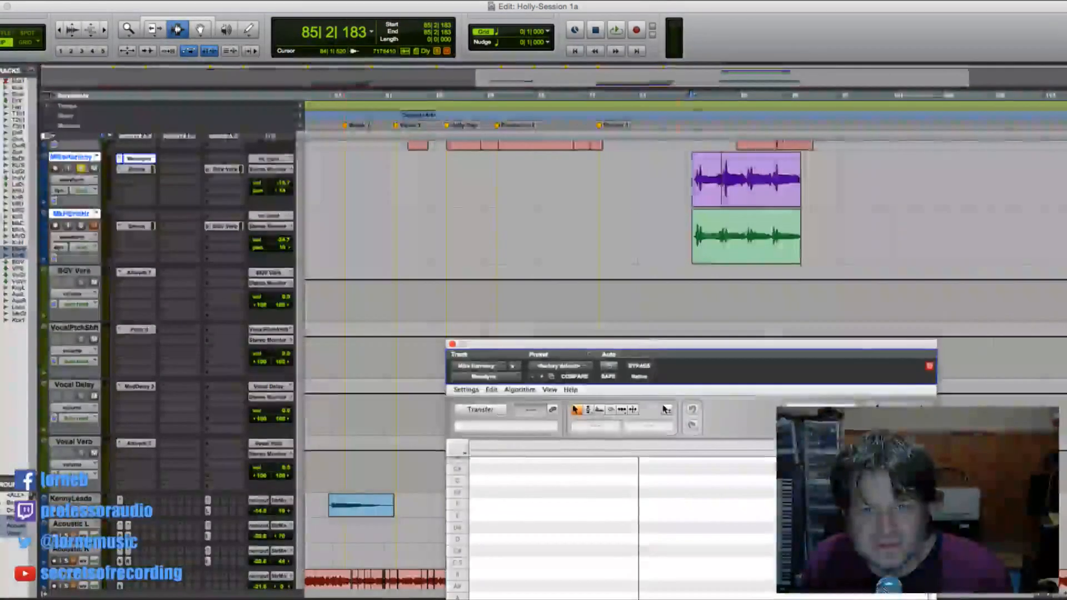
{"action": "left_click", "coordinate": [682, 182]}
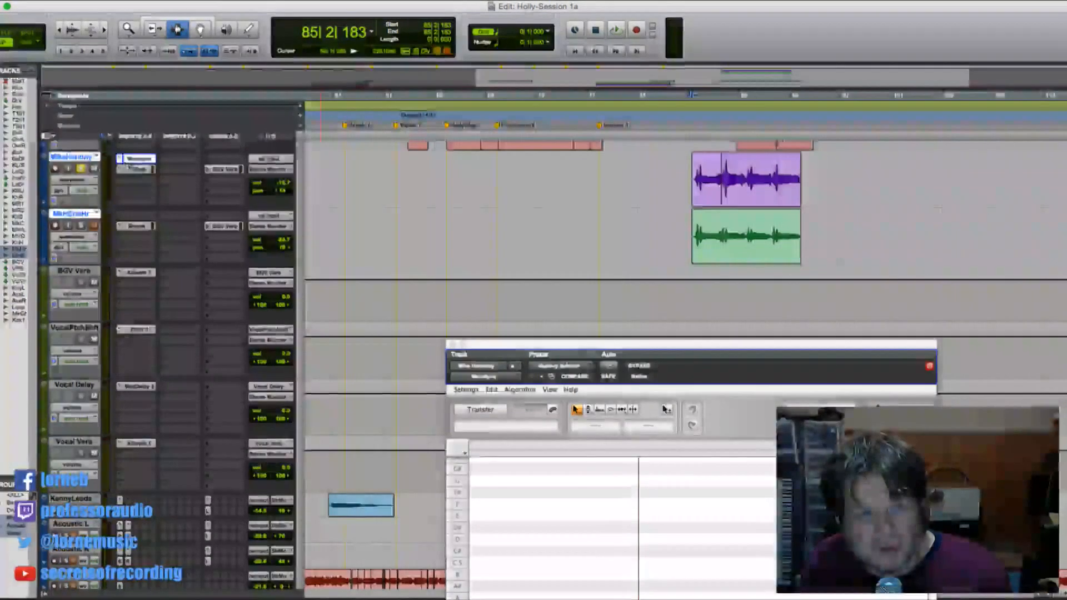
{"action": "left_click", "coordinate": [517, 345]}
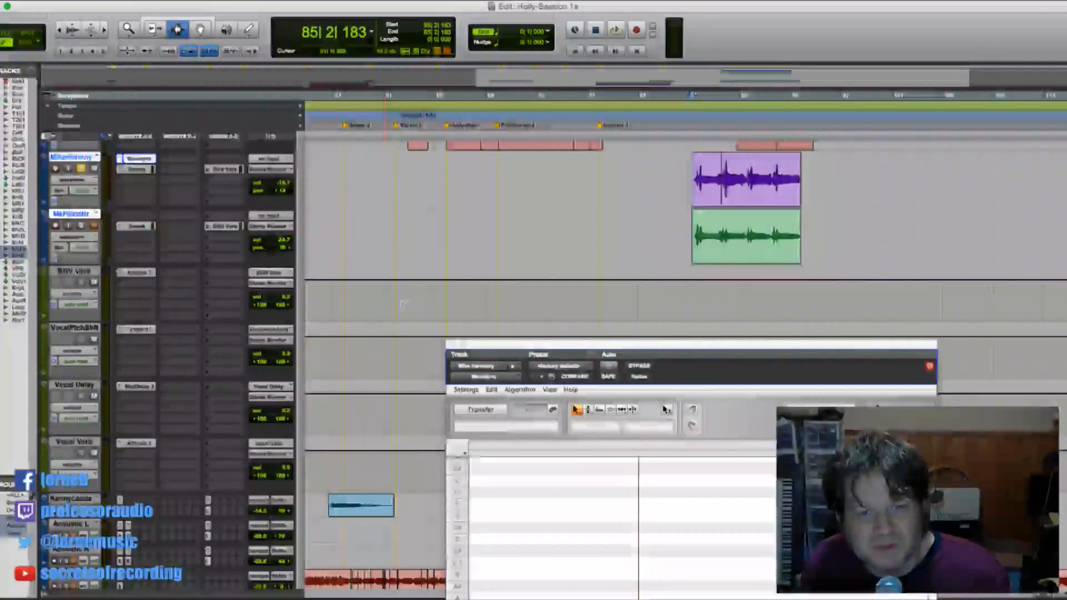
{"action": "left_click", "coordinate": [141, 164]}
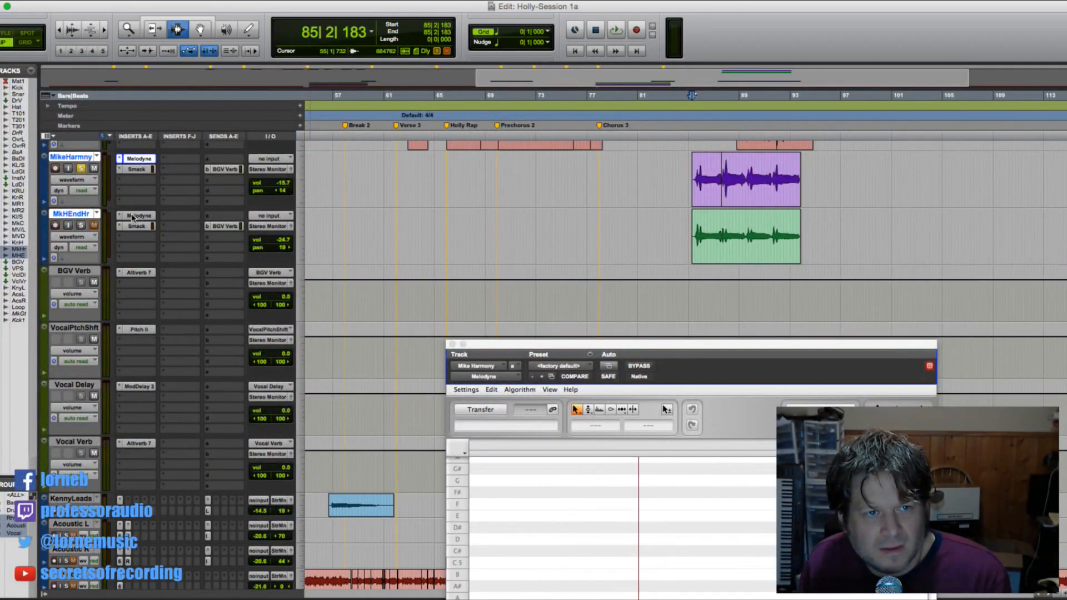
- Open both harmony tracks' Melodyne editors side by side and arm Transfer in each one
{"action": "left_click", "coordinate": [139, 161]}
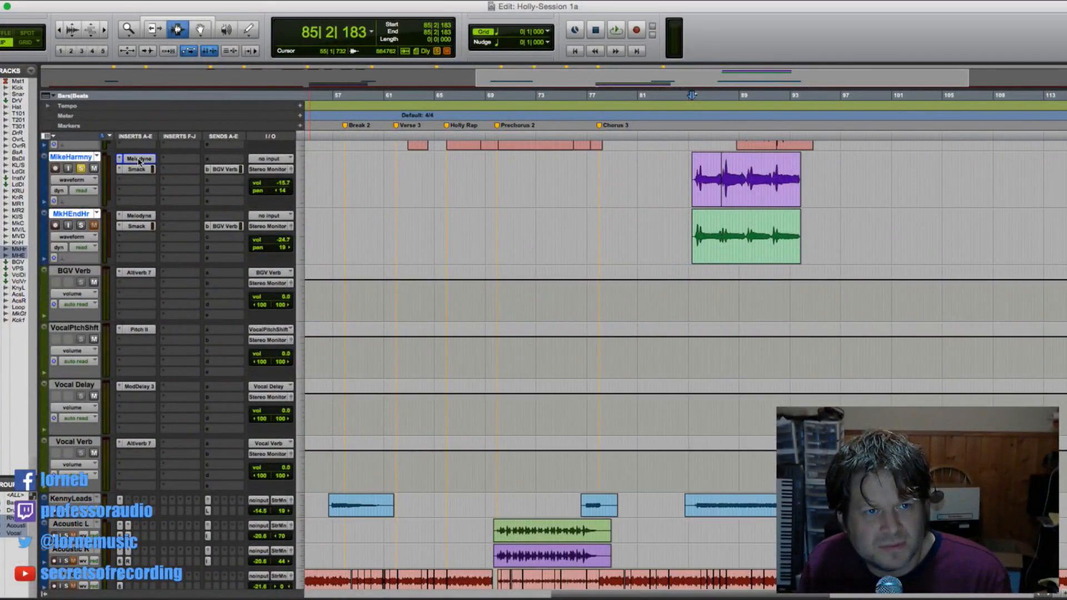
{"action": "left_click", "coordinate": [140, 161]}
{"action": "left_click_drag", "start_coordinate": [524, 277], "coordinate": [196, 234]}
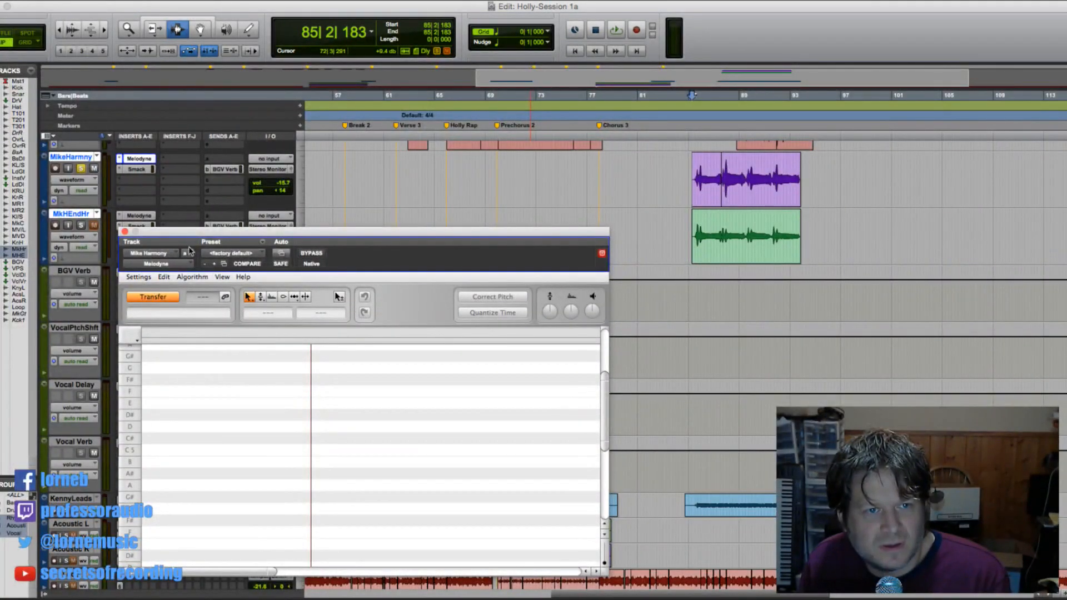
{"action": "left_click", "coordinate": [602, 254]}
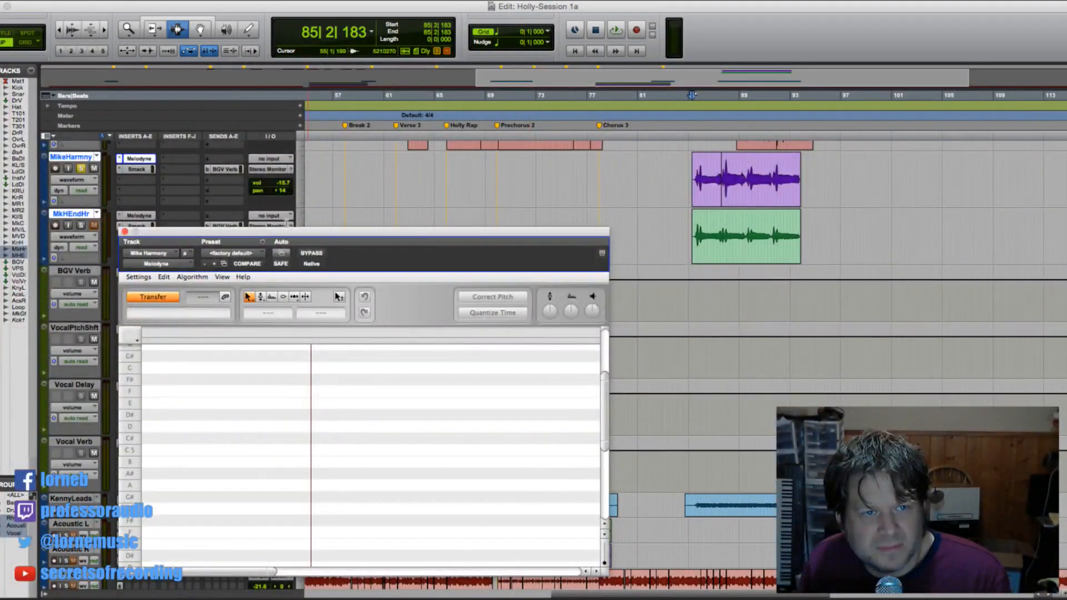
{"action": "left_click", "coordinate": [139, 216]}
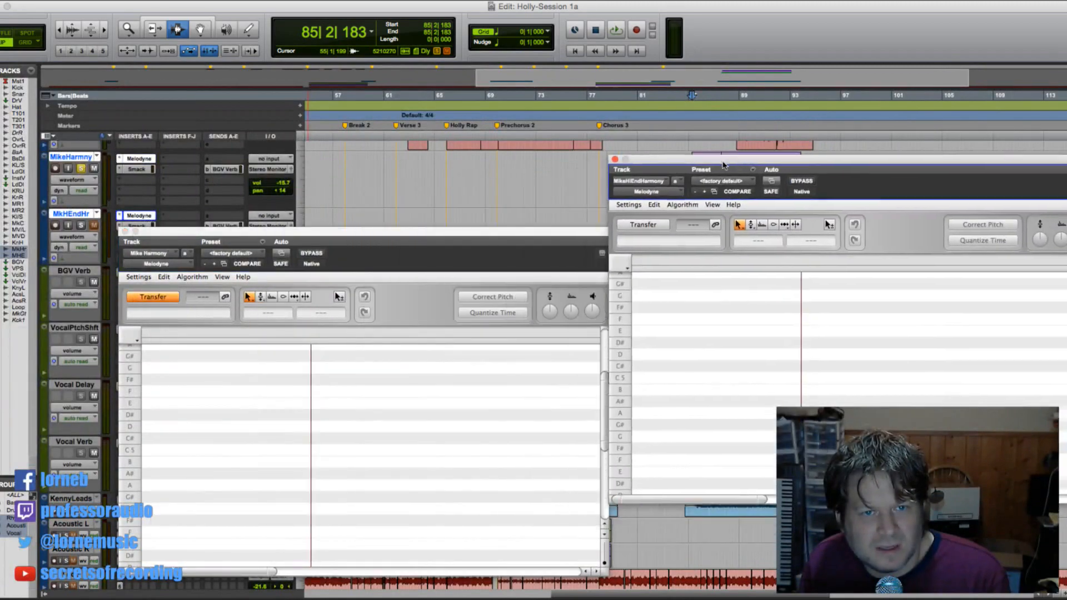
{"action": "left_click_drag", "start_coordinate": [723, 164], "coordinate": [743, 242]}
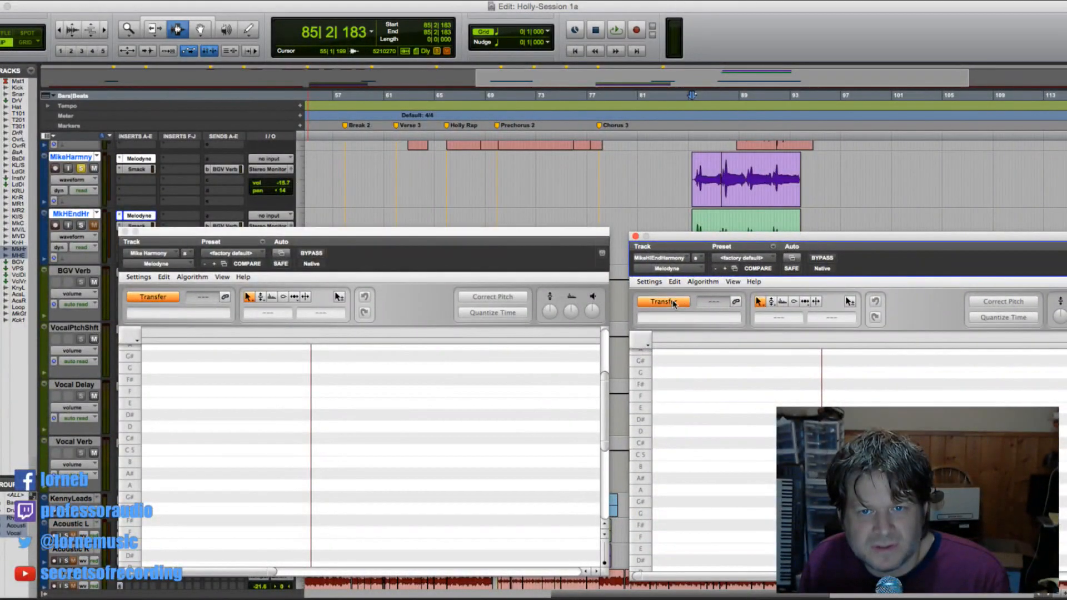
- Solo MkHEndHr alongside MikeHarmny and play both parts from bar 85 to transfer their audio into Melodyne
{"action": "left_click", "coordinate": [682, 199]}
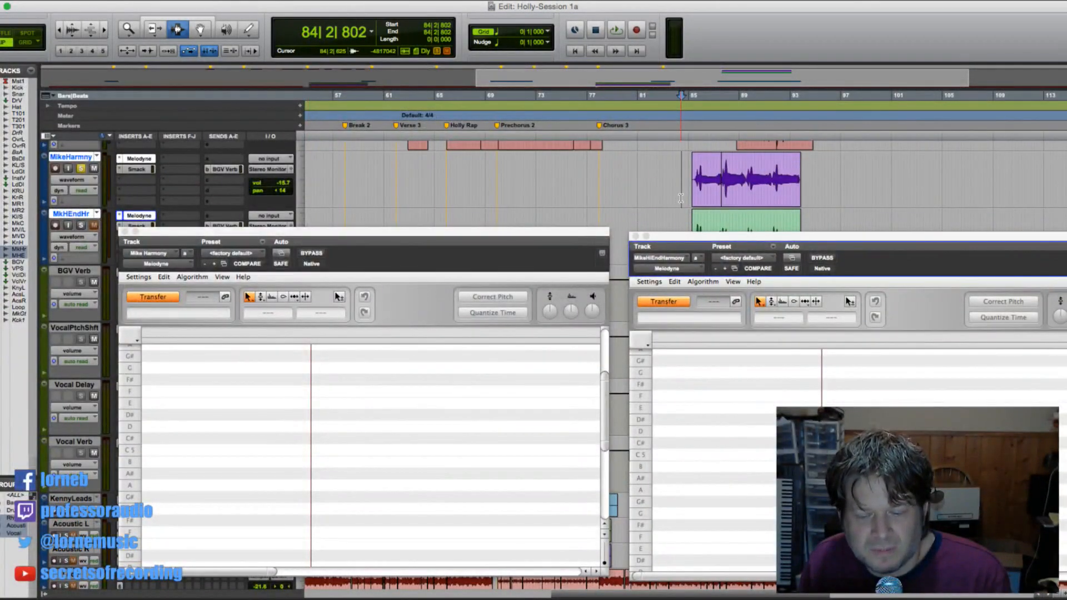
{"action": "key", "text": "space"}
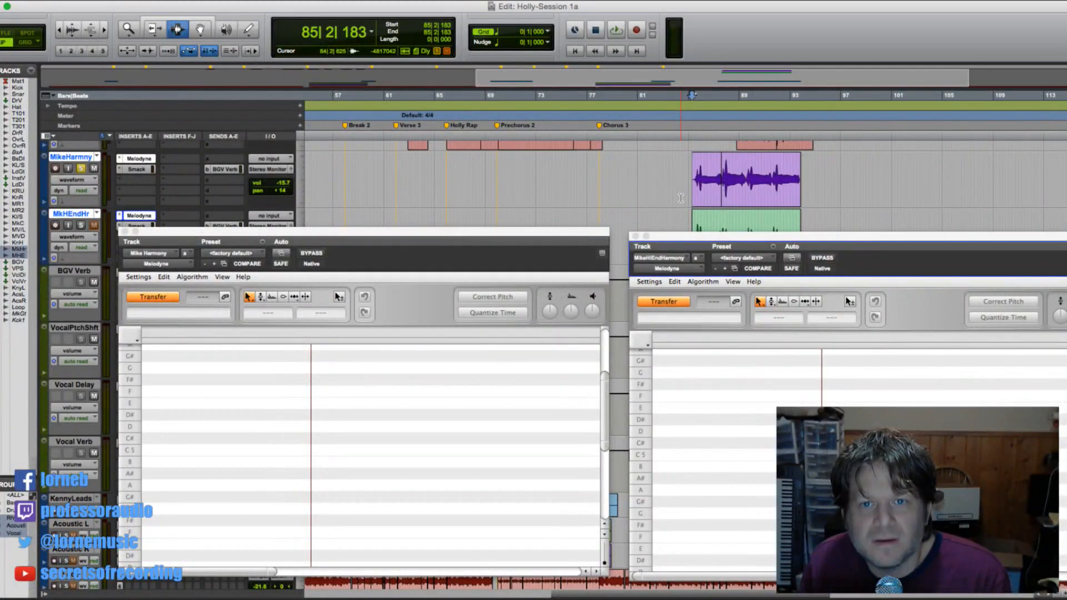
{"action": "key", "text": "space"}
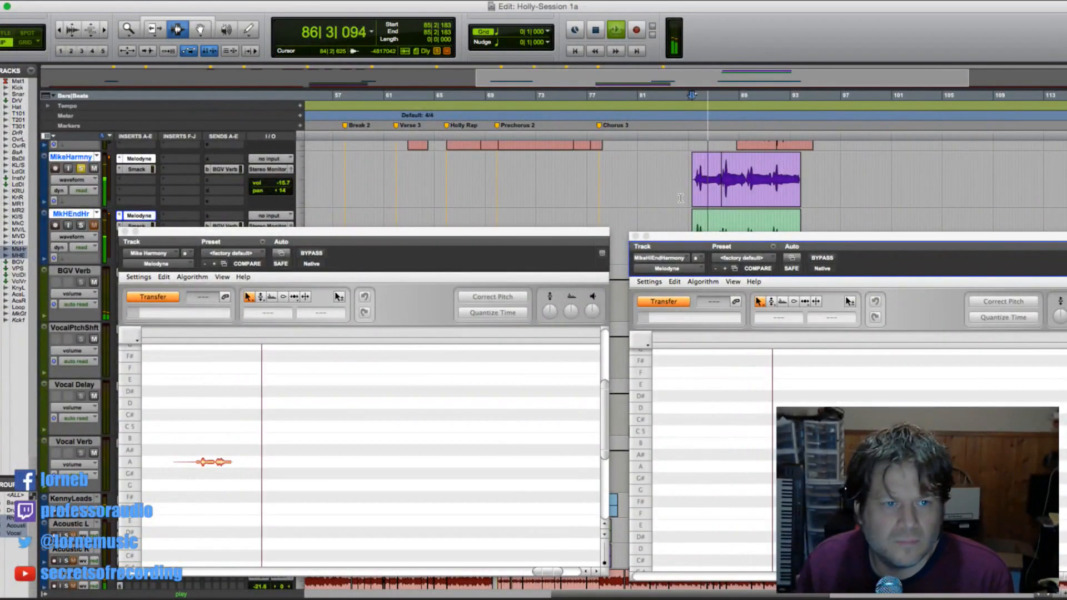
{"action": "left_click", "coordinate": [81, 225]}
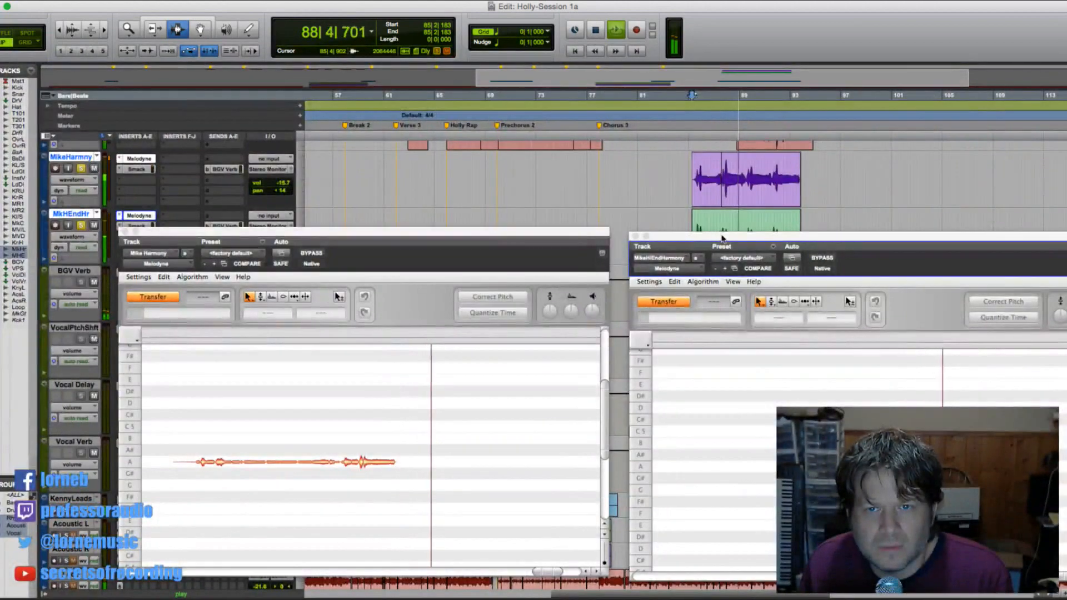
{"action": "left_click_drag", "start_coordinate": [722, 238], "coordinate": [709, 260]}
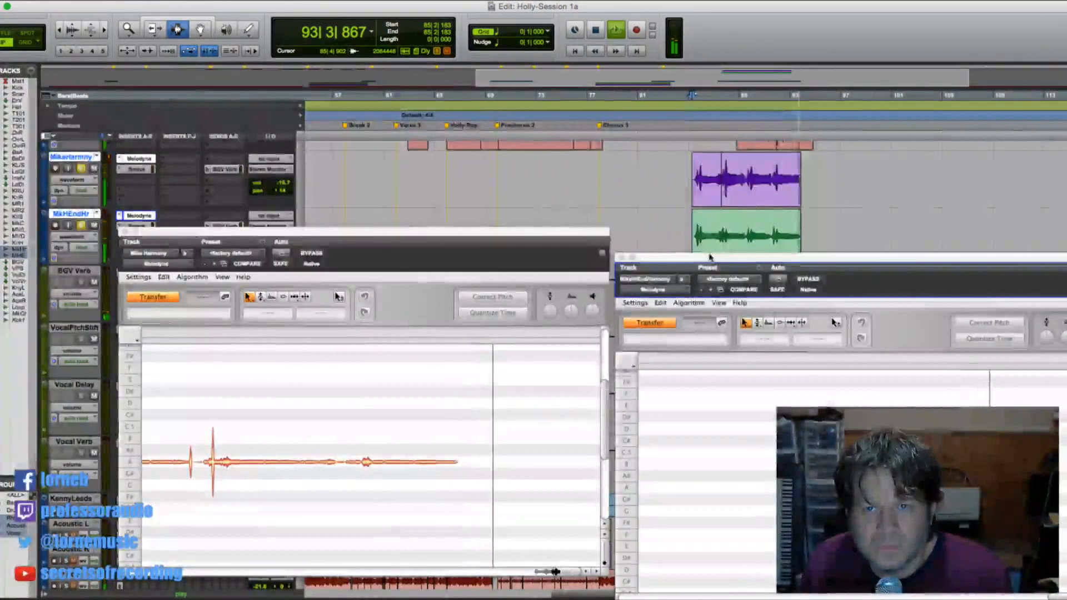
{"action": "key", "text": "space"}
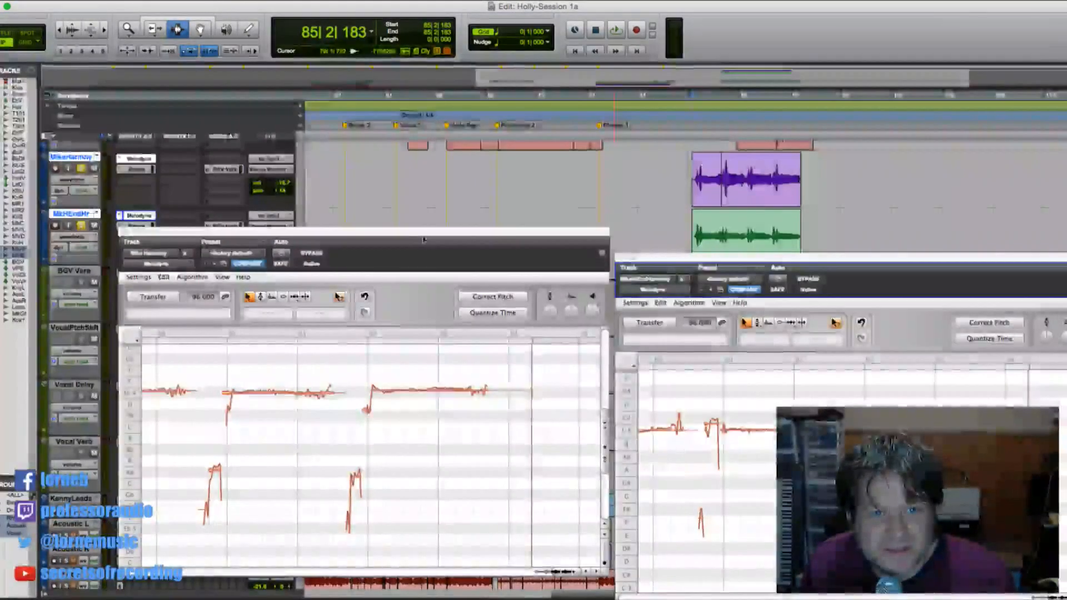
- Place the playback cursor at bar 76 and arrange the Mike Harmony Melodyne editor to show bars 84 to 90
{"action": "left_click_drag", "start_coordinate": [418, 206], "coordinate": [503, 173]}
{"action": "left_click", "coordinate": [578, 184]}
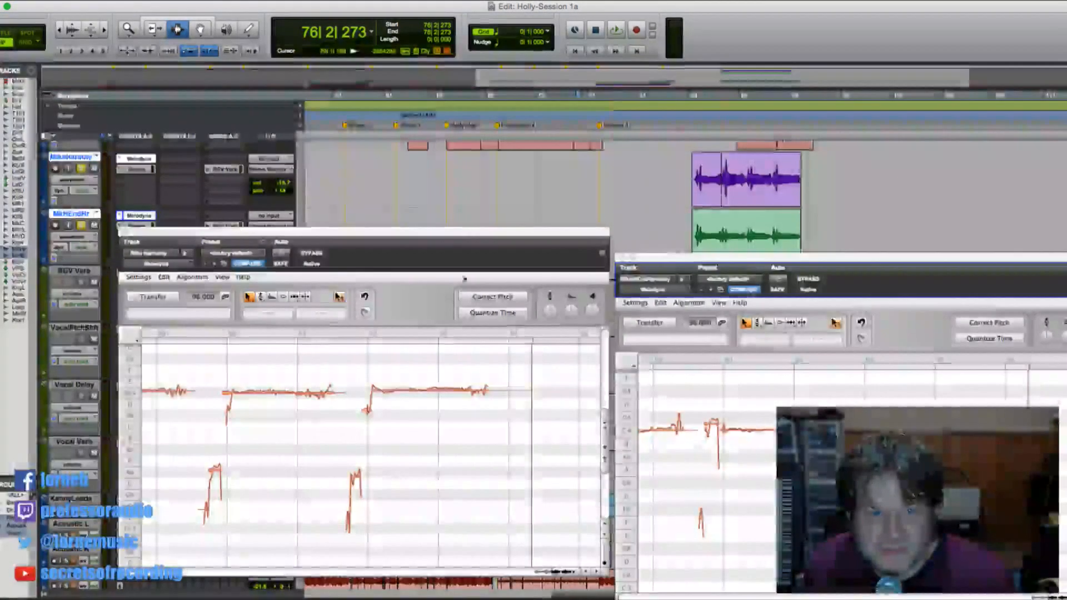
{"action": "left_click_drag", "start_coordinate": [389, 232], "coordinate": [496, 123]}
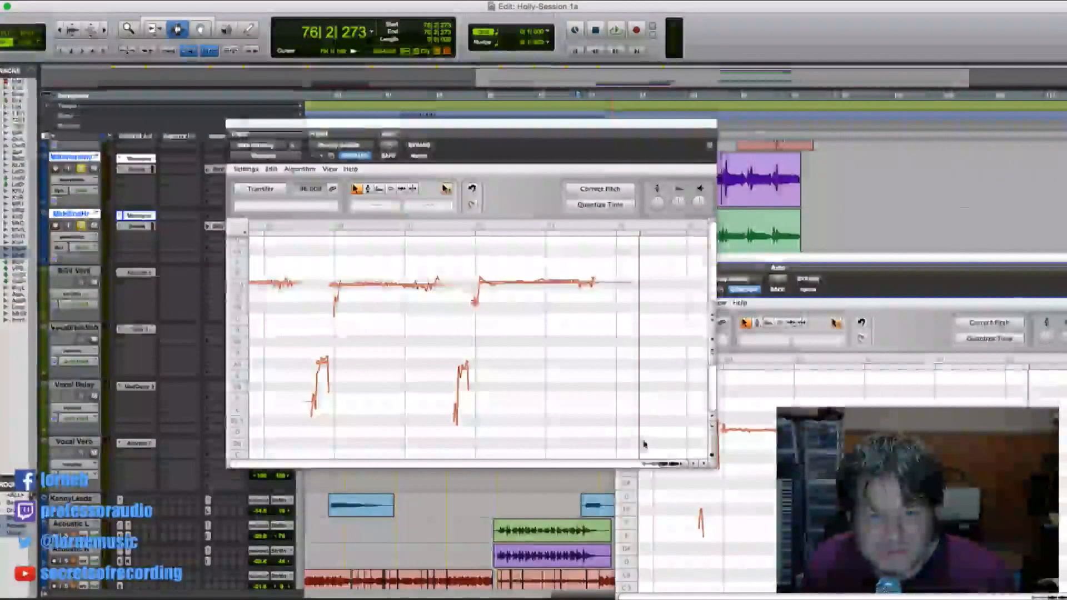
{"action": "left_click_drag", "start_coordinate": [665, 465], "coordinate": [645, 473]}
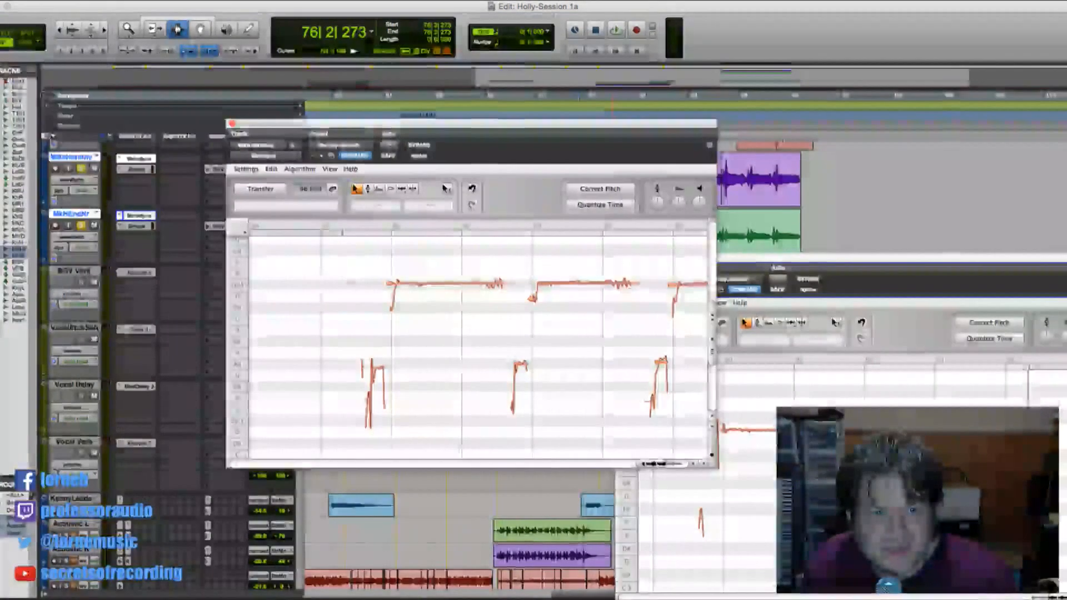
- Select the Mike Harmony notes from bar 85 to 89 and snap their pitch centers to the nearest semitone with the Pitch tool
{"action": "left_click", "coordinate": [367, 189]}
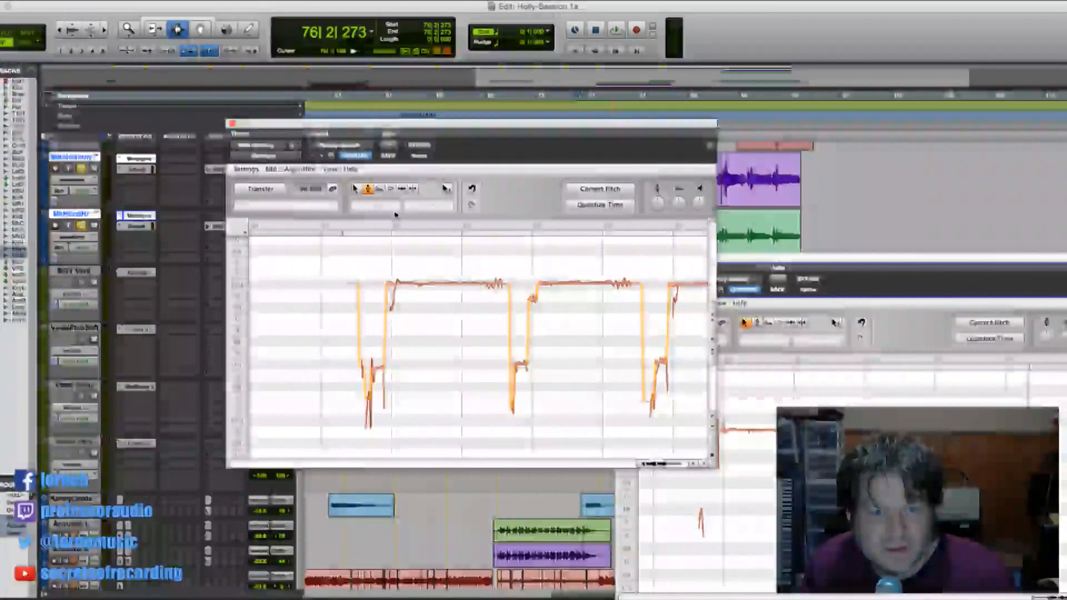
{"action": "left_click", "coordinate": [355, 189]}
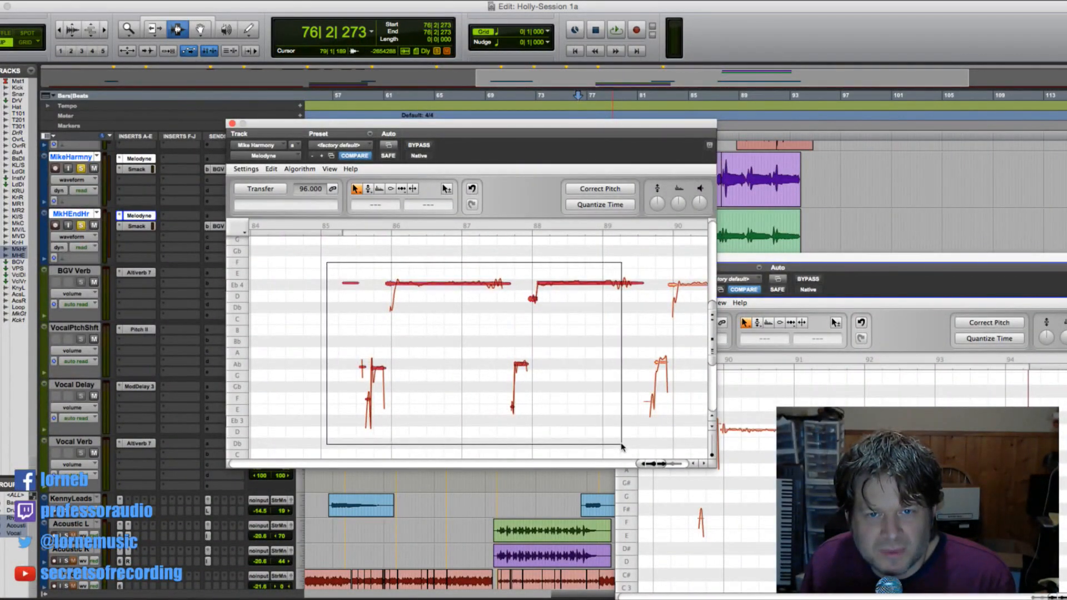
{"action": "left_click_drag", "start_coordinate": [621, 445], "coordinate": [622, 445]}
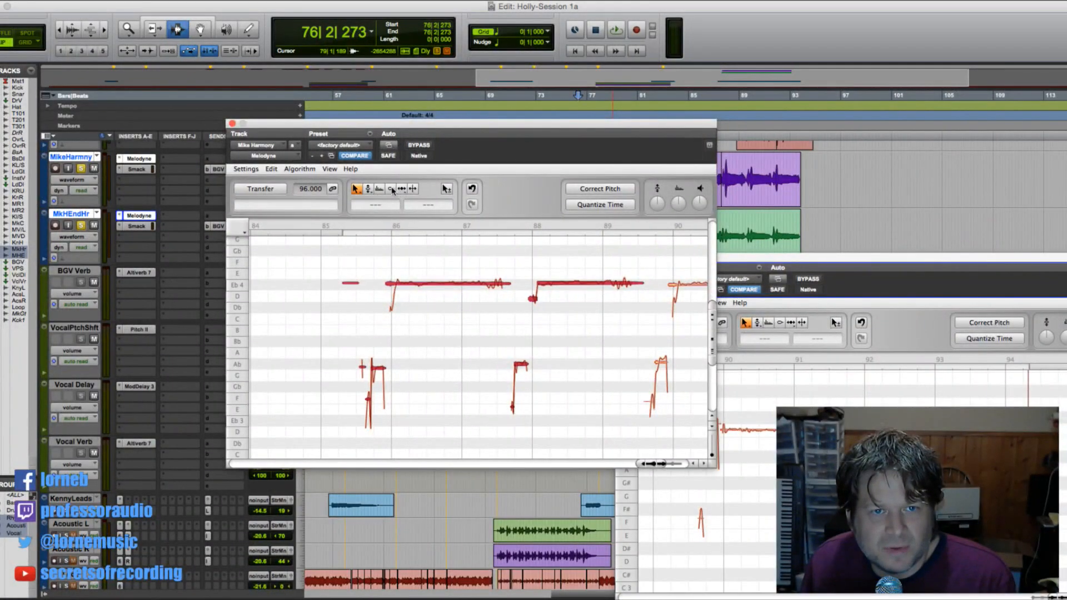
{"action": "left_click", "coordinate": [369, 189]}
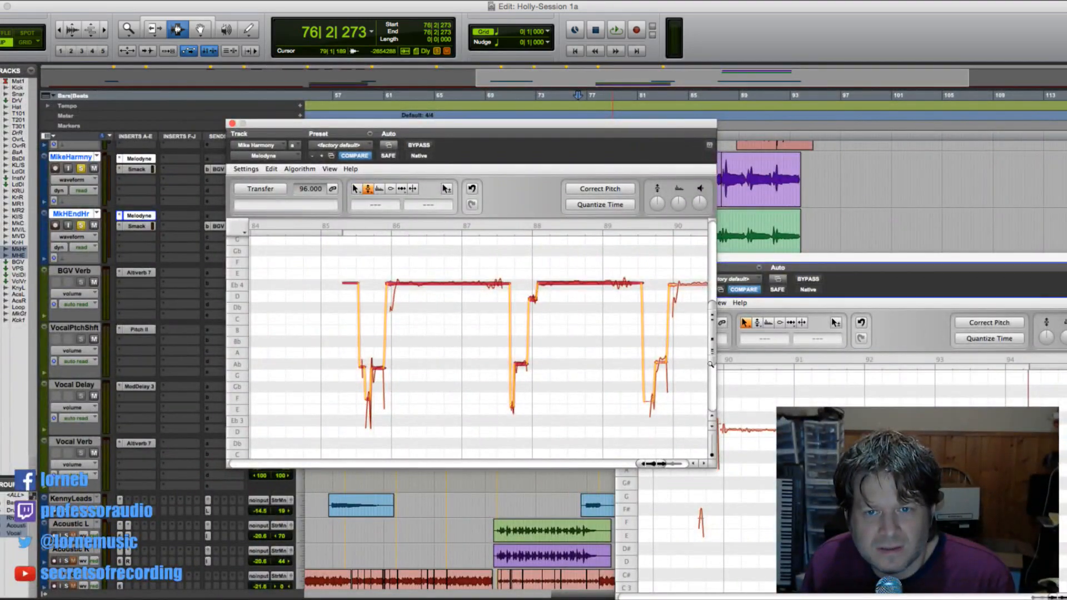
{"action": "left_click_drag", "start_coordinate": [711, 364], "coordinate": [712, 321]}
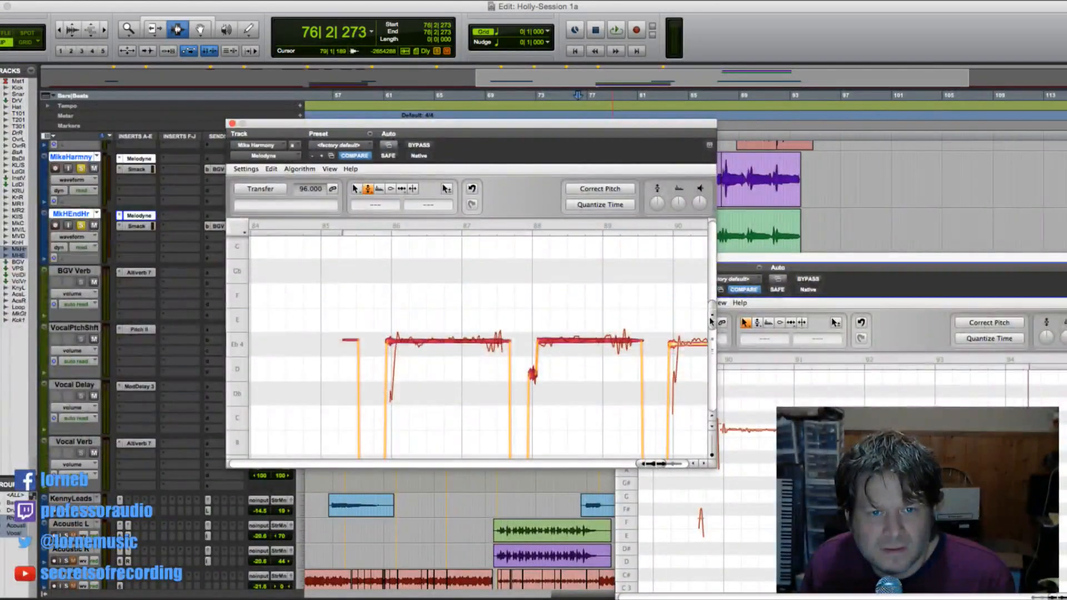
{"action": "double_click", "coordinate": [447, 346]}
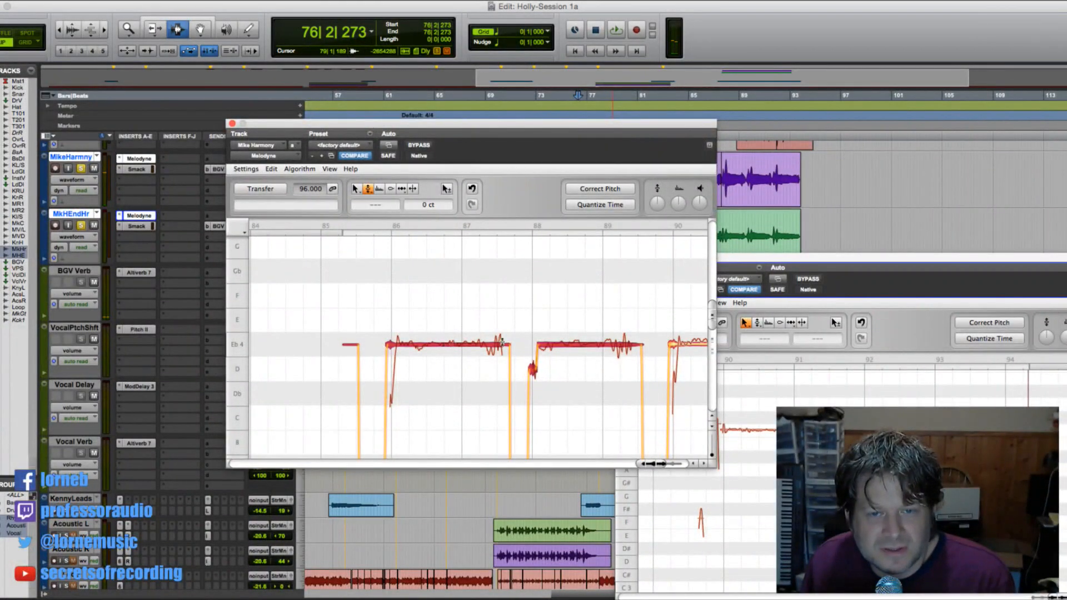
{"action": "left_click", "coordinate": [522, 318]}
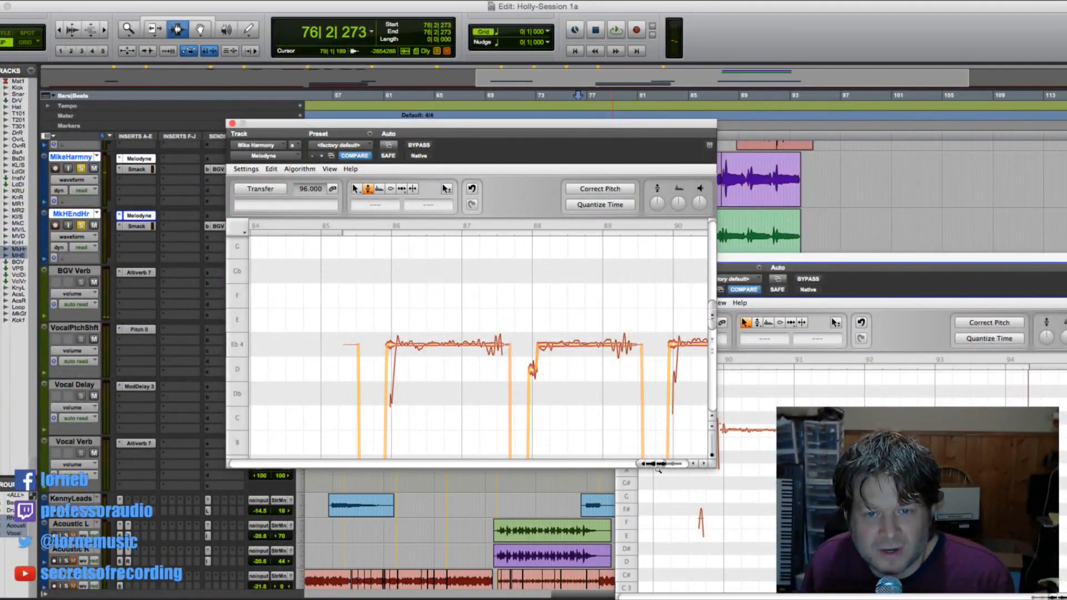
- Snap the pitch centers of the Mike Harmony notes at bars 90 and 92 to Eb 4
{"action": "scroll", "coordinate": [611, 377], "scroll_direction": "right", "scroll_amount": 5}
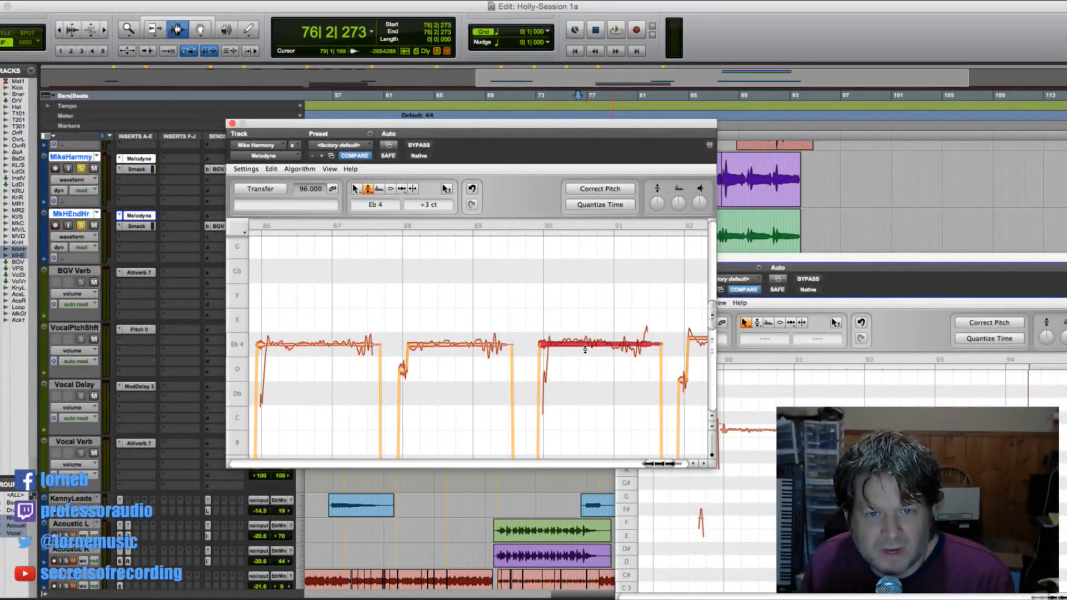
{"action": "double_click", "coordinate": [586, 350]}
{"action": "scroll", "coordinate": [669, 466], "scroll_direction": "right", "scroll_amount": 2}
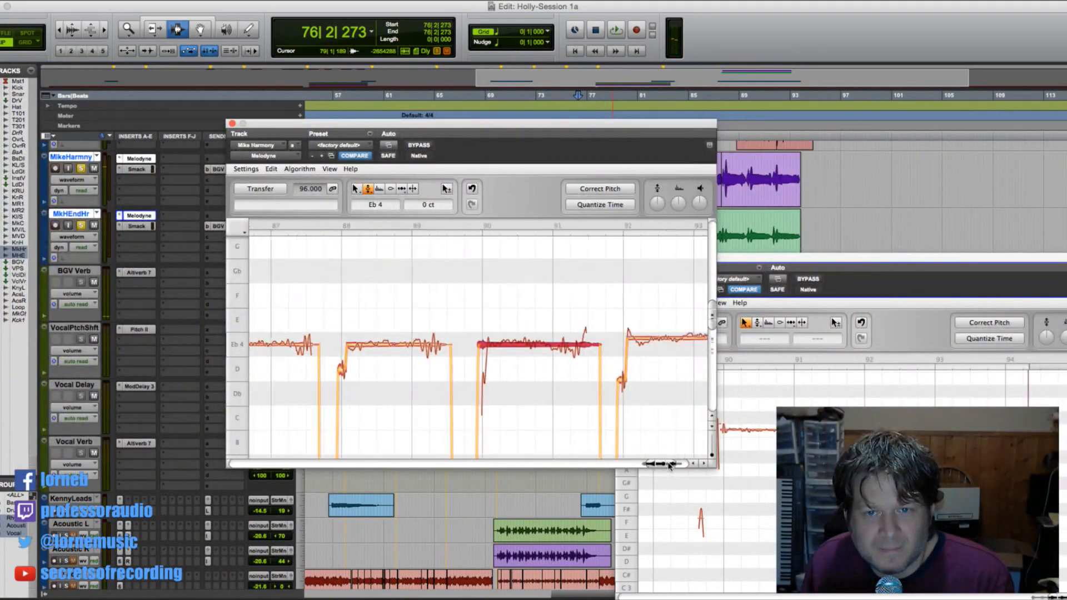
{"action": "scroll", "coordinate": [670, 466], "scroll_direction": "right", "scroll_amount": 4}
{"action": "left_click", "coordinate": [561, 346]}
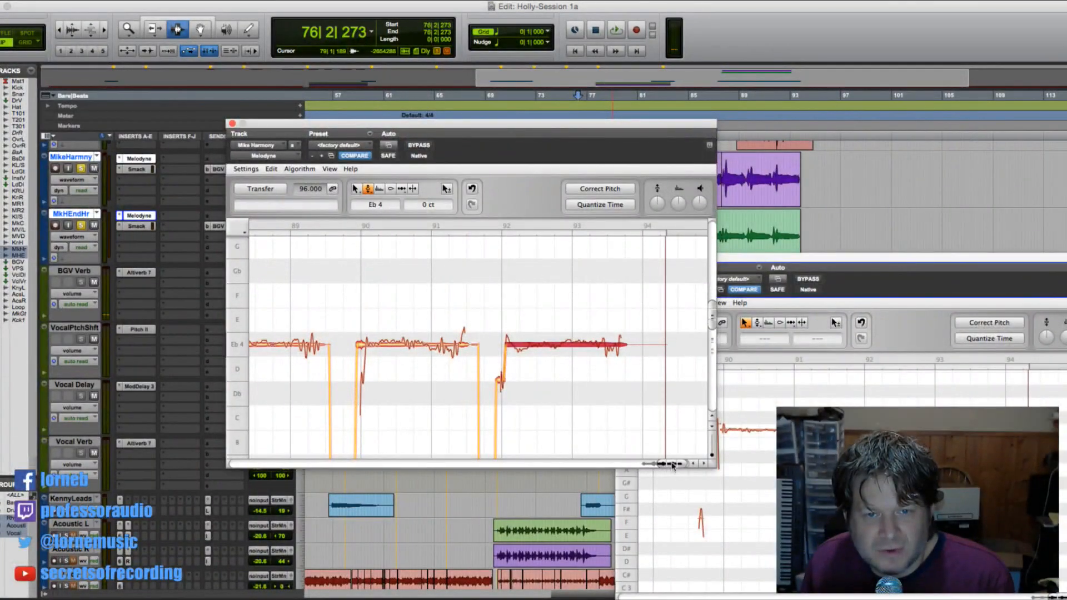
- Flatten the Mike Harmony notes at bars 86 and 88 with the Pitch Modulation tool, taking the bar 88 note to 22%
{"action": "left_click_drag", "start_coordinate": [673, 465], "coordinate": [651, 463]}
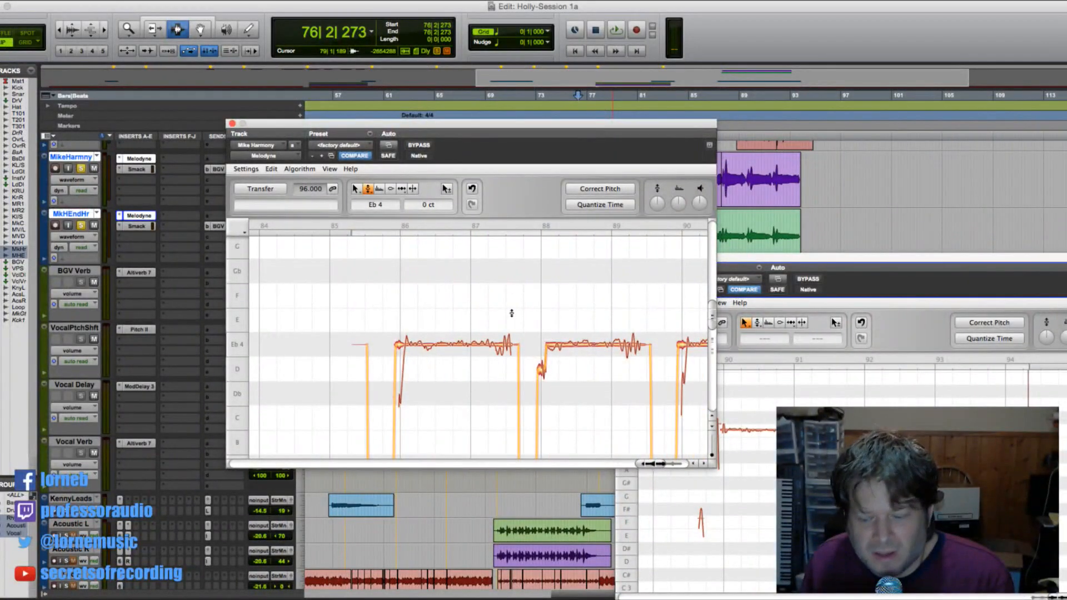
{"action": "left_click_drag", "start_coordinate": [368, 189], "coordinate": [368, 204]}
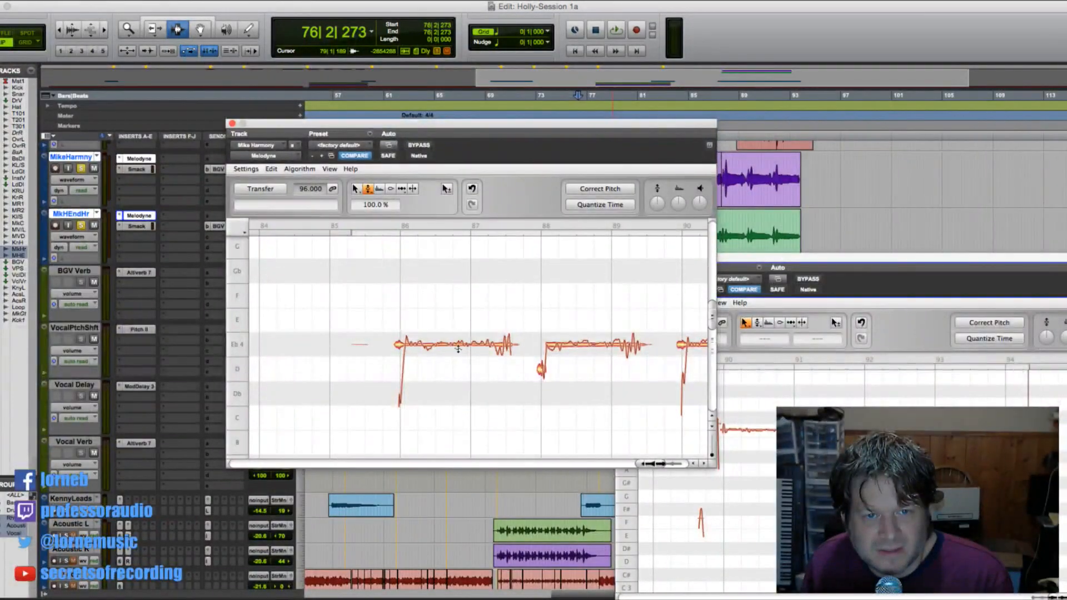
{"action": "left_click_drag", "start_coordinate": [457, 361], "coordinate": [458, 388]}
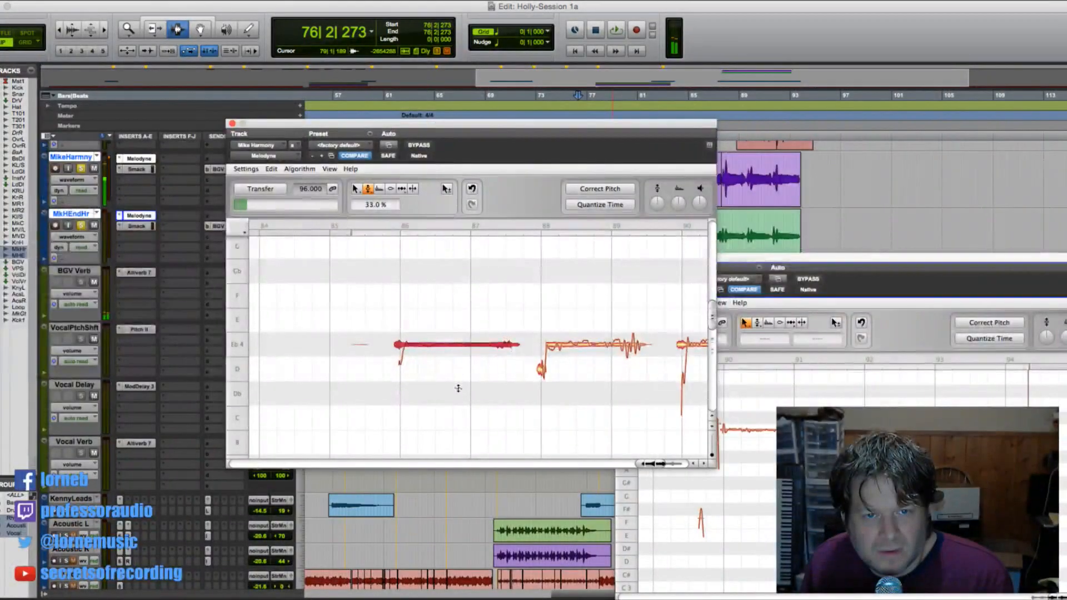
{"action": "left_click", "coordinate": [596, 362]}
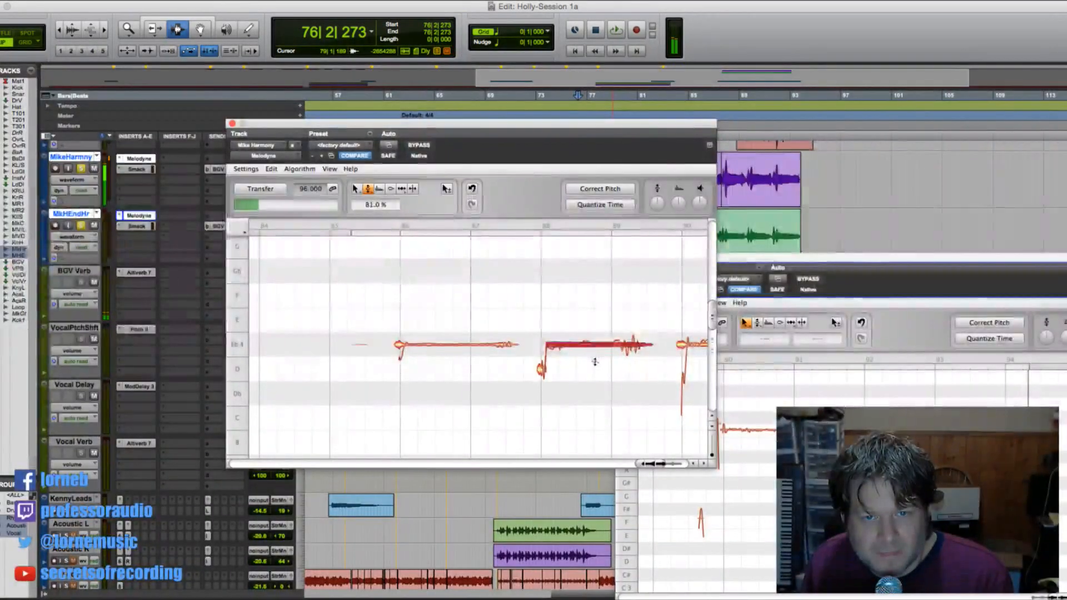
{"action": "left_click_drag", "start_coordinate": [597, 392], "coordinate": [597, 396]}
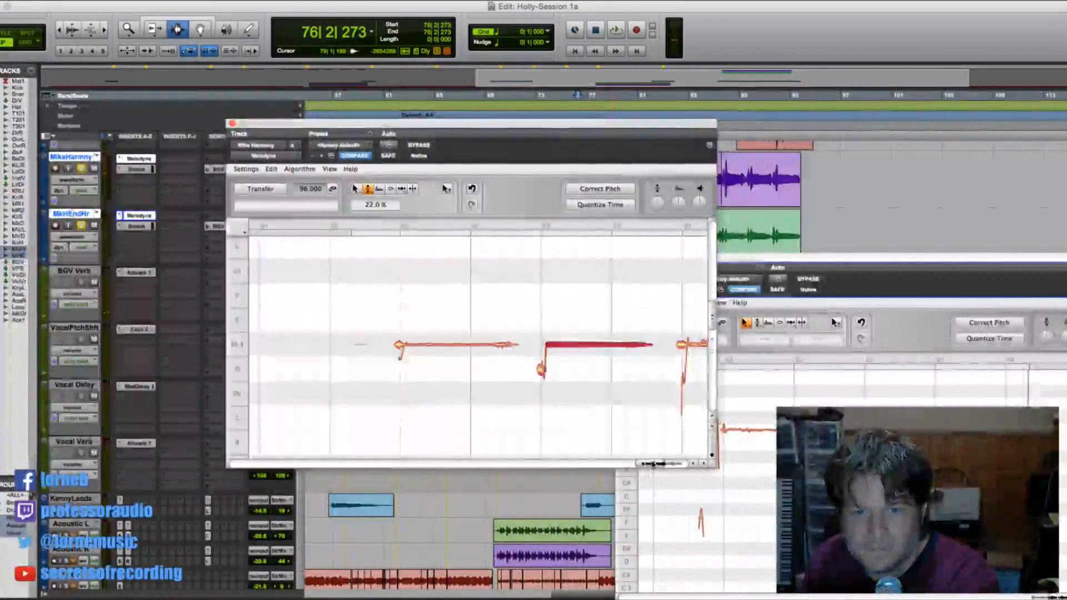
- Reduce the pitch modulation of the Mike Harmony notes at bars 90 and 92 to 20% and close the editor
{"action": "left_click_drag", "start_coordinate": [659, 464], "coordinate": [666, 464]}
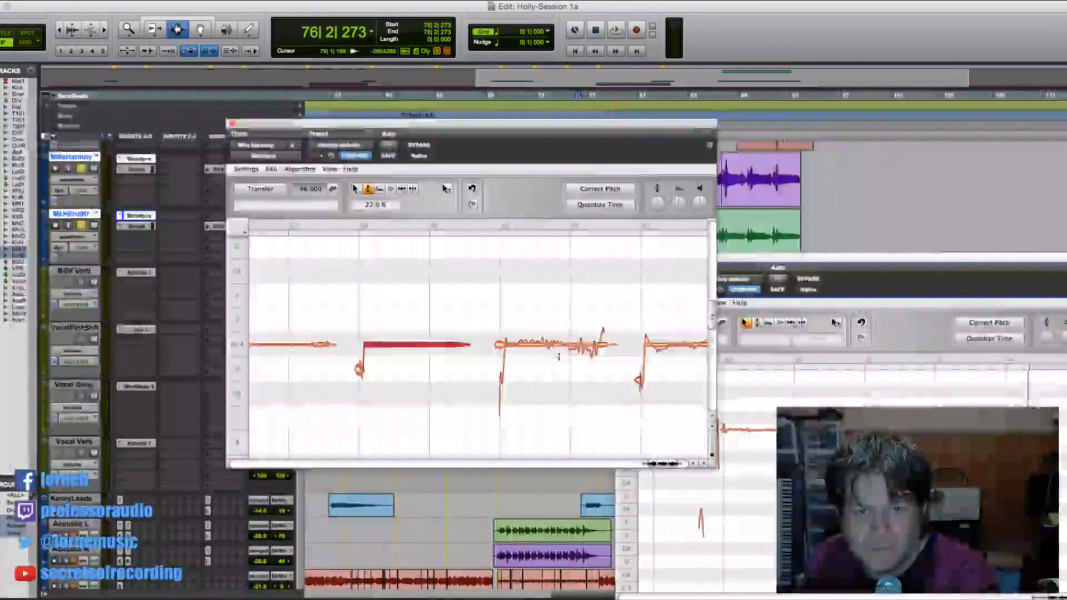
{"action": "left_click", "coordinate": [558, 351]}
{"action": "left_click_drag", "start_coordinate": [562, 369], "coordinate": [564, 397]}
{"action": "scroll", "coordinate": [653, 448], "scroll_direction": "right", "scroll_amount": 5}
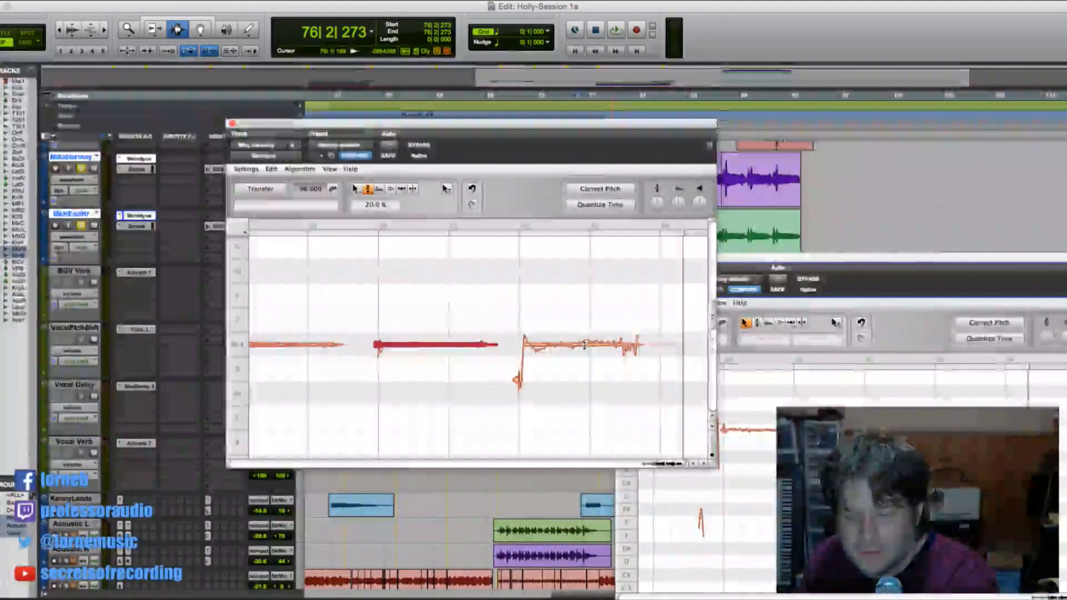
{"action": "left_click_drag", "start_coordinate": [584, 367], "coordinate": [585, 396]}
{"action": "left_click_drag", "start_coordinate": [667, 468], "coordinate": [655, 468]}
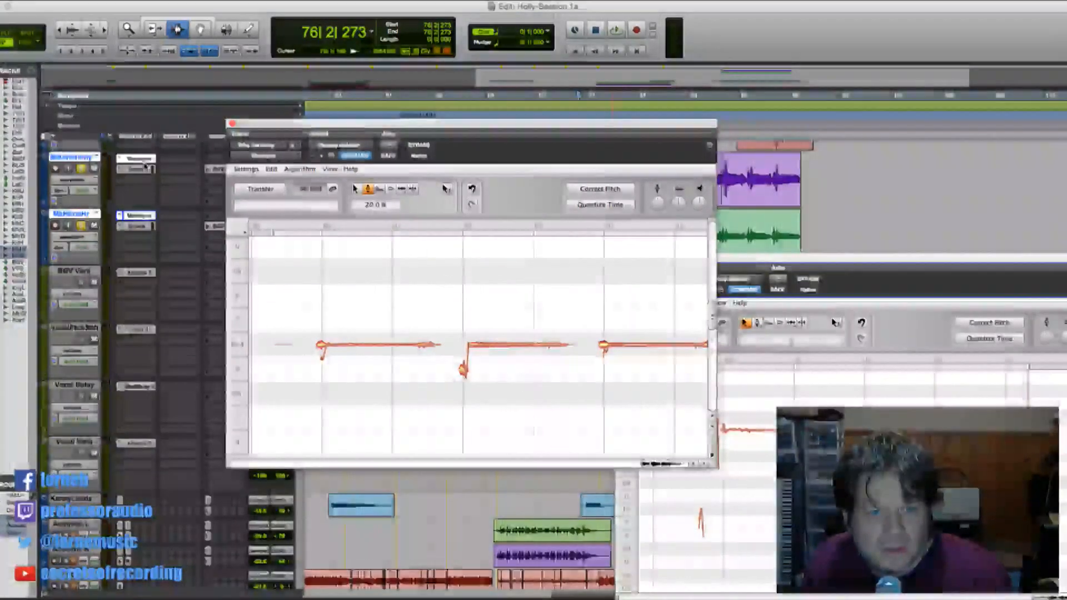
{"action": "left_click", "coordinate": [233, 123]}
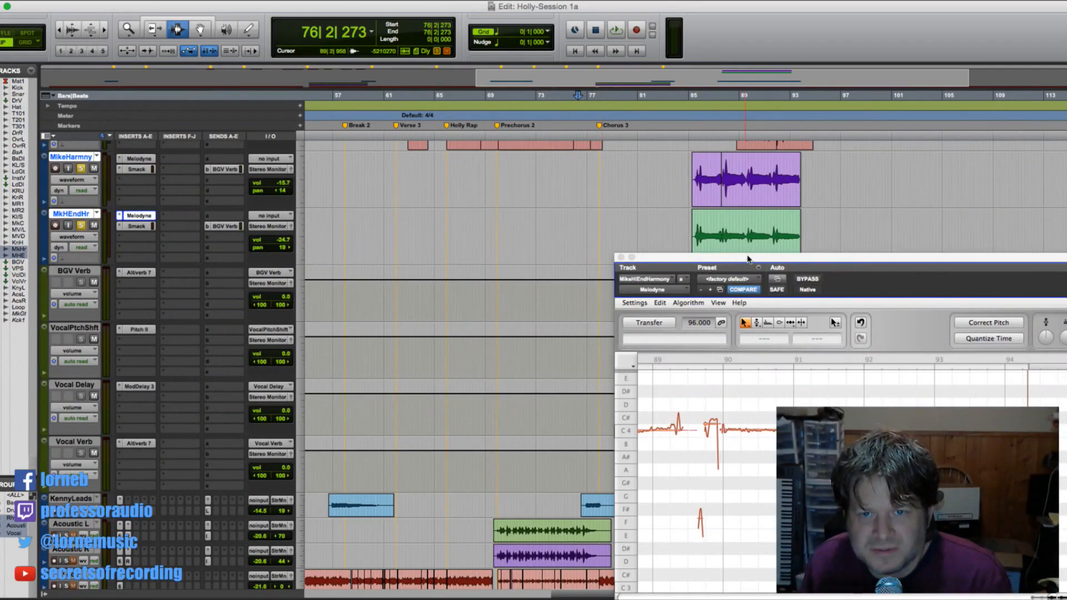
- Snap the pitch centers of the long MikeHEndHarmony notes at bars 86 and 88 to C 4
{"action": "left_click_drag", "start_coordinate": [730, 257], "coordinate": [424, 146]}
{"action": "left_click_drag", "start_coordinate": [759, 493], "coordinate": [733, 492]}
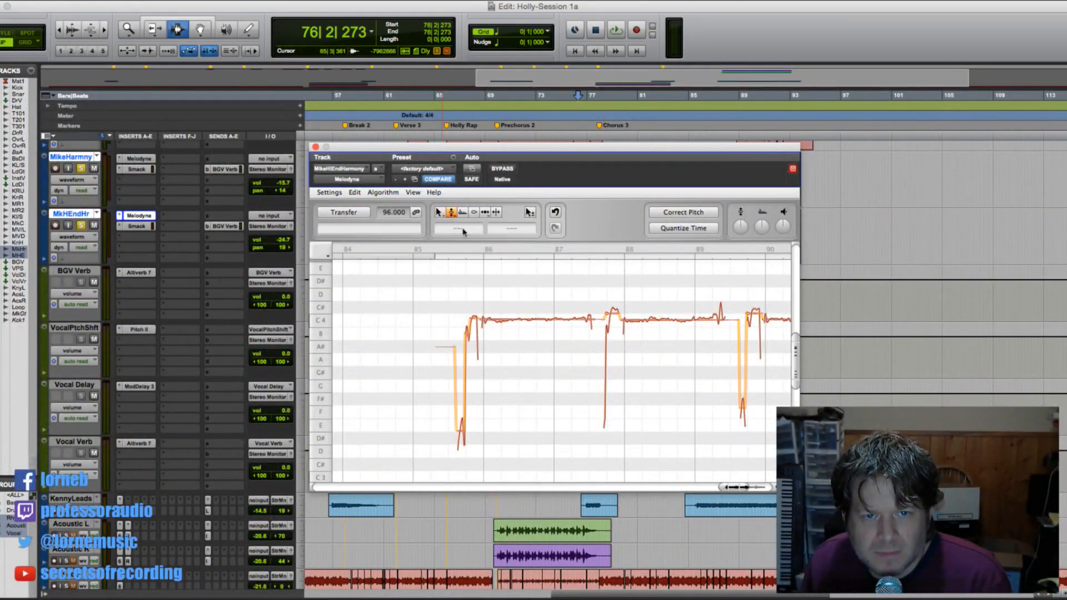
{"action": "left_click", "coordinate": [516, 325]}
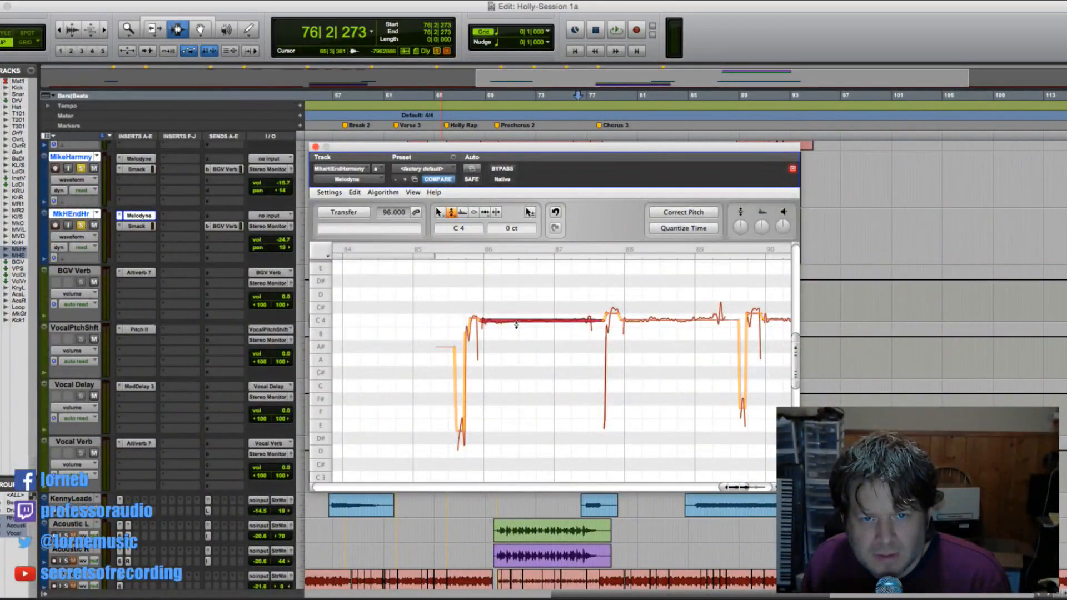
{"action": "left_click", "coordinate": [677, 329]}
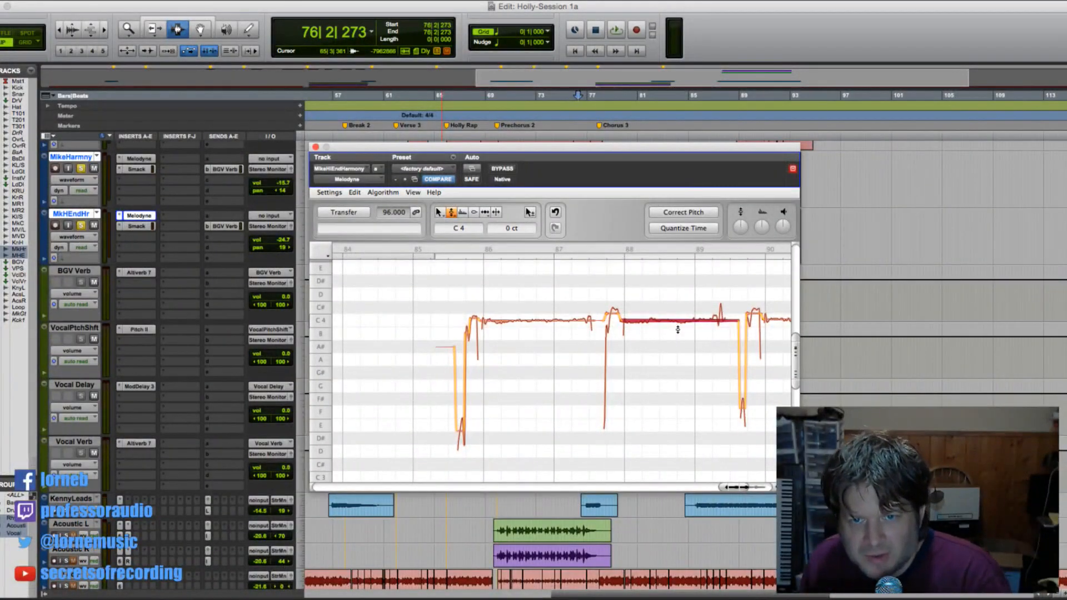
{"action": "left_click", "coordinate": [755, 319]}
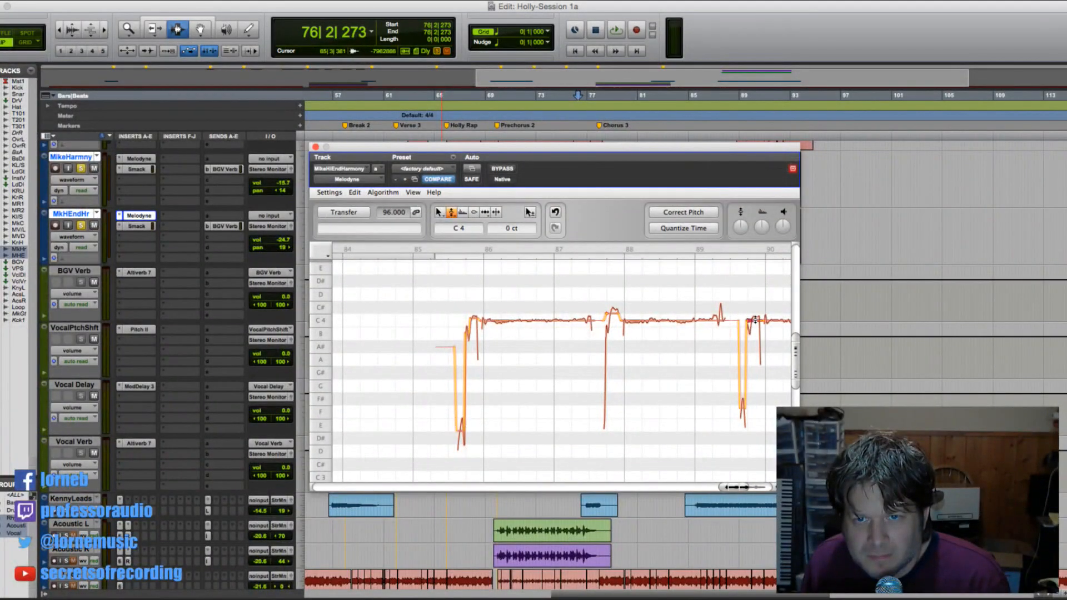
{"action": "left_click", "coordinate": [355, 192]}
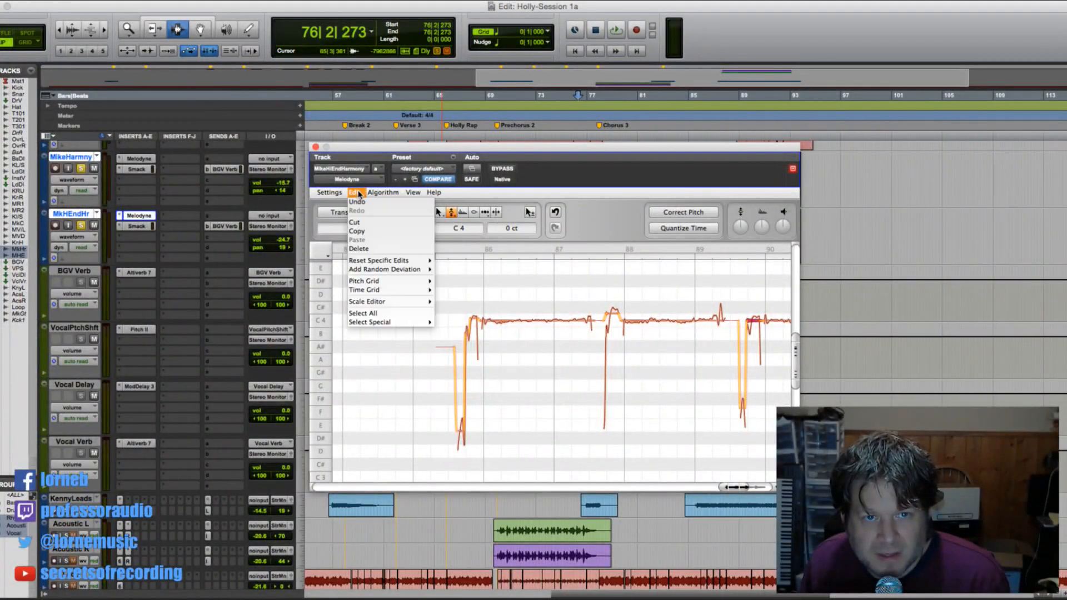
{"action": "left_click", "coordinate": [364, 203]}
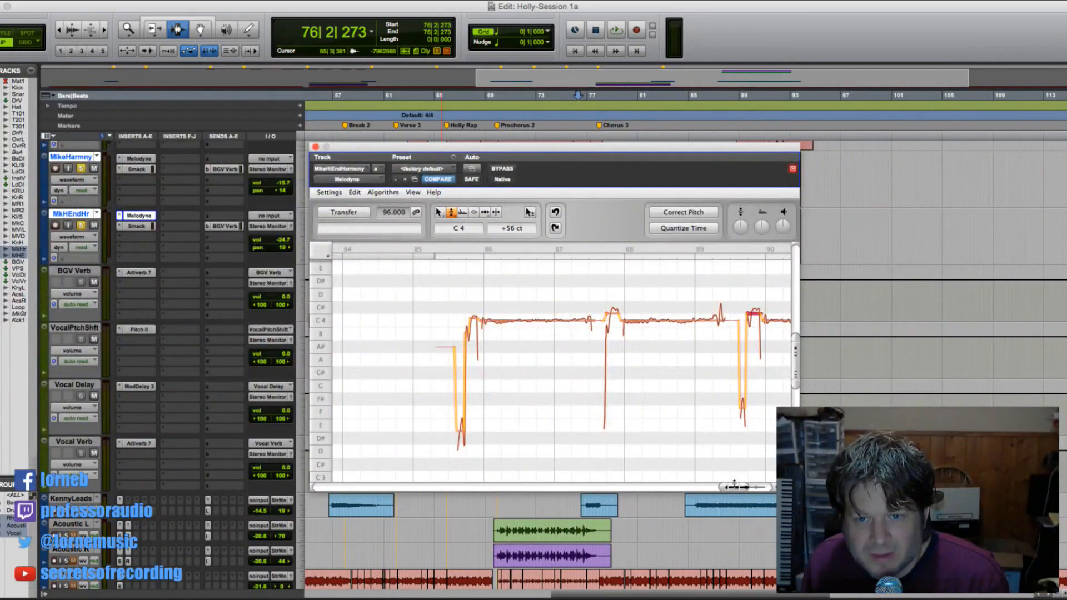
- Snap the pitch centers of the long MikeHEndHarmony notes at bars 90 and 92 to C 4
{"action": "left_click_drag", "start_coordinate": [738, 492], "coordinate": [747, 494]}
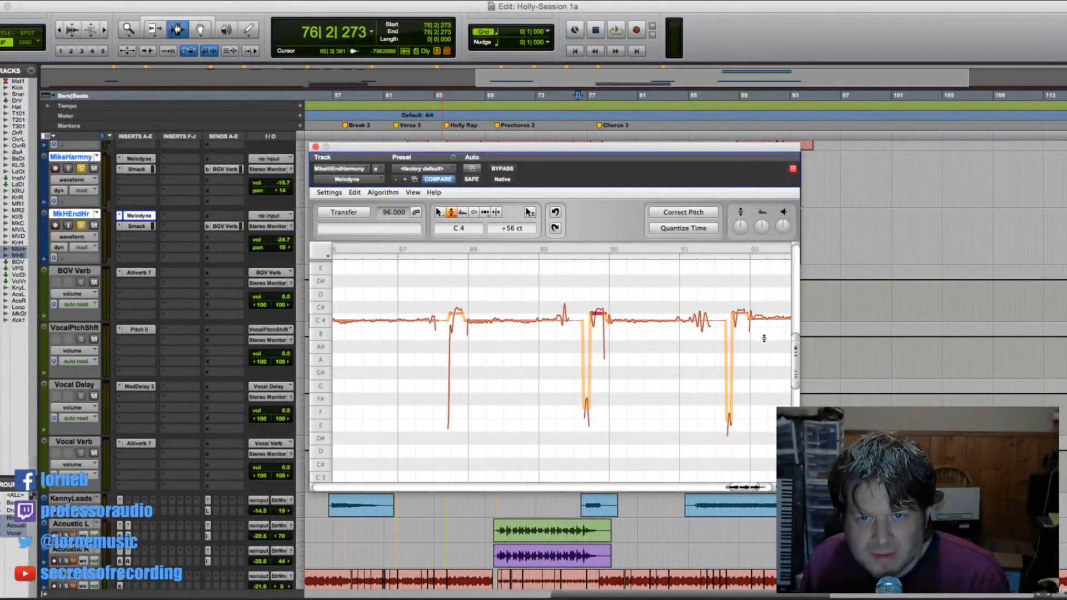
{"action": "left_click", "coordinate": [766, 325]}
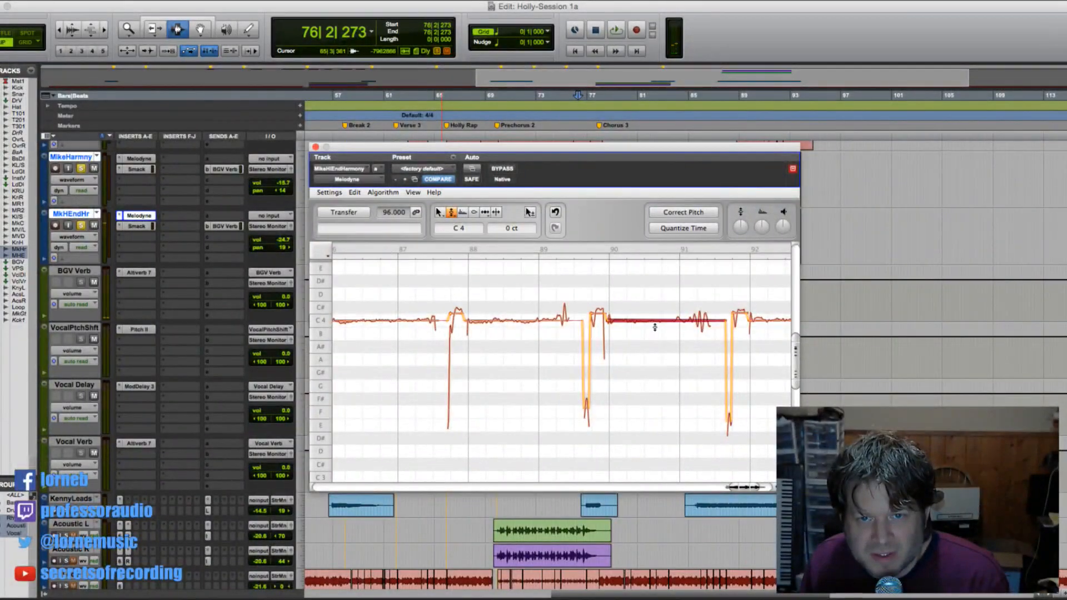
- Flatten the long MikeHEndHarmony notes at bars 86 and 88 with the Pitch Modulation tool, taking the bar 88 note to 25%
{"action": "mouse_move", "coordinate": [747, 489]}
{"action": "left_mouse_down"}
{"action": "mouse_move", "coordinate": [759, 489]}
{"action": "mouse_move", "coordinate": [727, 485]}
{"action": "left_mouse_up"}
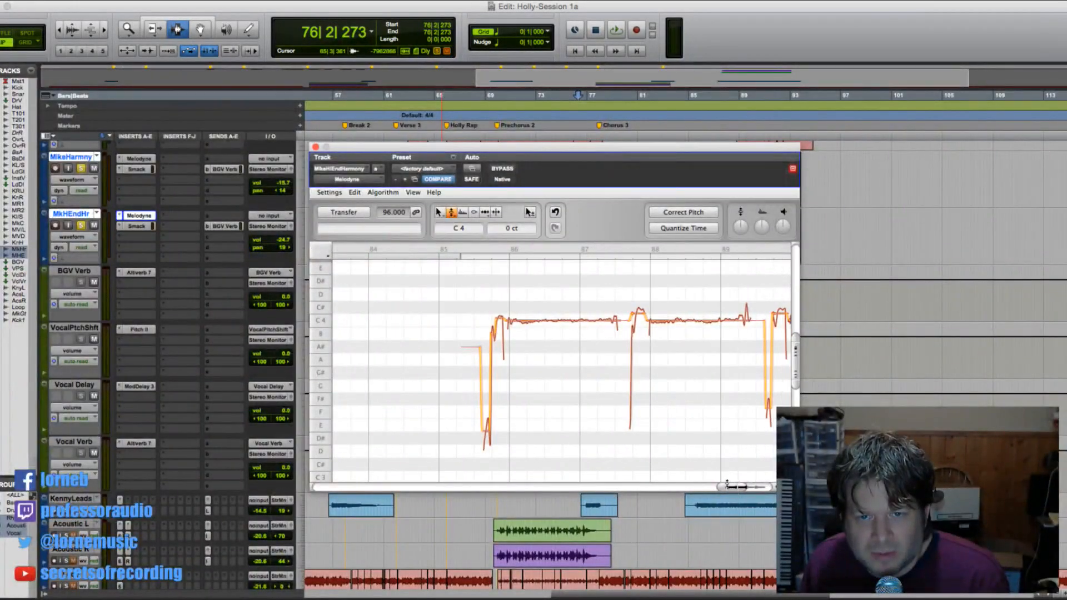
{"action": "right_click", "coordinate": [558, 328]}
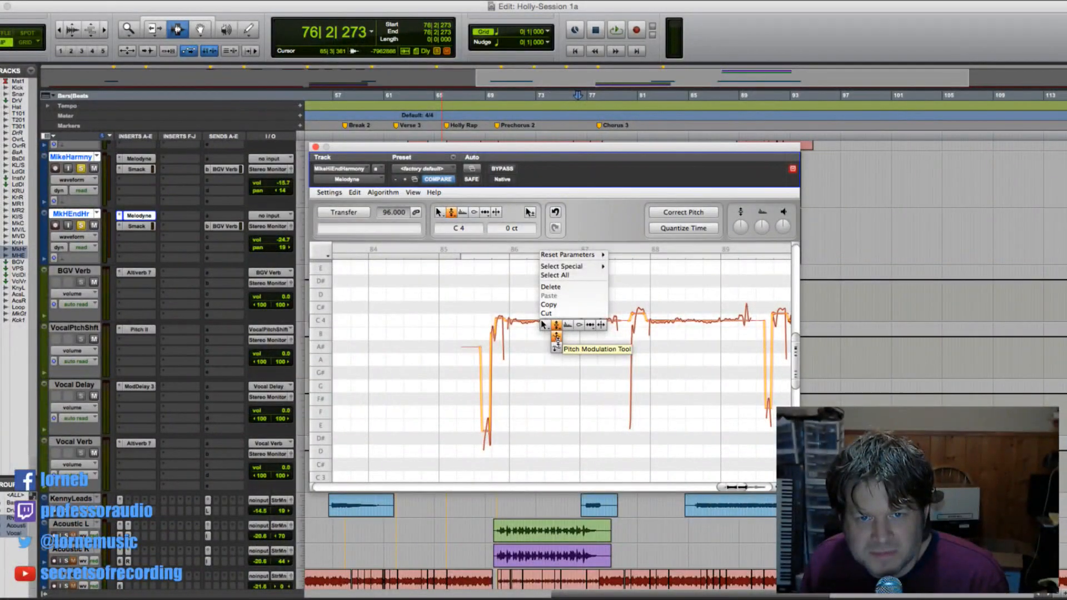
{"action": "left_click", "coordinate": [557, 338]}
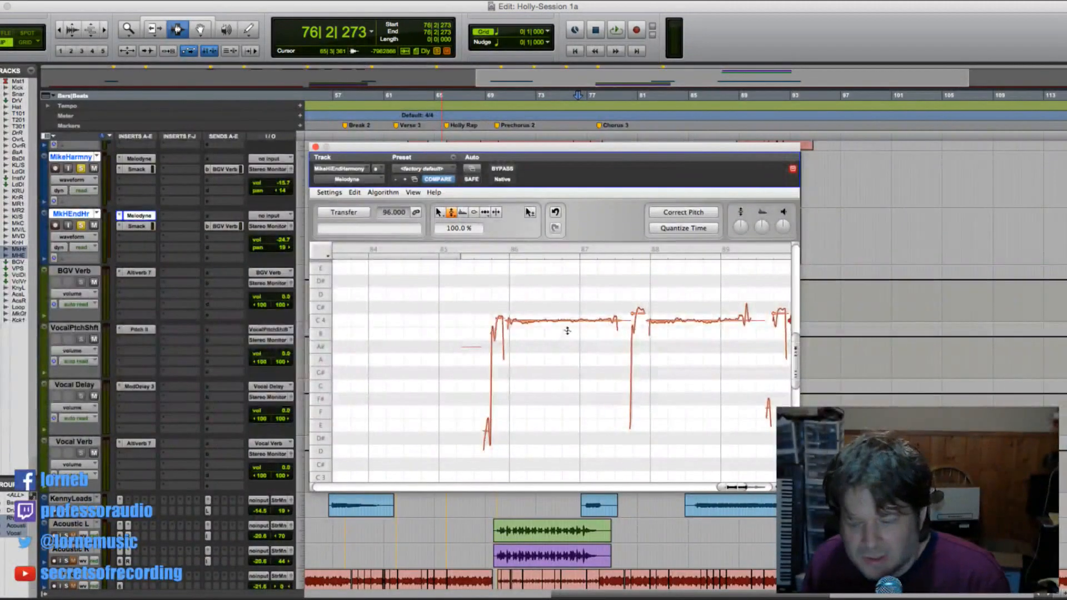
{"action": "left_click_drag", "start_coordinate": [564, 326], "coordinate": [565, 345]}
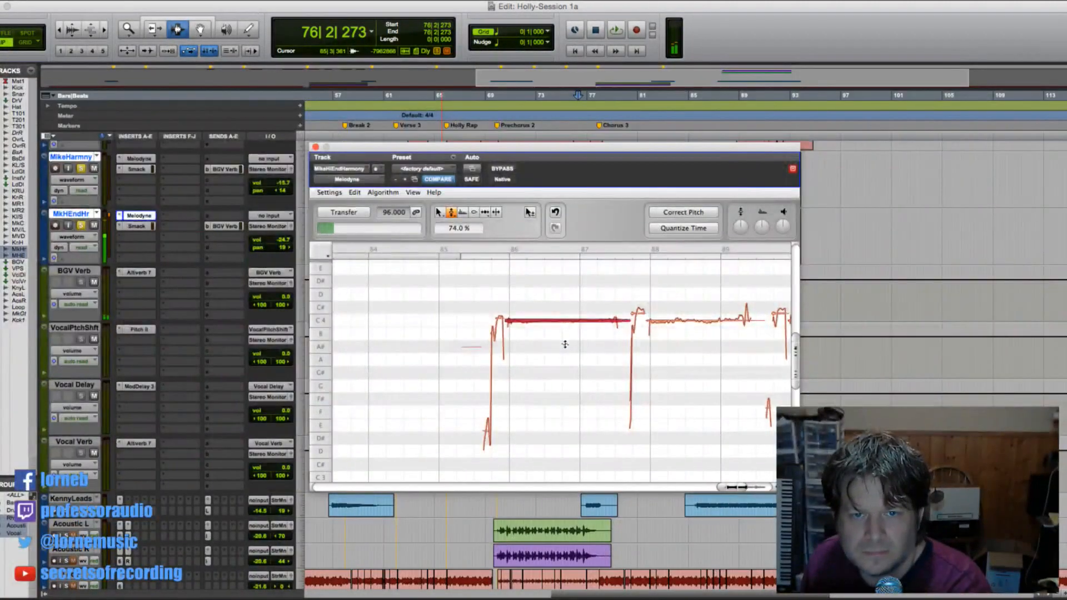
{"action": "left_click", "coordinate": [690, 328]}
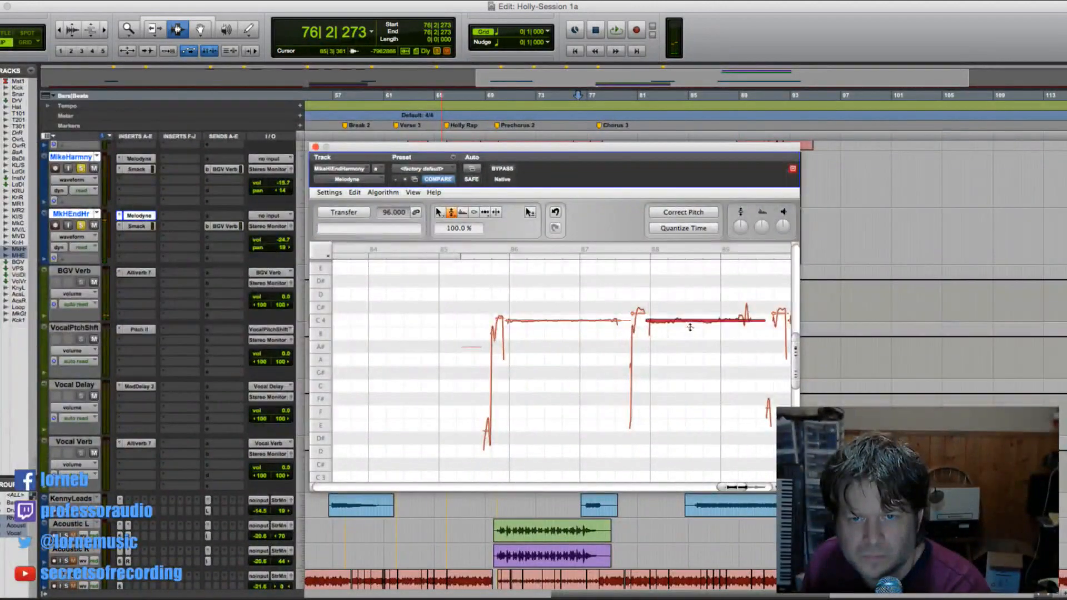
{"action": "left_click_drag", "start_coordinate": [690, 354], "coordinate": [646, 450]}
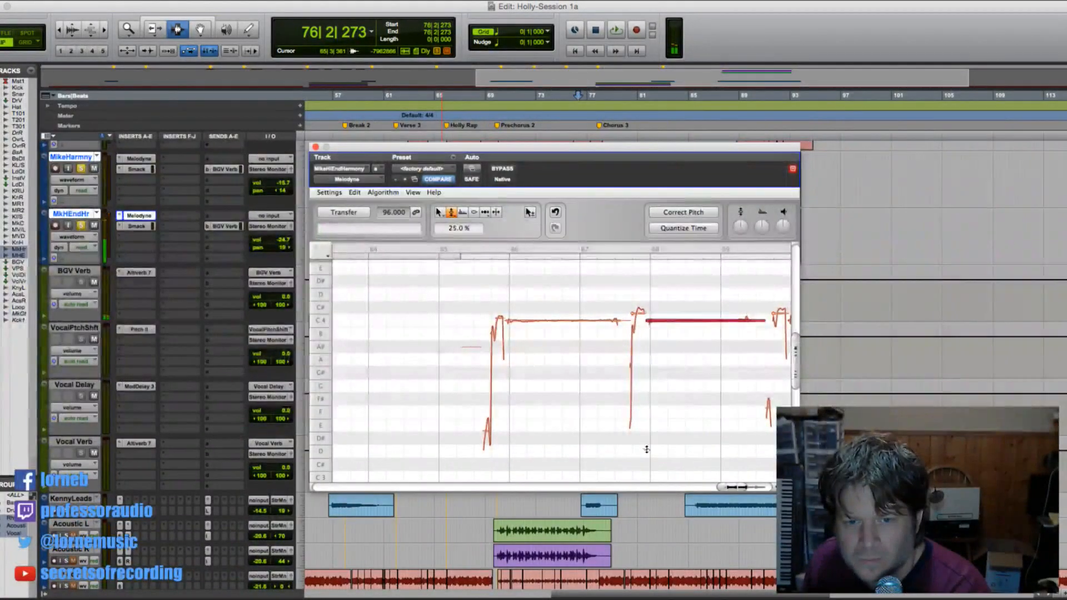
- Reduce the pitch modulation of the long MikeHEndHarmony notes at bars 90 and 92 and close the editor
{"action": "left_click_drag", "start_coordinate": [720, 485], "coordinate": [739, 485]}
{"action": "left_click_drag", "start_coordinate": [581, 329], "coordinate": [580, 346]}
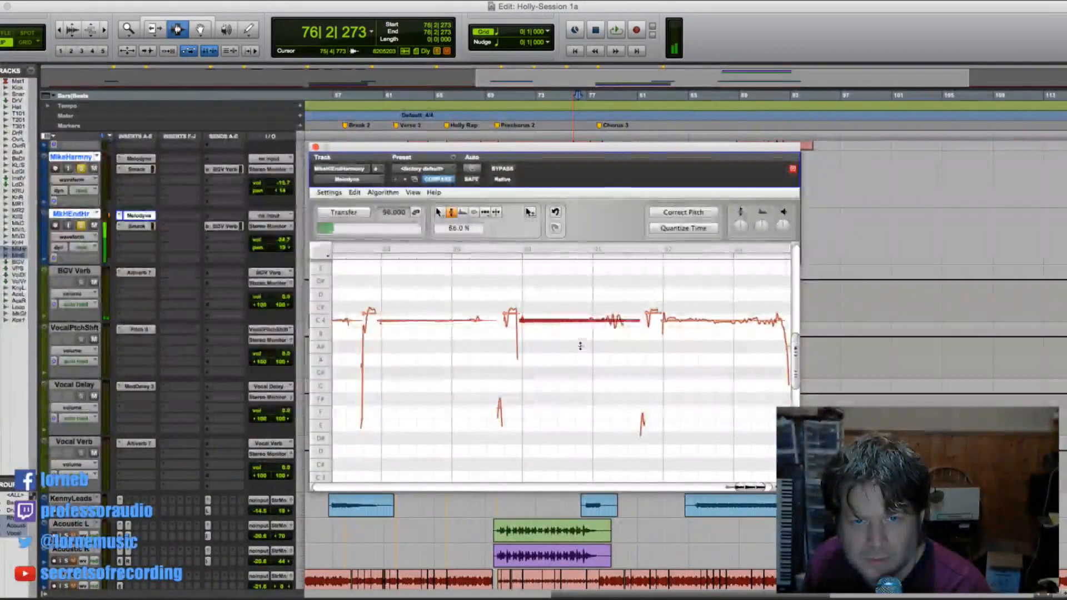
{"action": "left_click_drag", "start_coordinate": [706, 334], "coordinate": [709, 367]}
{"action": "mouse_move", "coordinate": [757, 487]}
{"action": "left_mouse_down"}
{"action": "mouse_move", "coordinate": [769, 488]}
{"action": "mouse_move", "coordinate": [756, 489]}
{"action": "left_mouse_up"}
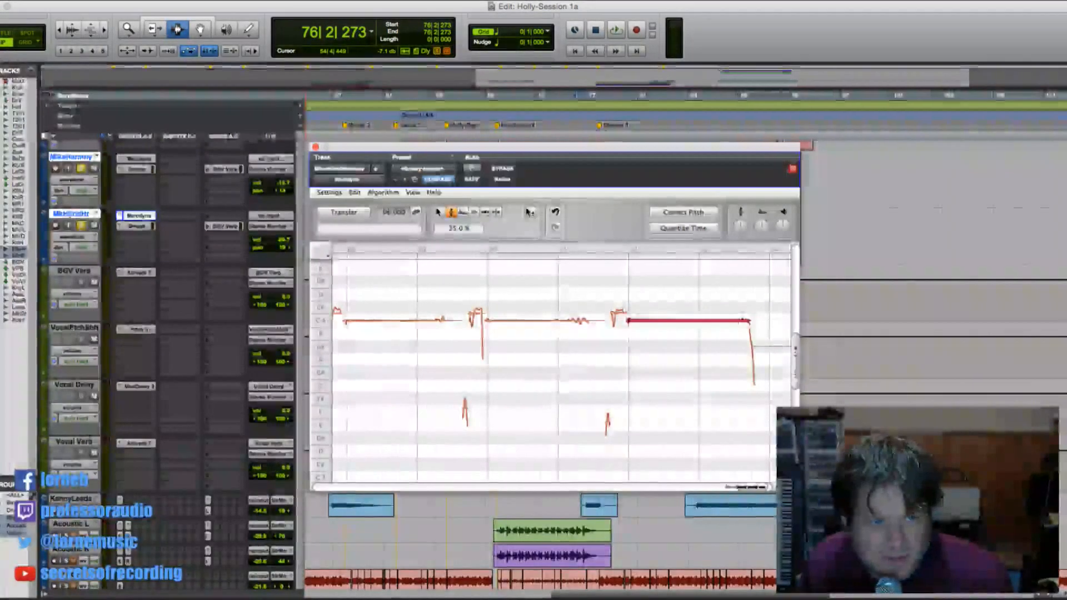
{"action": "left_click", "coordinate": [315, 147]}
- Play both corrected harmonies from bar 85, and play the passage again with MikeHarmny muted to check MkHEndHr alone
{"action": "left_click", "coordinate": [691, 165]}
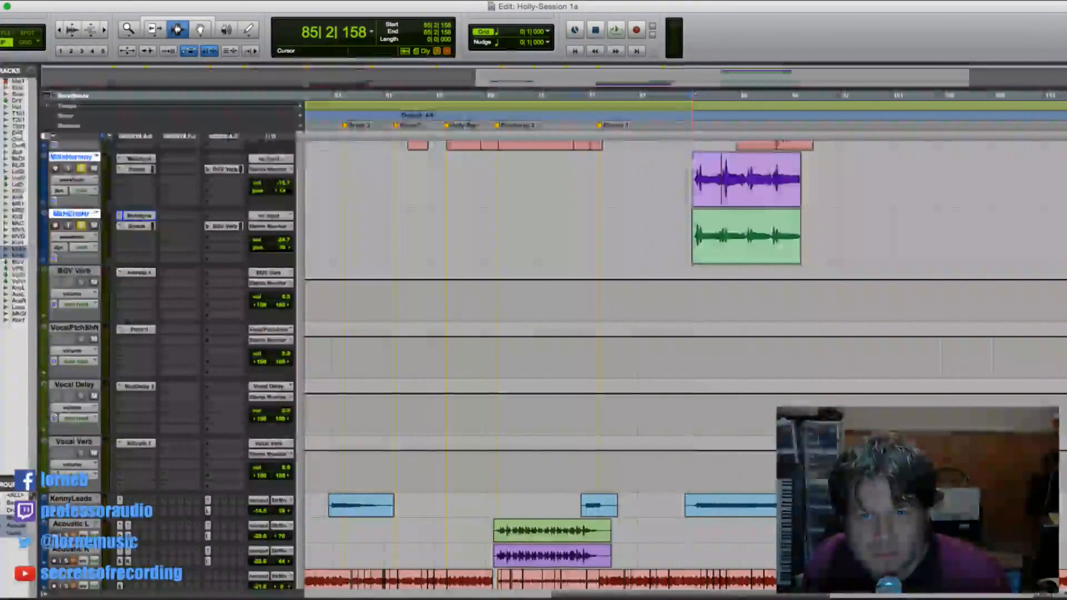
{"action": "key", "text": "space"}
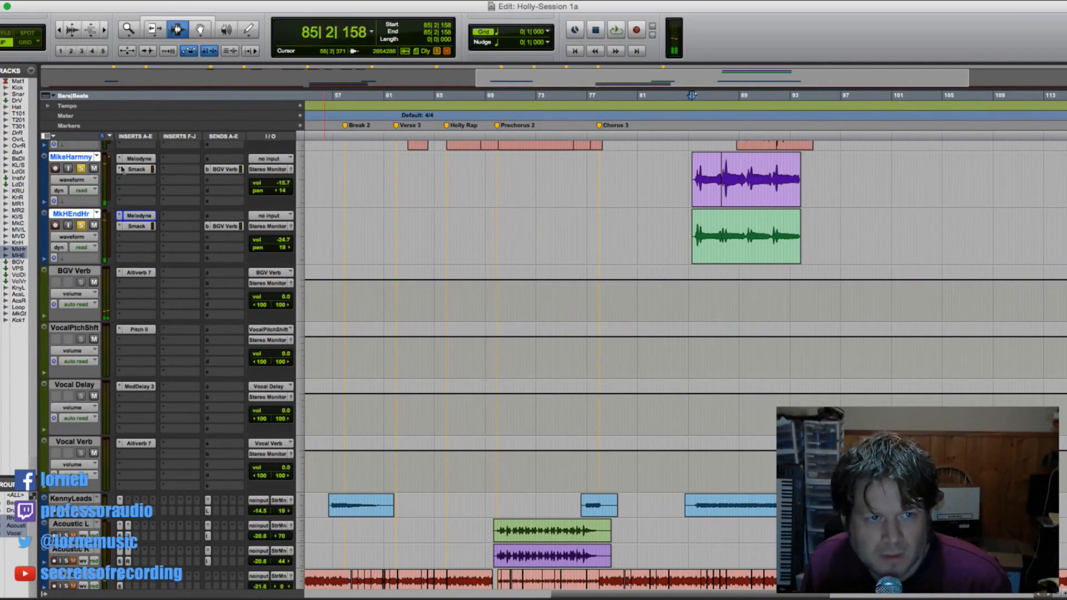
{"action": "left_click", "coordinate": [94, 169]}
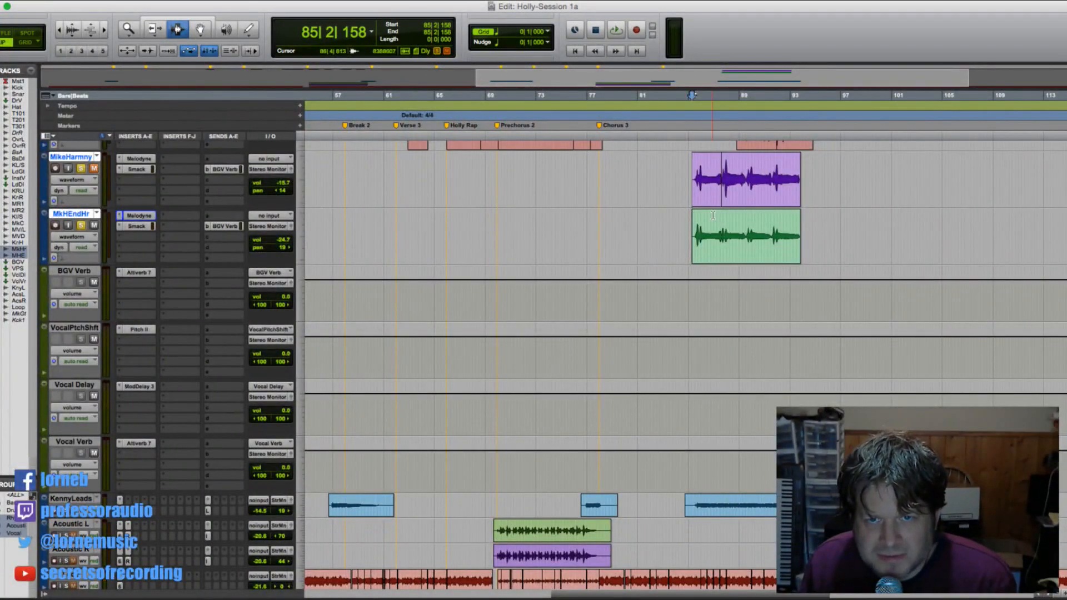
{"action": "left_click", "coordinate": [696, 190]}
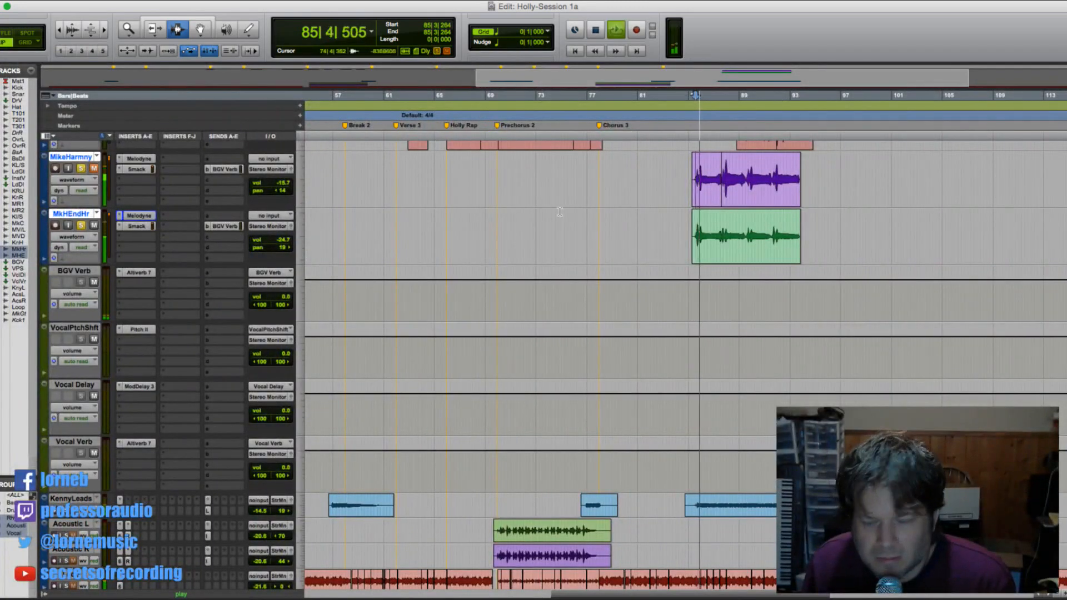
{"action": "key", "text": "space"}
{"action": "key", "text": "space"}
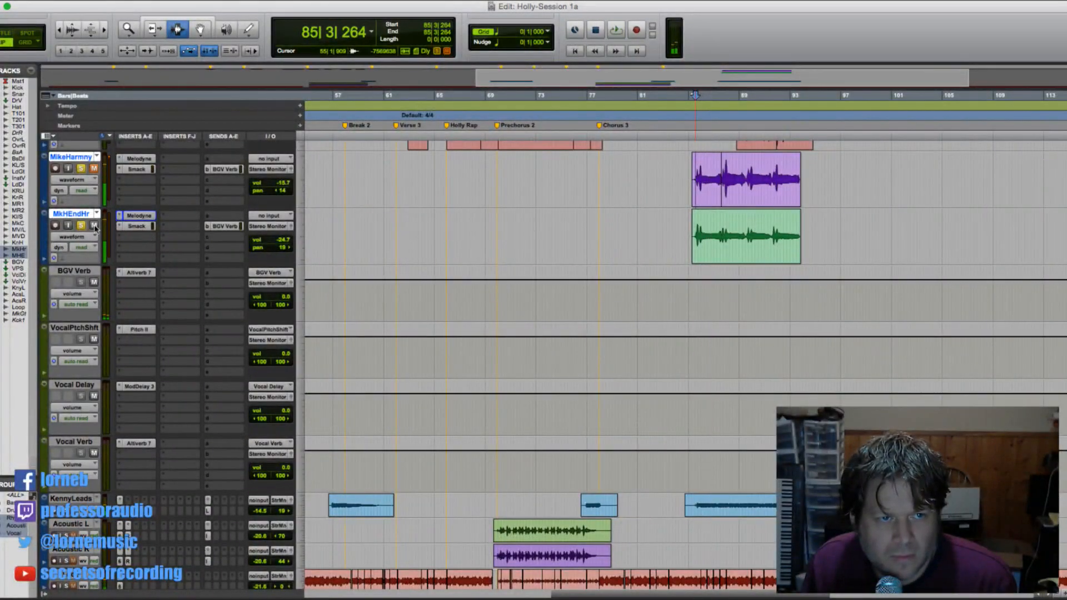
- Unmute MikeHarmny, mute MkHEndHr, and play the passage from bar 85 with MikeHarmny's Melodyne editor open on its low short notes
{"action": "left_click", "coordinate": [94, 168]}
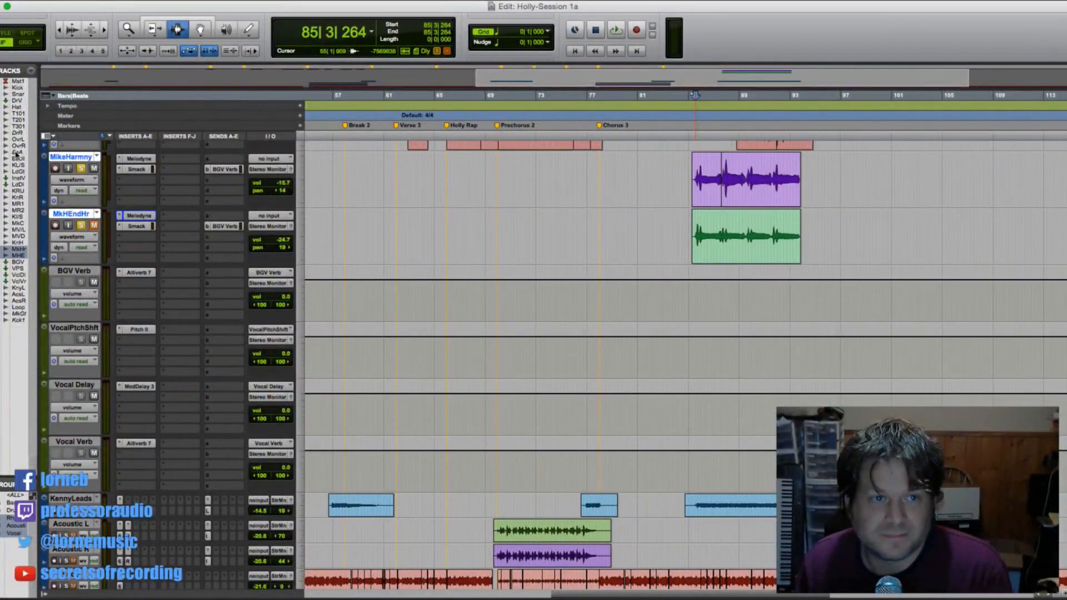
{"action": "left_click", "coordinate": [138, 159]}
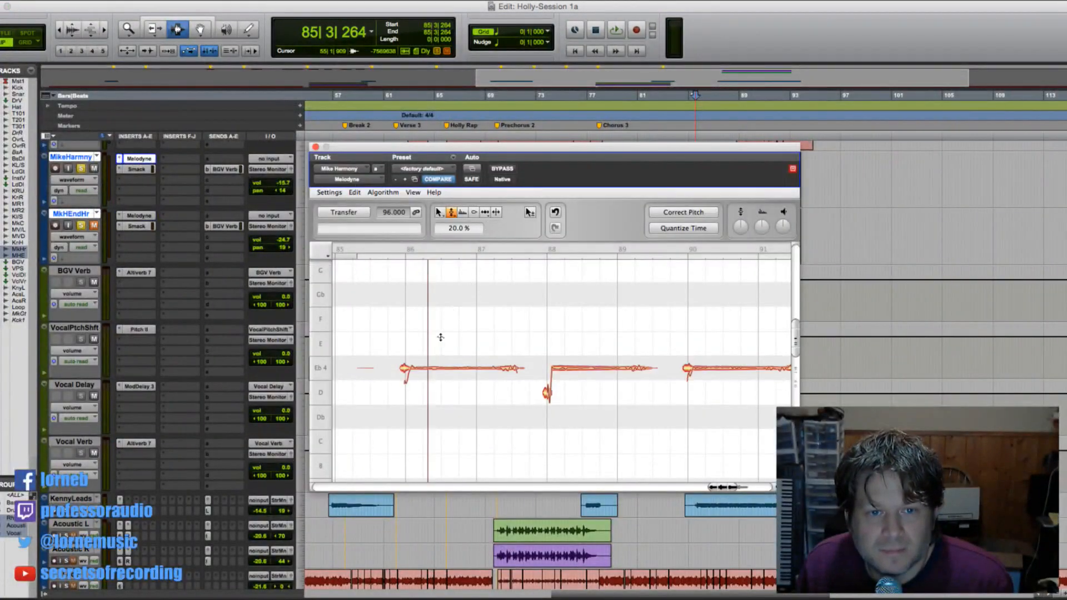
{"action": "key", "text": "space"}
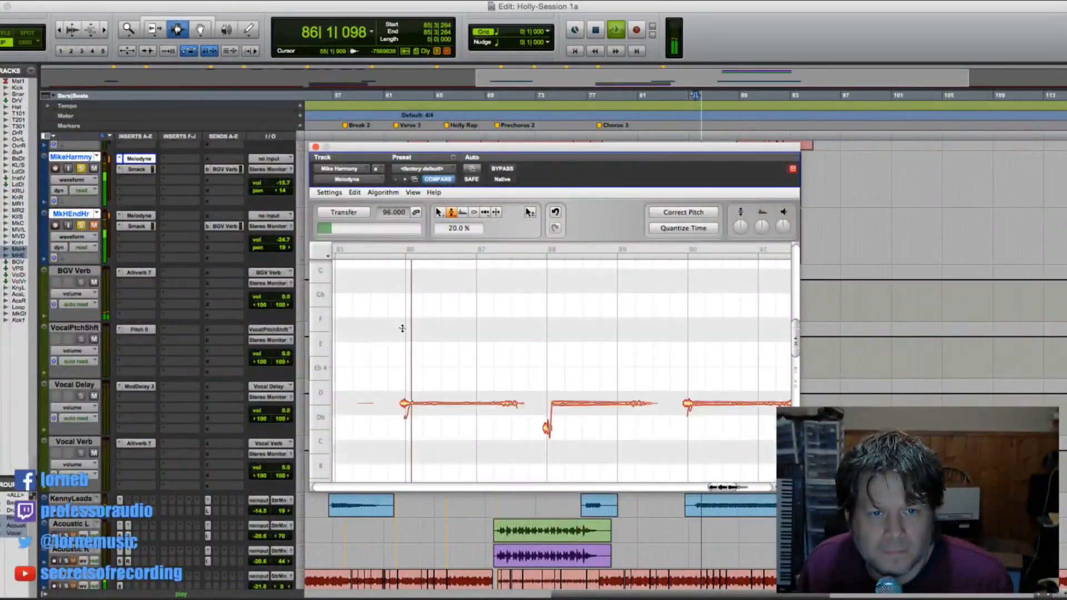
{"action": "scroll", "coordinate": [397, 331], "scroll_direction": "up", "scroll_amount": 2}
{"action": "key", "text": "space"}
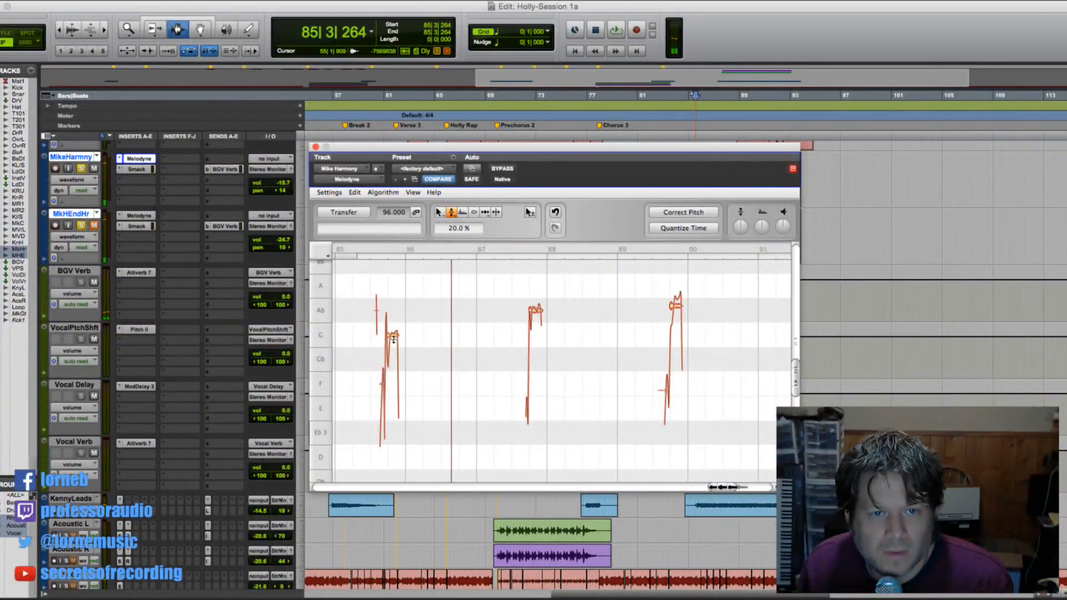
- With the Pitch tool, set the short MikeHarmny notes just before bars 86, 88 and 90 to Ab 3
{"action": "right_click", "coordinate": [397, 338]}
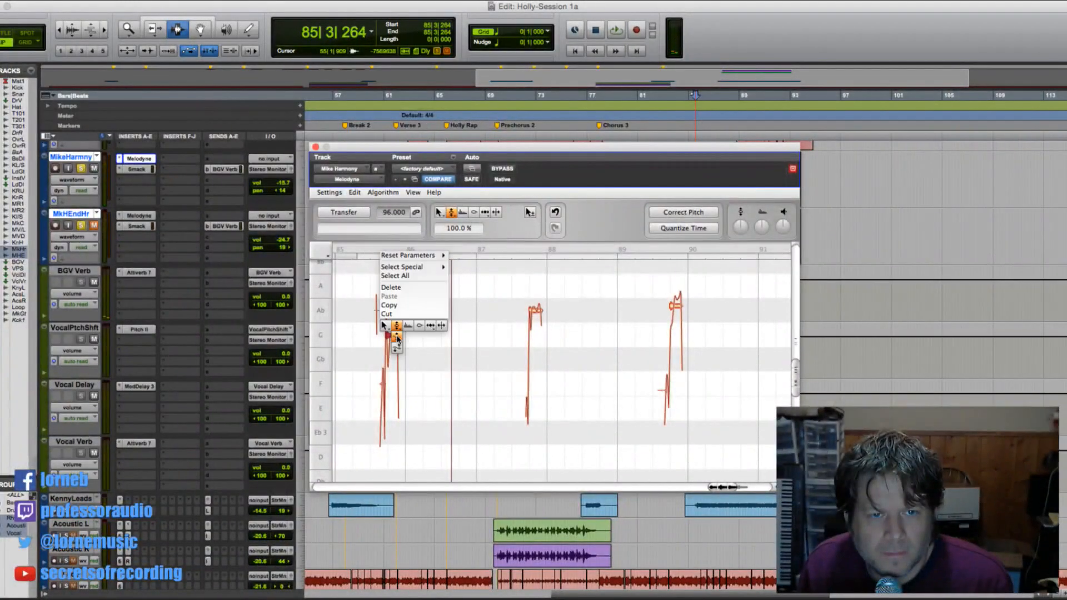
{"action": "left_click", "coordinate": [397, 328]}
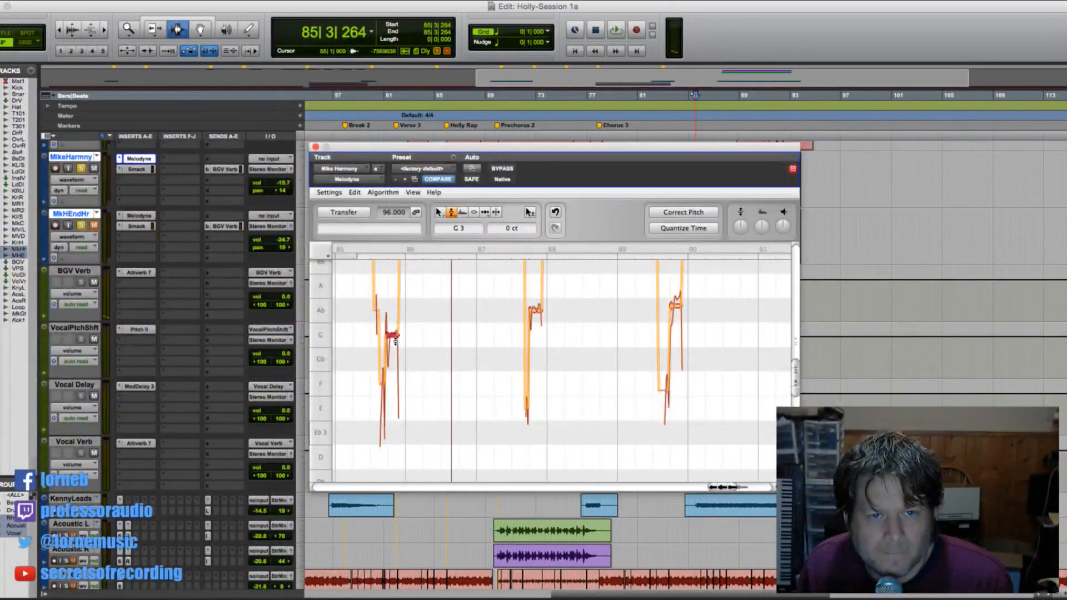
{"action": "left_click_drag", "start_coordinate": [395, 341], "coordinate": [392, 311]}
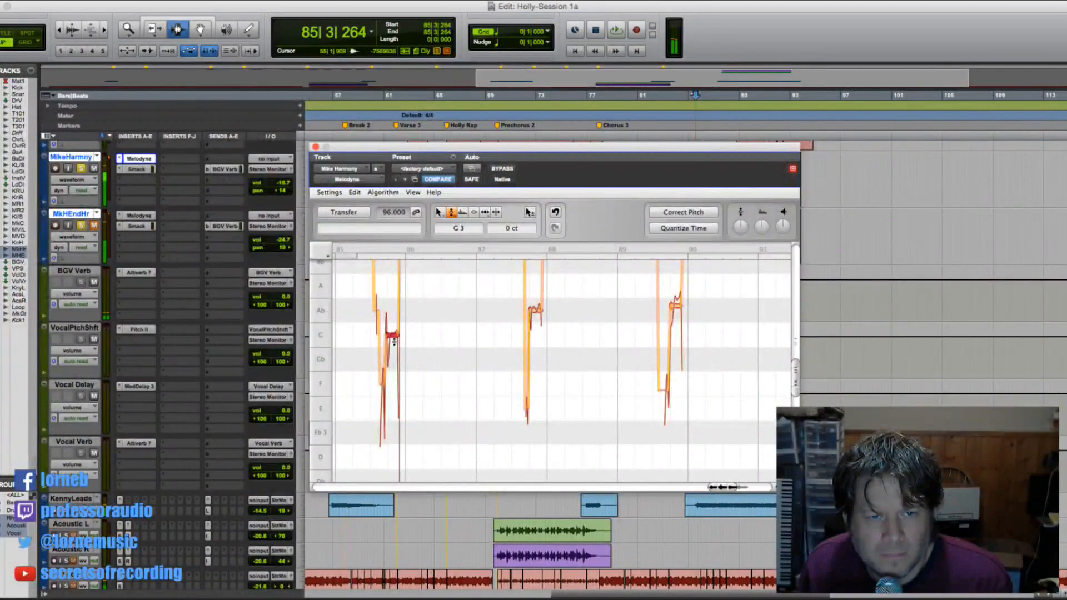
{"action": "key", "text": "space"}
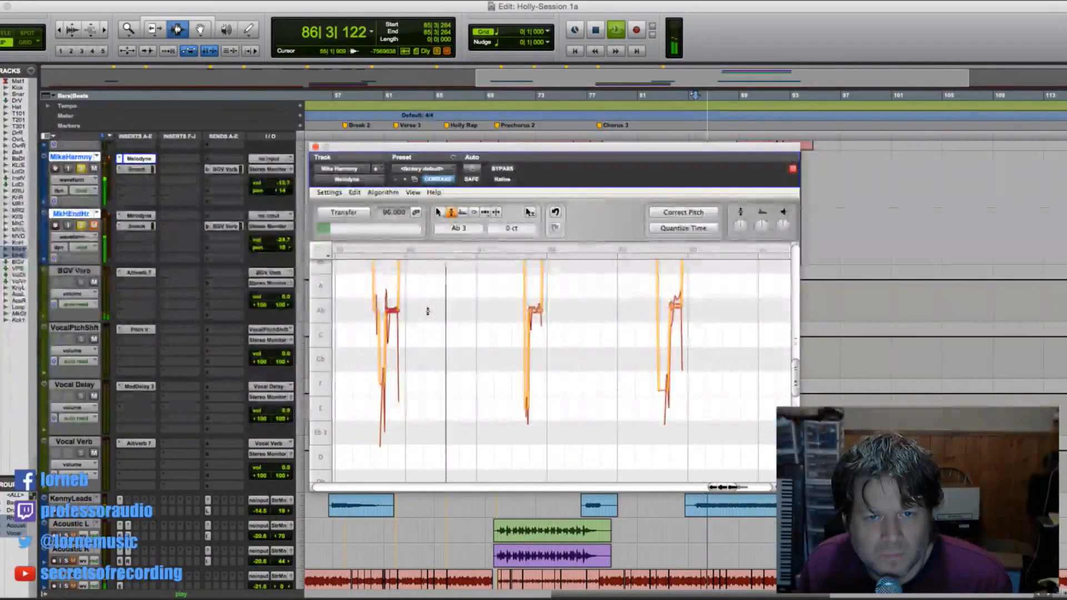
{"action": "key", "text": "space"}
{"action": "left_click", "coordinate": [532, 316]}
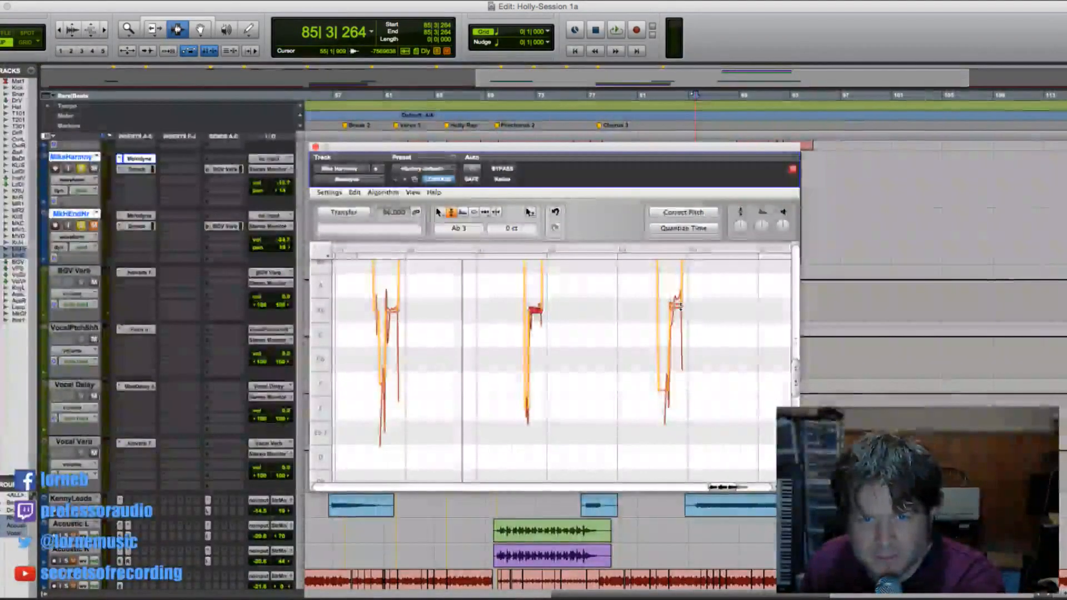
{"action": "left_click", "coordinate": [676, 305]}
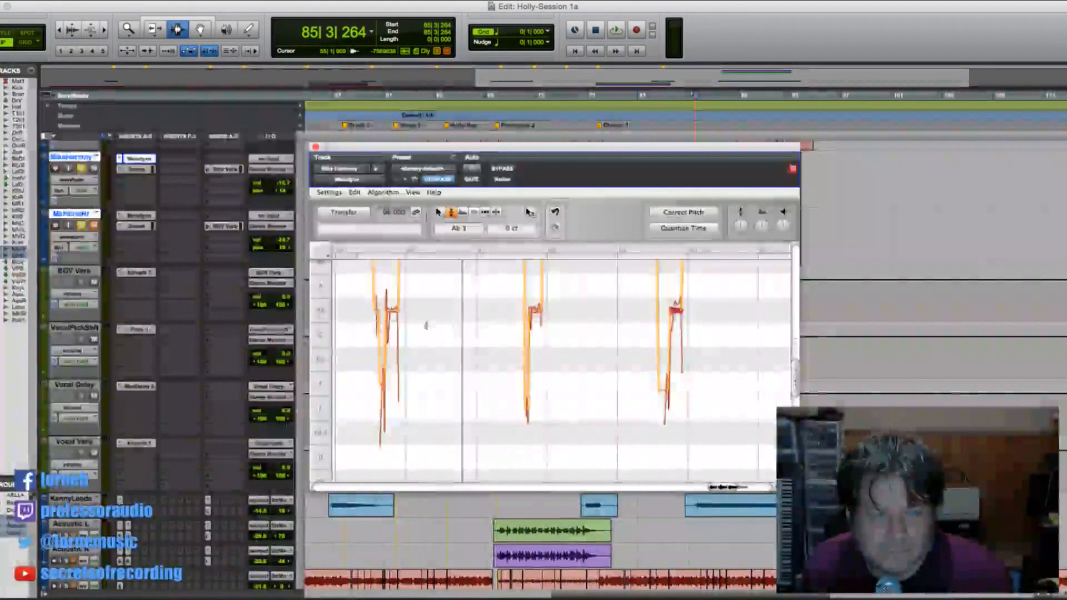
- Mute MikeHarmny, unmute MkHEndHr, and switch to MkHEndHr's Melodyne editor to play its passage from bar 85
{"action": "left_click", "coordinate": [94, 225]}
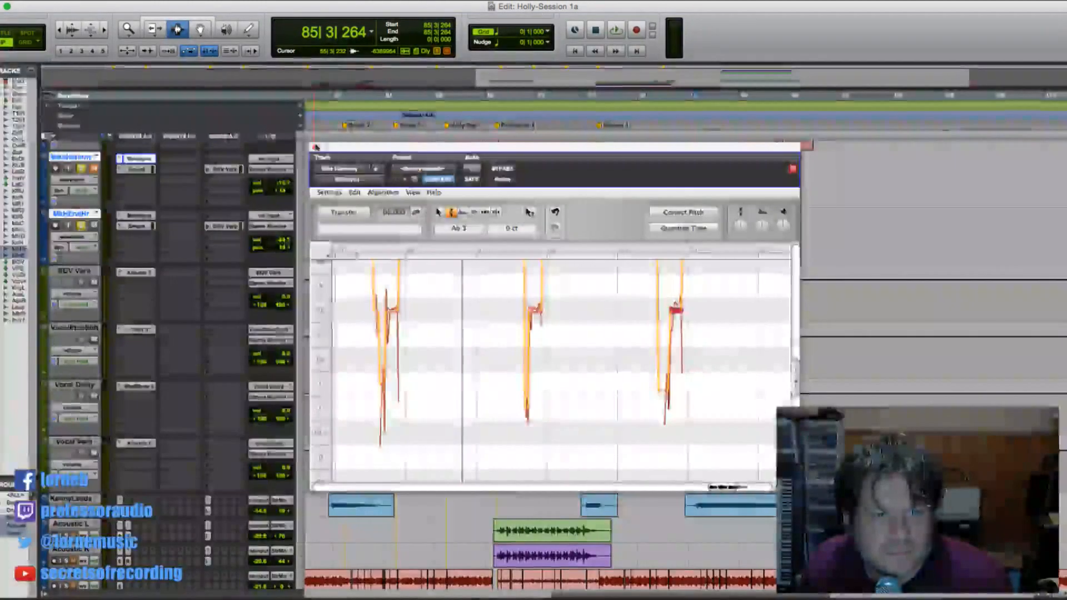
{"action": "left_click", "coordinate": [316, 147]}
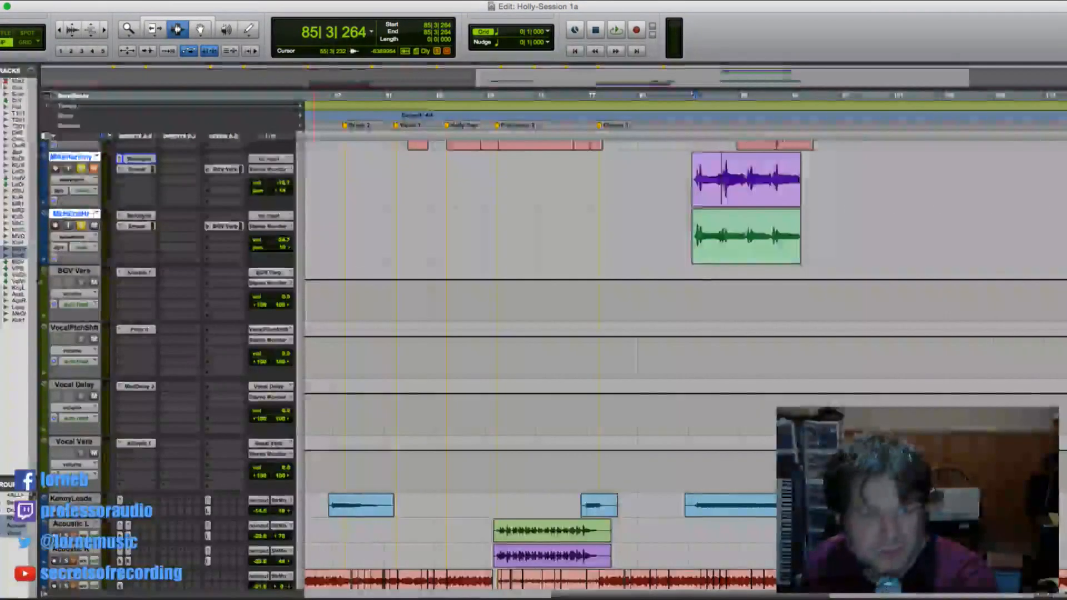
{"action": "left_click", "coordinate": [135, 216]}
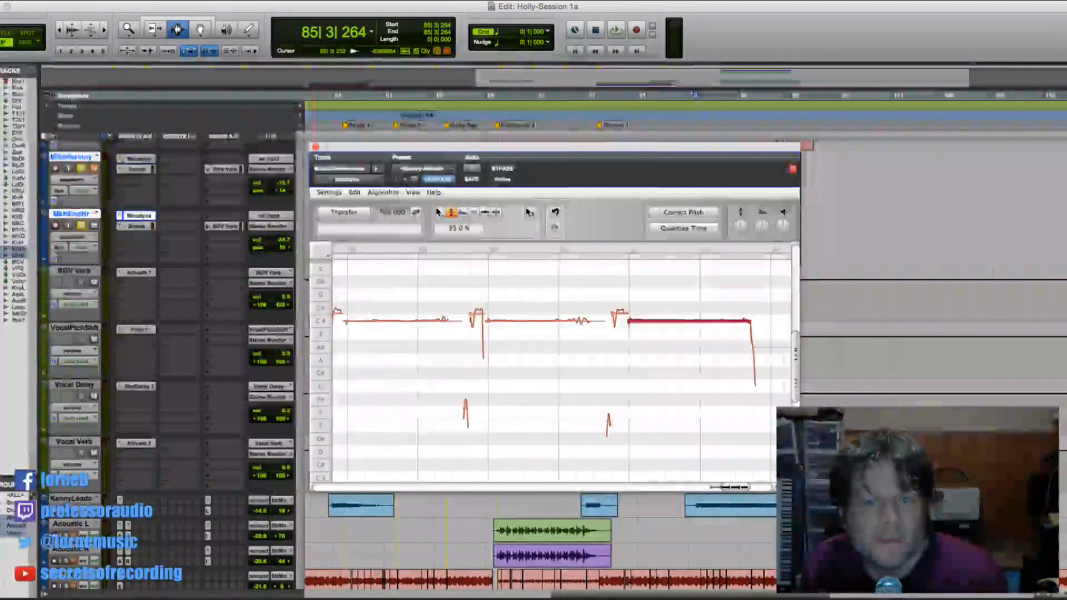
{"action": "key", "text": "space"}
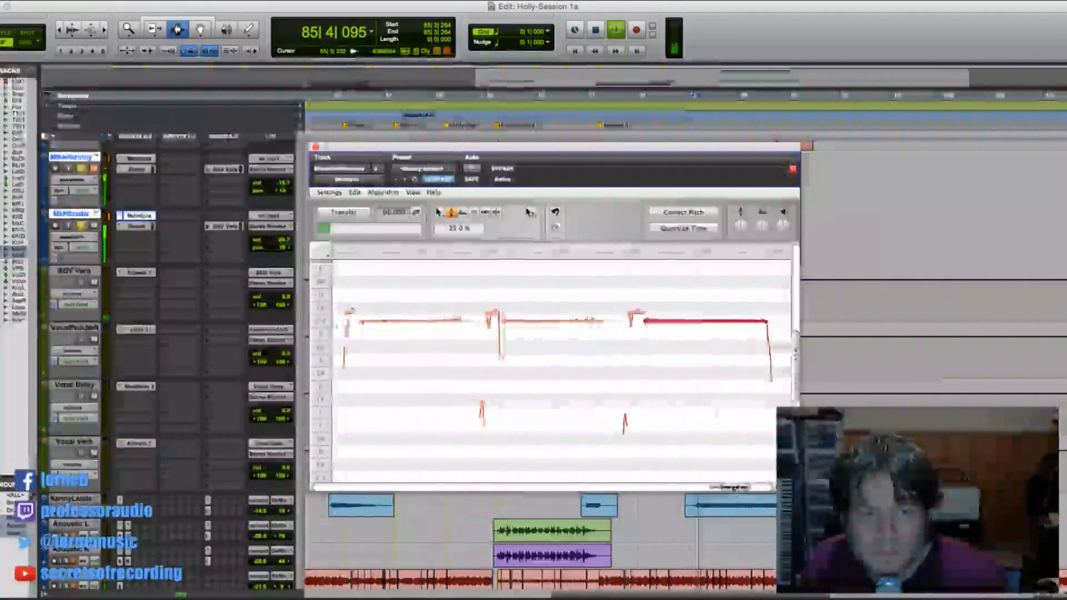
{"action": "key", "text": "space"}
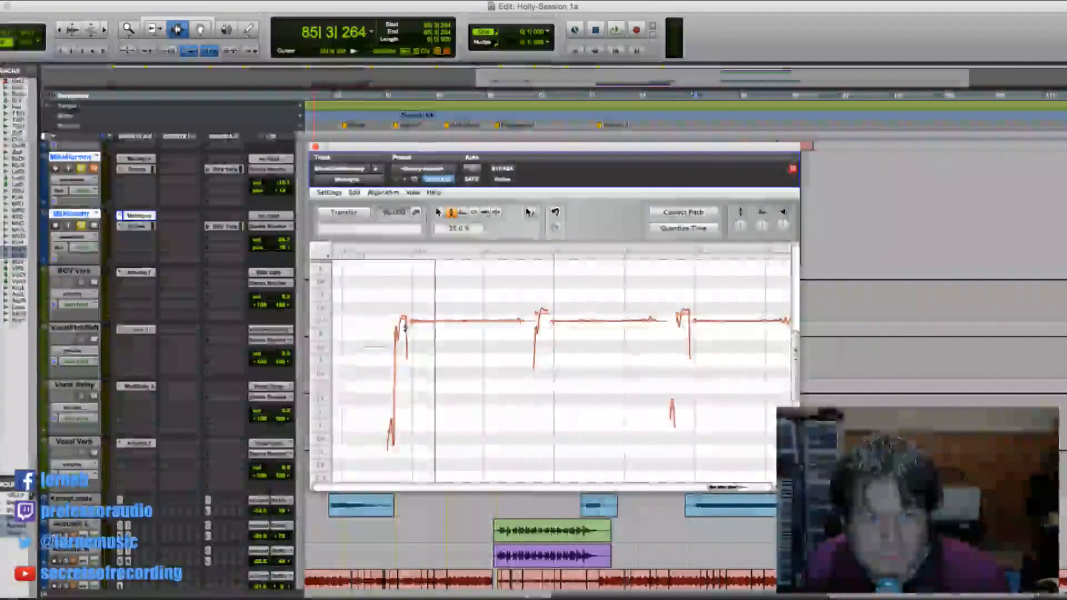
{"action": "left_click", "coordinate": [404, 319]}
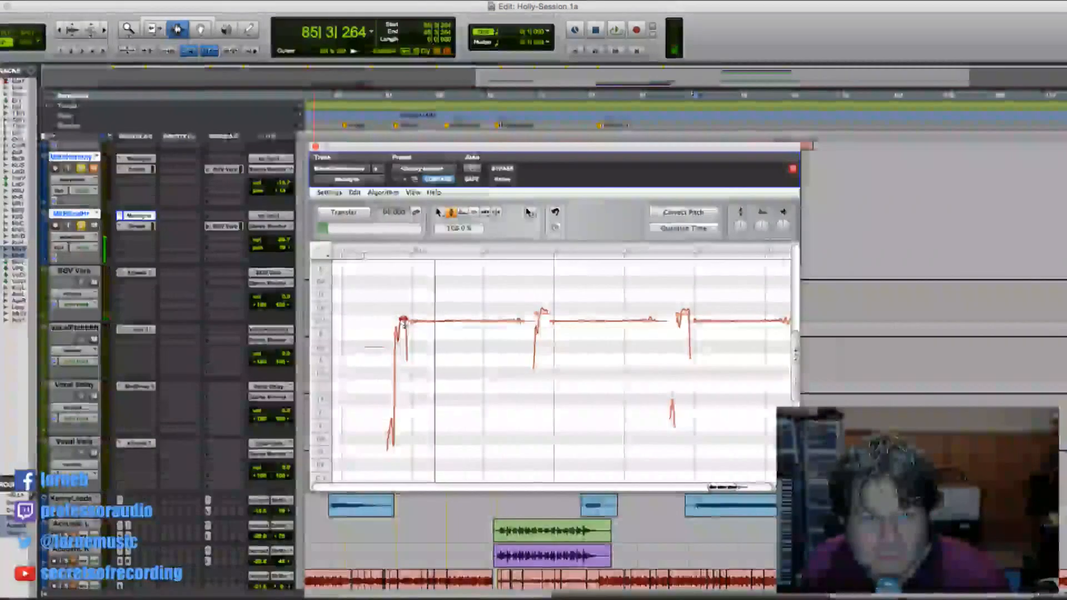
{"action": "left_click", "coordinate": [359, 193]}
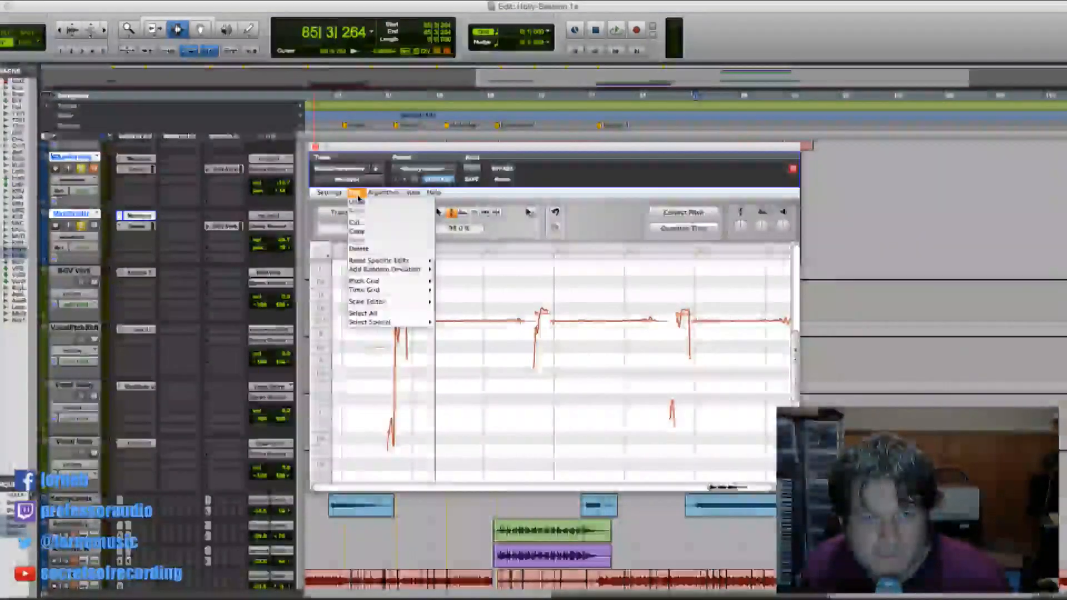
{"action": "left_click", "coordinate": [363, 203]}
- Raise the short MikeHEndHarmony note just before bar 86 to C# 4 with the Pitch tool and play it back
{"action": "right_click", "coordinate": [412, 343]}
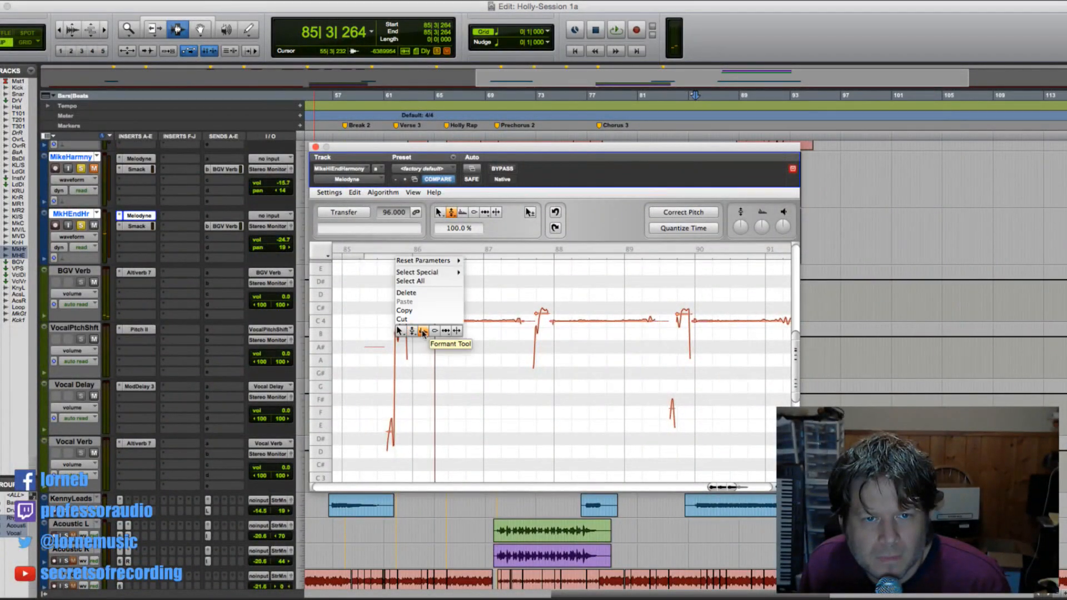
{"action": "left_click", "coordinate": [411, 331]}
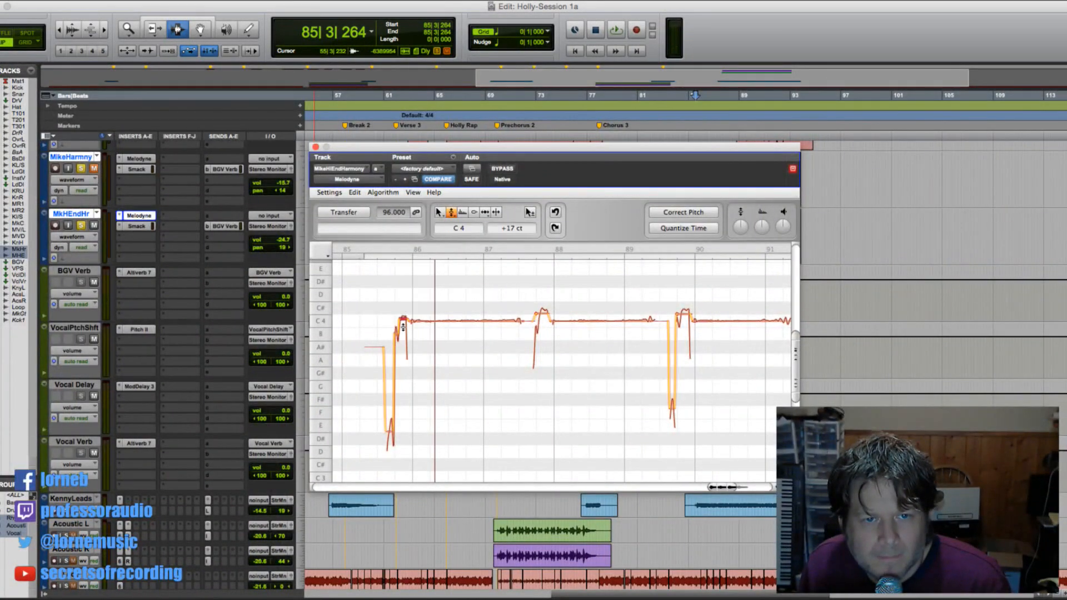
{"action": "left_click", "coordinate": [402, 321]}
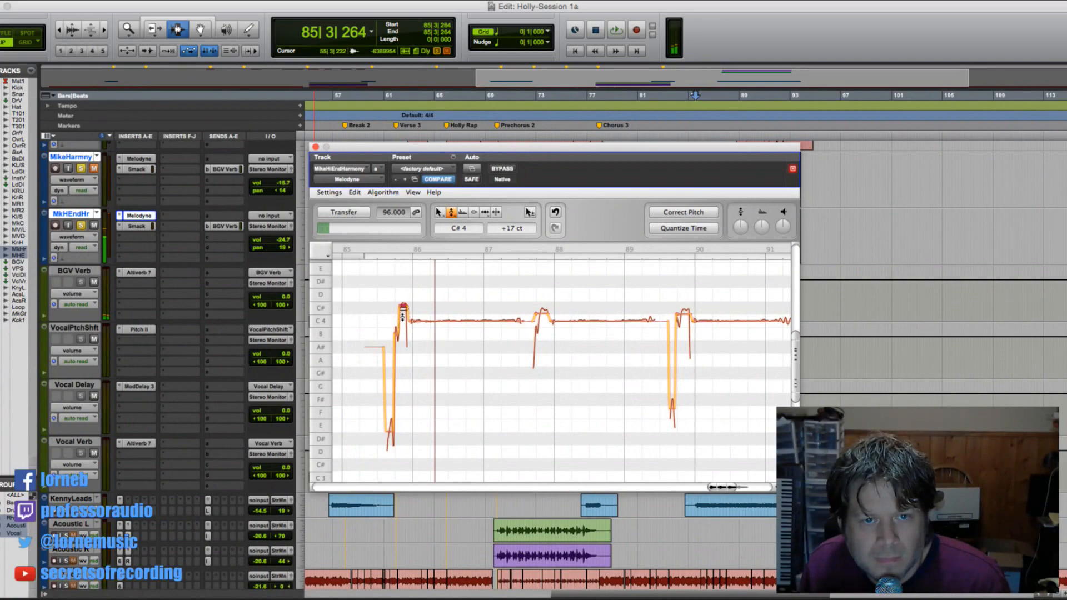
{"action": "key", "text": "space"}
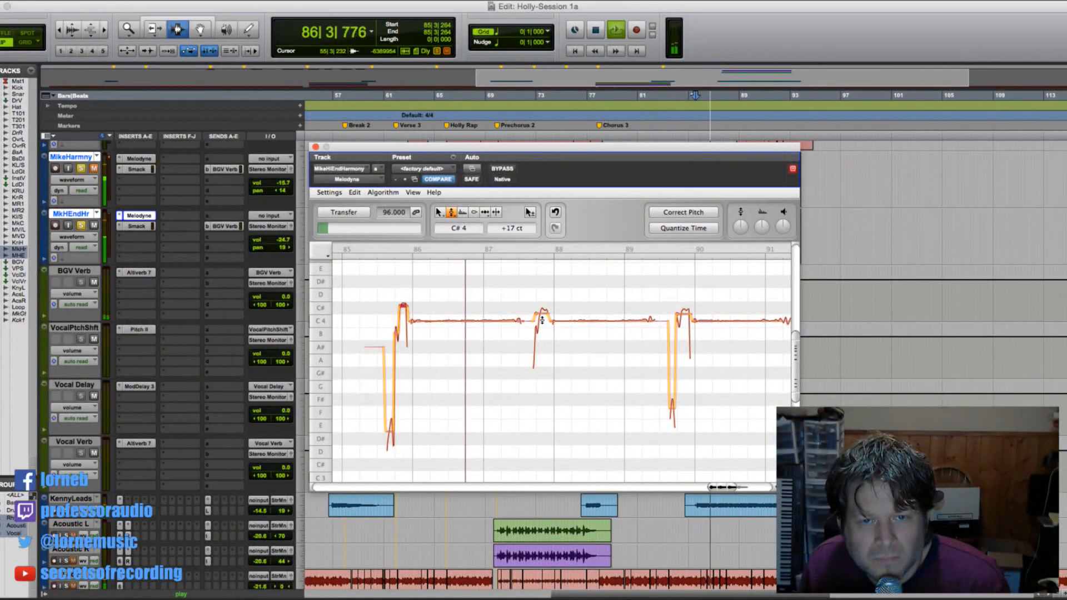
- Snap the short MikeHEndHarmony note before bar 88 to its pitch center, raise it to C# 4, and replay from bar 85
{"action": "double_click", "coordinate": [543, 320]}
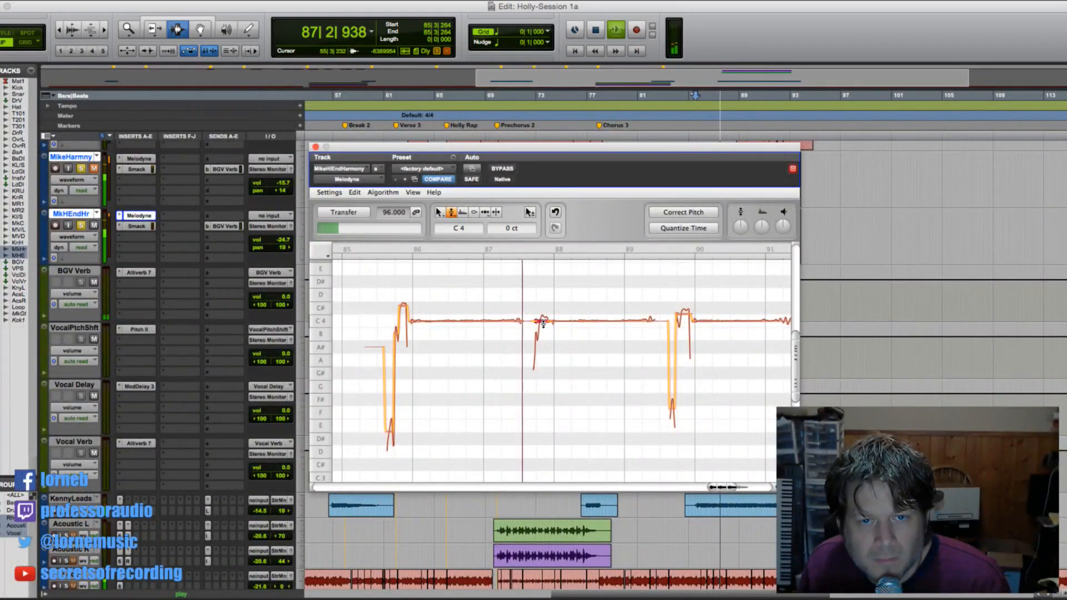
{"action": "left_click_drag", "start_coordinate": [543, 322], "coordinate": [541, 313]}
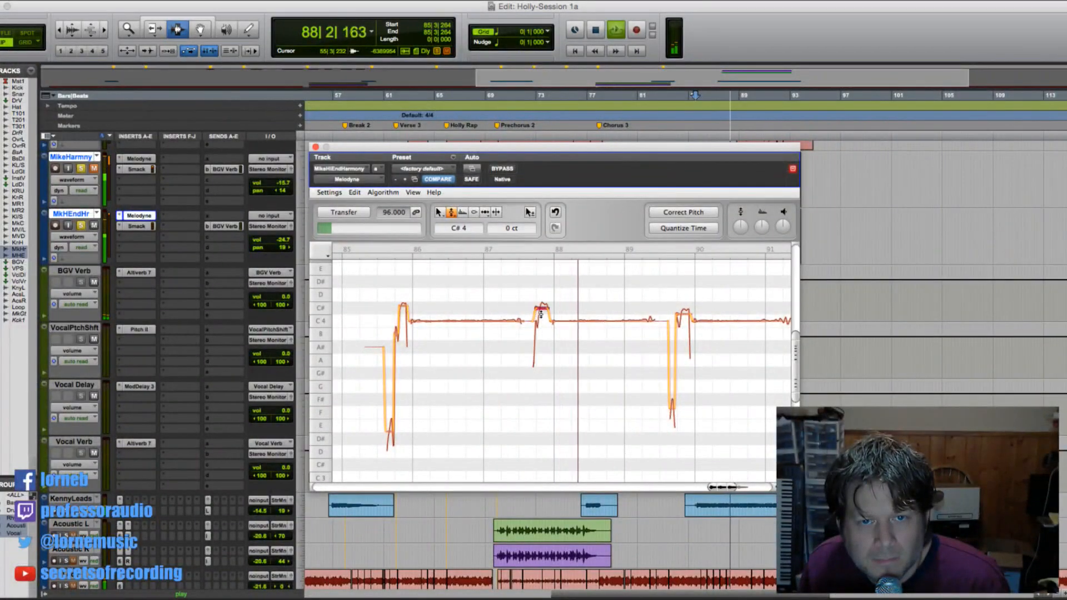
{"action": "key", "text": "space"}
{"action": "key", "text": "space"}
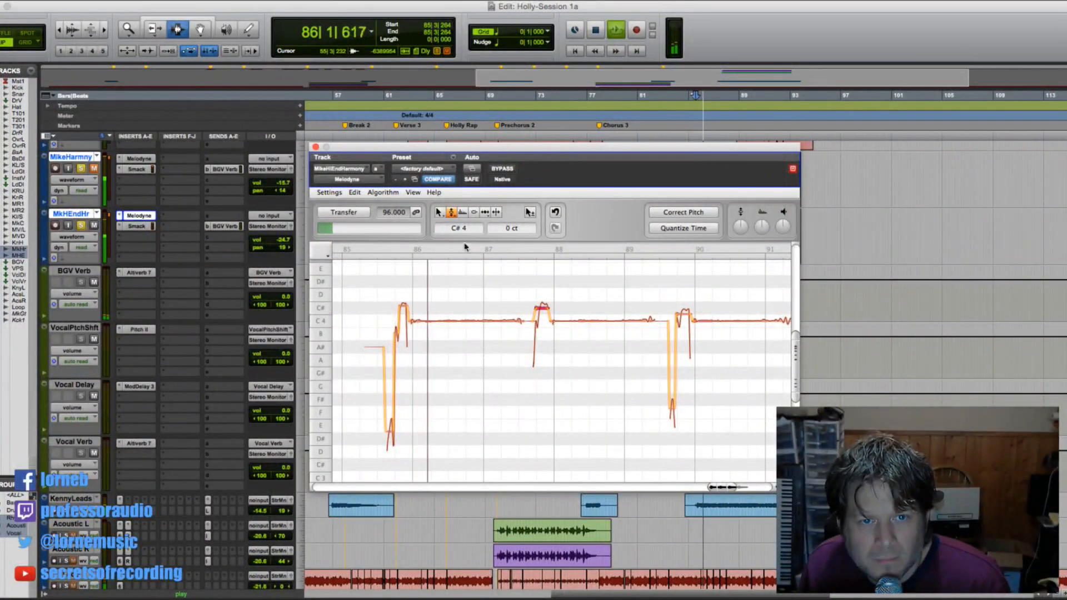
{"action": "key", "text": "space"}
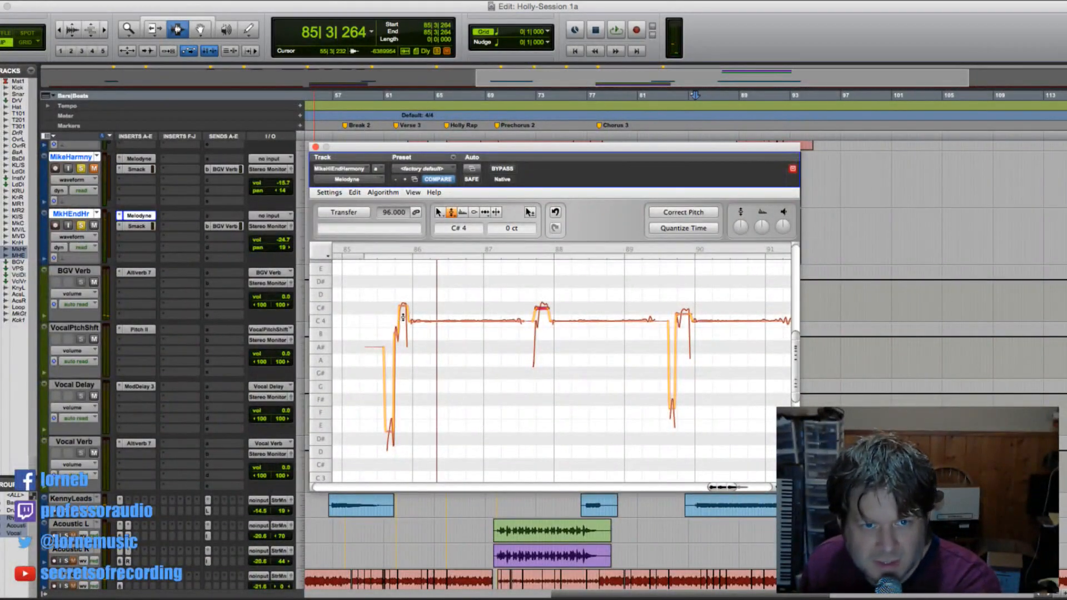
- Adjust the pitch drift of the short MikeHEndHarmony notes just before bar 86 with the Pitch Drift tool
{"action": "right_click", "coordinate": [403, 316]}
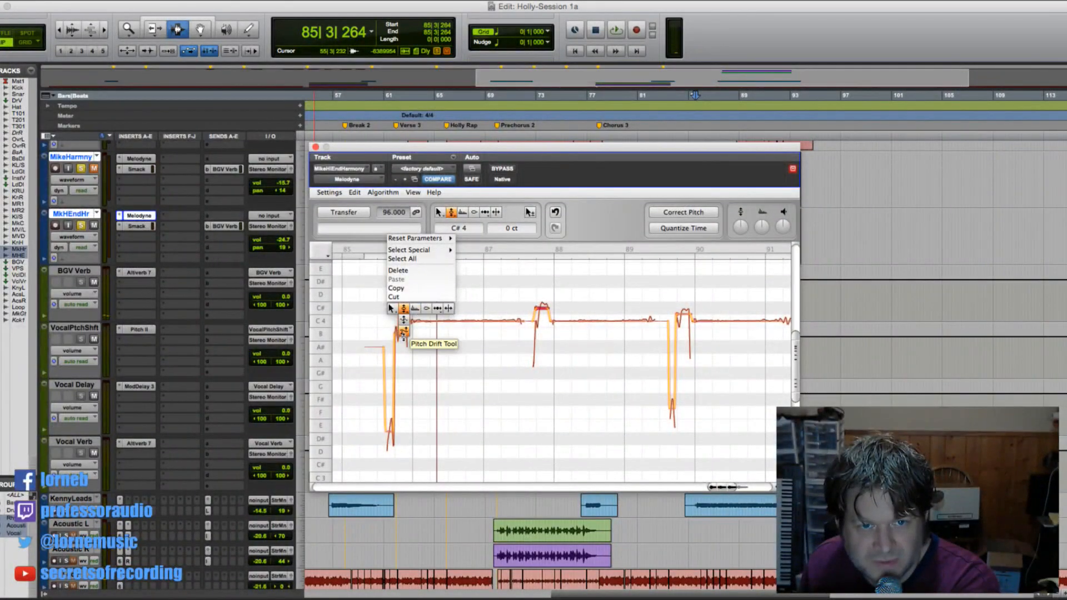
{"action": "left_click", "coordinate": [404, 333]}
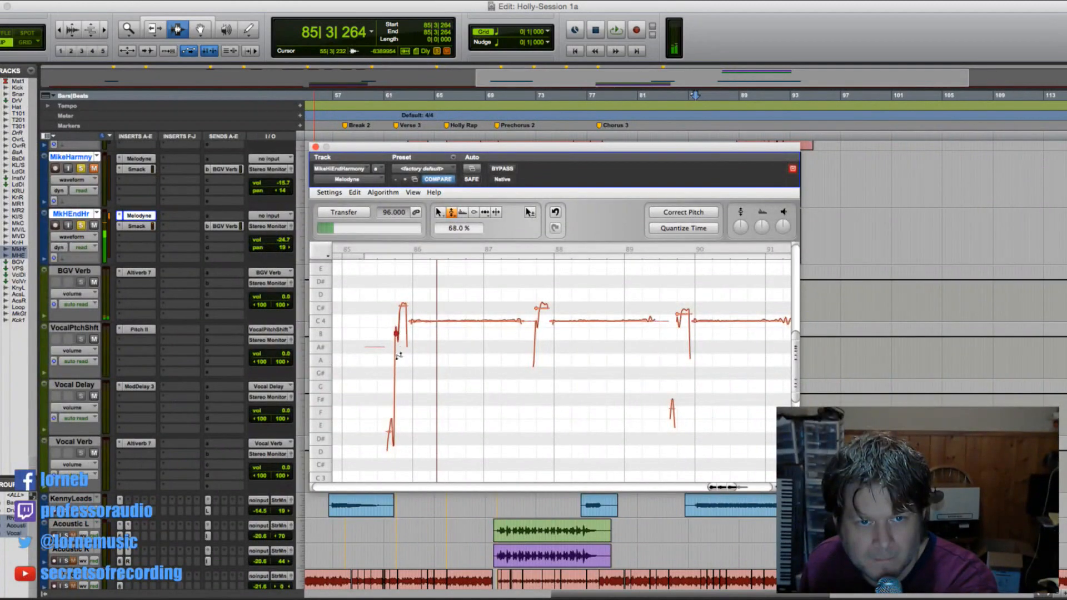
{"action": "left_click", "coordinate": [403, 312]}
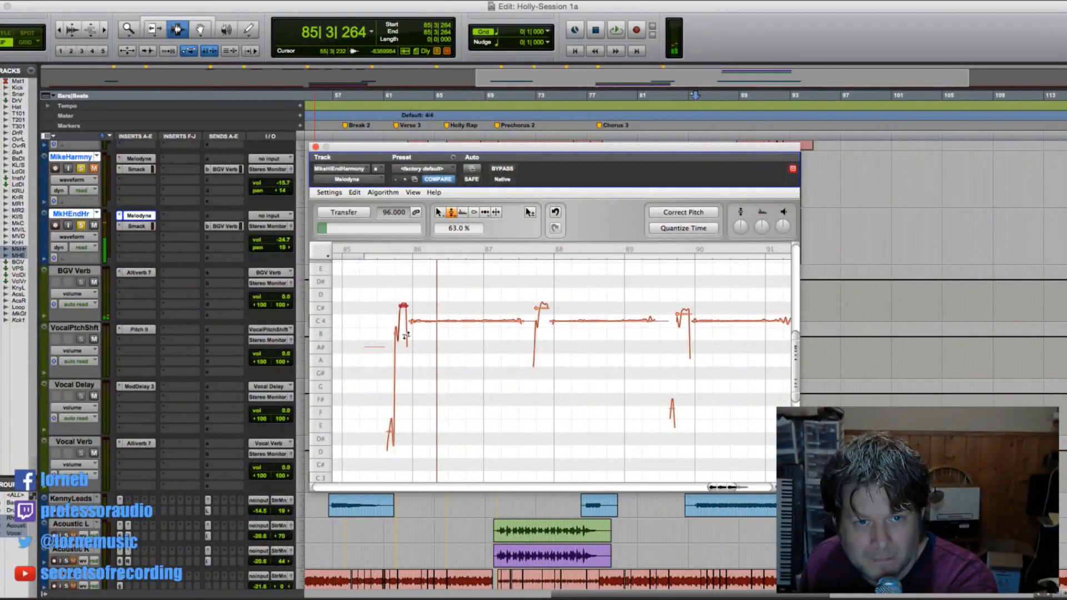
- Reduce the pitch modulation of the short C# 4 note before bar 86 to 58% and play the result
{"action": "right_click", "coordinate": [404, 309]}
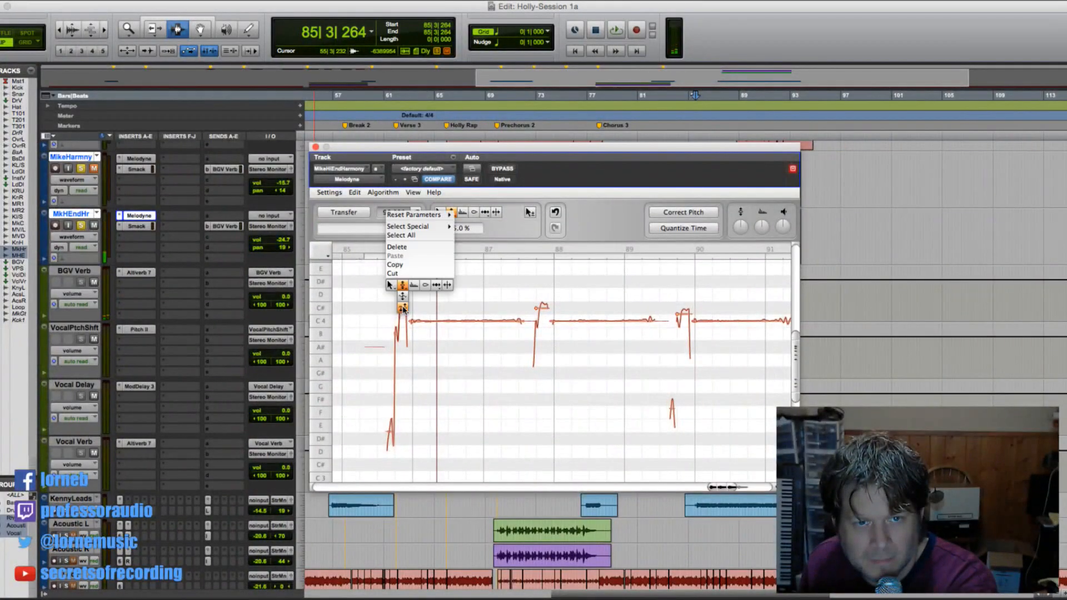
{"action": "left_click", "coordinate": [403, 298]}
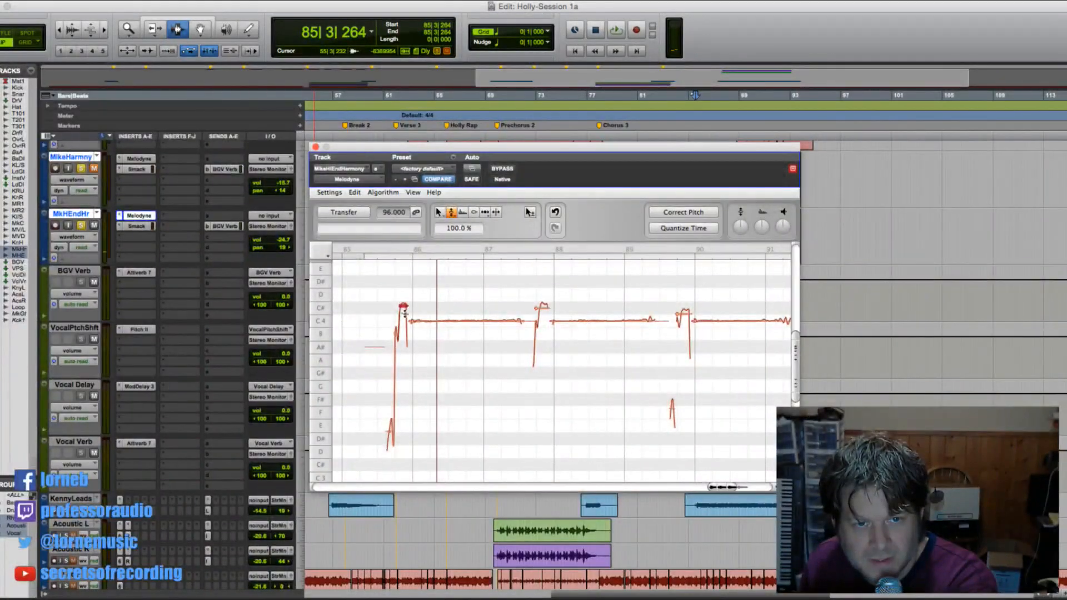
{"action": "left_click_drag", "start_coordinate": [404, 316], "coordinate": [404, 337]}
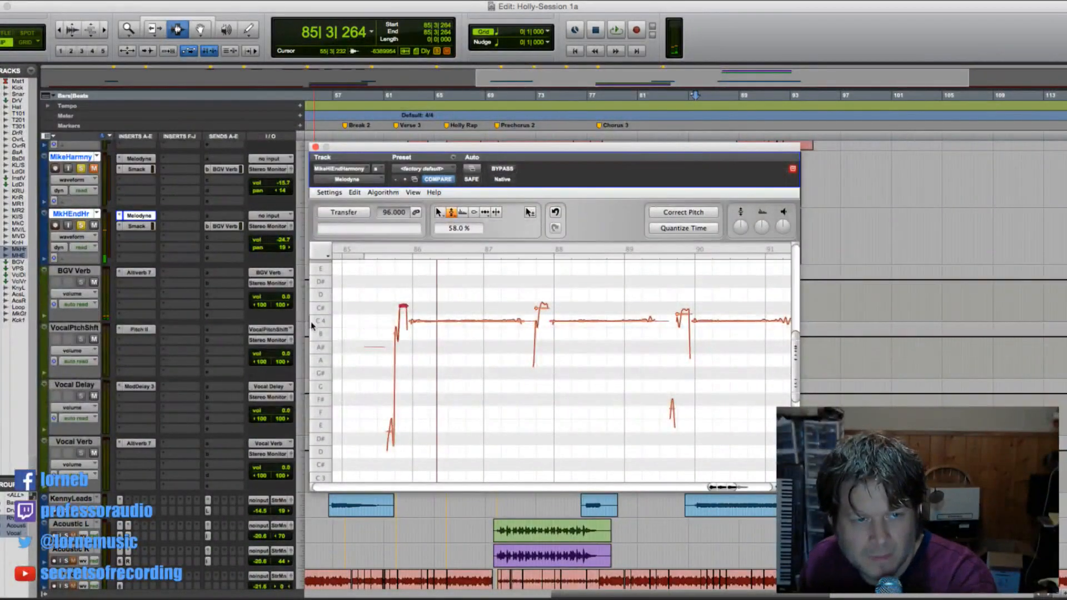
{"action": "key", "text": "space"}
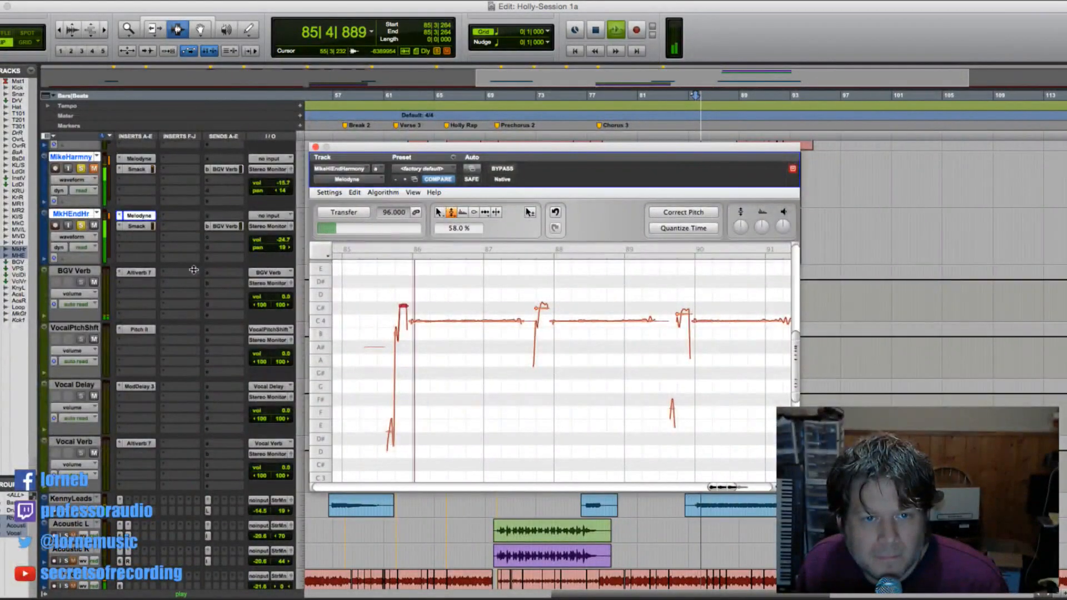
{"action": "key", "text": "space"}
- Try raising the very short B 3 note before bar 86 to C# 4, listen to it, and undo the move
{"action": "right_click", "coordinate": [418, 334]}
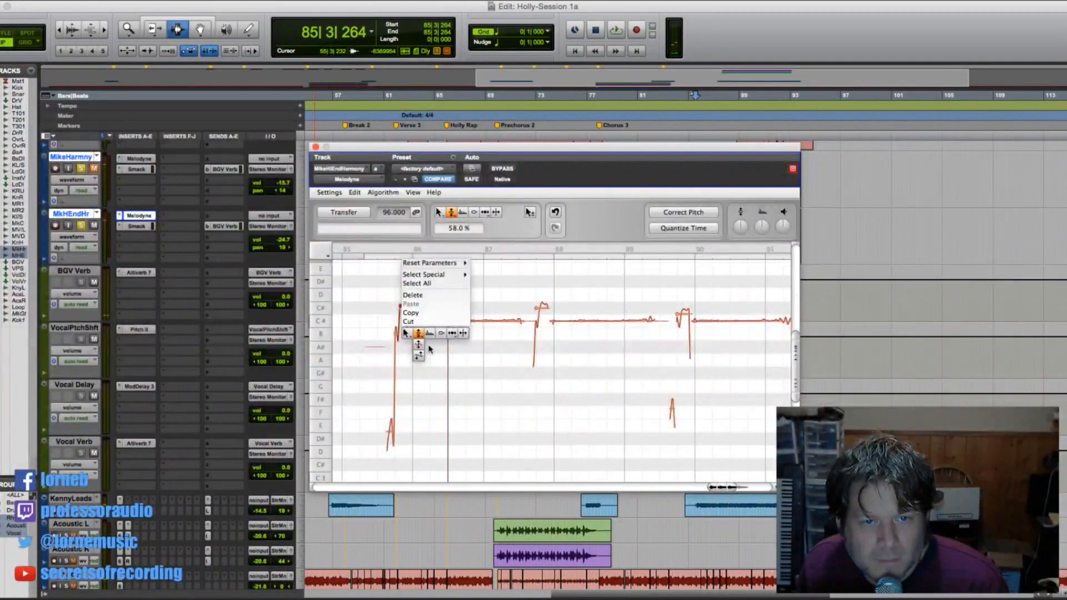
{"action": "left_click", "coordinate": [418, 334]}
{"action": "left_click", "coordinate": [395, 310]}
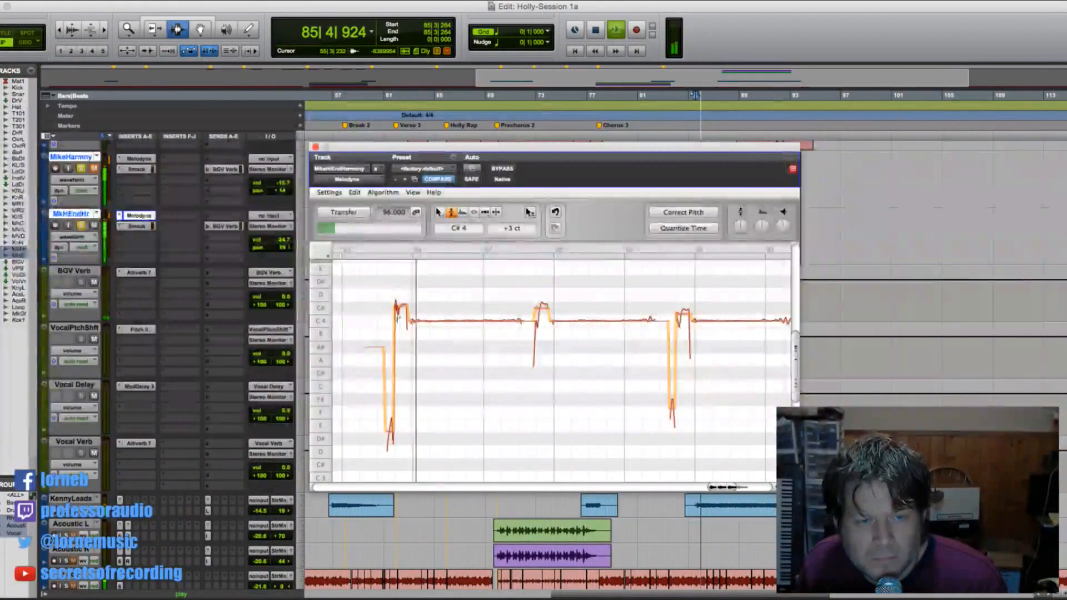
{"action": "left_click", "coordinate": [354, 193]}
{"action": "left_click", "coordinate": [364, 204]}
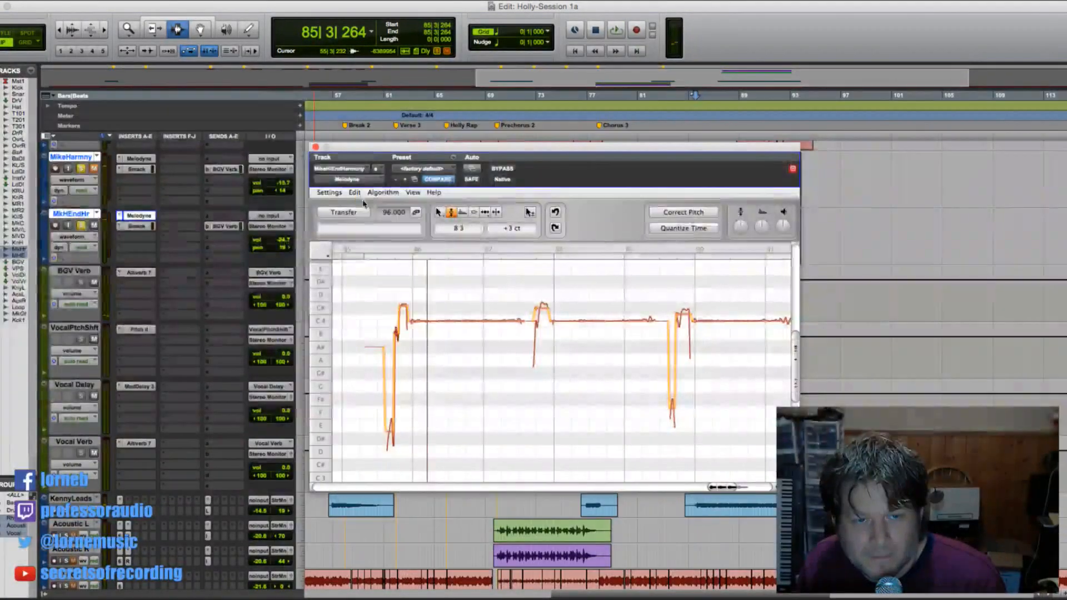
- Set the short MikeHEndHarmony note just before bar 86 to C# 4 and play the result
{"action": "key", "text": "space"}
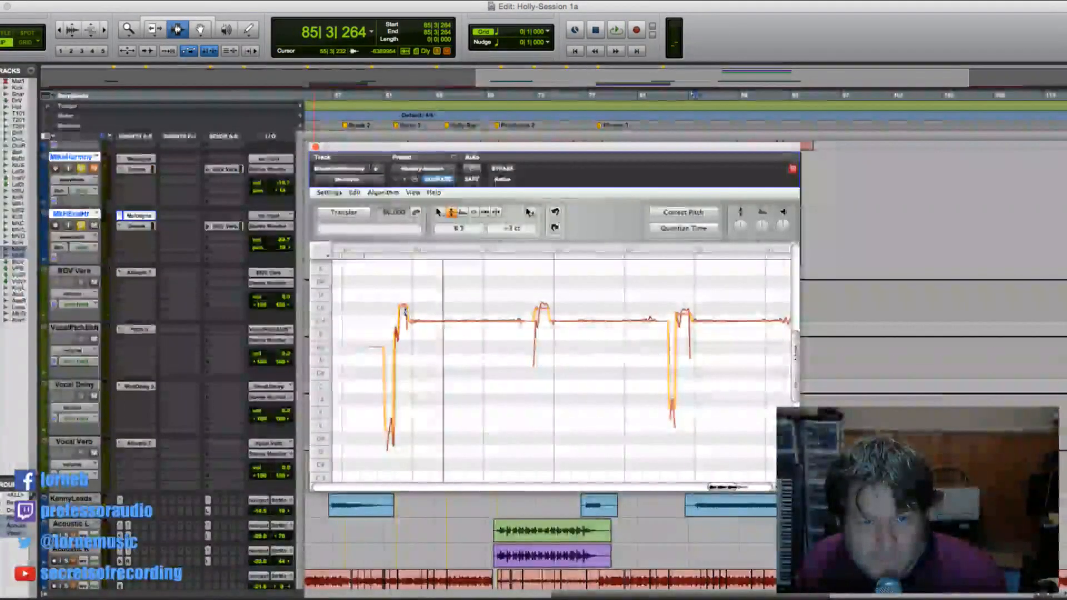
{"action": "left_click", "coordinate": [405, 312]}
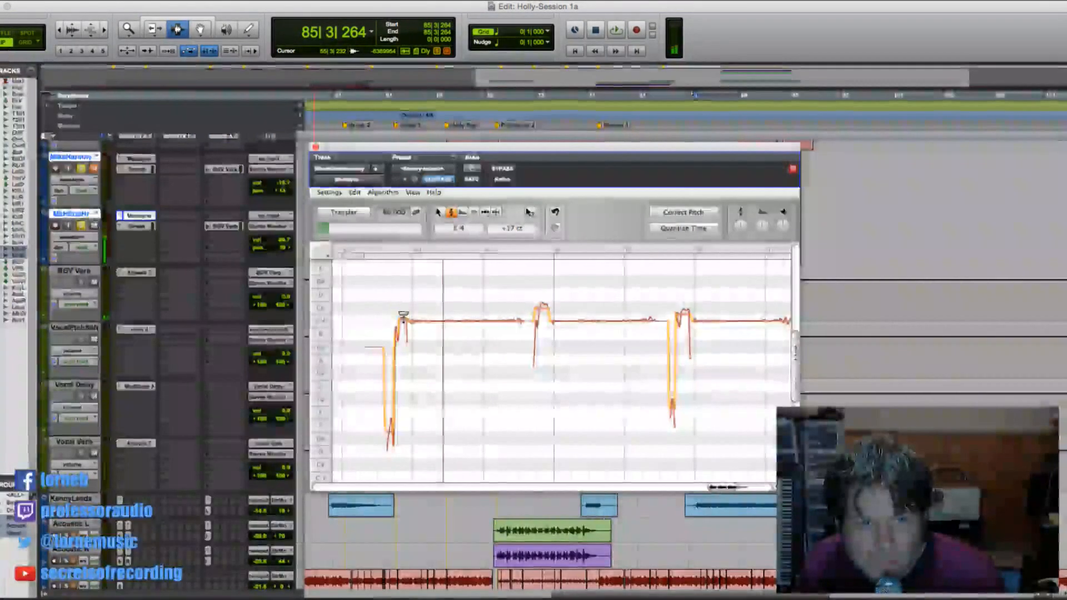
{"action": "left_click_drag", "start_coordinate": [403, 312], "coordinate": [404, 314]}
{"action": "key", "text": "space"}
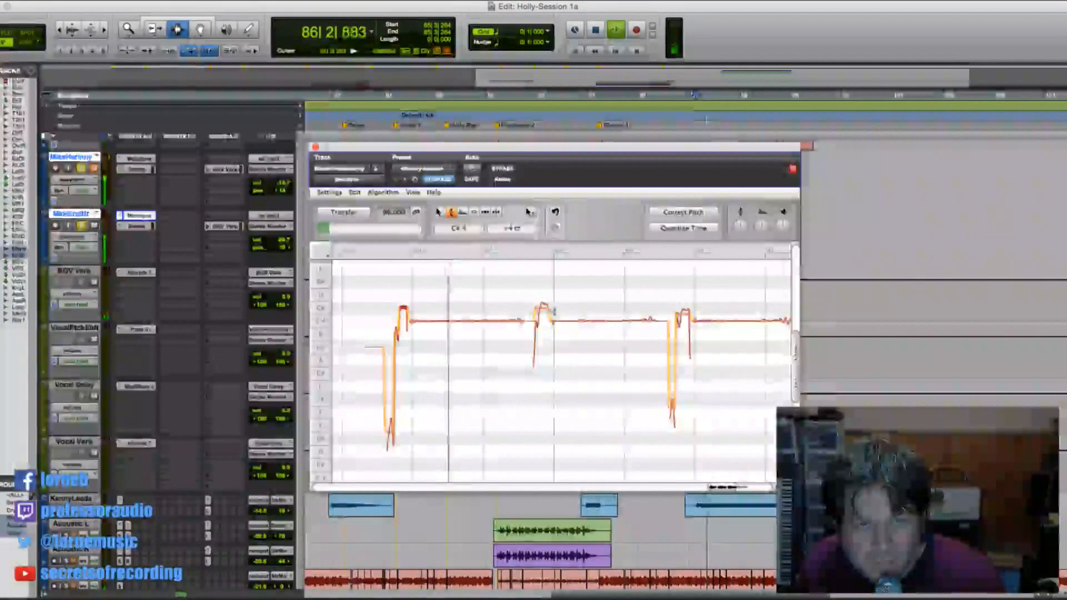
- Reduce the pitch modulation of the short note just before bar 88 to 65% with the Pitch Modulation tool during playback
{"action": "right_click", "coordinate": [542, 315]}
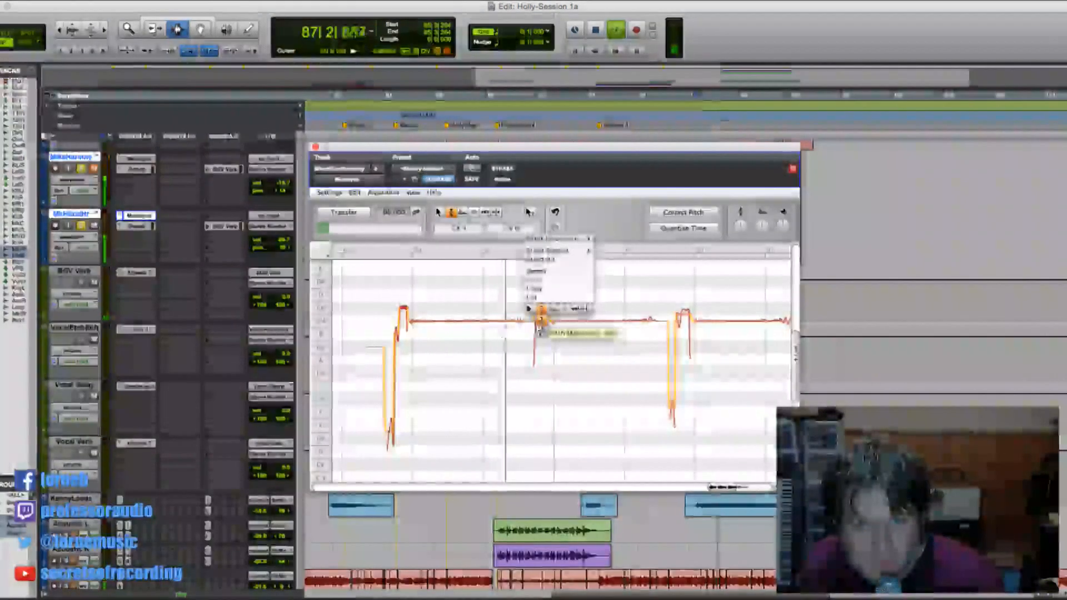
{"action": "left_click", "coordinate": [542, 320]}
{"action": "left_click_drag", "start_coordinate": [544, 313], "coordinate": [545, 332]}
{"action": "key", "text": "space"}
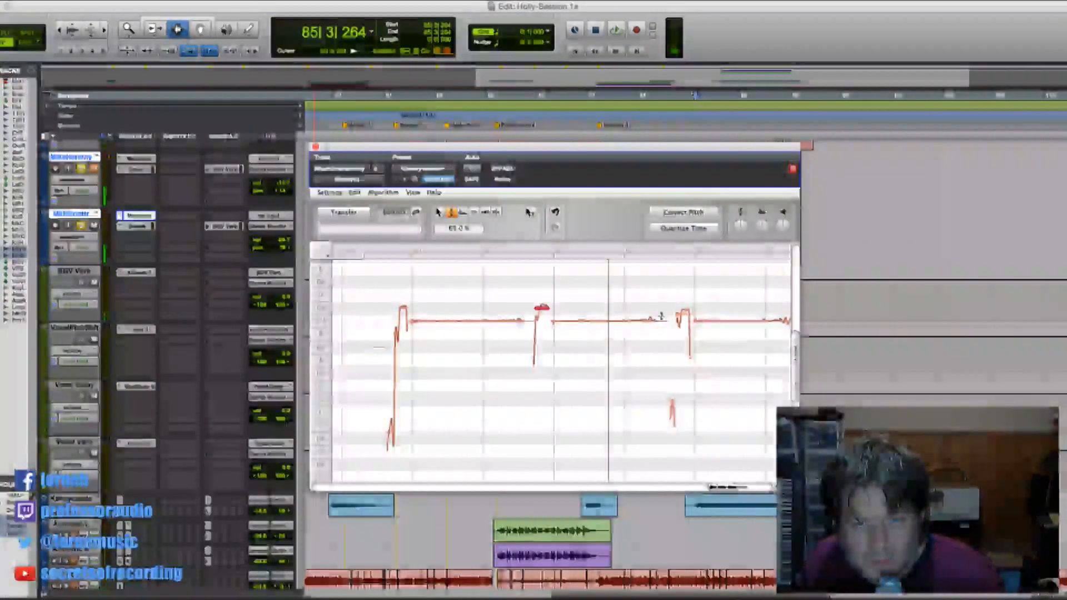
- Reduce the pitch modulation of the short note just before bar 90 to 66% and listen to the phrase
{"action": "left_click_drag", "start_coordinate": [684, 315], "coordinate": [688, 333]}
{"action": "key", "text": "space"}
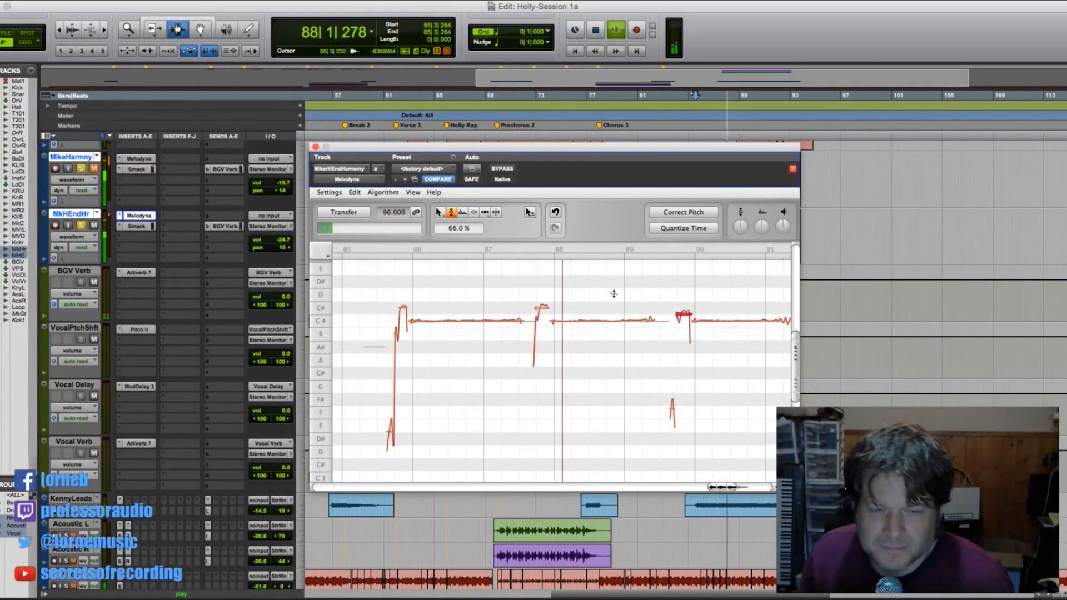
{"action": "key", "text": "space"}
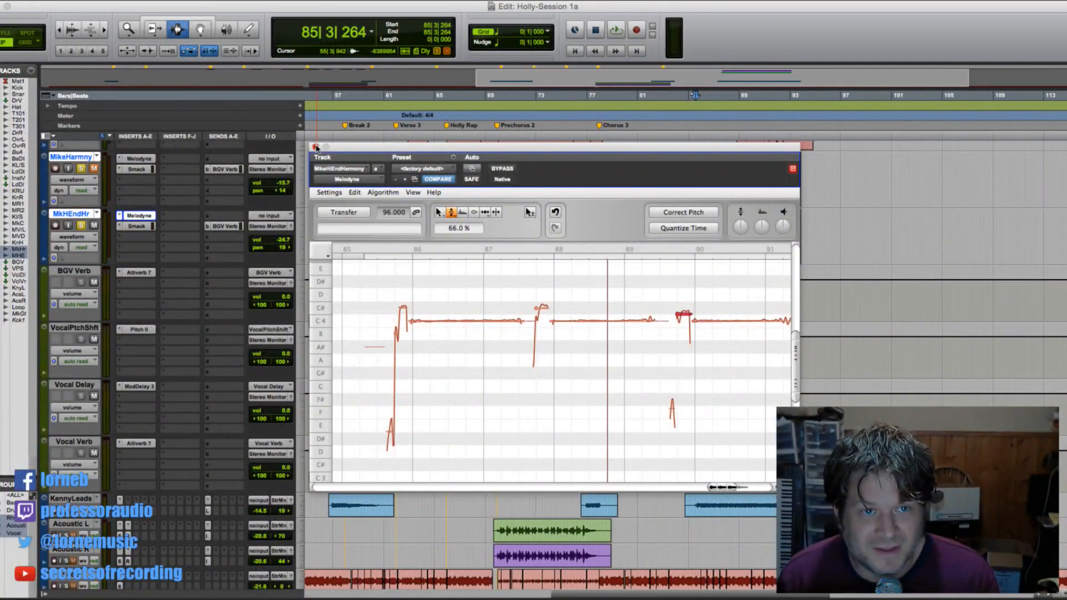
- Close Melodyne, place the playback start at the beginning of the harmony clips in bar 85, reopen MkHEndHr's Melodyne and play
{"action": "left_click", "coordinate": [315, 147]}
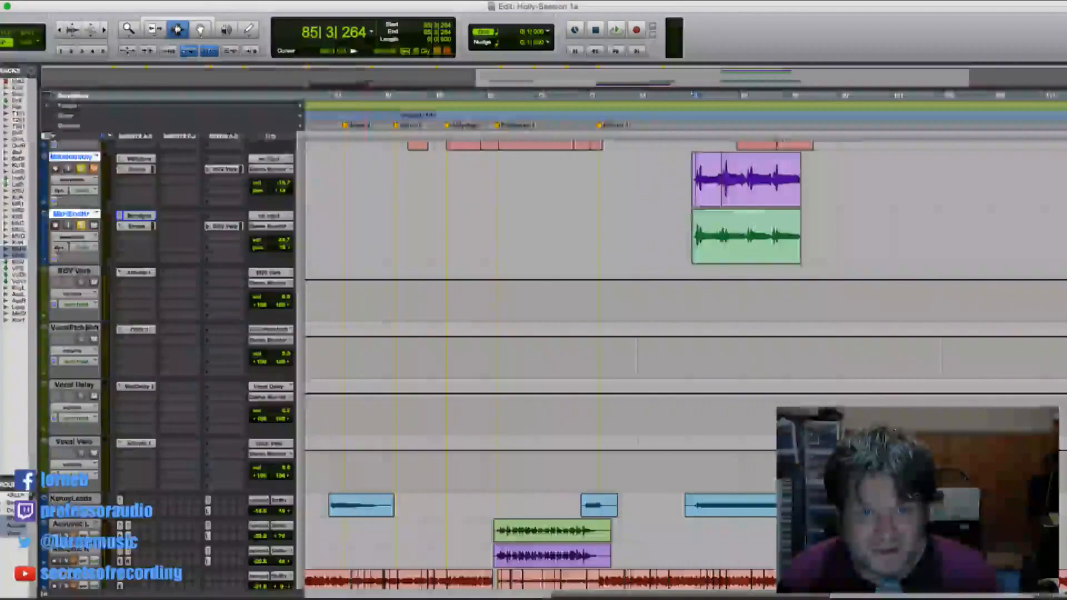
{"action": "left_click", "coordinate": [691, 255]}
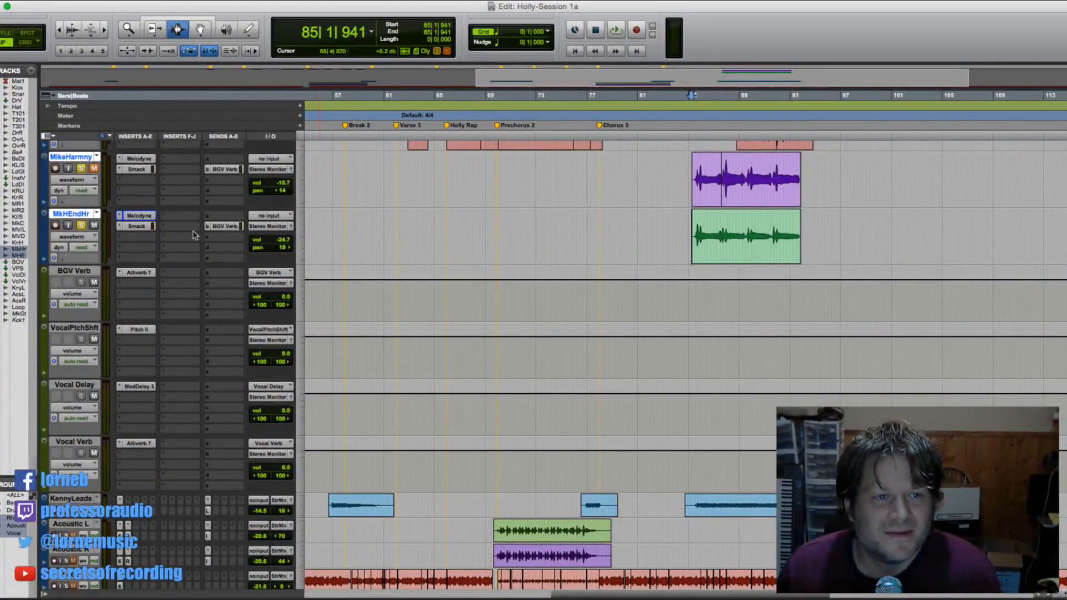
{"action": "left_click", "coordinate": [142, 215]}
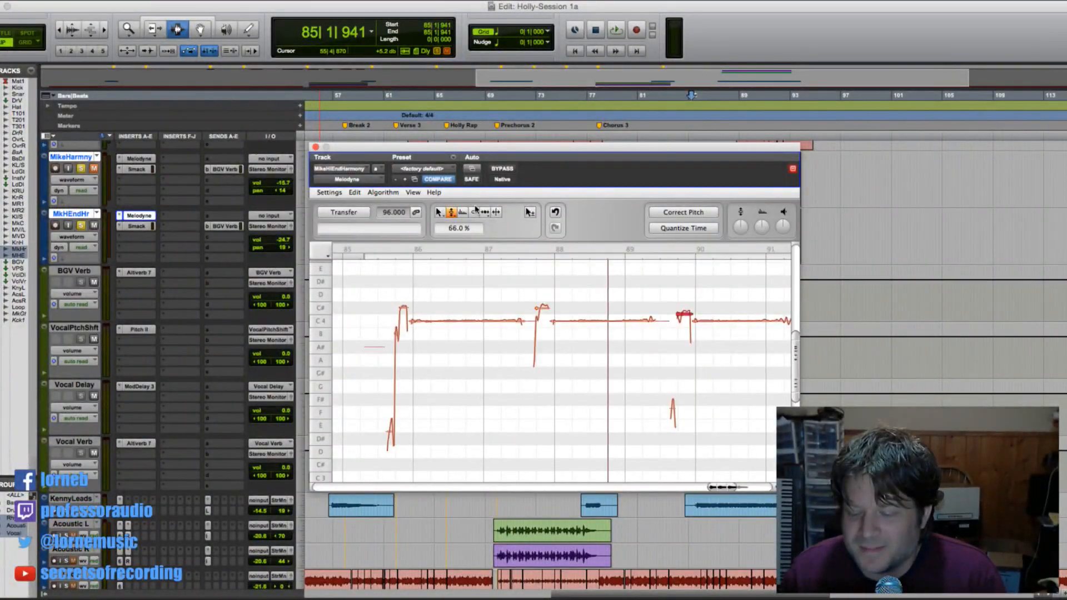
{"action": "key", "text": "space"}
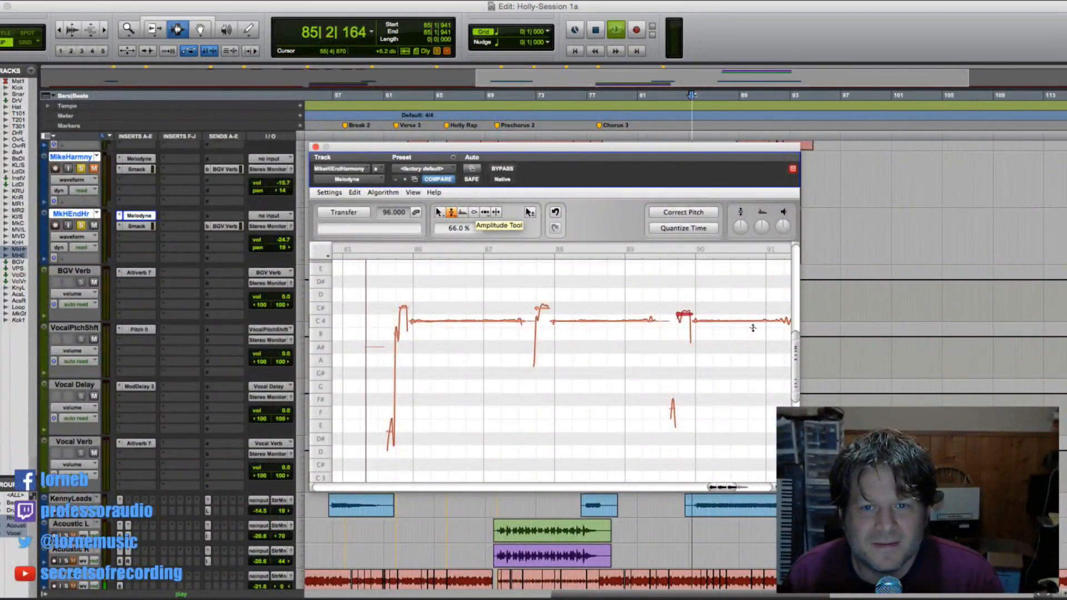
- Snap the short note just before bar 90 to its pitch center and raise it to C# 4
{"action": "right_click", "coordinate": [687, 311]}
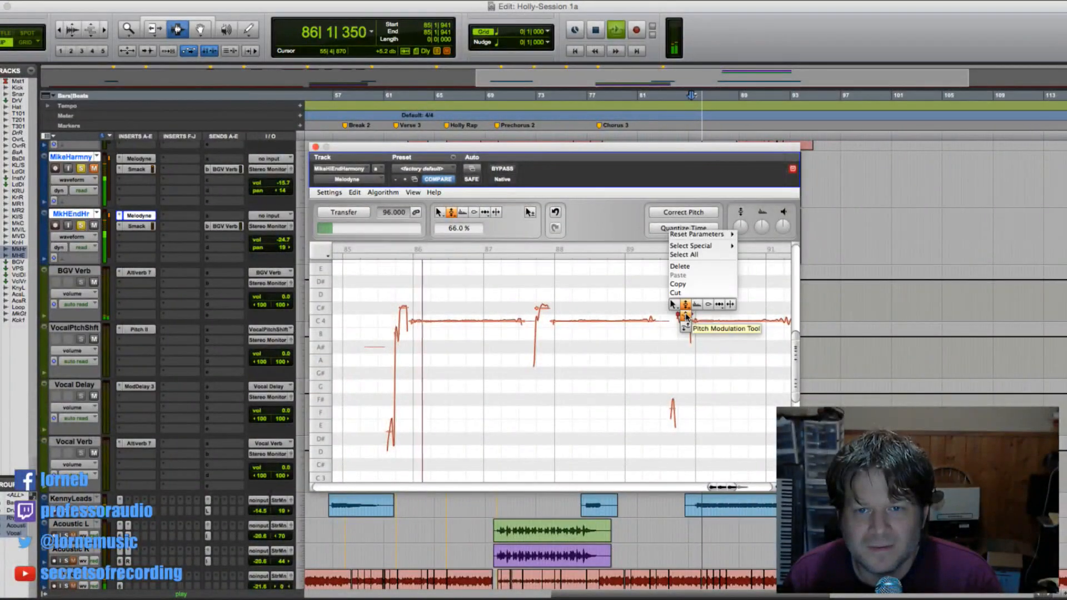
{"action": "left_click", "coordinate": [686, 306]}
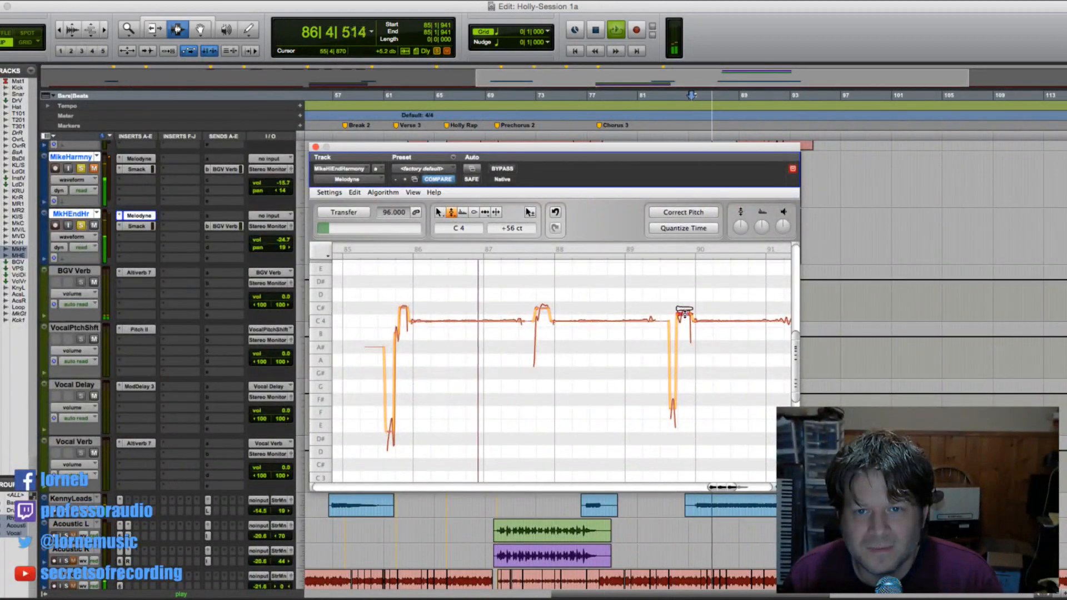
{"action": "double_click", "coordinate": [686, 315]}
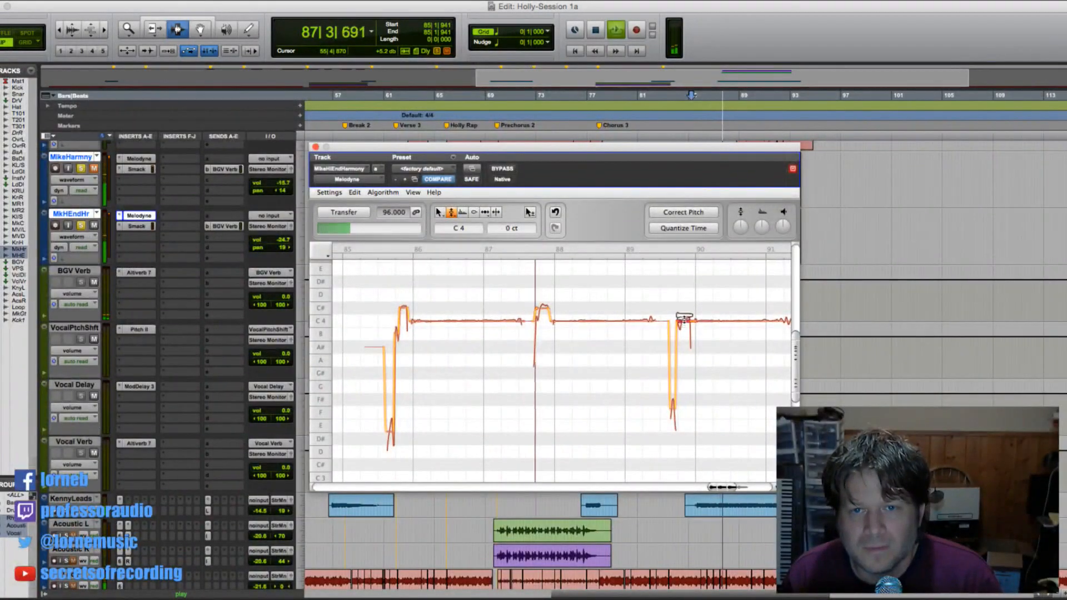
- Reduce the pitch modulation of the short C# 4 note before bar 90 to 44% and stop playback
{"action": "right_click", "coordinate": [685, 318]}
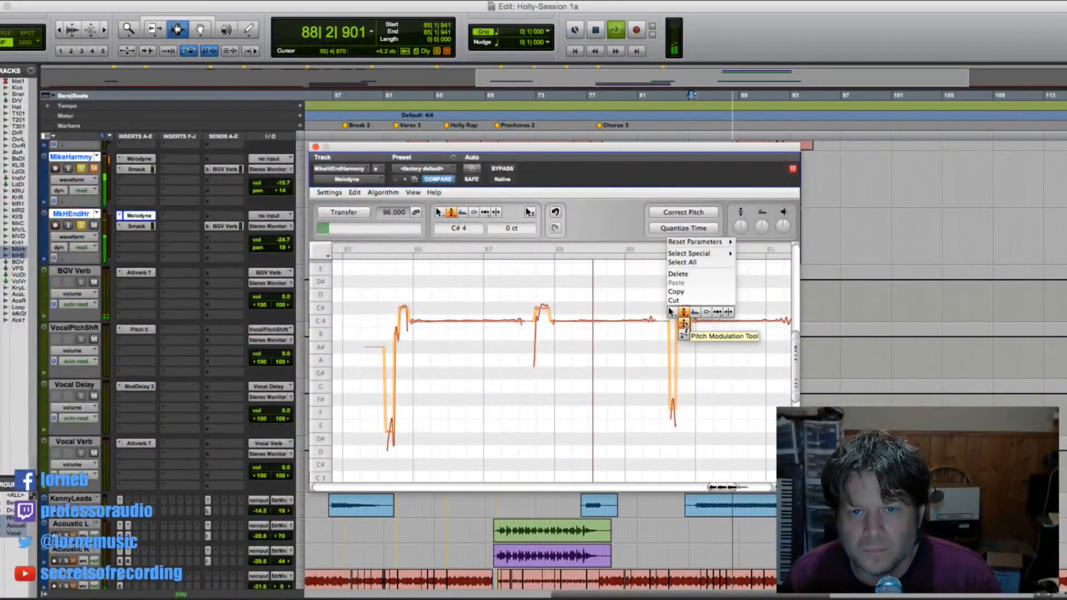
{"action": "left_click", "coordinate": [684, 317]}
{"action": "left_click_drag", "start_coordinate": [683, 317], "coordinate": [697, 330]}
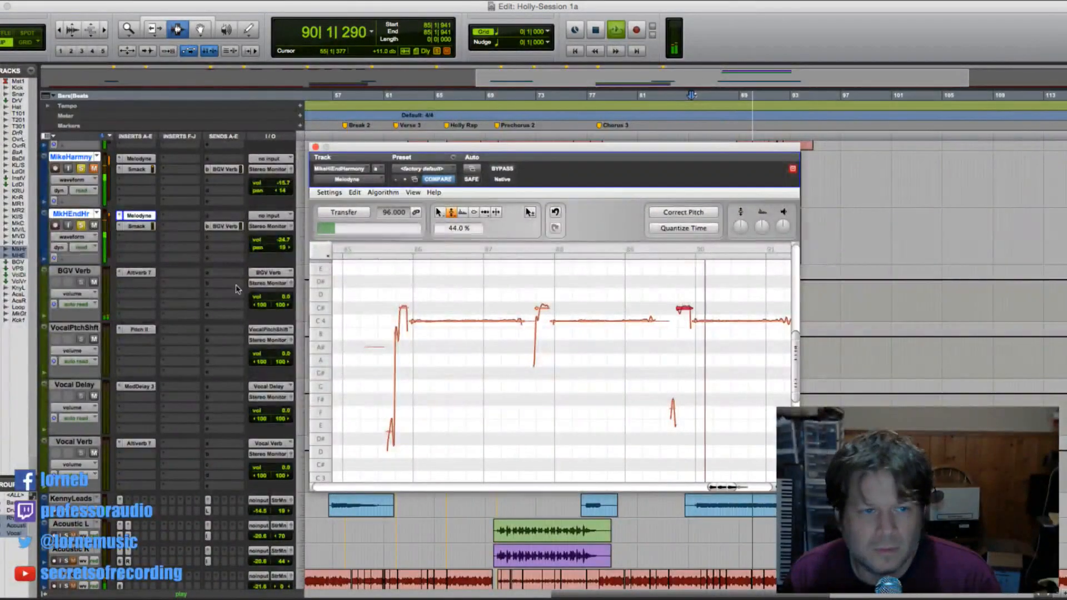
{"action": "key", "text": "space"}
- Unsolo MikeHarmny and MkHEndHr, close Melodyne, and play both harmonies within the full mix from bar 85
{"action": "left_click", "coordinate": [94, 169]}
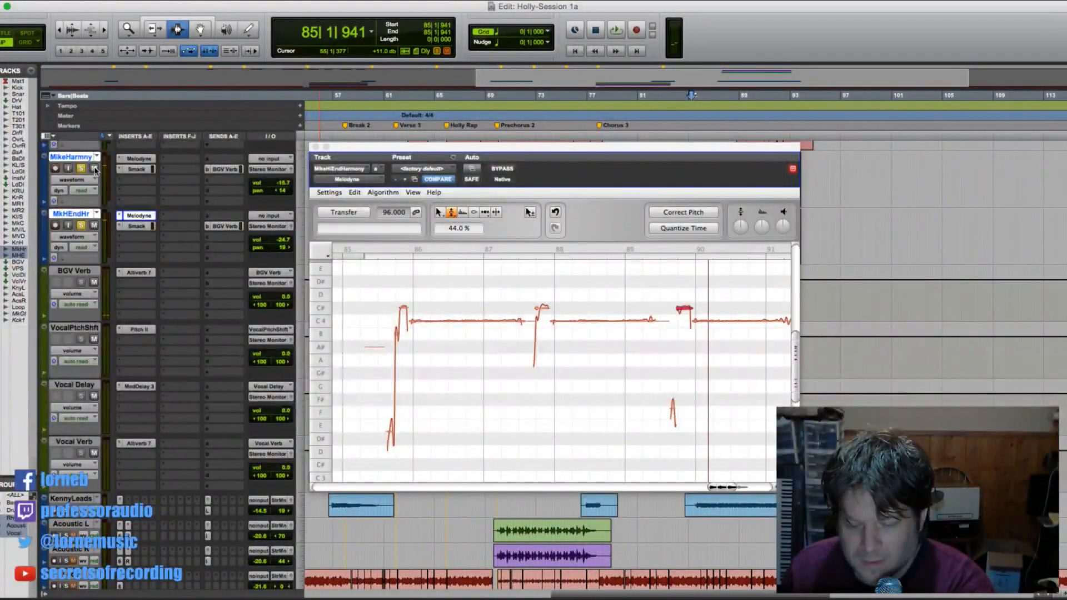
{"action": "left_click", "coordinate": [315, 147]}
{"action": "key", "text": "space"}
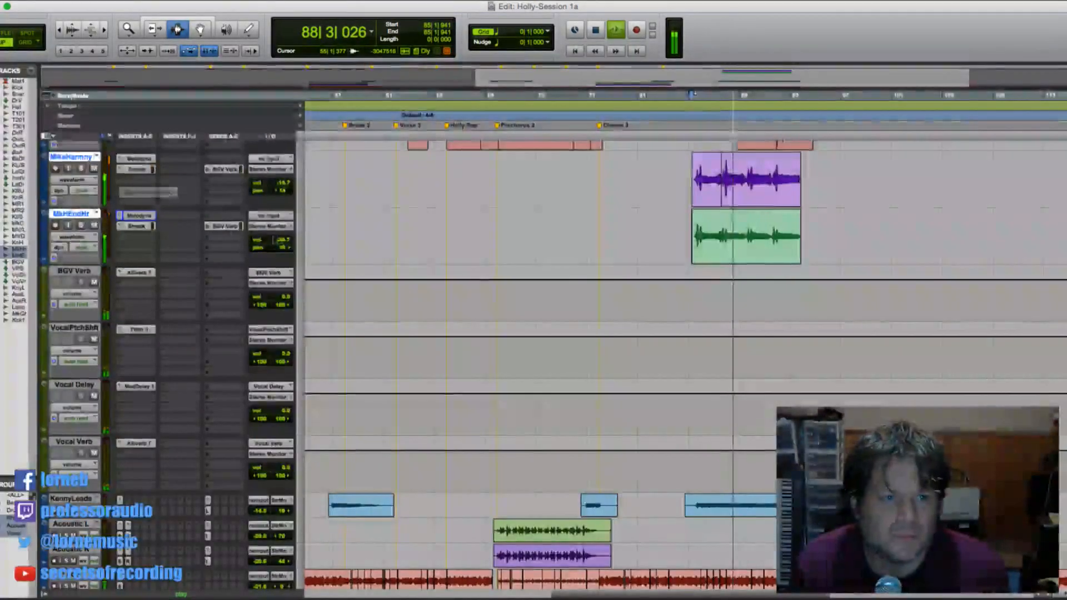
- Set the MkHEndHr volume to -22.7 dB and the MikeHarmny volume to -15.1 dB
{"action": "left_click", "coordinate": [281, 240]}
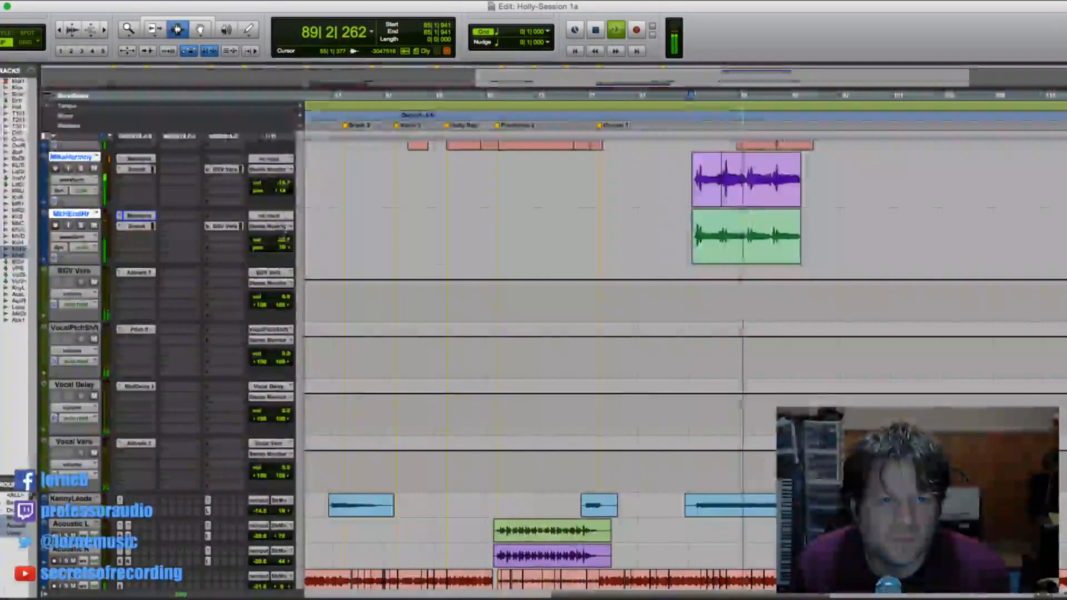
{"action": "left_click", "coordinate": [281, 185]}
{"action": "left_click_drag", "start_coordinate": [280, 186], "coordinate": [282, 186]}
- Listen to the end of the song while looking over the vocal, effects and acoustic tracks, then stop playback
{"action": "key", "text": "super+bracketleft"}
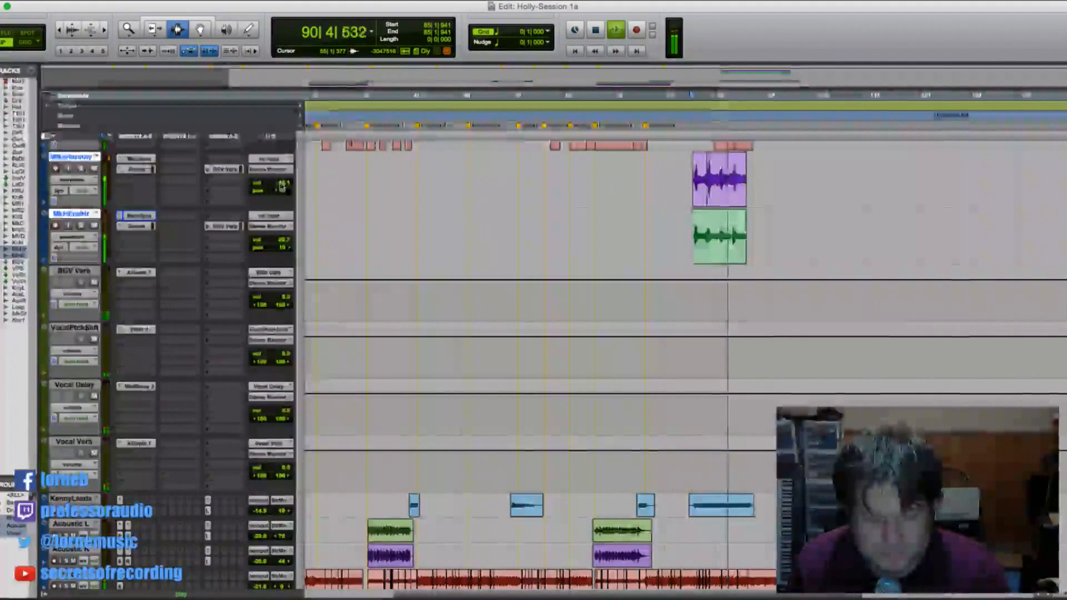
{"action": "key", "text": "super+bracketleft"}
{"action": "scroll", "coordinate": [532, 260], "scroll_direction": "up", "scroll_amount": 7}
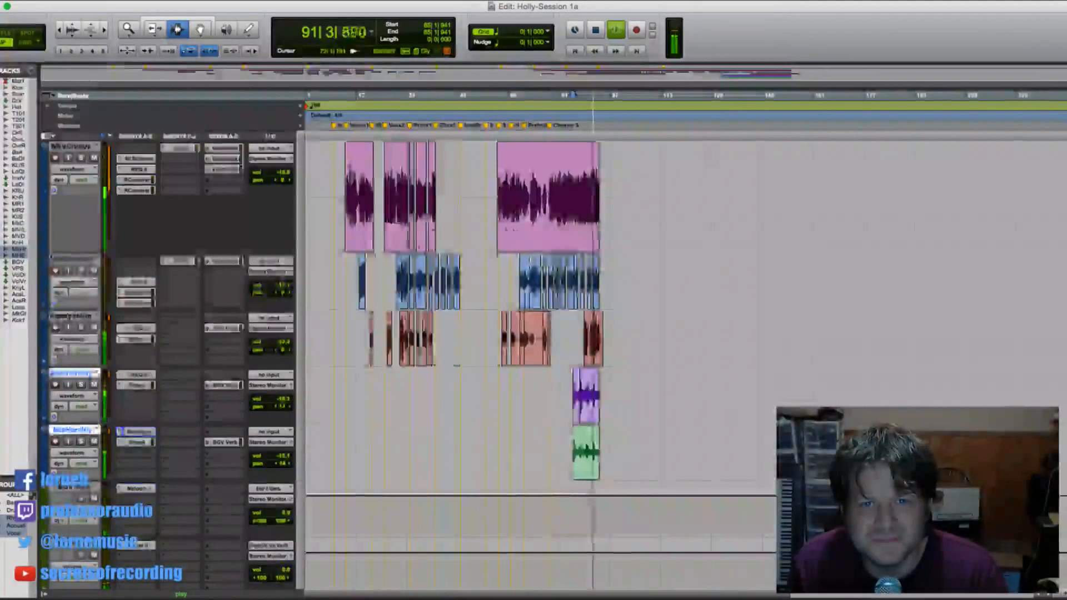
{"action": "scroll", "coordinate": [529, 257], "scroll_direction": "down", "scroll_amount": 2}
{"action": "key", "text": "super+bracketright"}
{"action": "scroll", "coordinate": [517, 264], "scroll_direction": "down", "scroll_amount": 5}
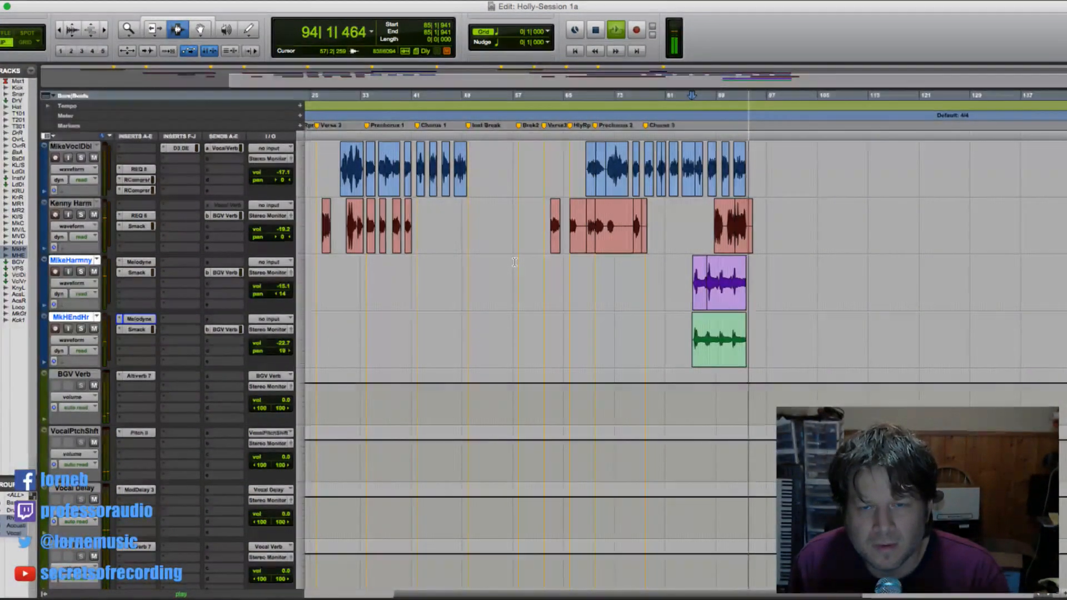
{"action": "scroll", "coordinate": [514, 261], "scroll_direction": "down", "scroll_amount": 3}
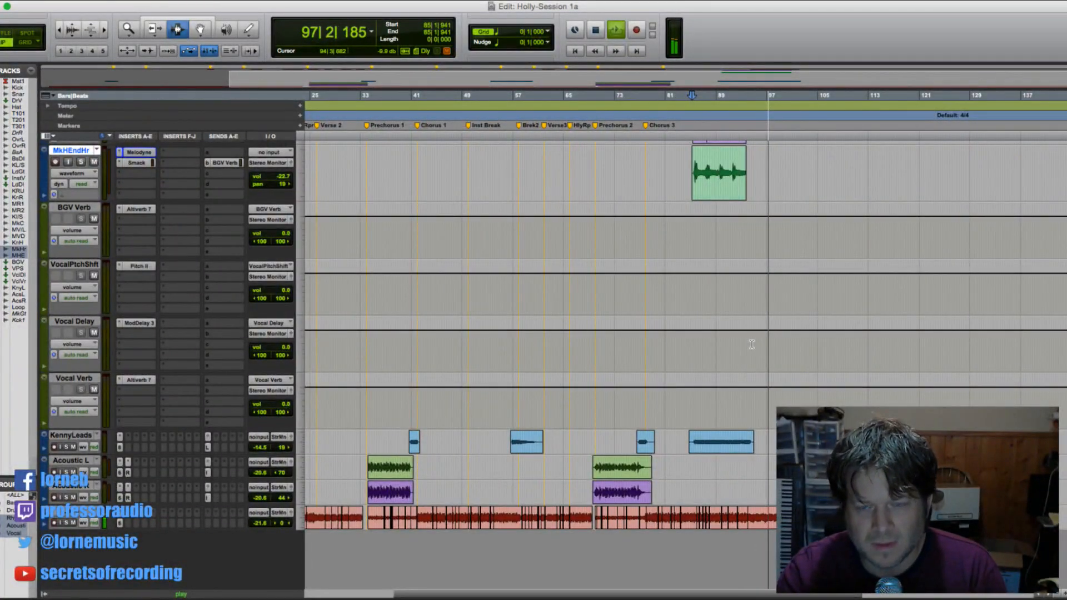
{"action": "key", "text": "space"}
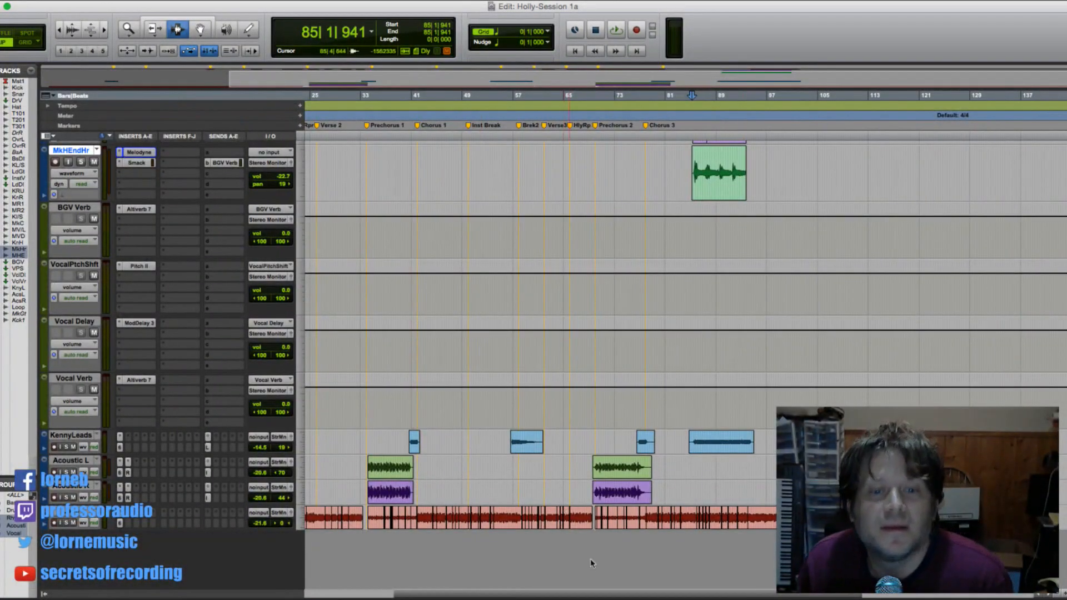
- Place the playback cursor just before the lead vocal's Verse 1 clip and set the height of all tracks to small
{"action": "left_click_drag", "start_coordinate": [607, 594], "coordinate": [481, 596]}
{"action": "scroll", "coordinate": [403, 390], "scroll_direction": "up", "scroll_amount": 10}
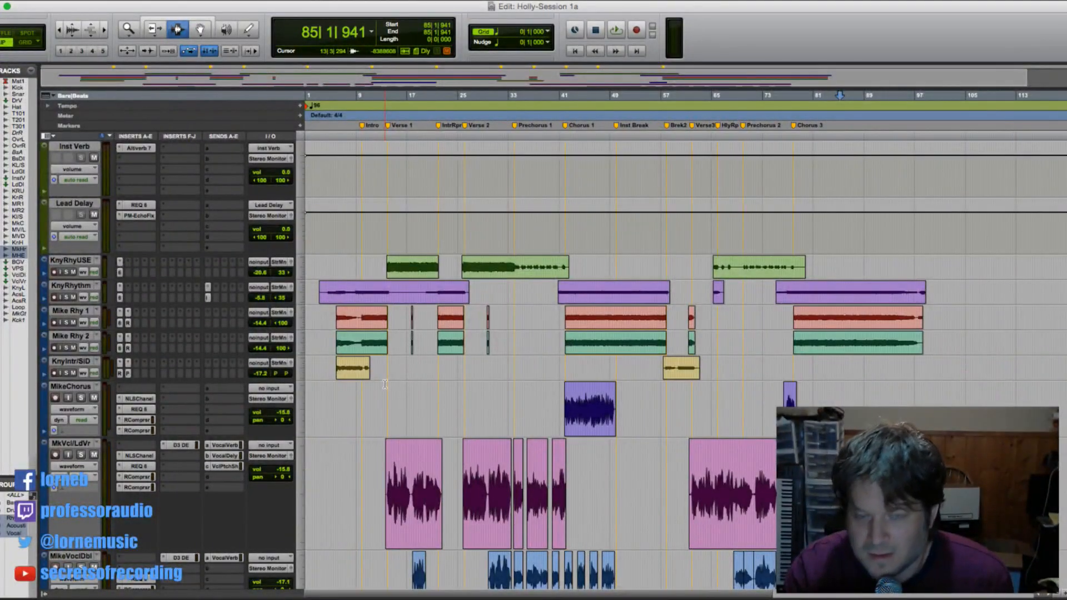
{"action": "scroll", "coordinate": [377, 392], "scroll_direction": "down", "scroll_amount": 3}
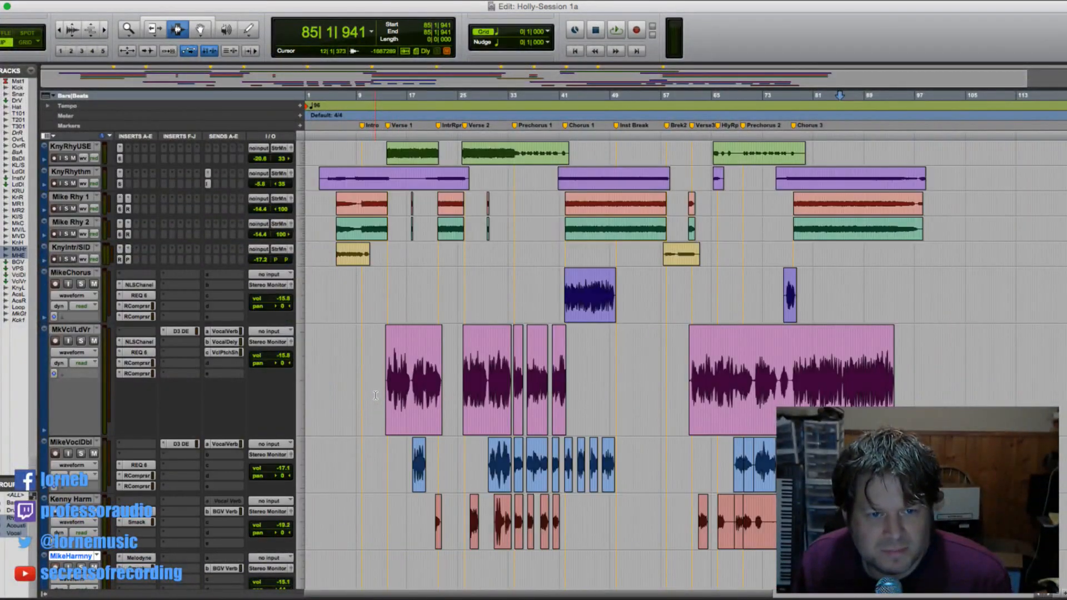
{"action": "left_click", "coordinate": [381, 392]}
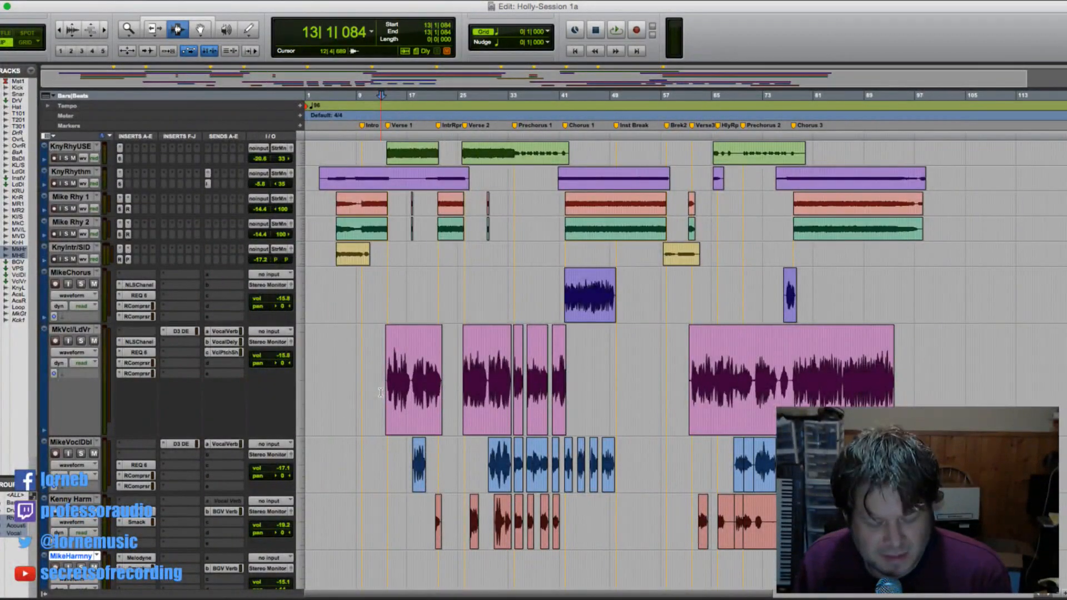
{"action": "key", "text": "t"}
{"action": "key", "text": "t"}
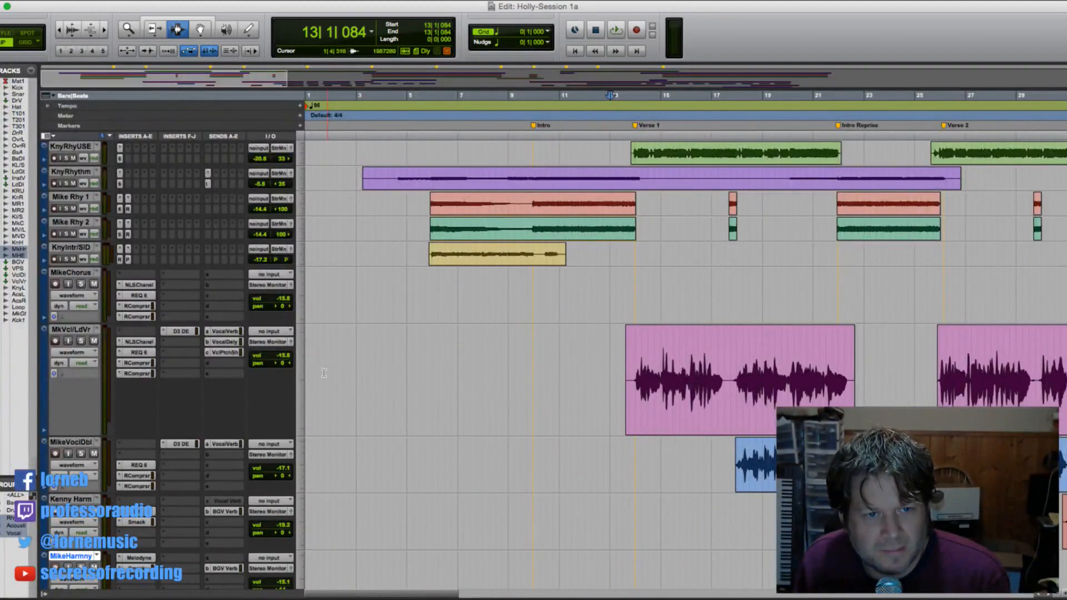
{"action": "left_click", "coordinate": [306, 374]}
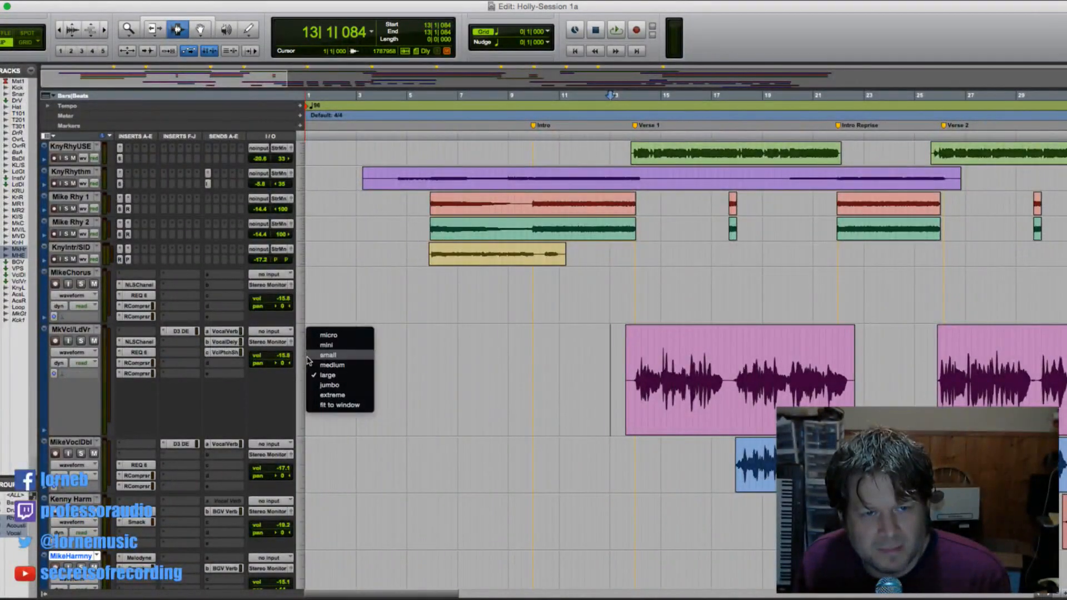
{"action": "left_click", "coordinate": [309, 361], "text": "alt"}
- Play the full mix from bar 13 into Verse 2 and look over the instrument and vocal tracks
{"action": "left_click", "coordinate": [612, 322]}
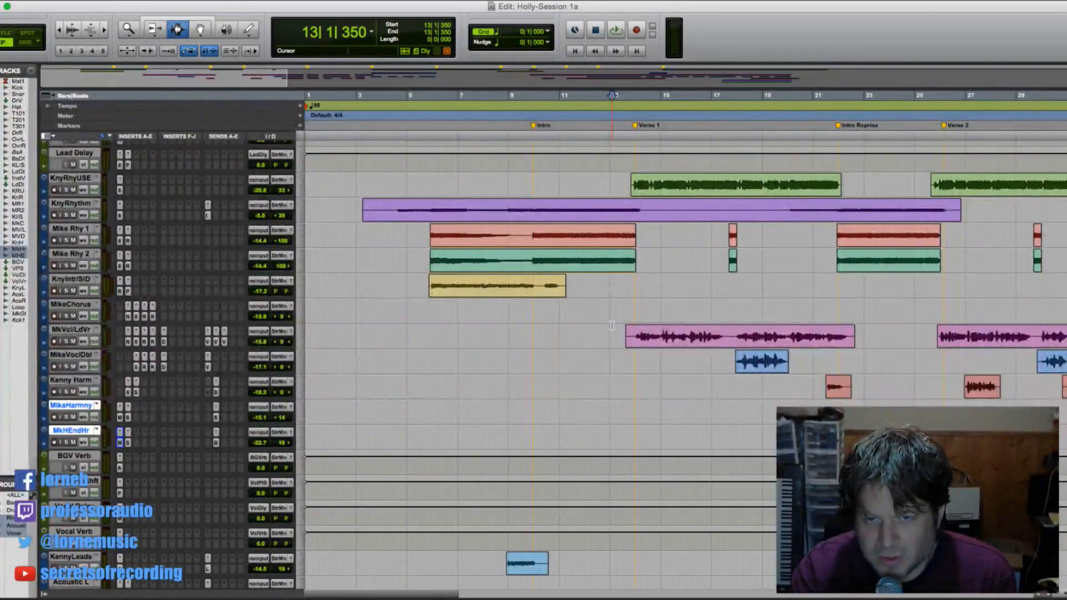
{"action": "key", "text": "space"}
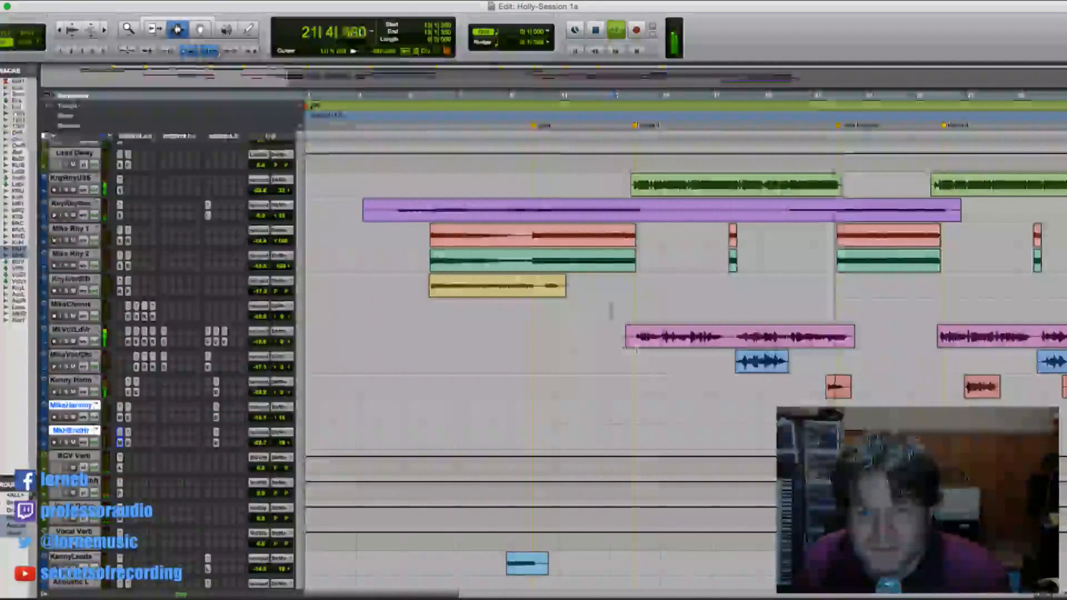
{"action": "key", "text": "r"}
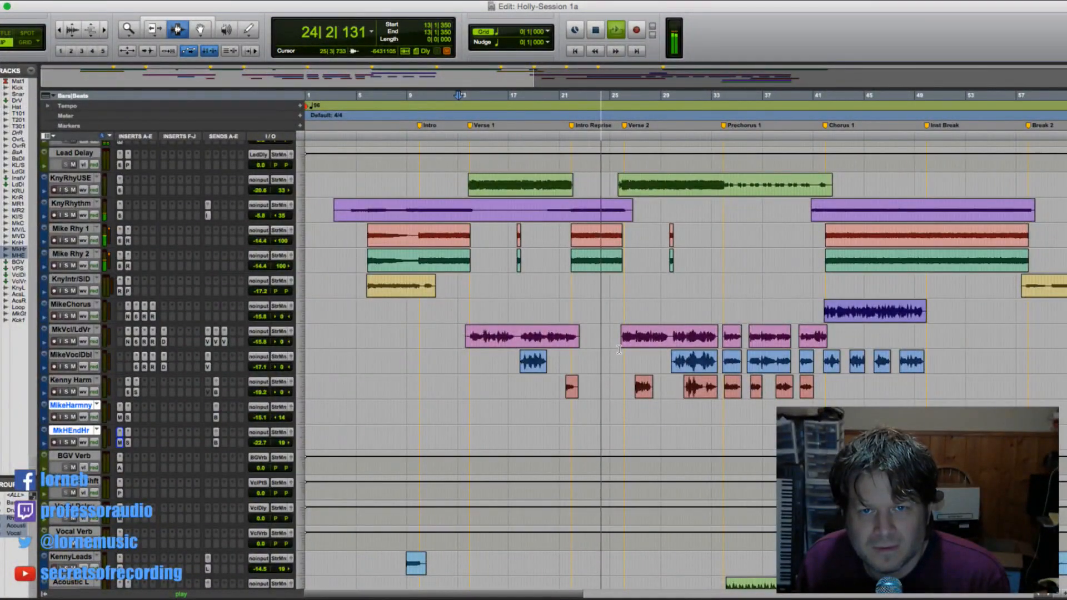
{"action": "scroll", "coordinate": [619, 350], "scroll_direction": "up", "scroll_amount": 5}
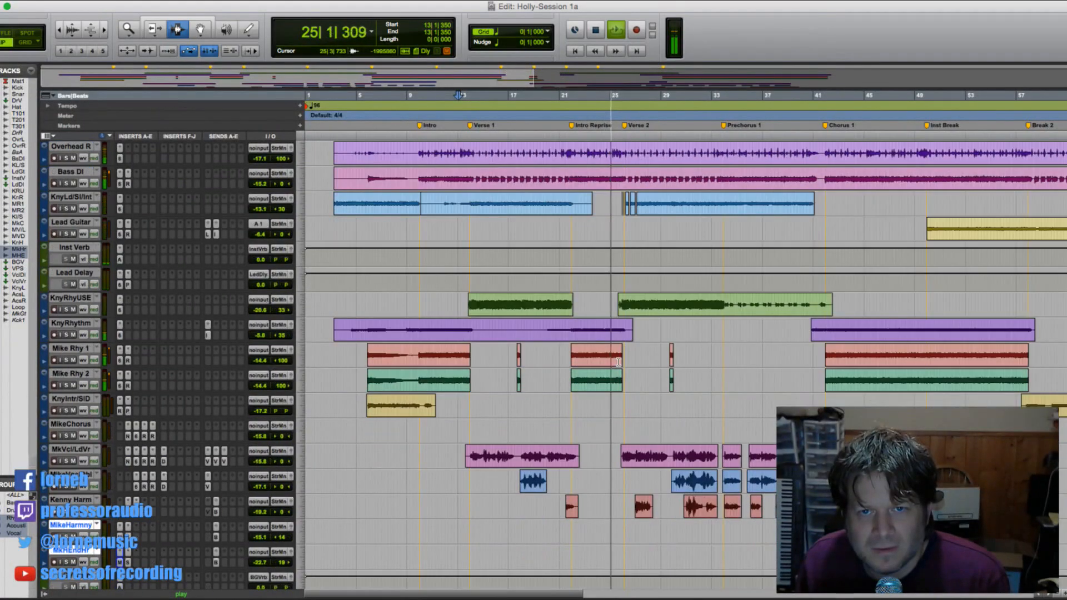
{"action": "scroll", "coordinate": [619, 361], "scroll_direction": "down", "scroll_amount": 2}
{"action": "scroll", "coordinate": [619, 362], "scroll_direction": "down", "scroll_amount": 1}
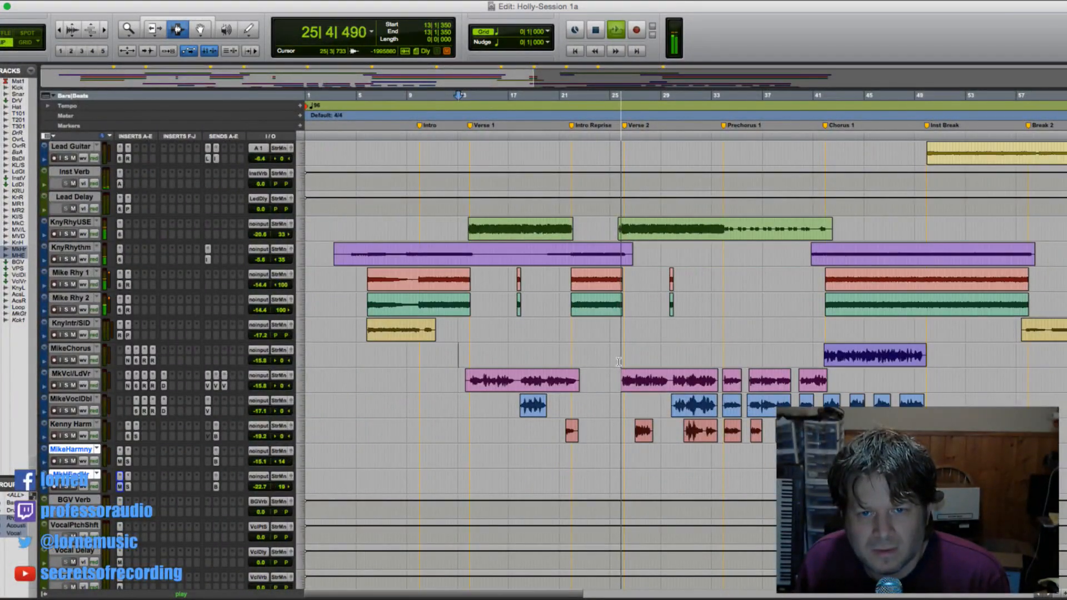
{"action": "scroll", "coordinate": [619, 361], "scroll_direction": "down", "scroll_amount": 1}
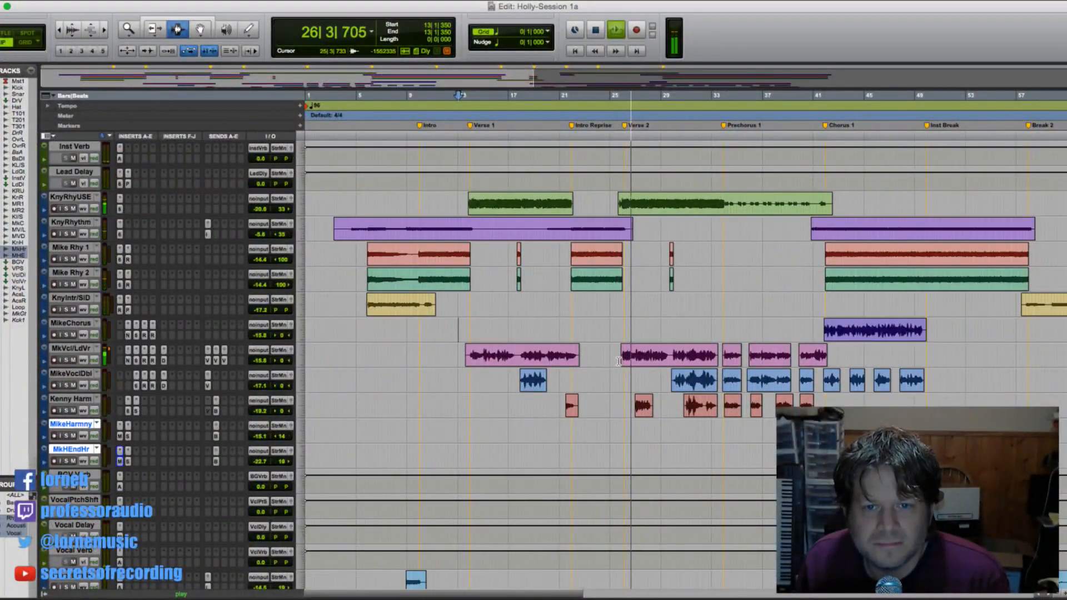
- Listen to the full mix from Verse 2 through Prechorus 1 into Chorus 1 while following the vocal tracks, then stop playback
{"action": "left_click", "coordinate": [260, 412]}
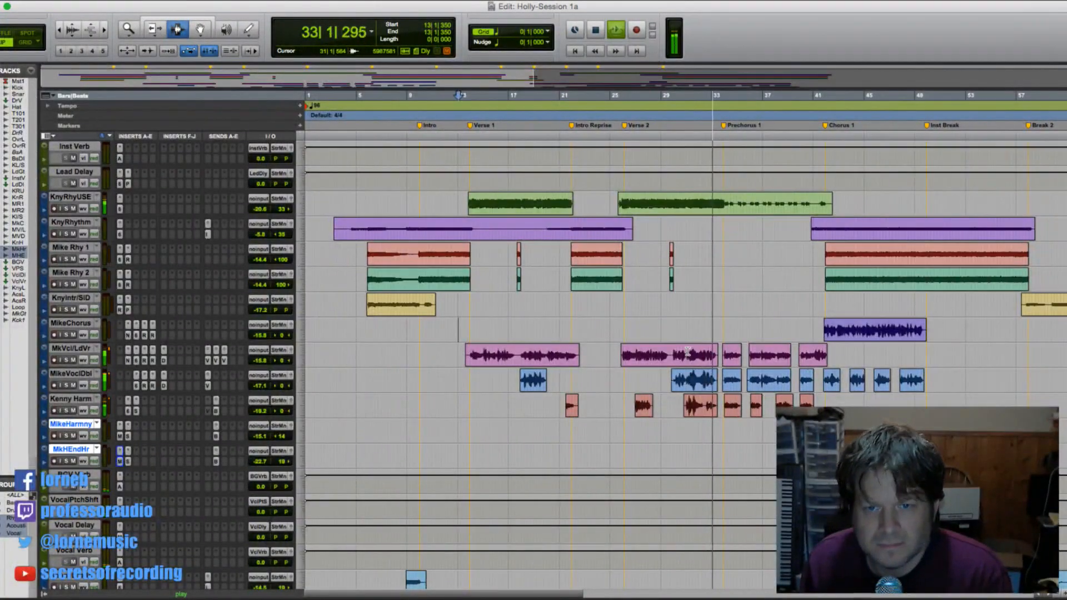
{"action": "key", "text": "t"}
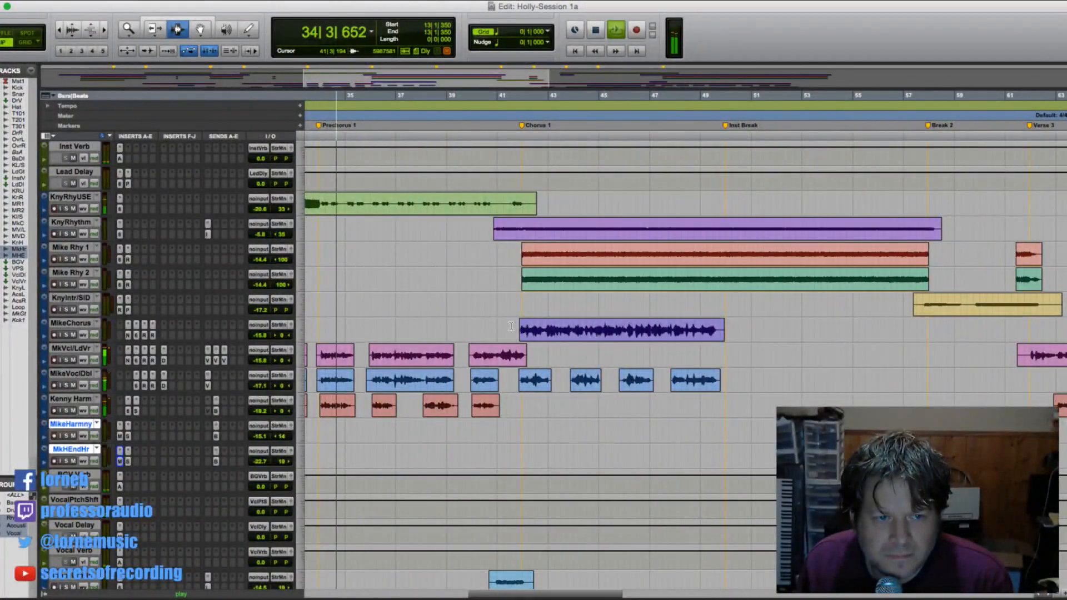
{"action": "key", "text": "r"}
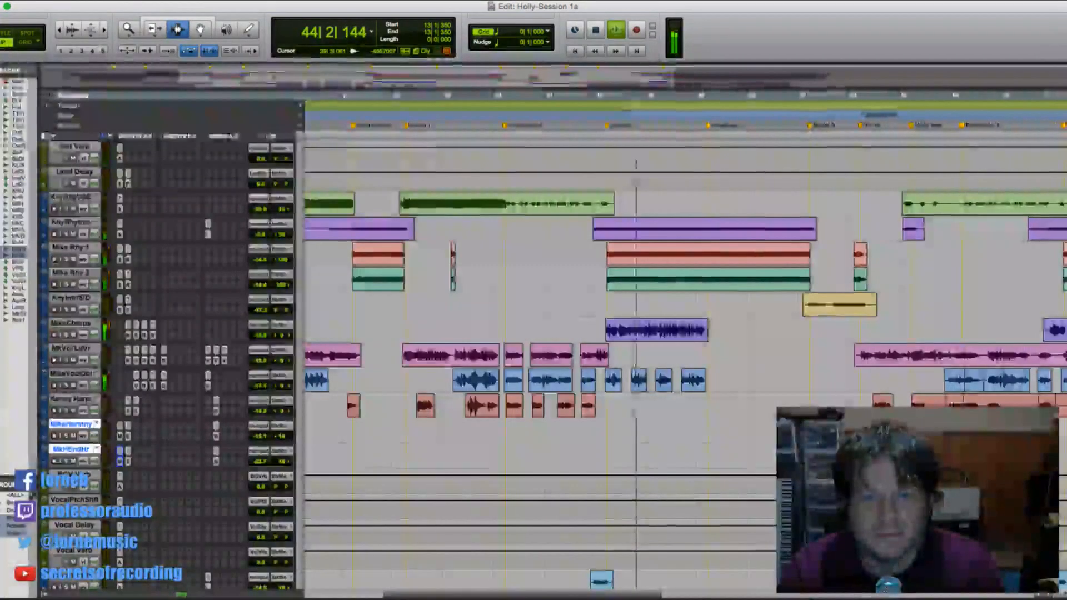
{"action": "key", "text": "space"}
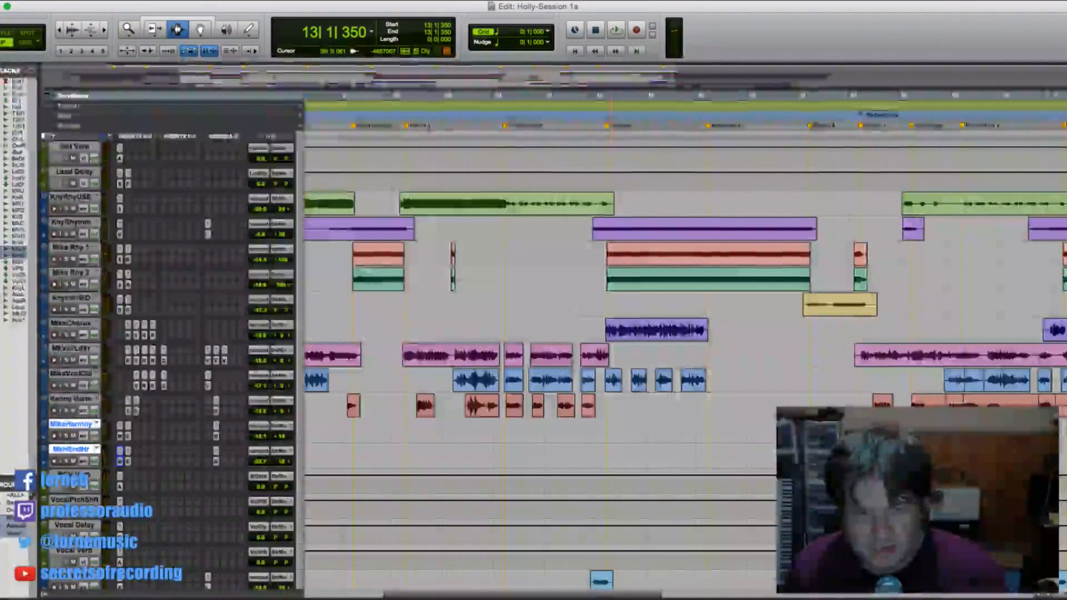
- View the whole song and check the Kenny Harm clips late in Verse 2 and around the HlyRp section
{"action": "key", "text": "r"}
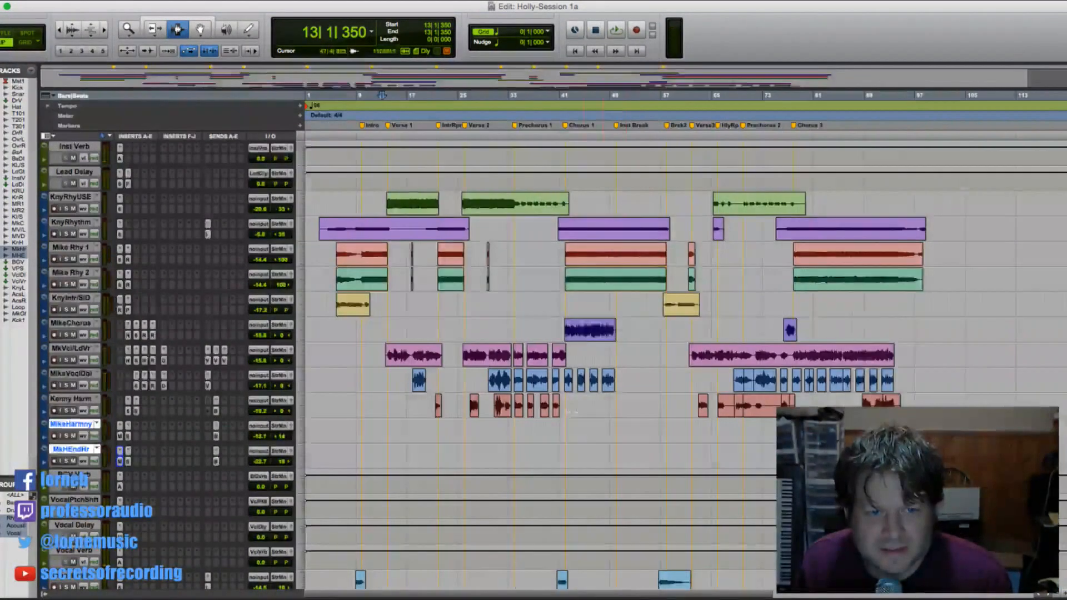
{"action": "scroll", "coordinate": [573, 412], "scroll_direction": "down", "scroll_amount": 3}
{"action": "double_click", "coordinate": [496, 357]}
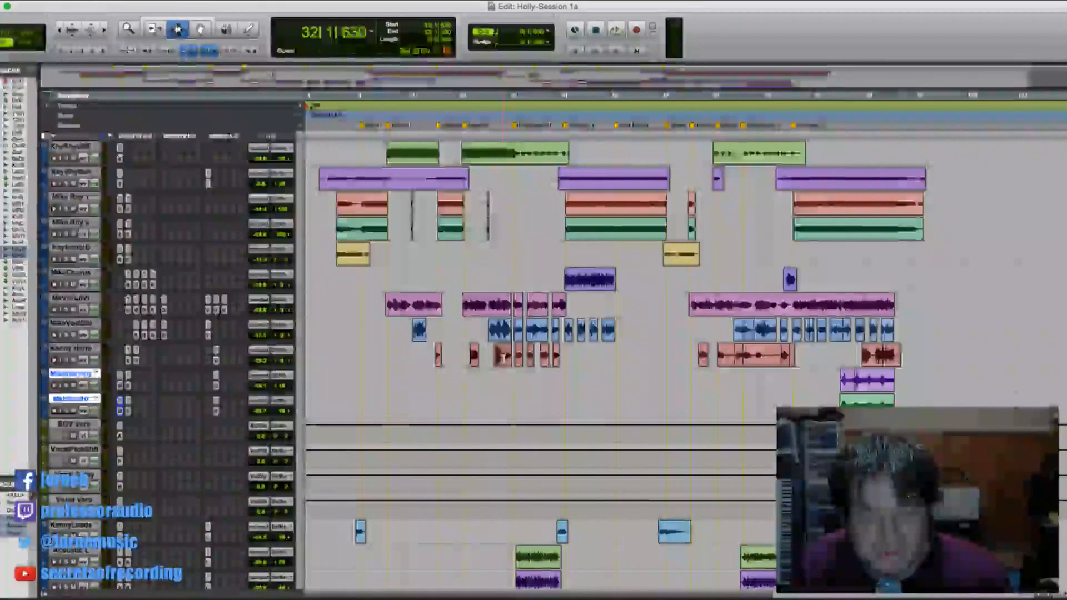
{"action": "left_click", "coordinate": [726, 360]}
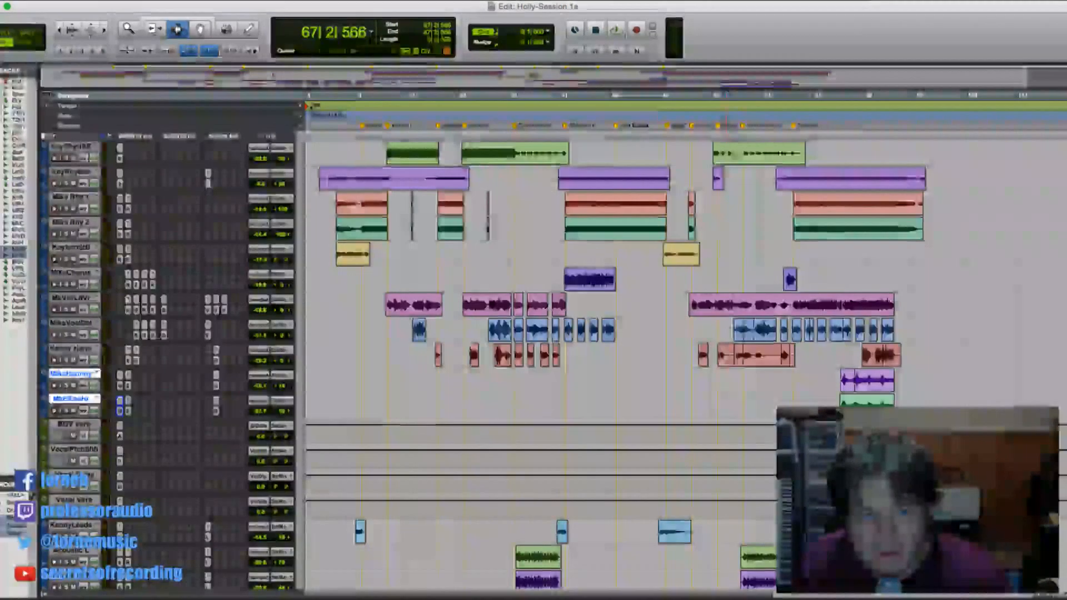
- Select the MikeVoclDbl track and place the playback cursor at the start of its Verse 1 clip
{"action": "left_click", "coordinate": [68, 324]}
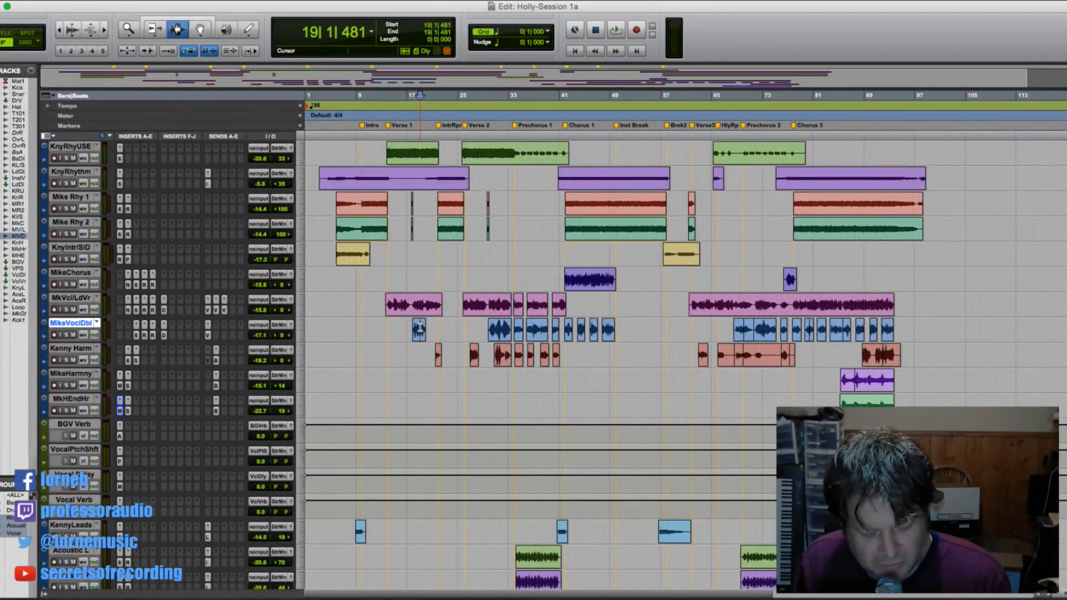
{"action": "key", "text": "t"}
{"action": "key", "text": "t"}
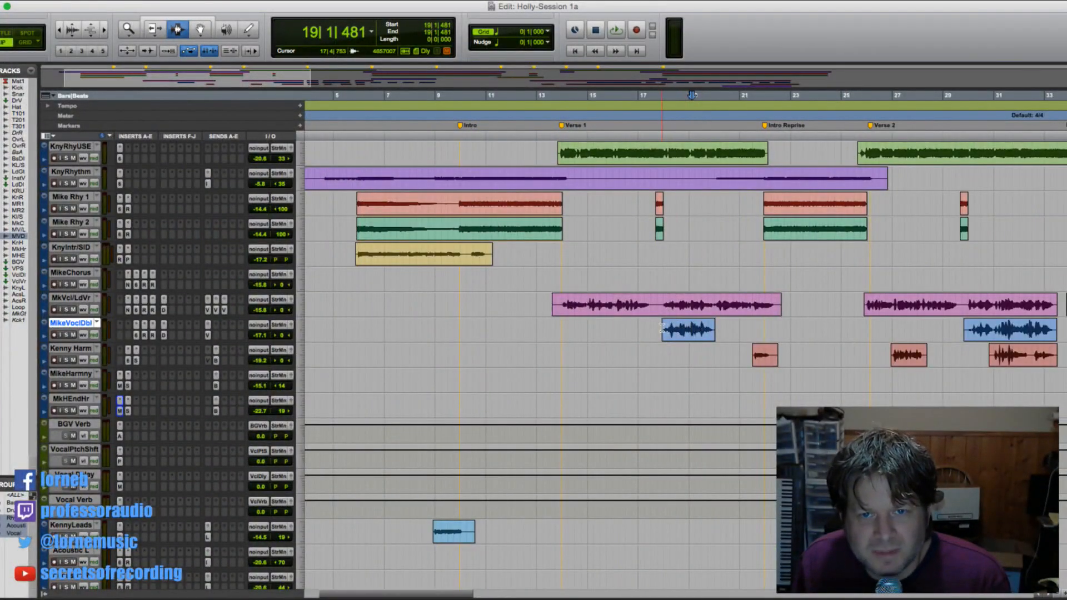
{"action": "left_click", "coordinate": [660, 328]}
{"action": "left_click", "coordinate": [654, 327]}
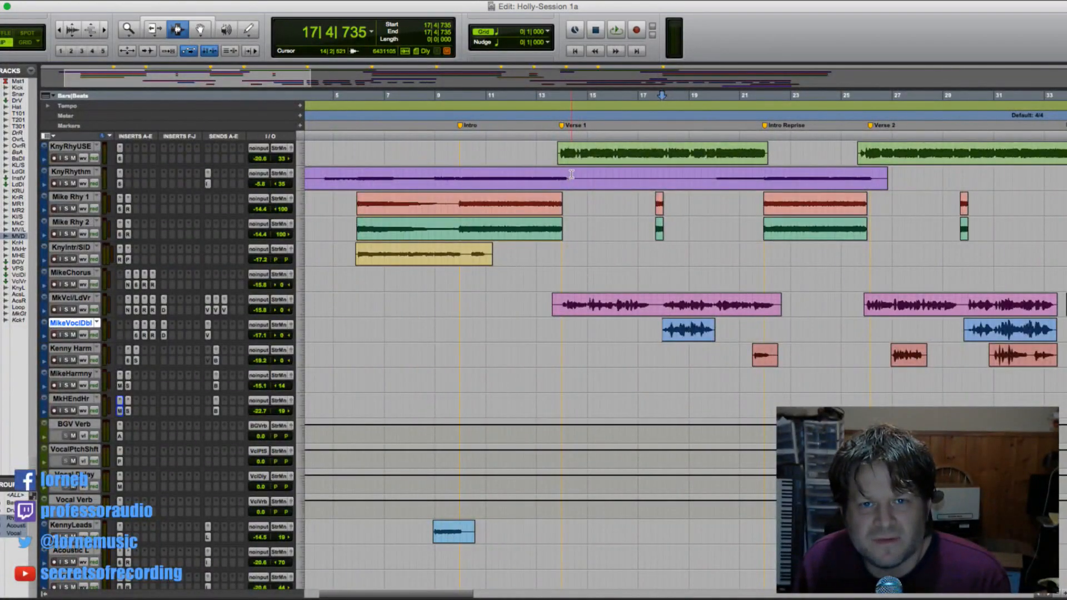
- Delete the flat, unused section of the KnyRhythm clip in Verse 1, from about bar 14 to bar 19
{"action": "left_click_drag", "start_coordinate": [571, 174], "coordinate": [704, 183]}
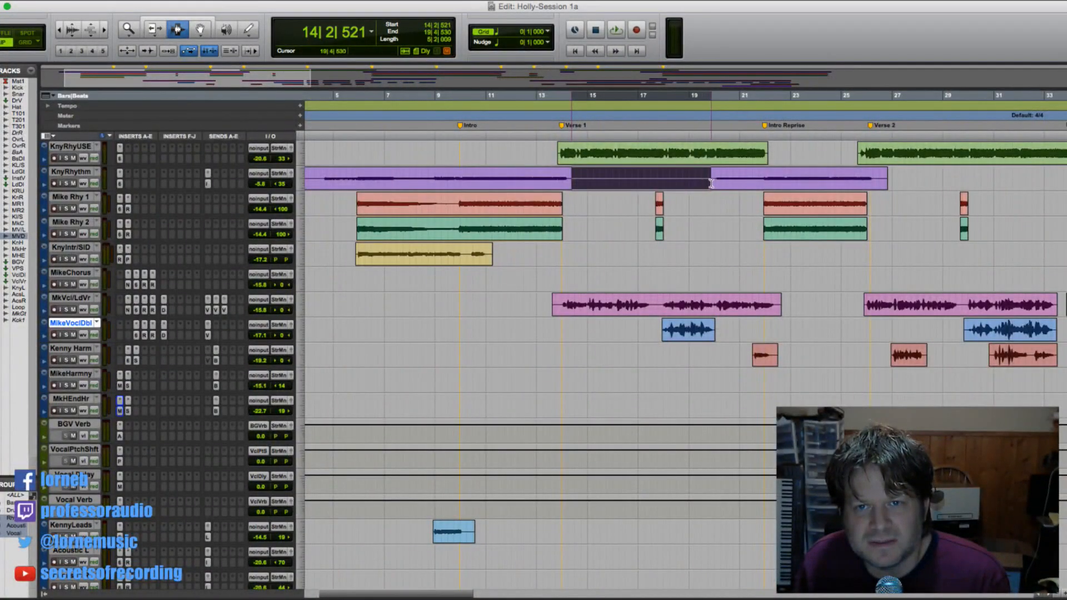
{"action": "key", "text": "Delete"}
{"action": "scroll", "coordinate": [700, 186], "scroll_direction": "down", "scroll_amount": 2}
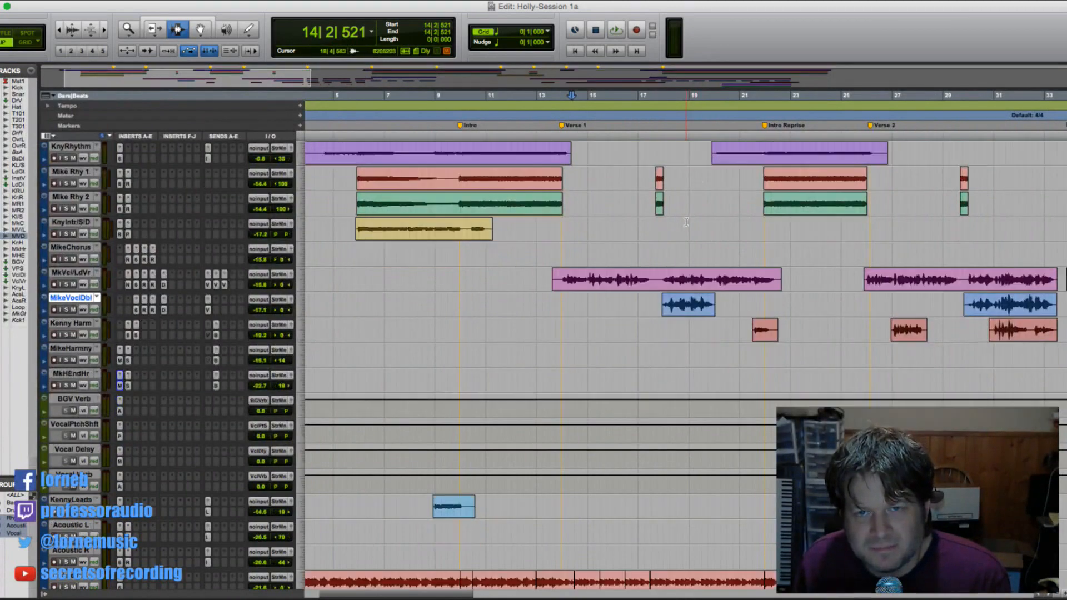
- Look over the drum, bass, guitar and vocal clips across the whole song for how the arrangement is laid out
{"action": "scroll", "coordinate": [689, 217], "scroll_direction": "up", "scroll_amount": 8}
{"action": "scroll", "coordinate": [686, 222], "scroll_direction": "down", "scroll_amount": 3}
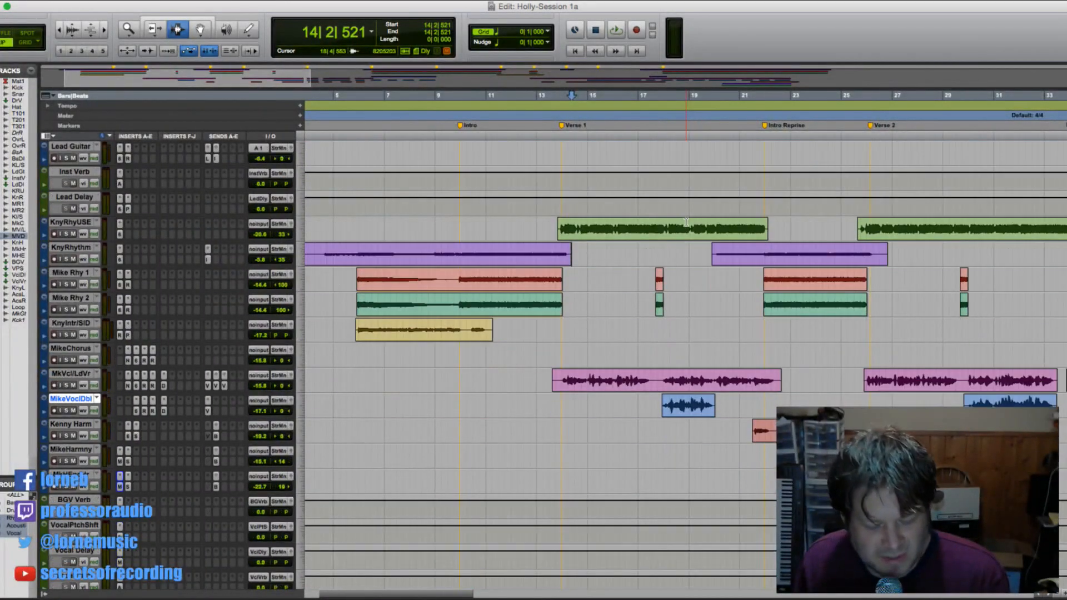
{"action": "key", "text": "r"}
{"action": "scroll", "coordinate": [685, 221], "scroll_direction": "down", "scroll_amount": 2}
{"action": "scroll", "coordinate": [685, 221], "scroll_direction": "up", "scroll_amount": 2}
{"action": "scroll", "coordinate": [686, 221], "scroll_direction": "up", "scroll_amount": 1}
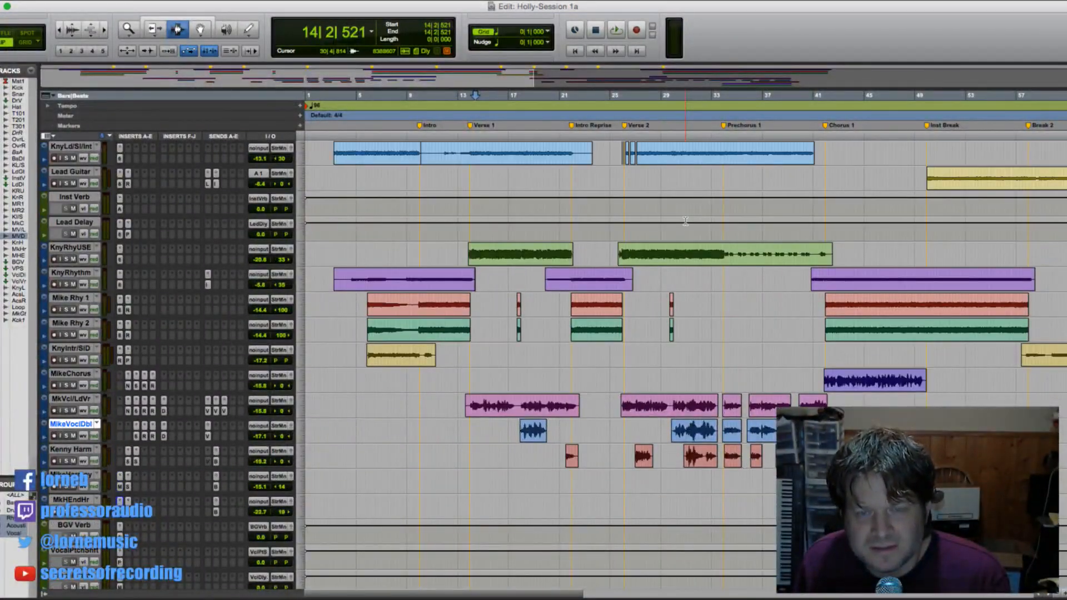
{"action": "key", "text": "r"}
{"action": "scroll", "coordinate": [685, 221], "scroll_direction": "down", "scroll_amount": 3}
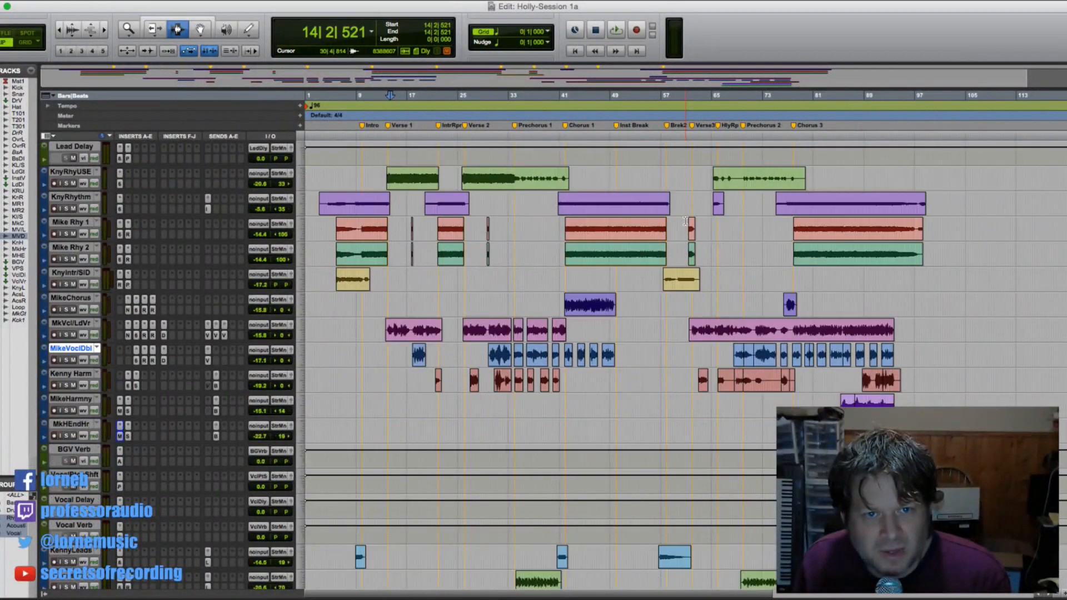
{"action": "scroll", "coordinate": [685, 222], "scroll_direction": "up", "scroll_amount": 2}
{"action": "scroll", "coordinate": [685, 221], "scroll_direction": "up", "scroll_amount": 3}
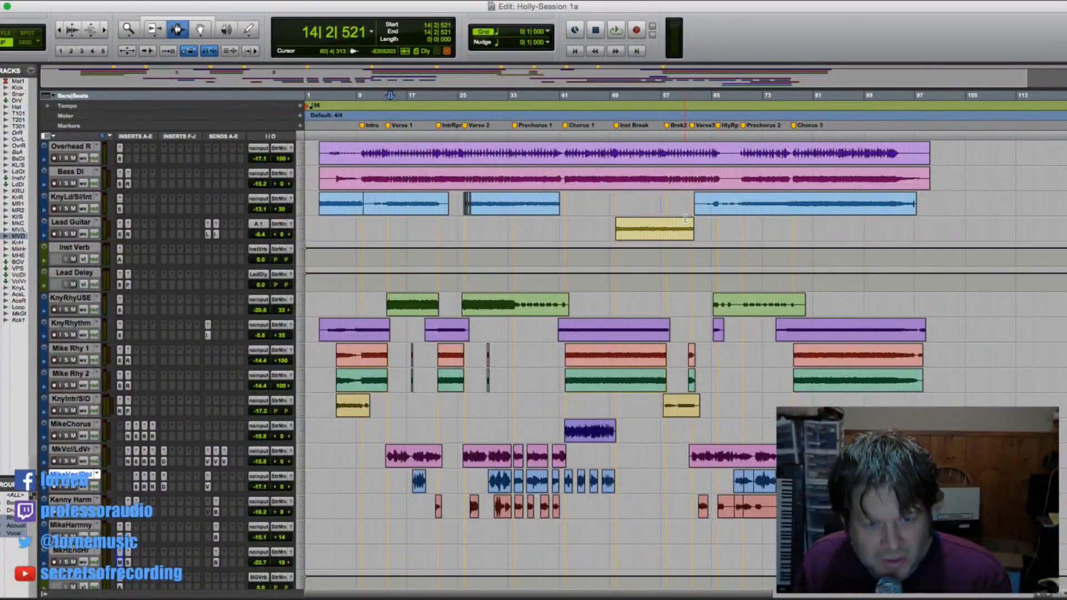